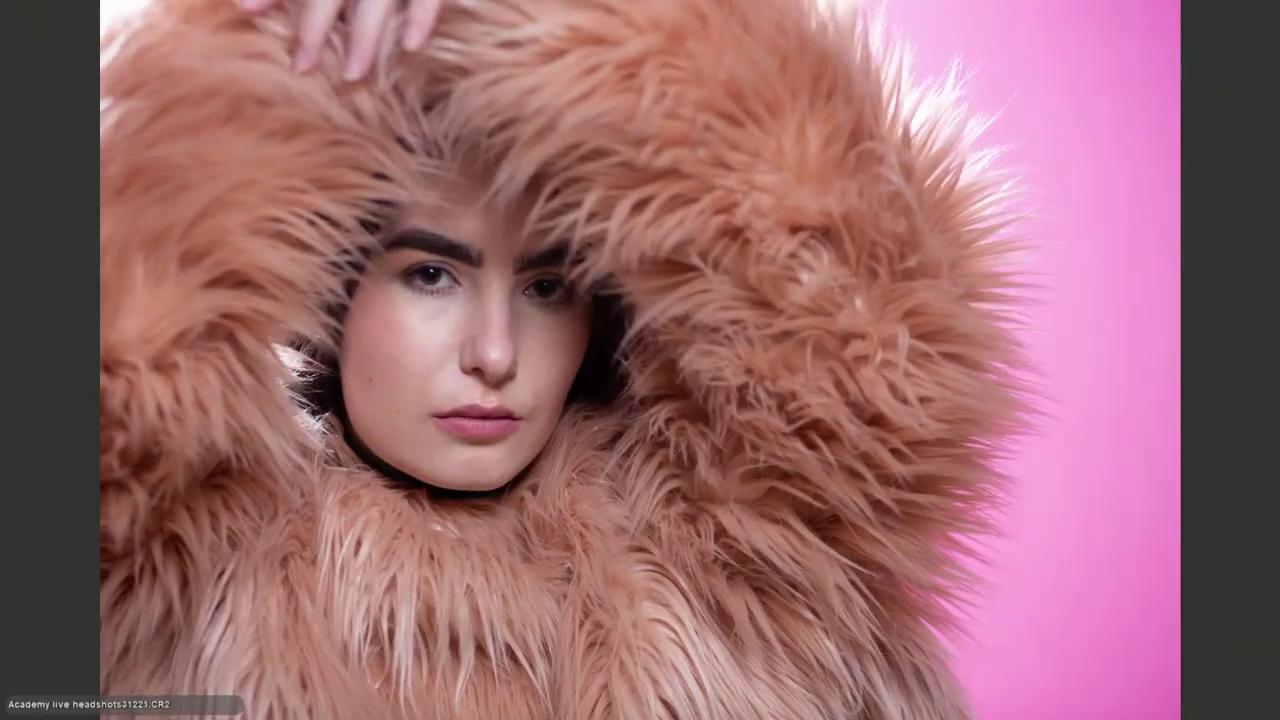
Review the fur-coat portraits on the pink and silver backdrops one by one at full size, and return to the thumbnail view
{"action": "key", "text": "Right"}
{"action": "key", "text": "Right"}
{"action": "key", "text": "Right"}
{"action": "key", "text": "Right"}
{"action": "key", "text": "Right"}
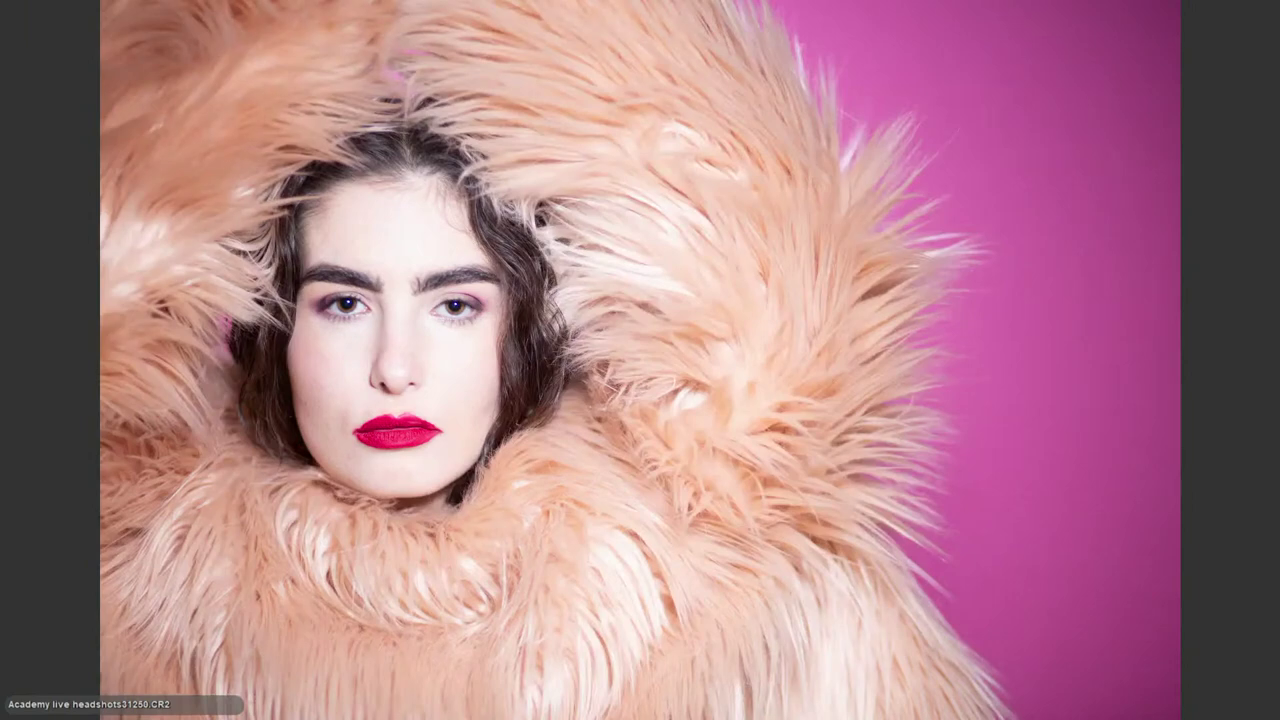
{"action": "key", "text": "Right"}
{"action": "key", "text": "Right"}
{"action": "key", "text": "Right"}
{"action": "key", "text": "Right"}
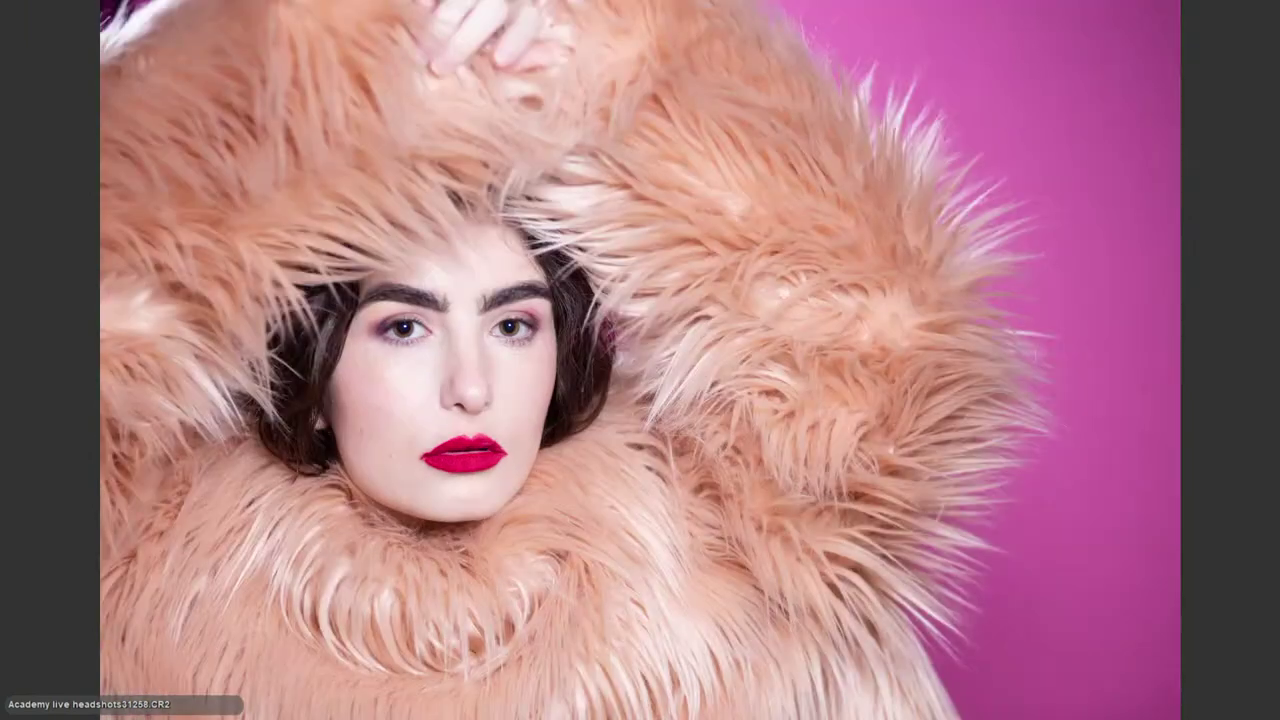
{"action": "key", "text": "Right"}
{"action": "key", "text": "Right"}
{"action": "key", "text": "Left"}
{"action": "key", "text": "Left"}
{"action": "key", "text": "Right"}
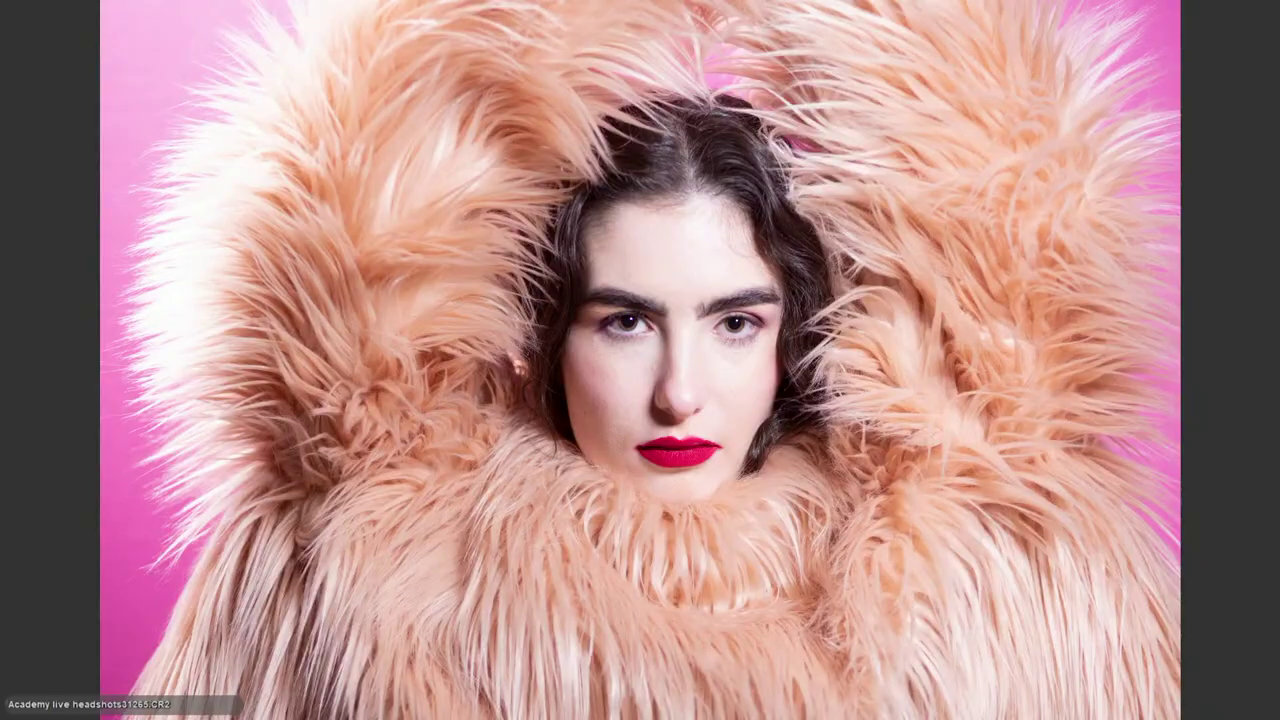
{"action": "key", "text": "Right"}
{"action": "key", "text": "Right"}
{"action": "key", "text": "Right"}
{"action": "key", "text": "Right"}
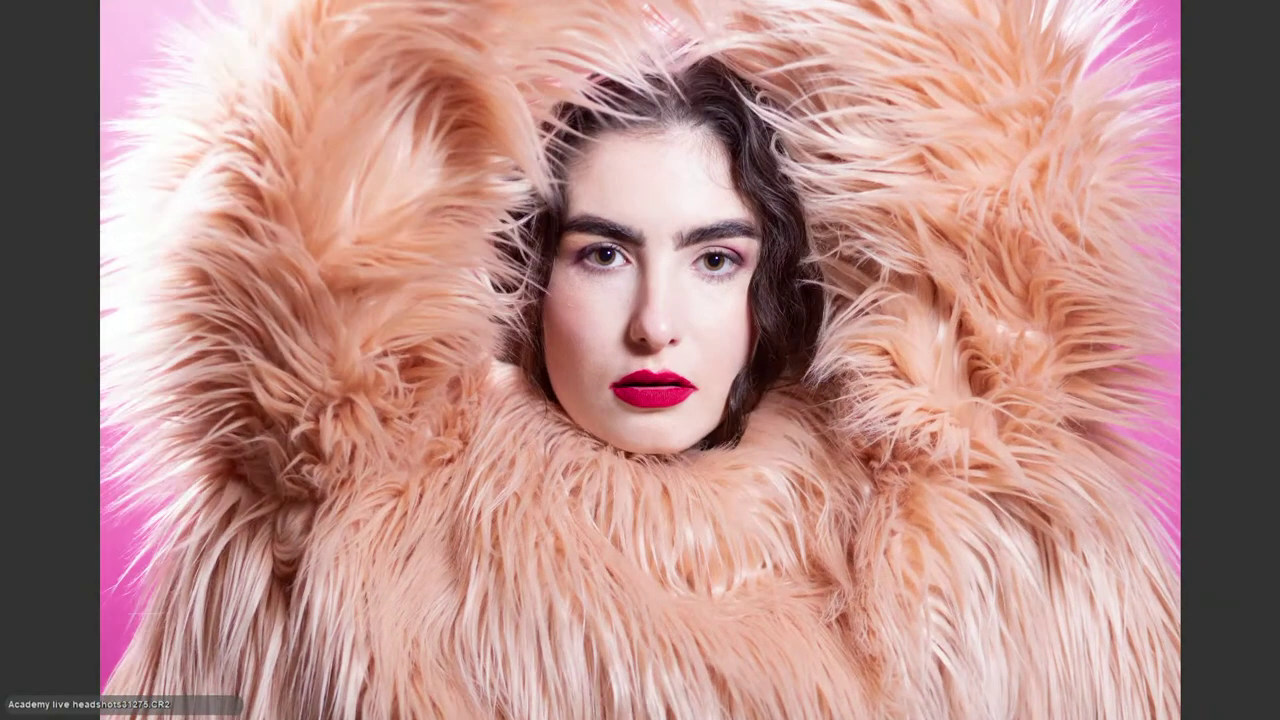
{"action": "key", "text": "Right"}
{"action": "key", "text": "Right"}
{"action": "key", "text": "Right"}
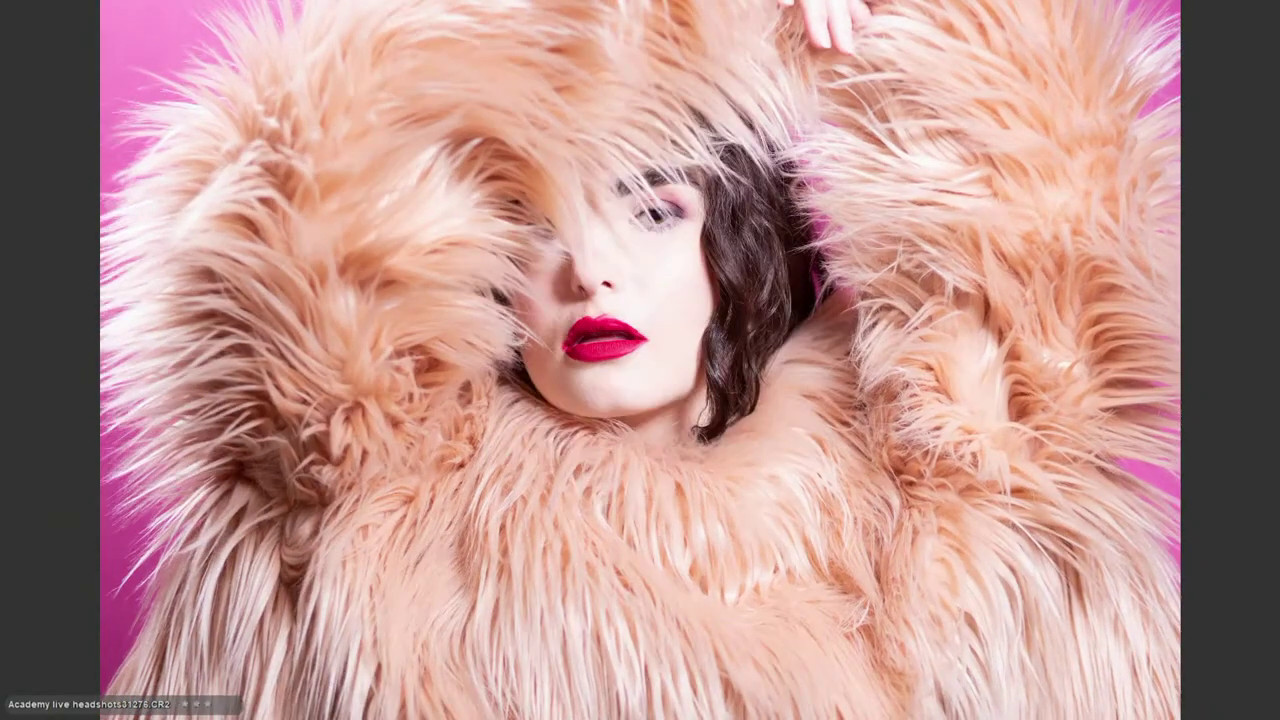
{"action": "key", "text": "Right"}
{"action": "key", "text": "Right"}
{"action": "key", "text": "Right"}
{"action": "key", "text": "Right"}
{"action": "key", "text": "Right"}
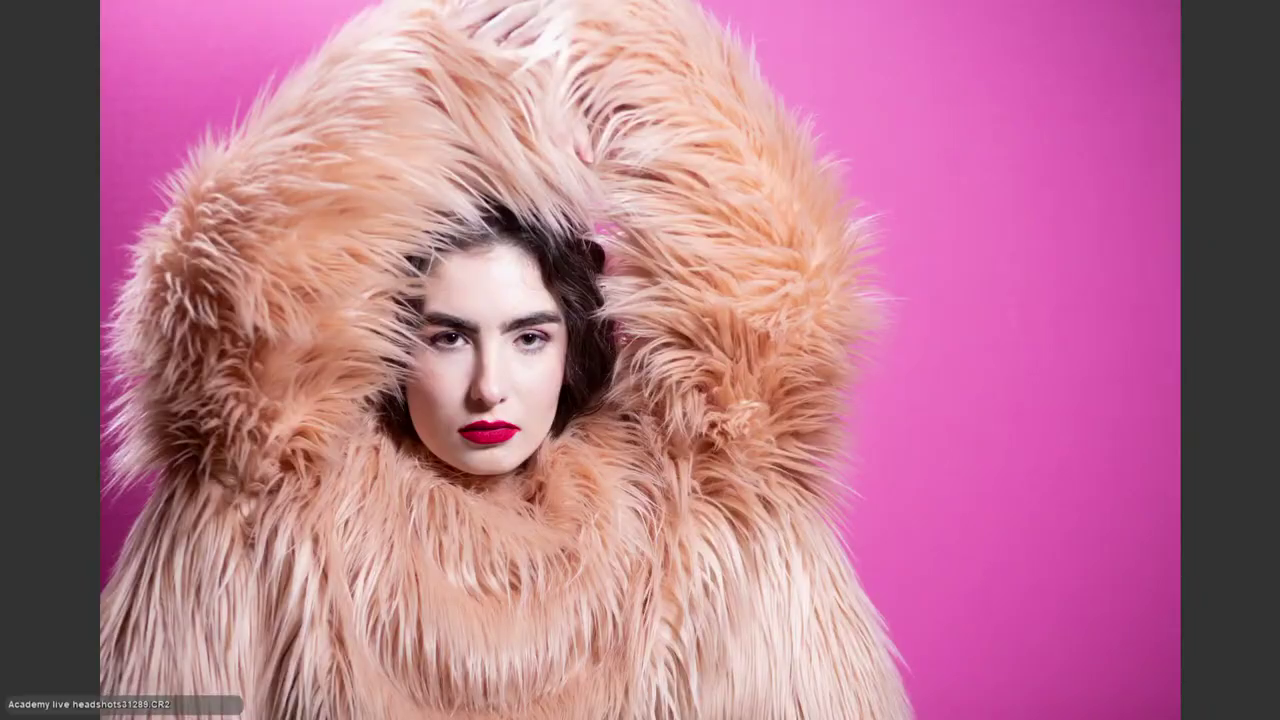
{"action": "key", "text": "Right"}
{"action": "key", "text": "Right"}
{"action": "key", "text": "Right"}
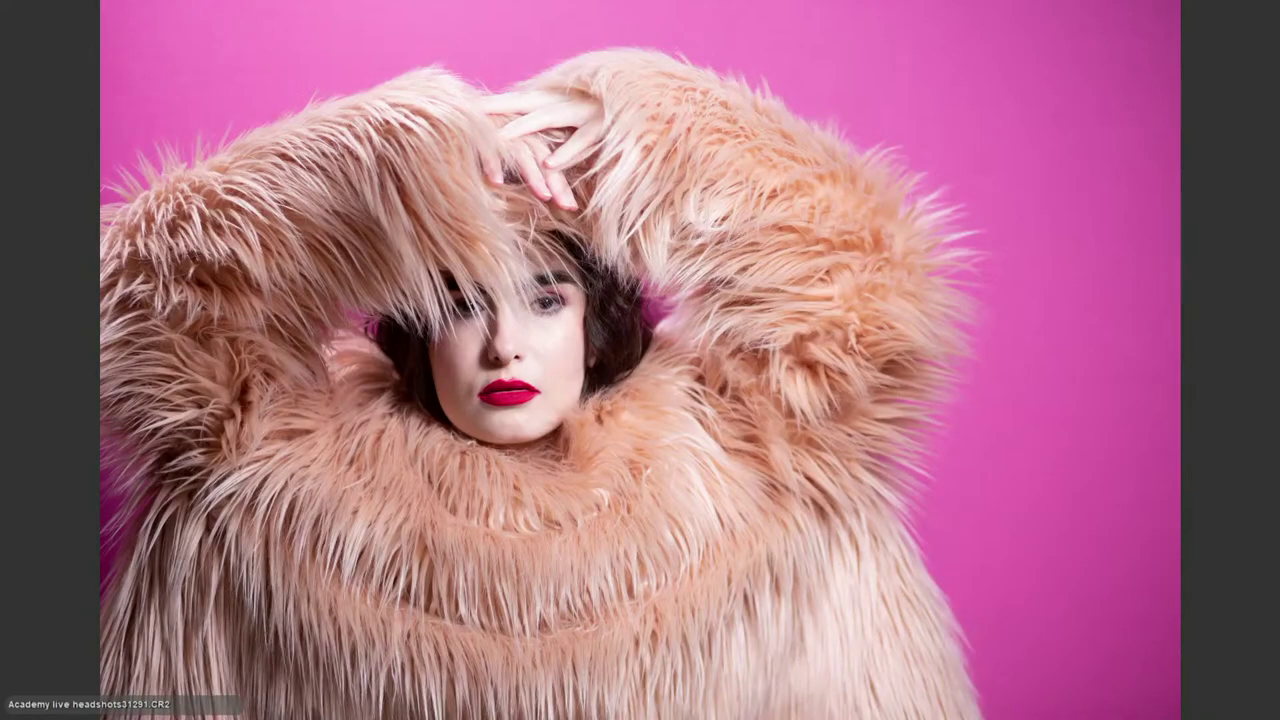
{"action": "key", "text": "Right"}
{"action": "key", "text": "Right"}
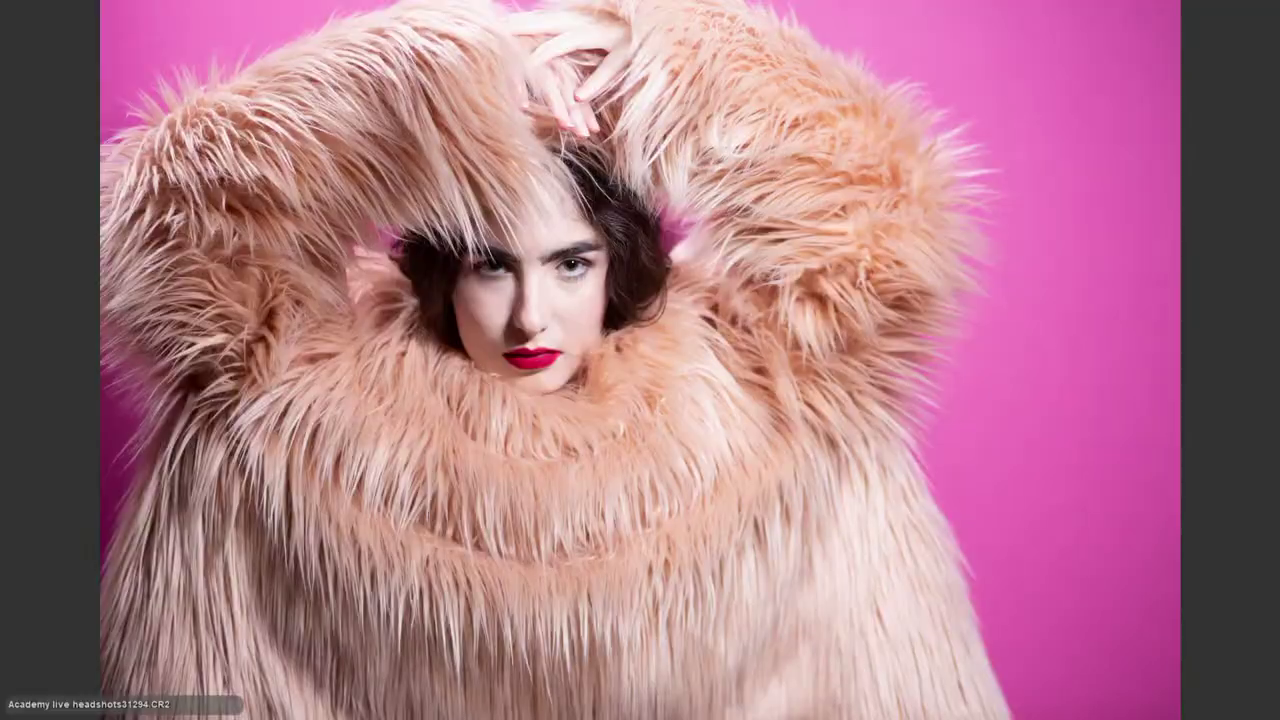
{"action": "key", "text": "Right"}
{"action": "key", "text": "Right"}
{"action": "key", "text": "Right"}
{"action": "key", "text": "Right"}
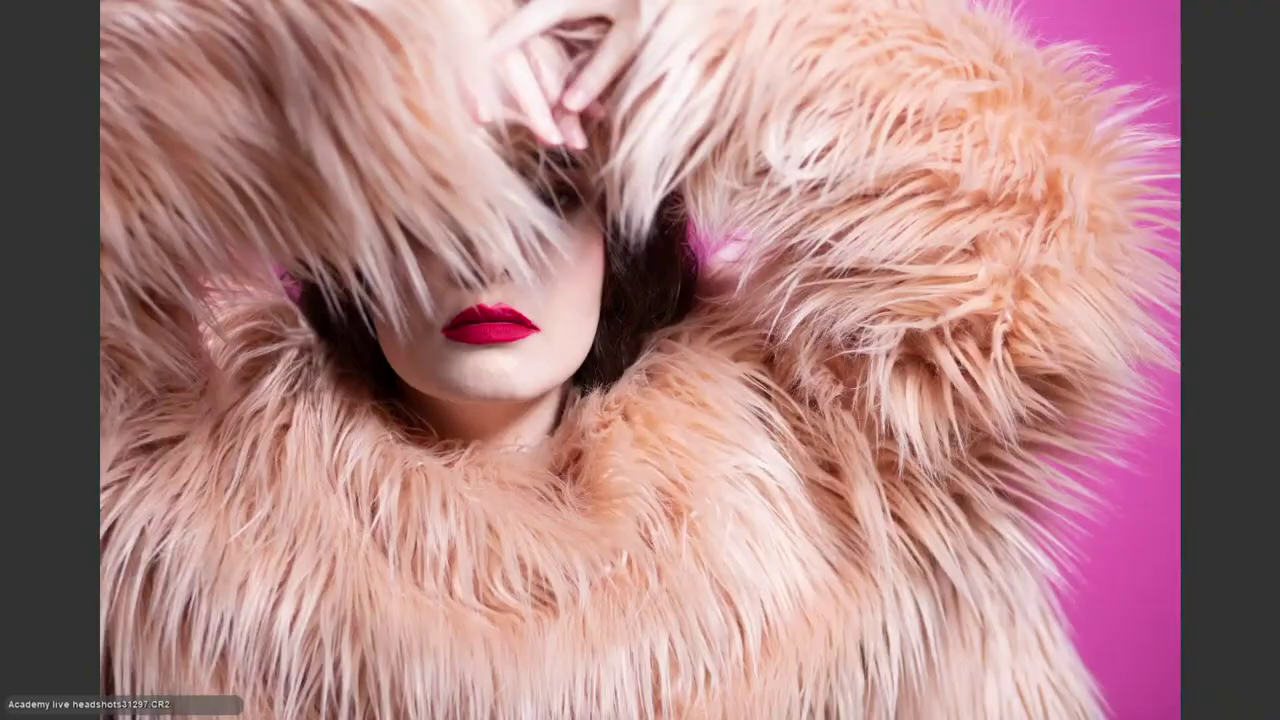
{"action": "key", "text": "Right"}
{"action": "key", "text": "Right"}
{"action": "key", "text": "Right"}
{"action": "key", "text": "Right"}
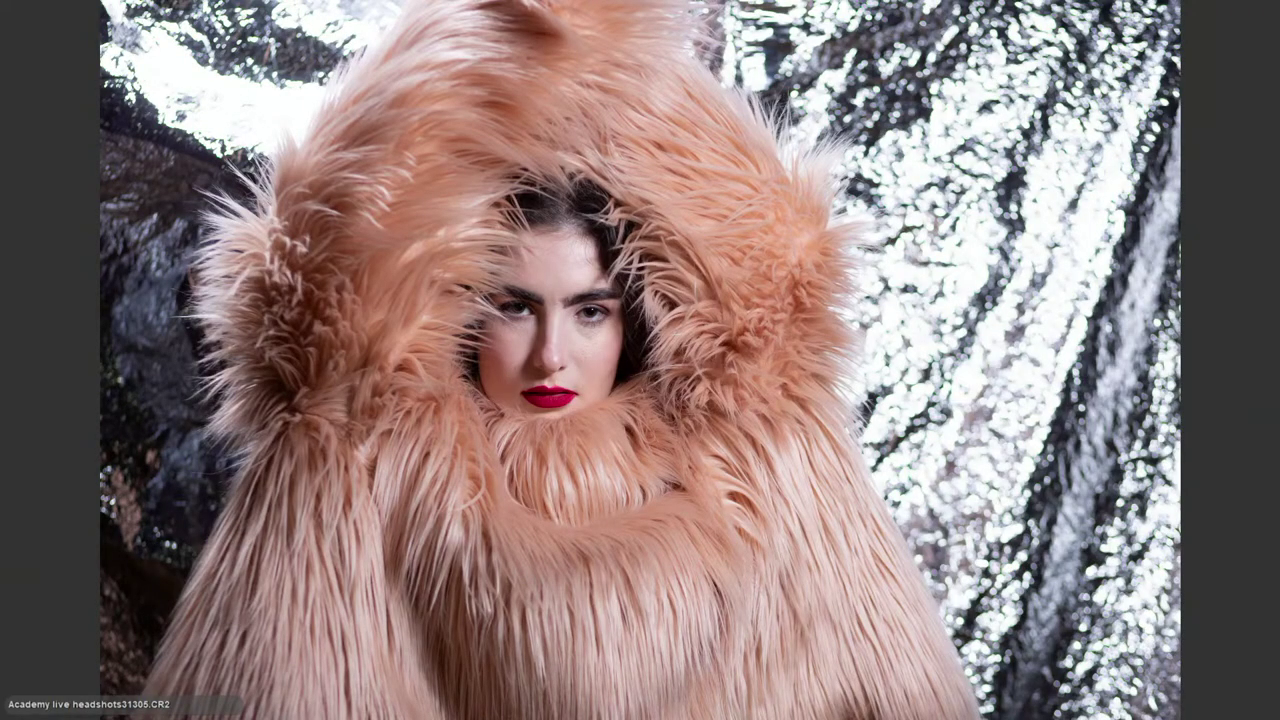
{"action": "key", "text": "Right"}
{"action": "key", "text": "Right"}
{"action": "key", "text": "Right"}
{"action": "key", "text": "Right"}
{"action": "key", "text": "Right"}
{"action": "key", "text": "Right"}
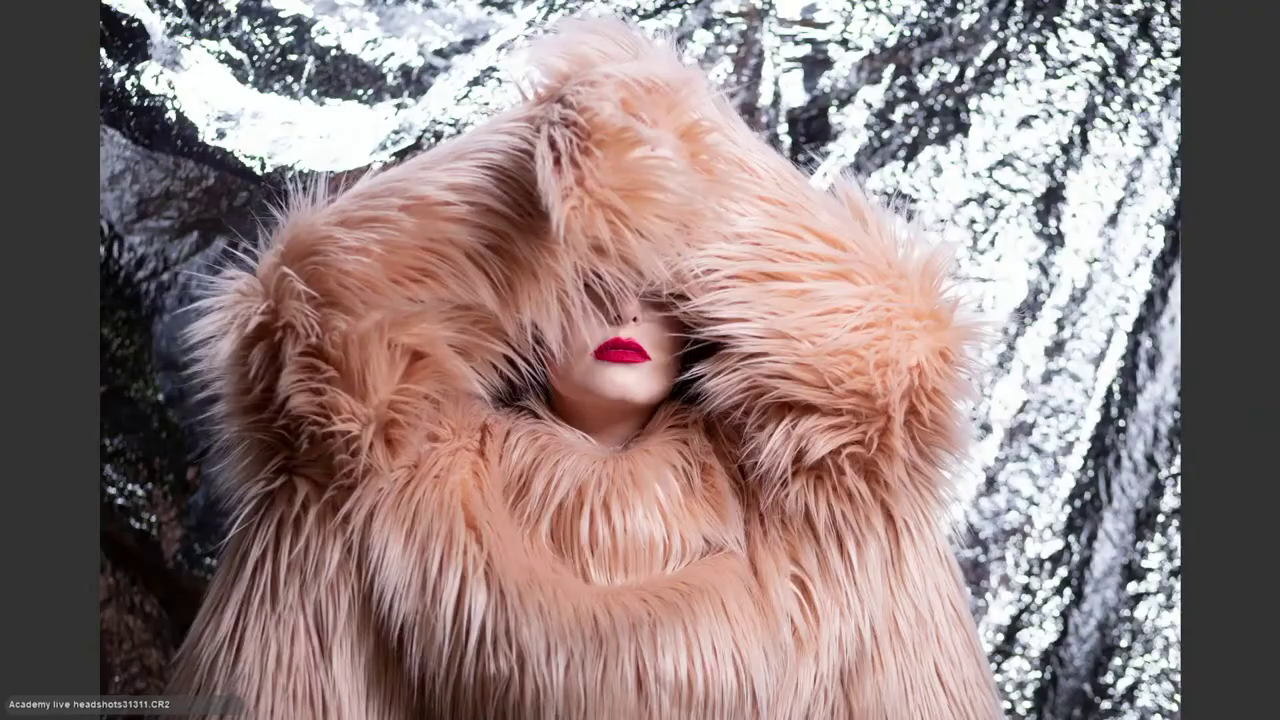
{"action": "key", "text": "Right"}
{"action": "key", "text": "Right"}
{"action": "key", "text": "Right"}
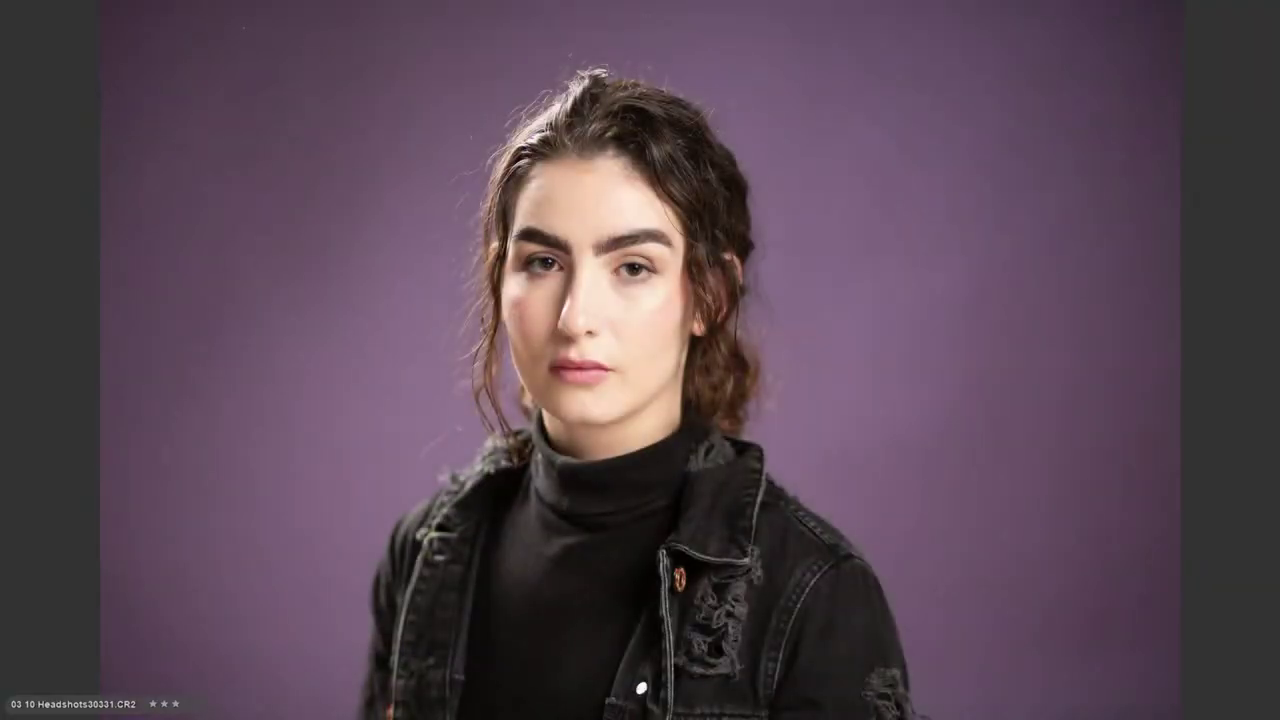
{"action": "key", "text": "space"}
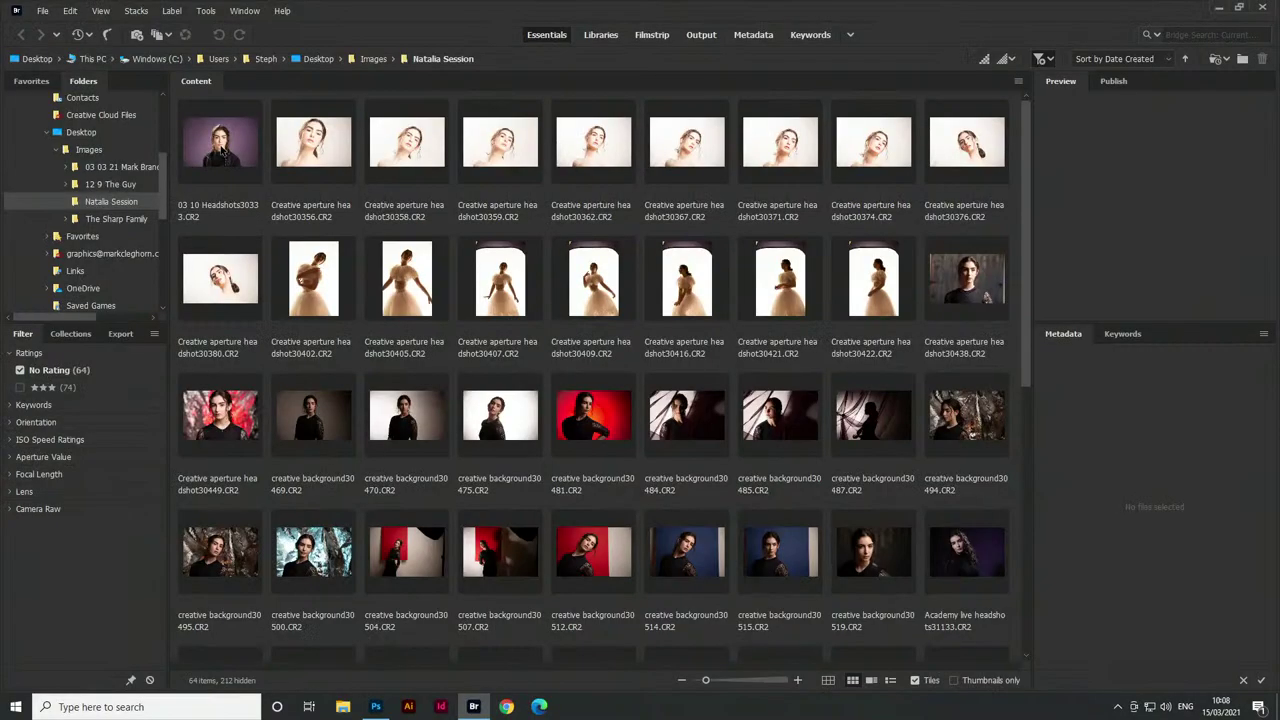
Delete all the unrated photos from the session folder
{"action": "left_click", "coordinate": [224, 150]}
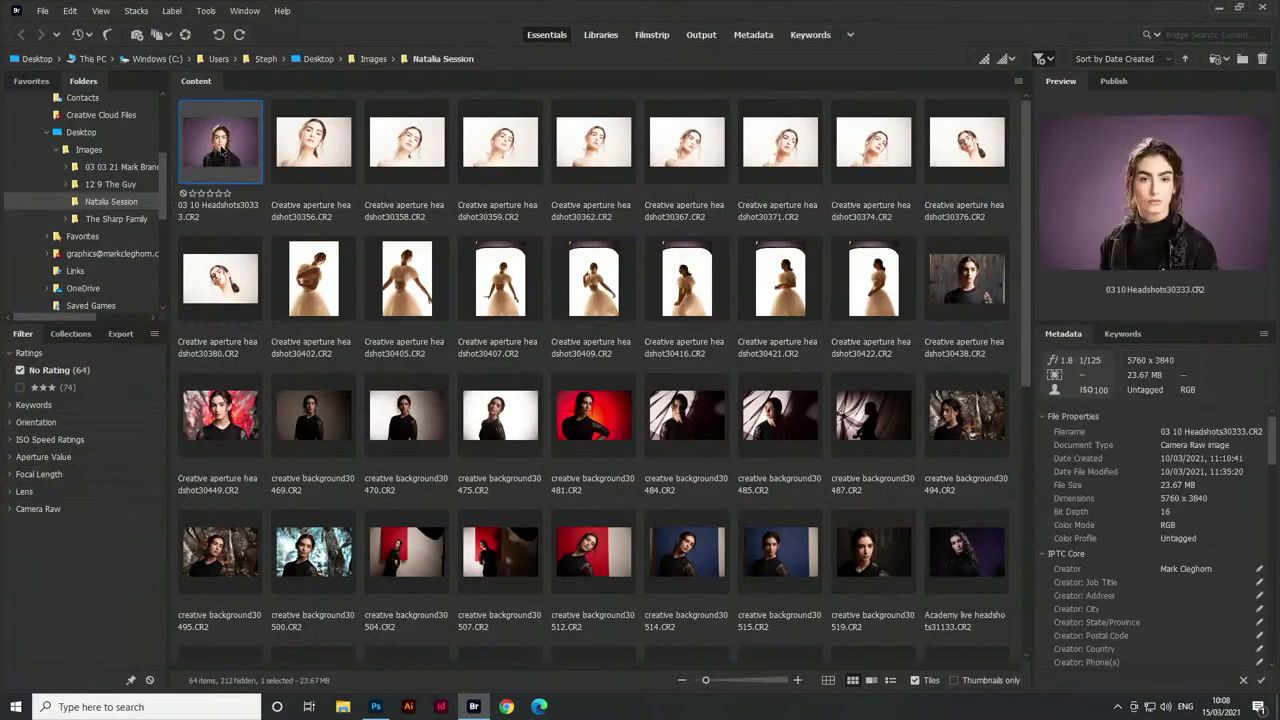
{"action": "key", "text": "ctrl+a"}
{"action": "key", "text": "Delete"}
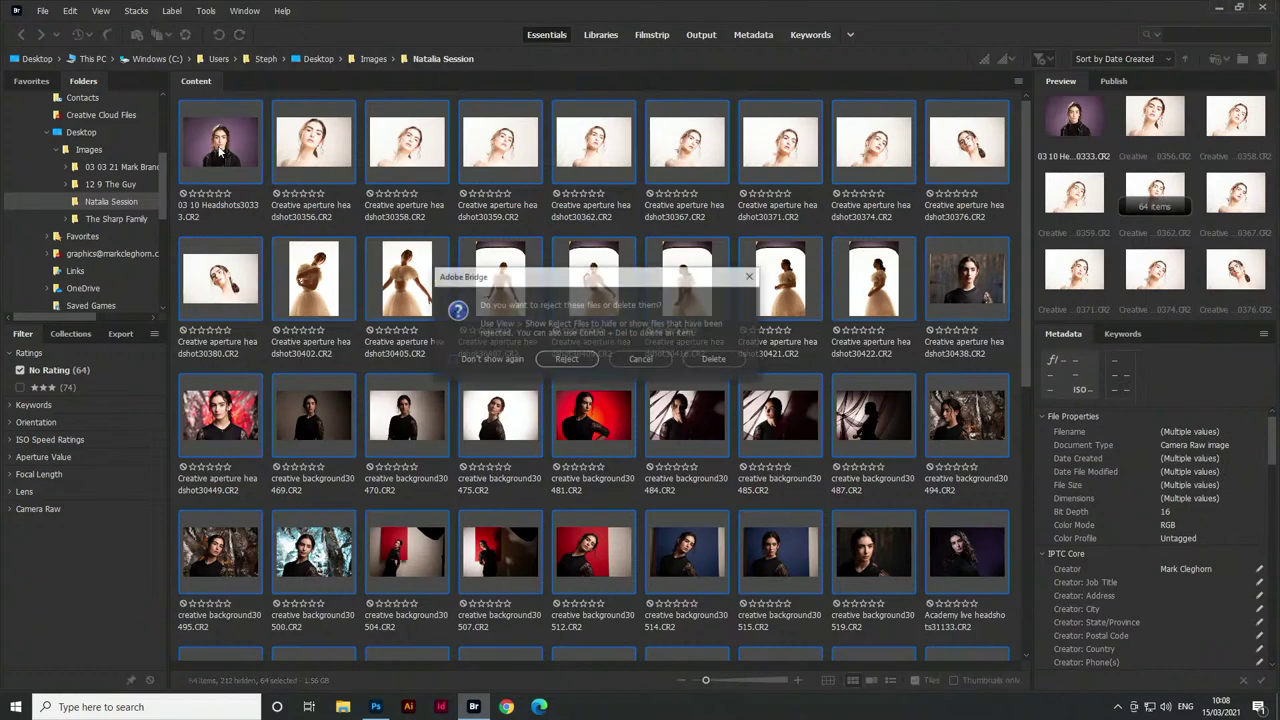
{"action": "left_click", "coordinate": [742, 370]}
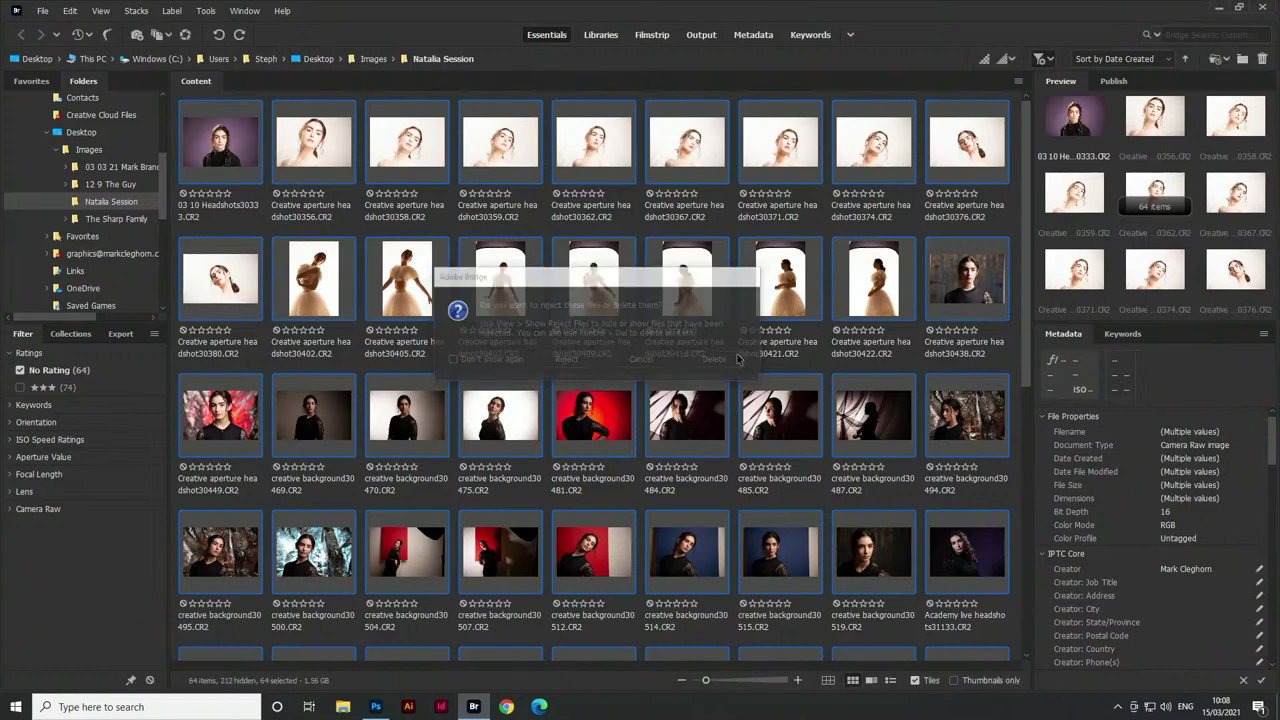
{"action": "left_click", "coordinate": [600, 369]}
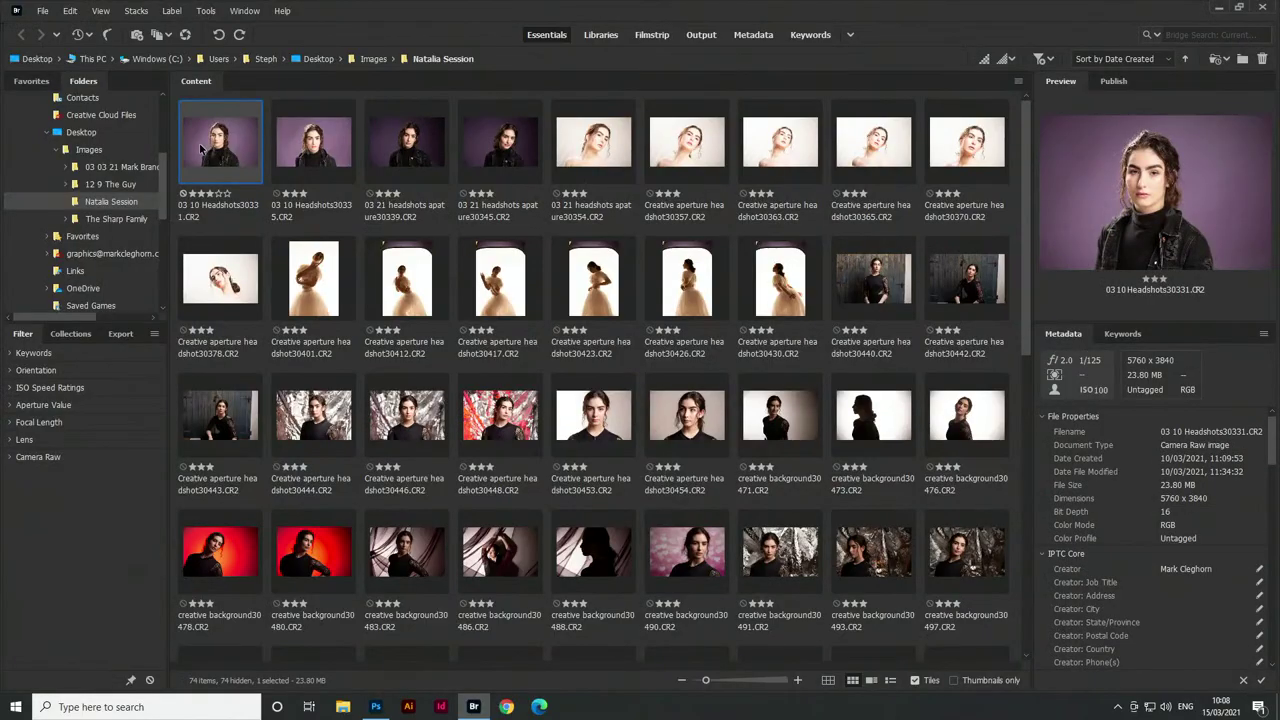
Try to clear the star ratings of all the remaining photos
{"action": "key", "text": "ctrl+a"}
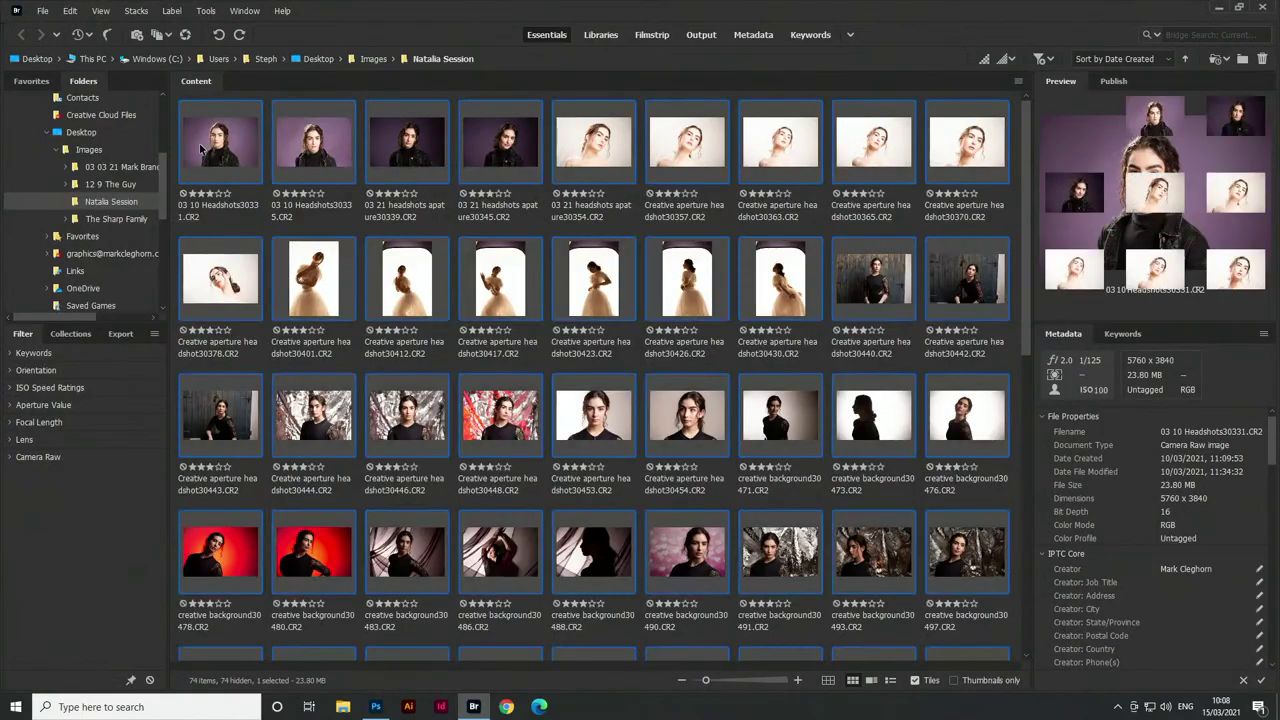
{"action": "key", "text": "0"}
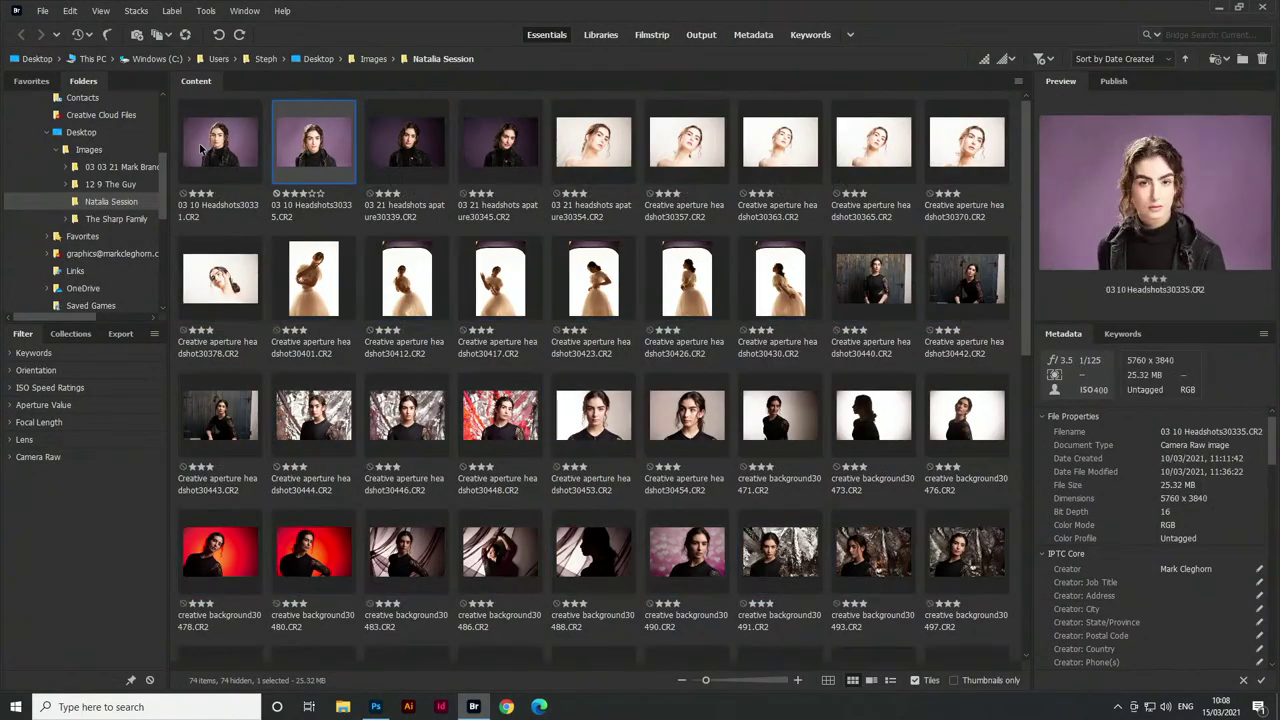
{"action": "key", "text": "ctrl+a"}
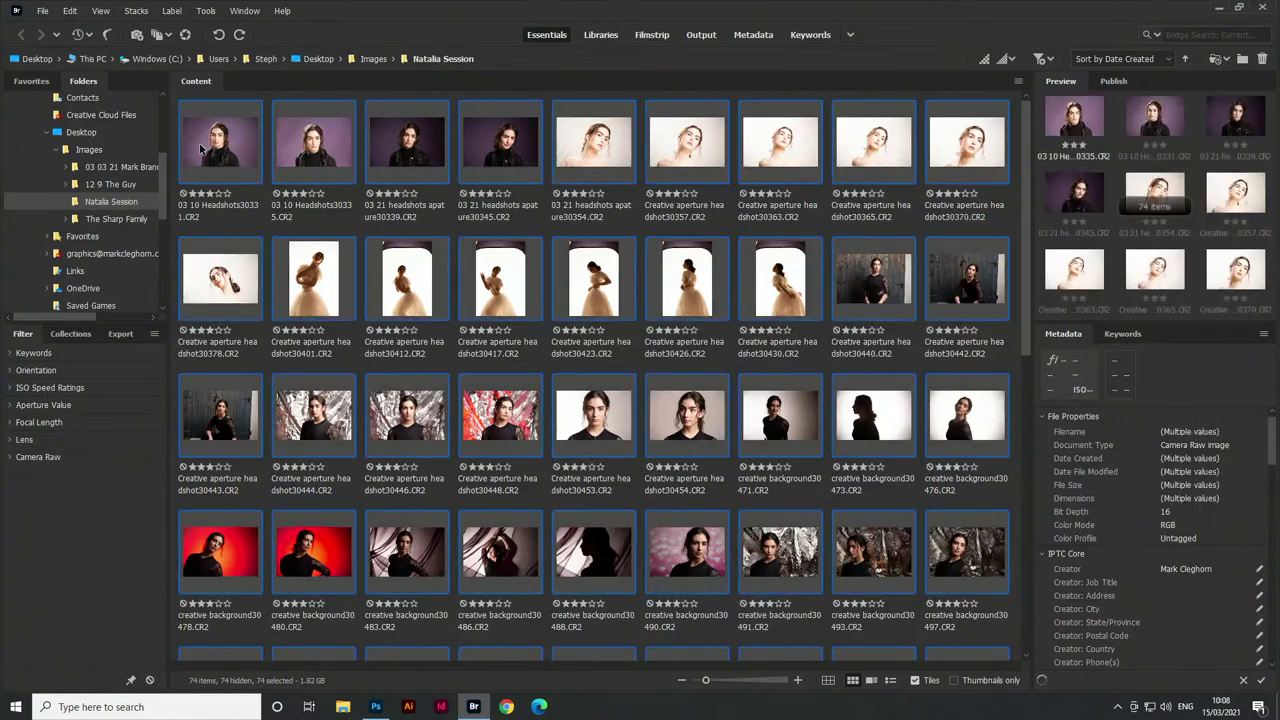
{"action": "key", "text": "0"}
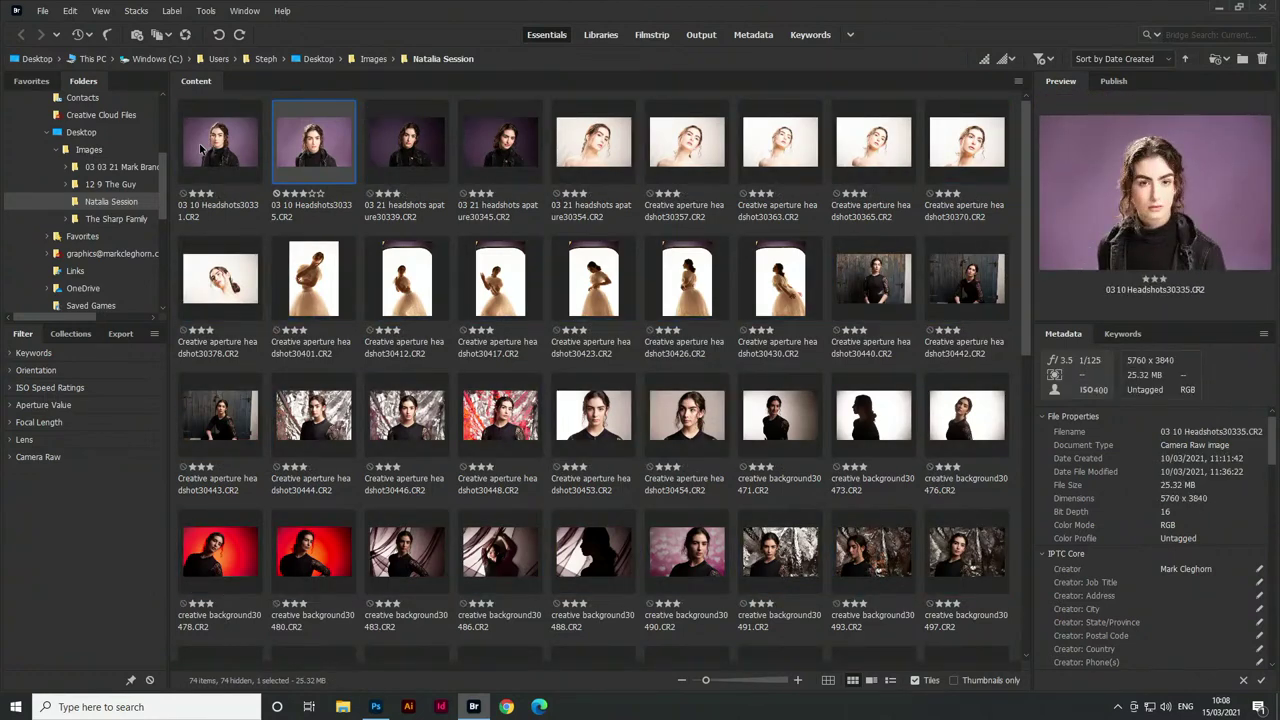
Turn off the preference requiring the Control key for labels and ratings, and clear the star ratings of all the remaining photos
{"action": "left_click", "coordinate": [221, 157]}
{"action": "key", "text": "ctrl+a"}
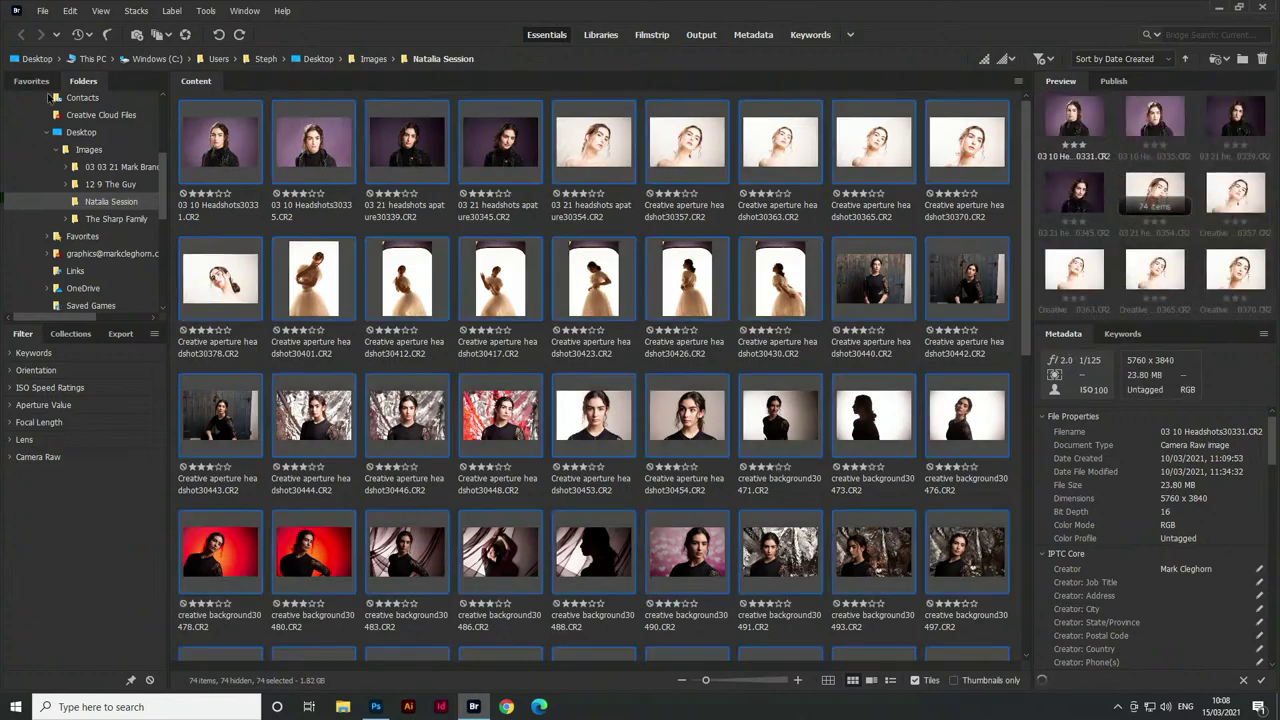
{"action": "left_click", "coordinate": [70, 10]}
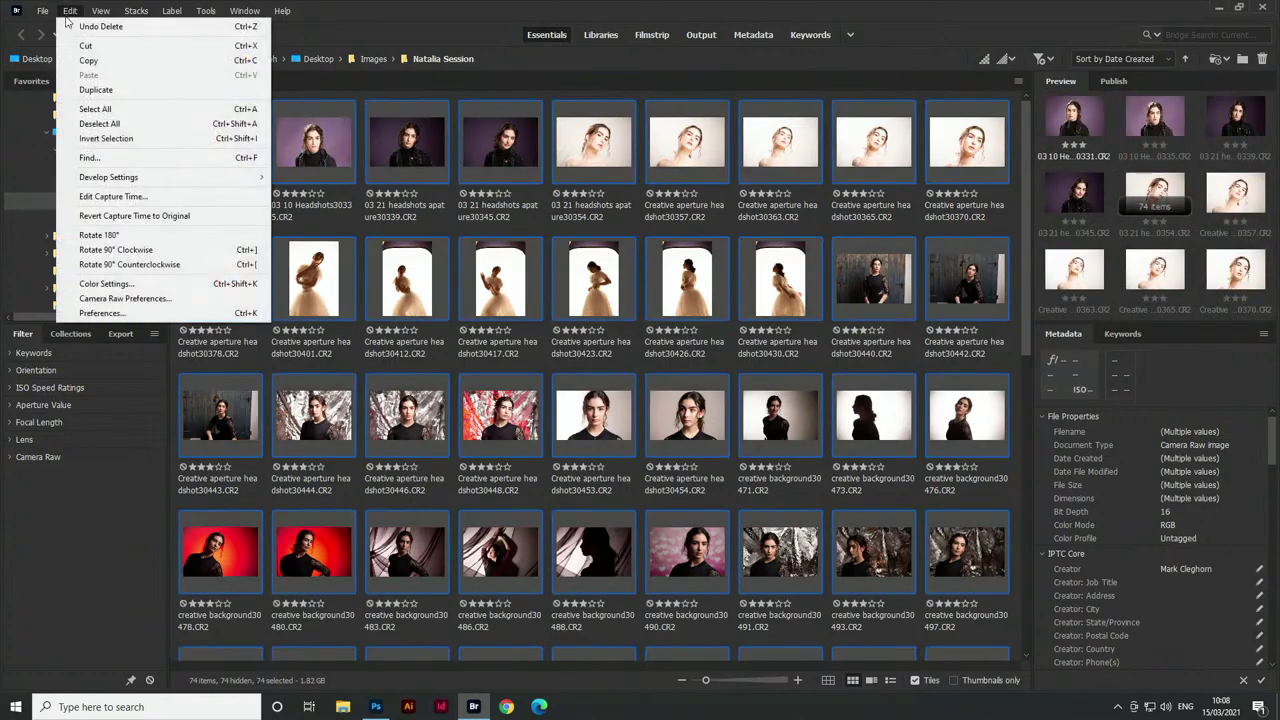
{"action": "left_click", "coordinate": [125, 314]}
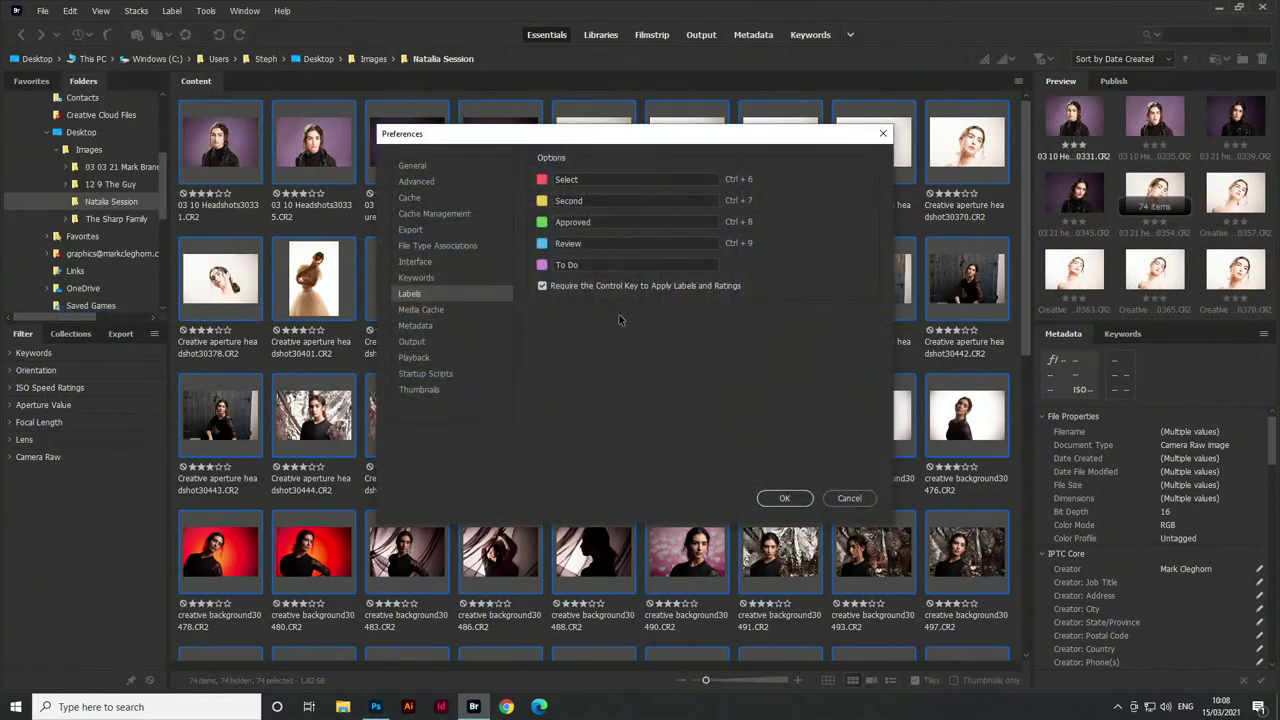
{"action": "left_click", "coordinate": [542, 286]}
{"action": "left_click", "coordinate": [786, 498]}
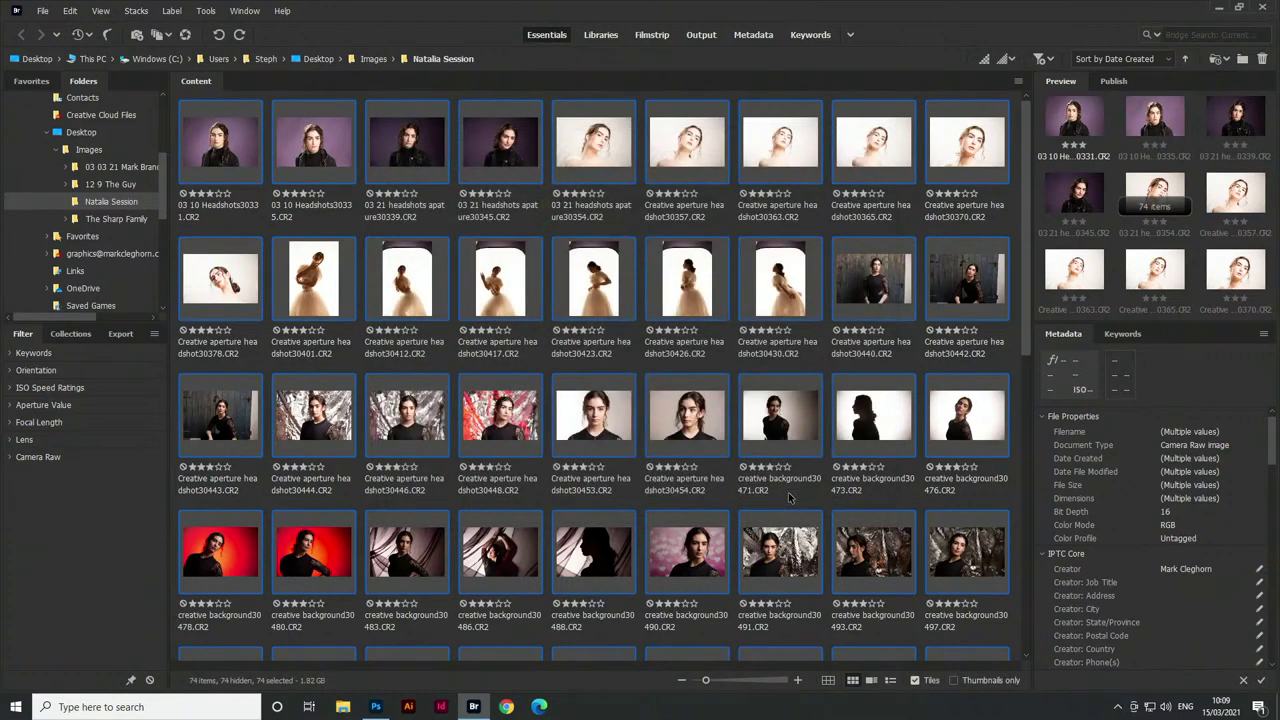
{"action": "key", "text": "ctrl+0"}
Batch rename all selected photos in the same folder with a two-digit sequence starting at 1, the model's first name and 031021, separated by underscores
{"action": "left_click", "coordinate": [208, 14]}
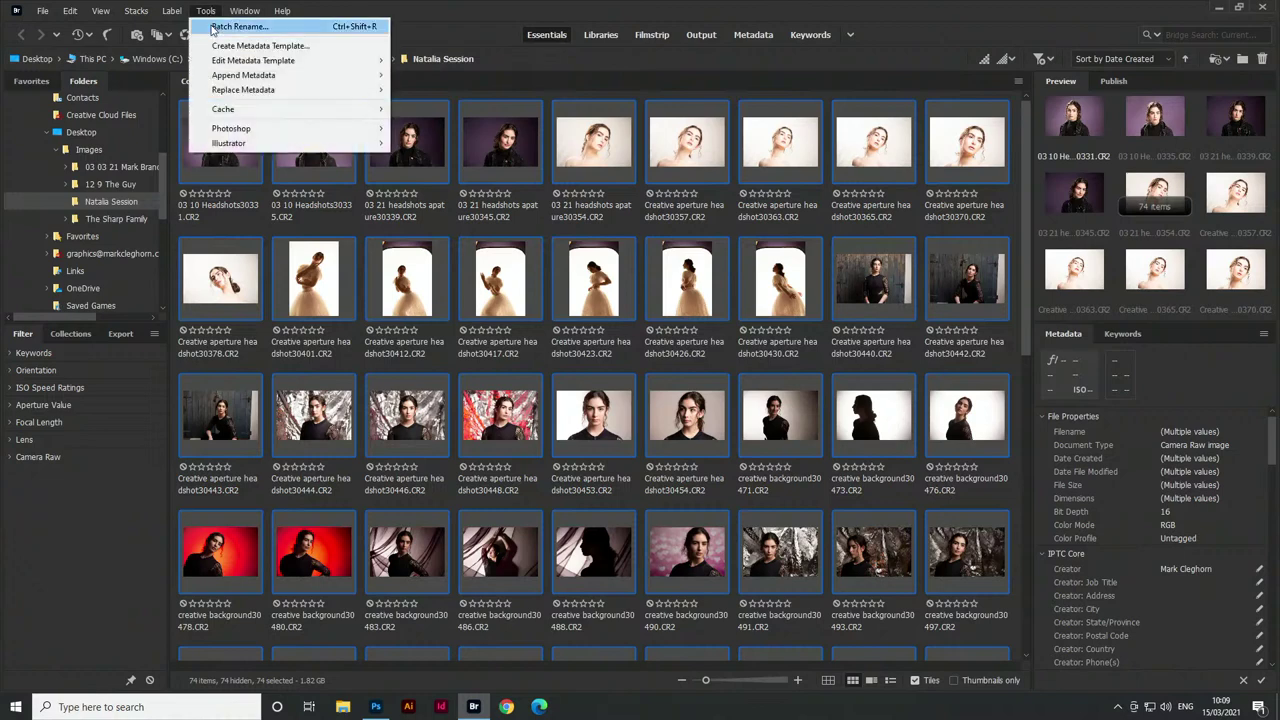
{"action": "left_click", "coordinate": [213, 29]}
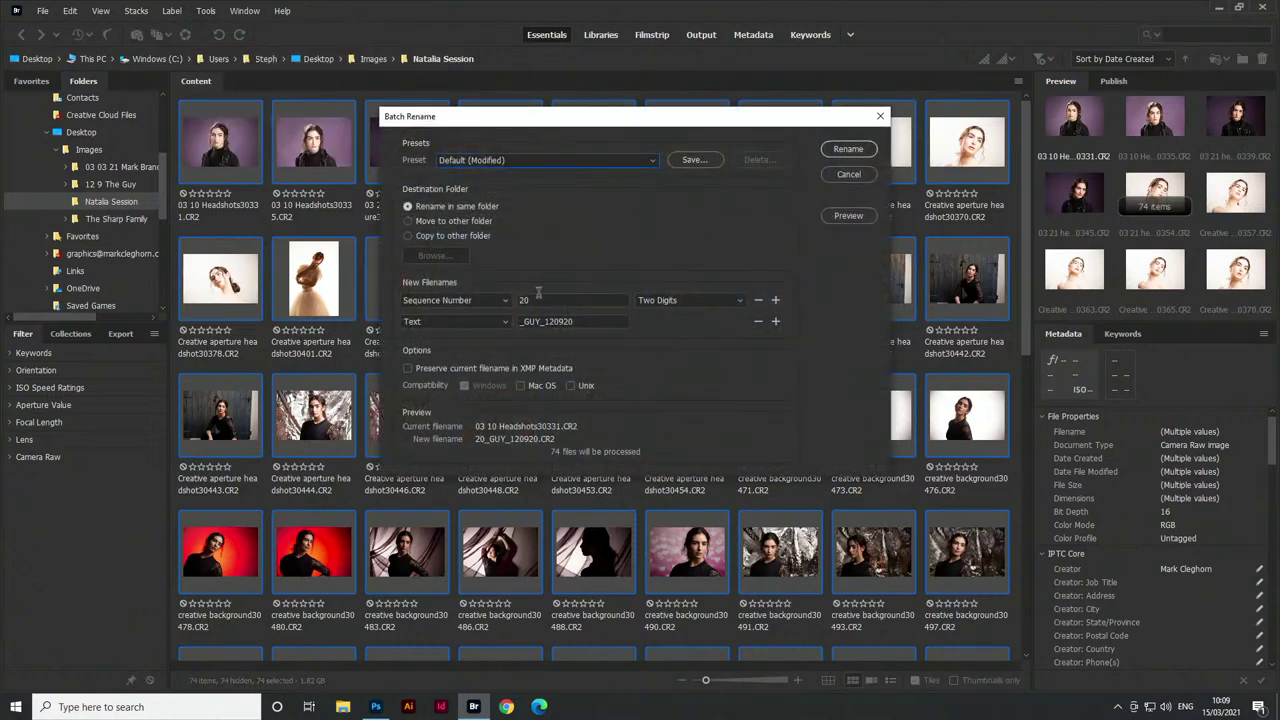
{"action": "left_click_drag", "start_coordinate": [531, 300], "coordinate": [509, 289]}
{"action": "type", "text": "1"}
{"action": "left_click_drag", "start_coordinate": [524, 321], "coordinate": [600, 321]}
{"action": "type", "text": "Natalia_"}
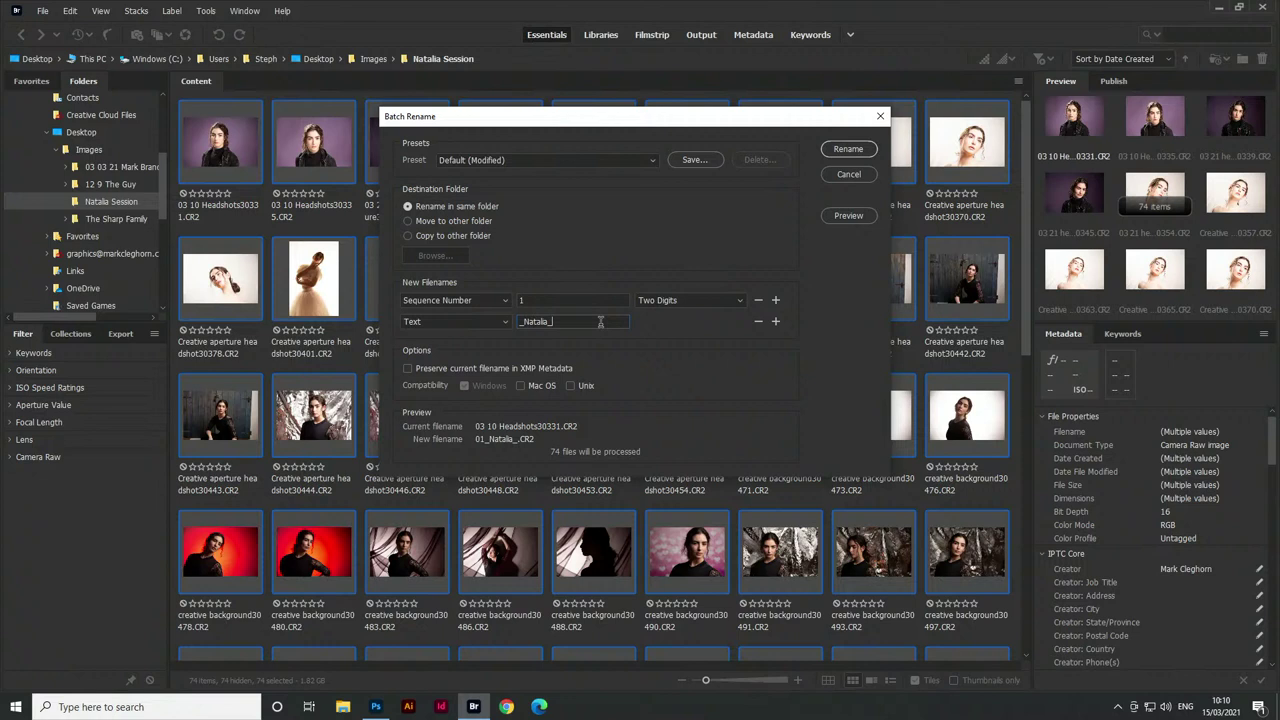
{"action": "type", "text": "03"}
{"action": "type", "text": "1021"}
{"action": "left_click", "coordinate": [866, 154]}
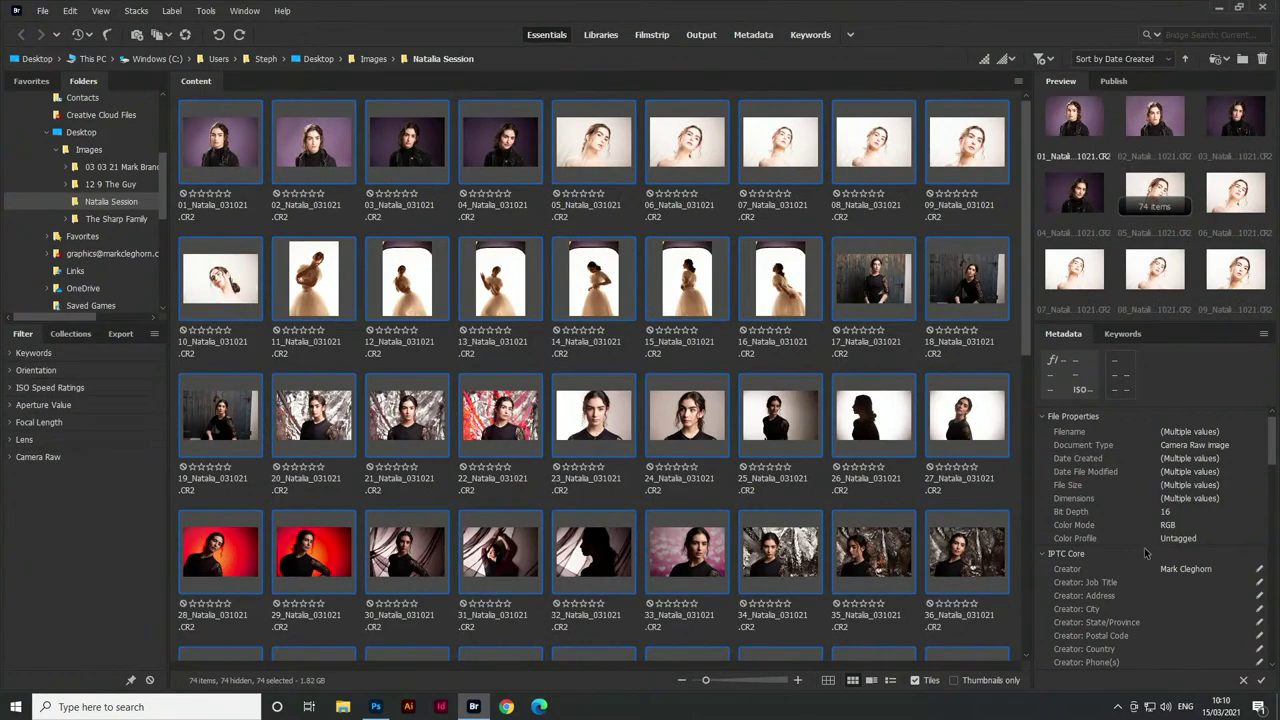
Replace the metadata of all selected photos with the Mark Cleghorn Photography template
{"action": "scroll", "coordinate": [1150, 552], "scroll_direction": "down", "scroll_amount": 2}
{"action": "left_click", "coordinate": [206, 11]}
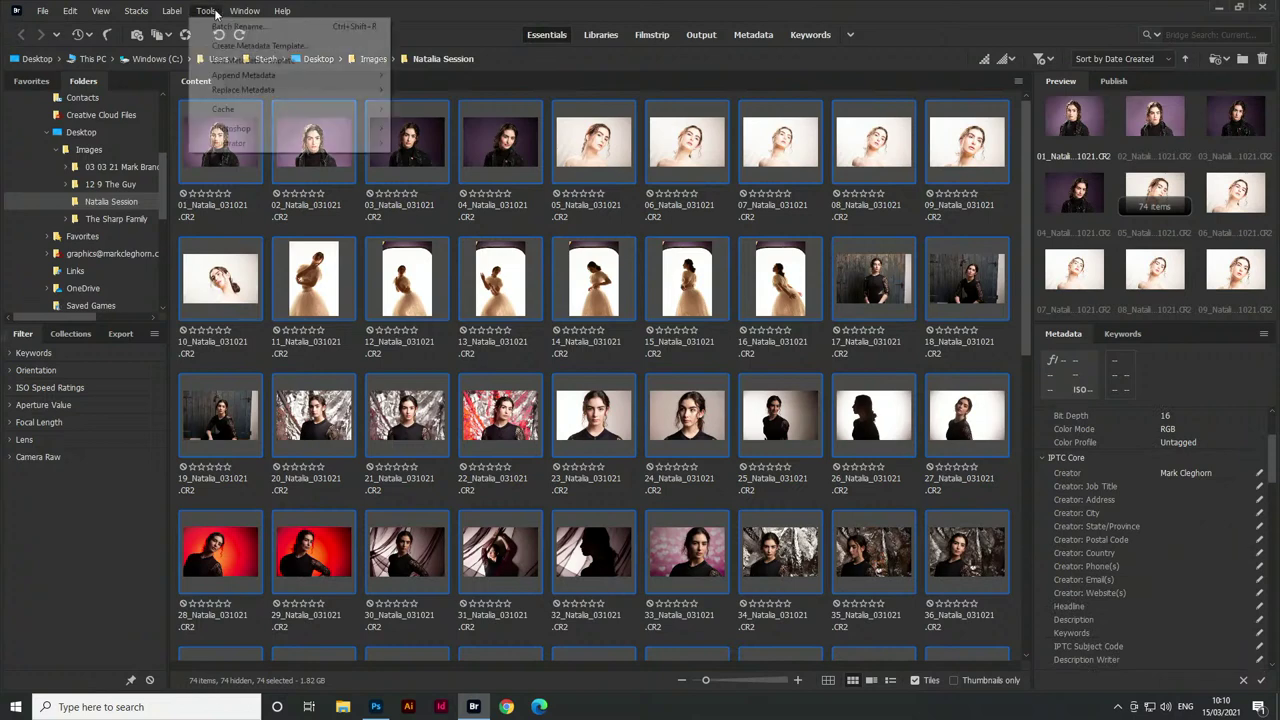
{"action": "mouse_move", "coordinate": [231, 94]}
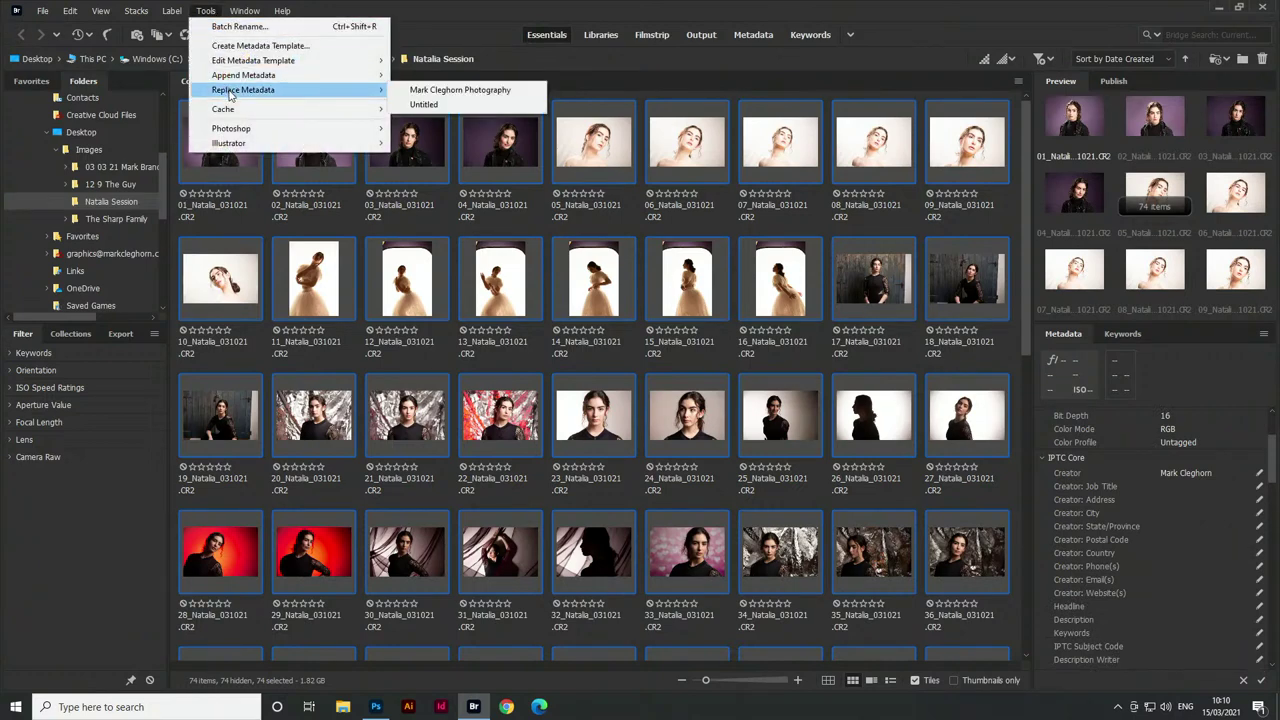
{"action": "left_click", "coordinate": [478, 91]}
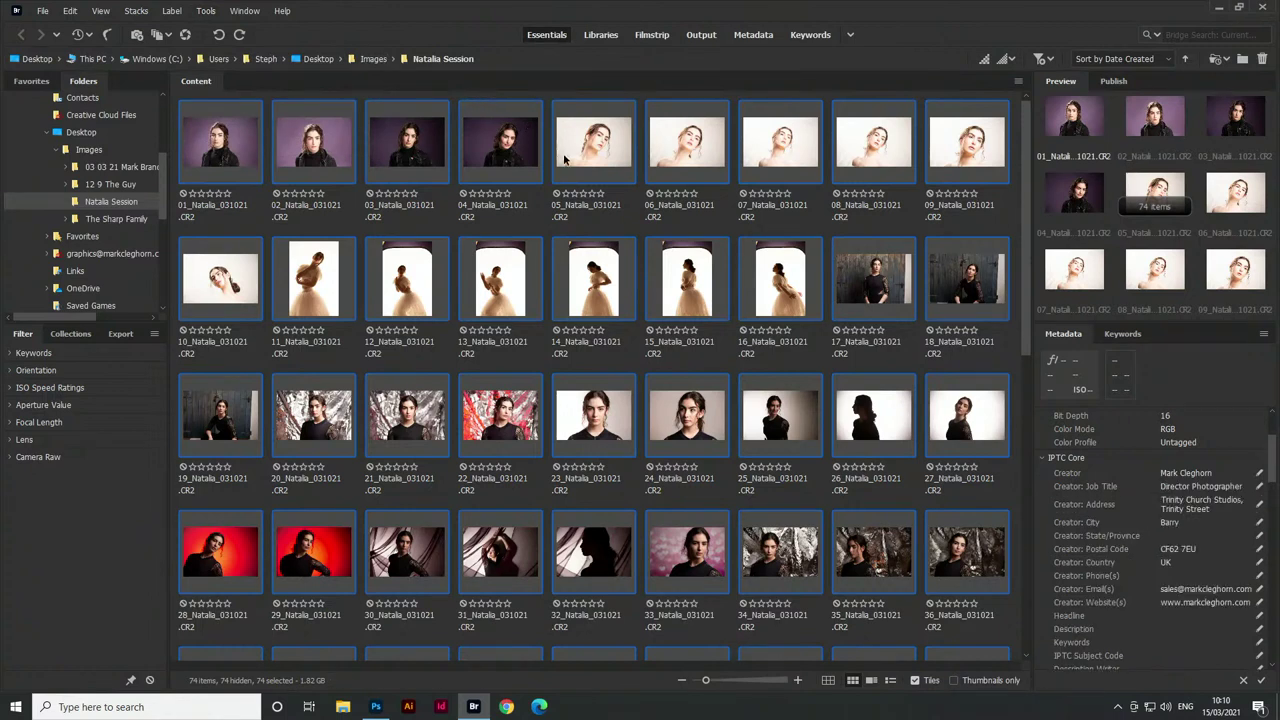
Set the selected photos' IPTC headline to the model's first name plus "Photo Shoot" and the description to "Headshots for dancer" with her name
{"action": "scroll", "coordinate": [1075, 467], "scroll_direction": "down", "scroll_amount": 3}
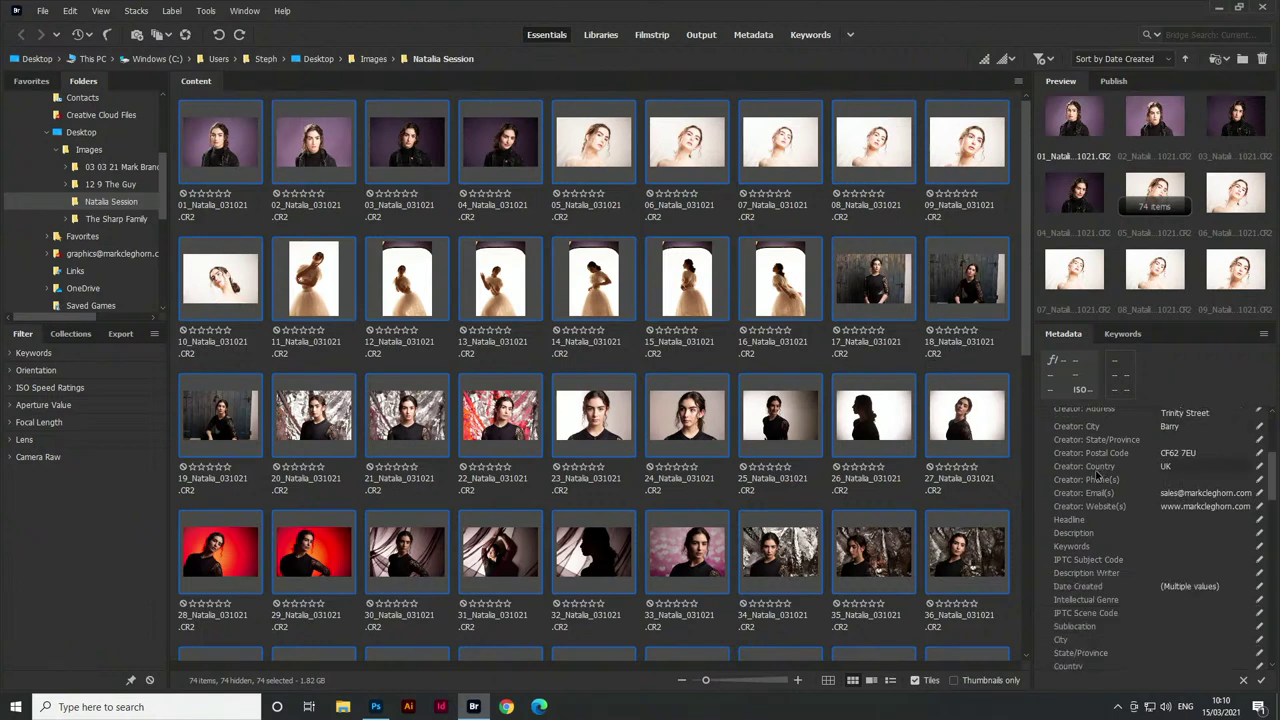
{"action": "left_click", "coordinate": [1181, 520]}
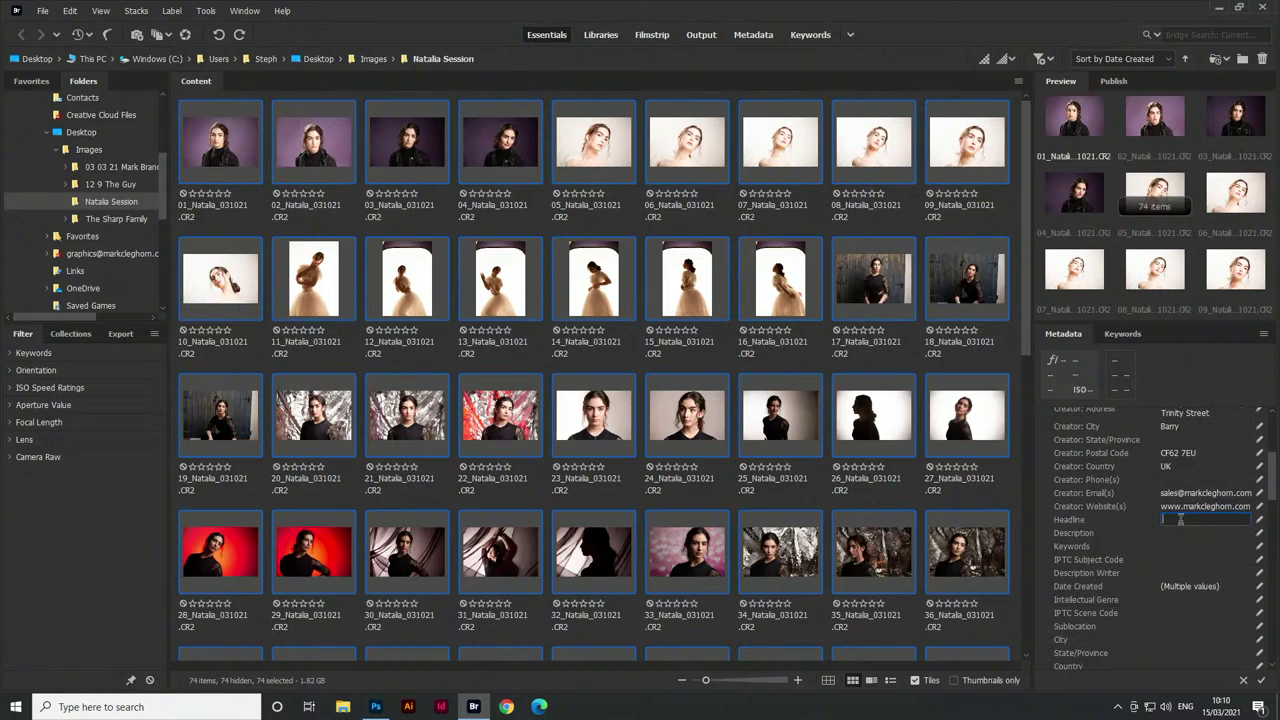
{"action": "type", "text": "talia Photo Shoot"}
{"action": "left_click", "coordinate": [1184, 533]}
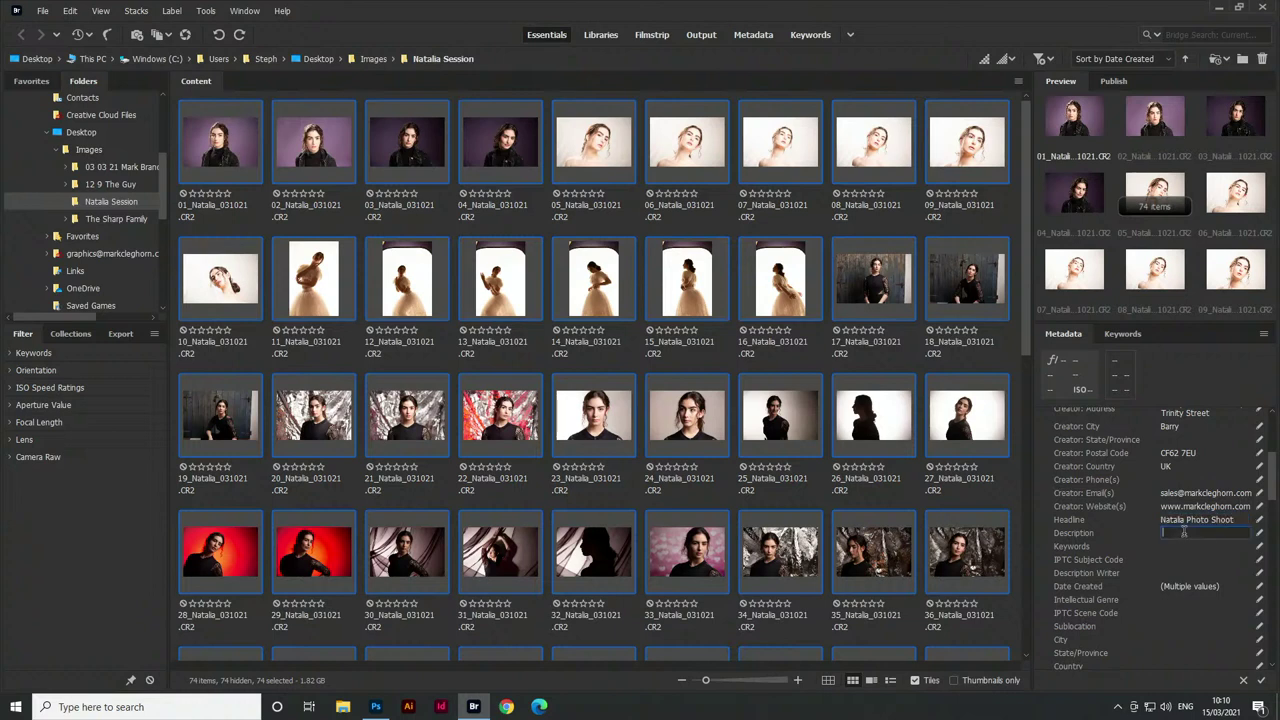
{"action": "type", "text": "Headshots for dancer Na"}
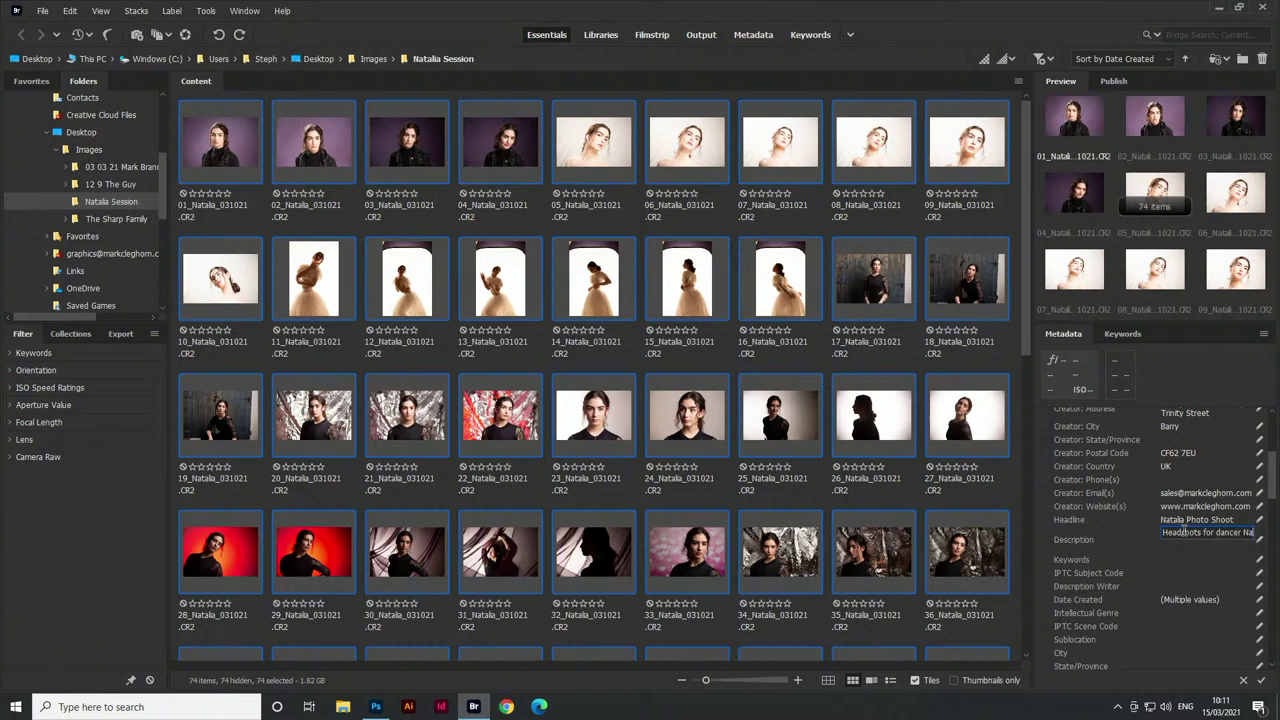
{"action": "type", "text": "tal"}
Enter the keywords "Dancer, studio, portrait, headshot. fashion" for all selected photos and apply the metadata changes
{"action": "left_click", "coordinate": [1174, 558]}
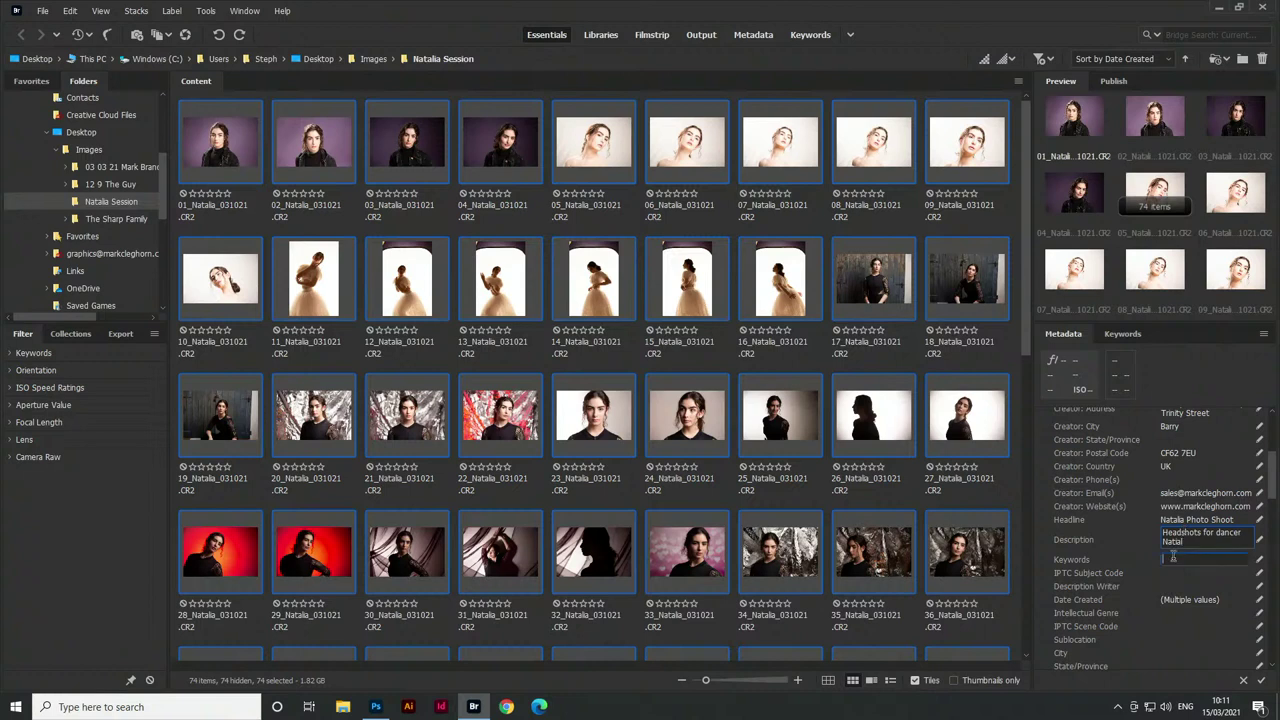
{"action": "type", "text": "Dancer,"}
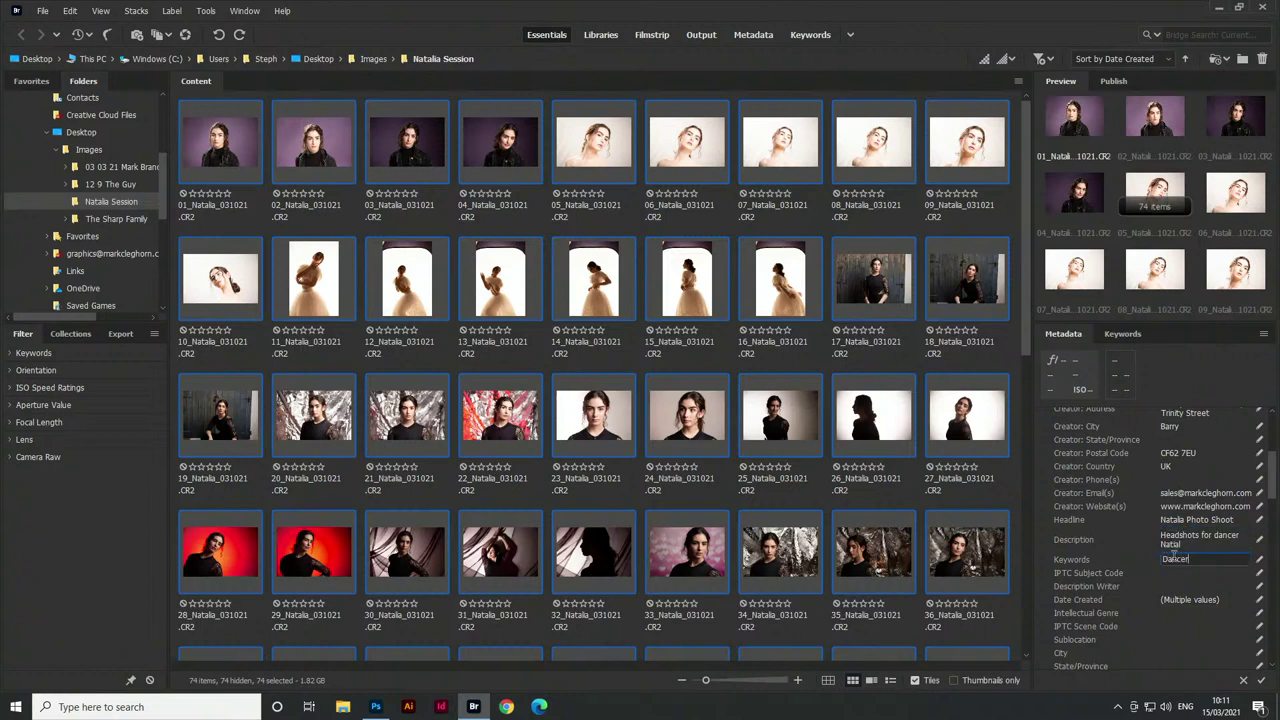
{"action": "type", "text": " studio, portrait, hea"}
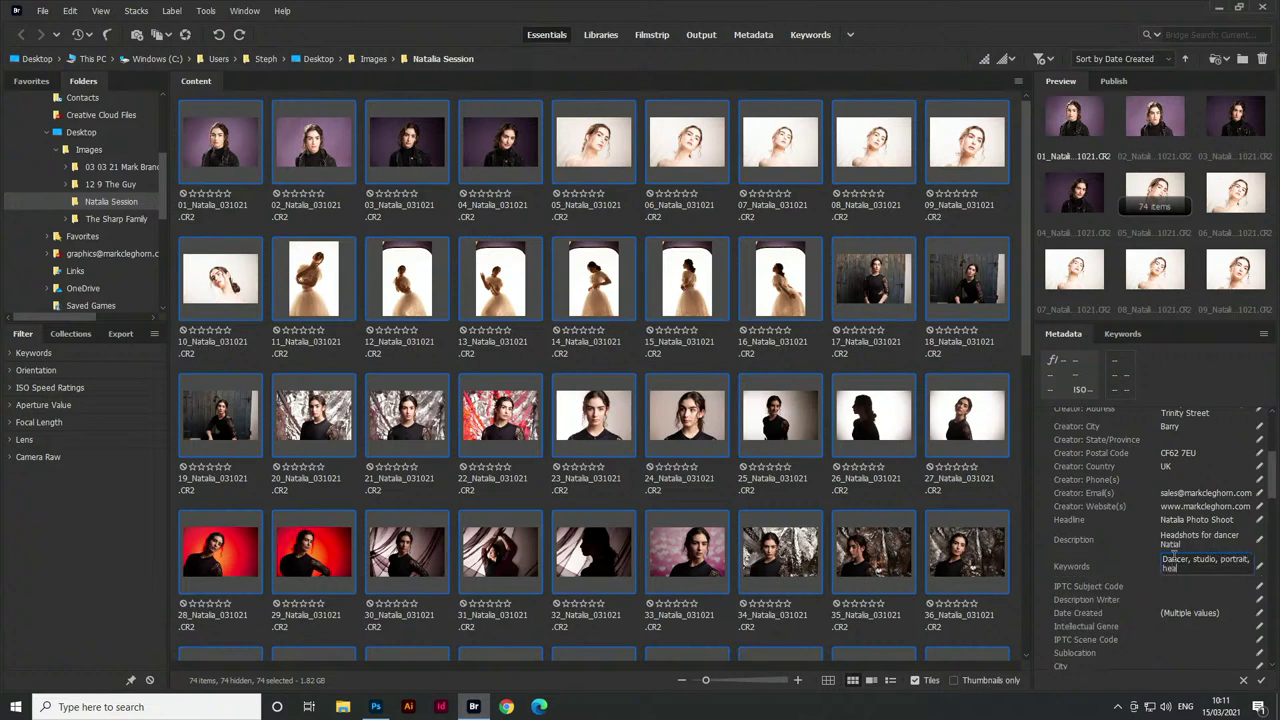
{"action": "type", "text": "dshot, fashion"}
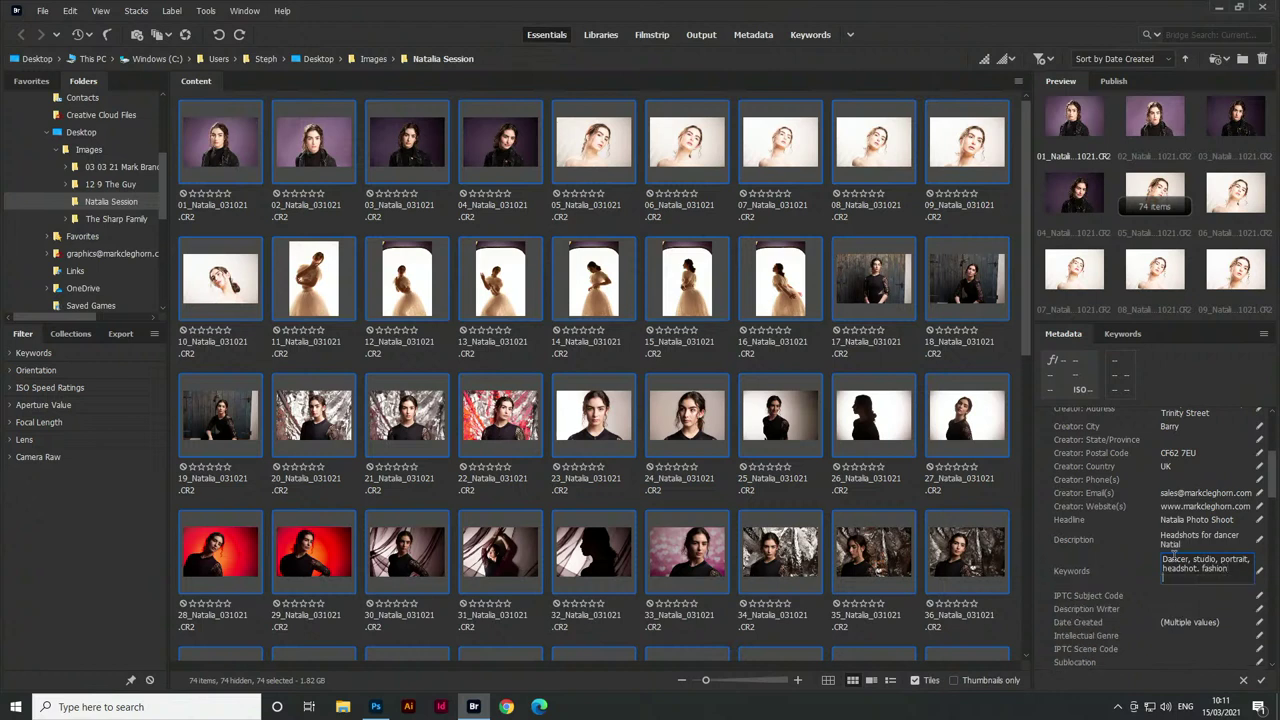
{"action": "left_click", "coordinate": [950, 433]}
{"action": "left_click", "coordinate": [592, 359]}
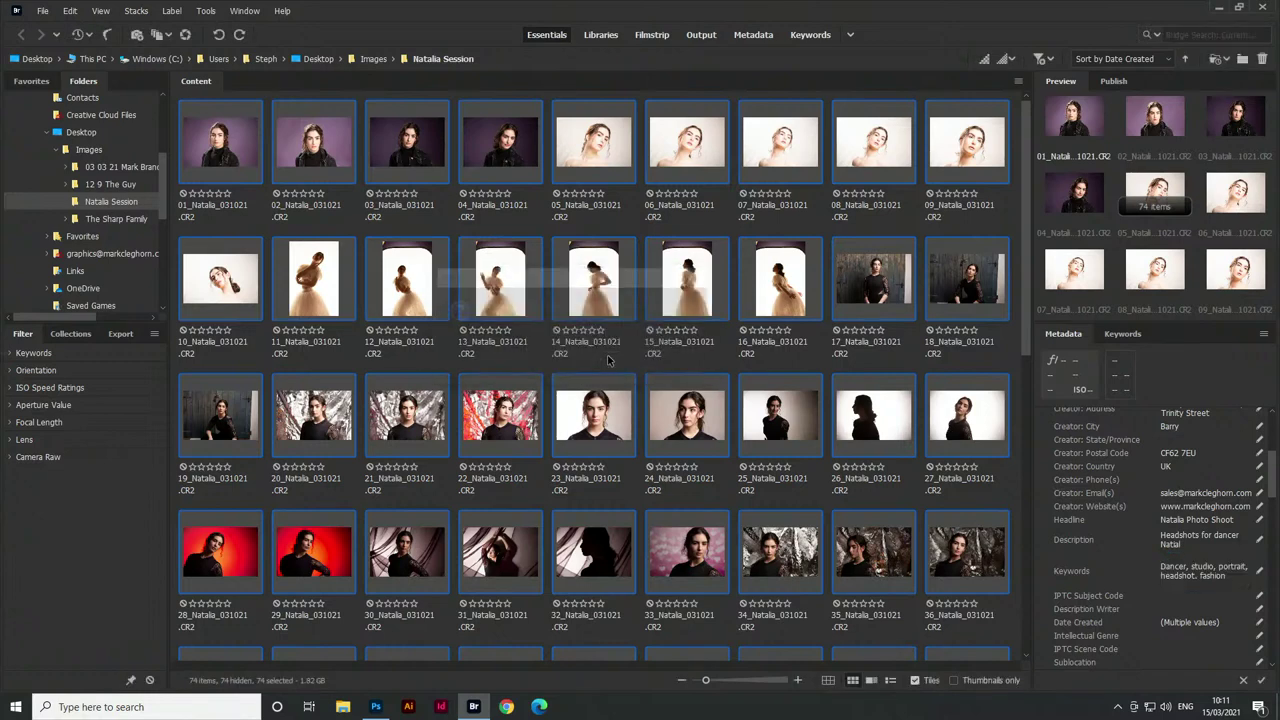
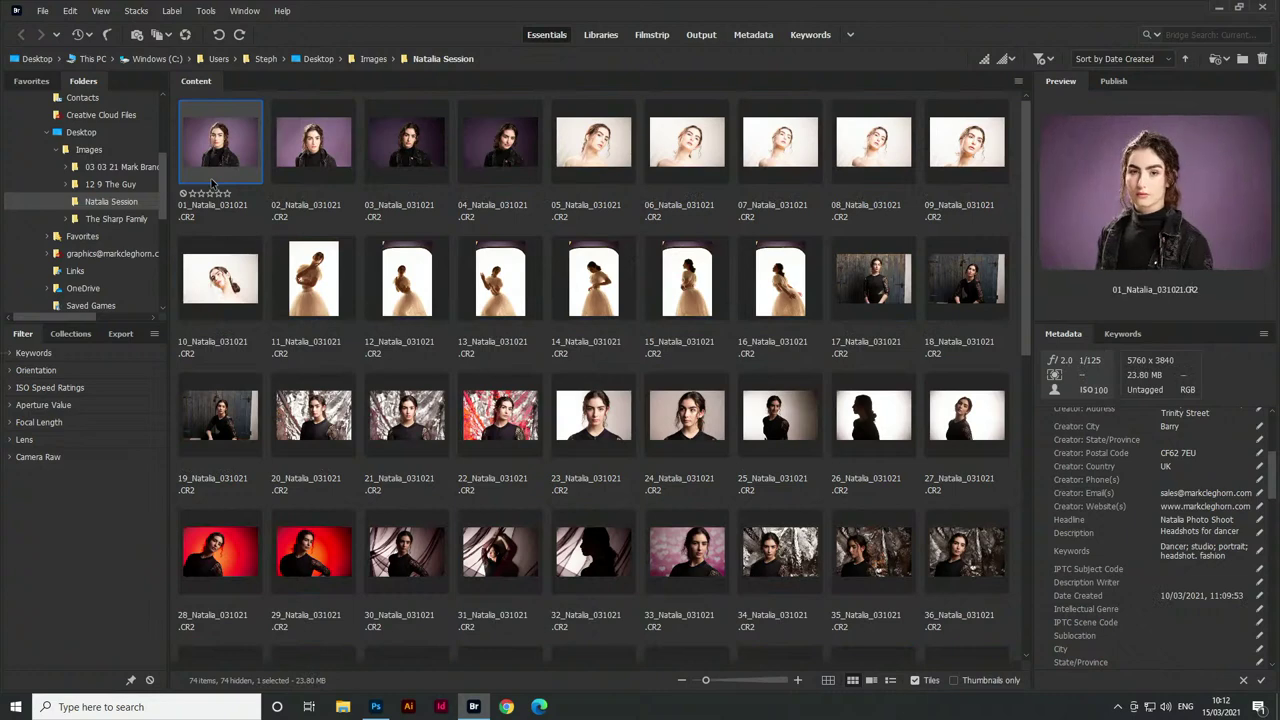
Select photos 01 to 16 and open them in Camera Raw
{"action": "key", "text": "ctrl+a"}
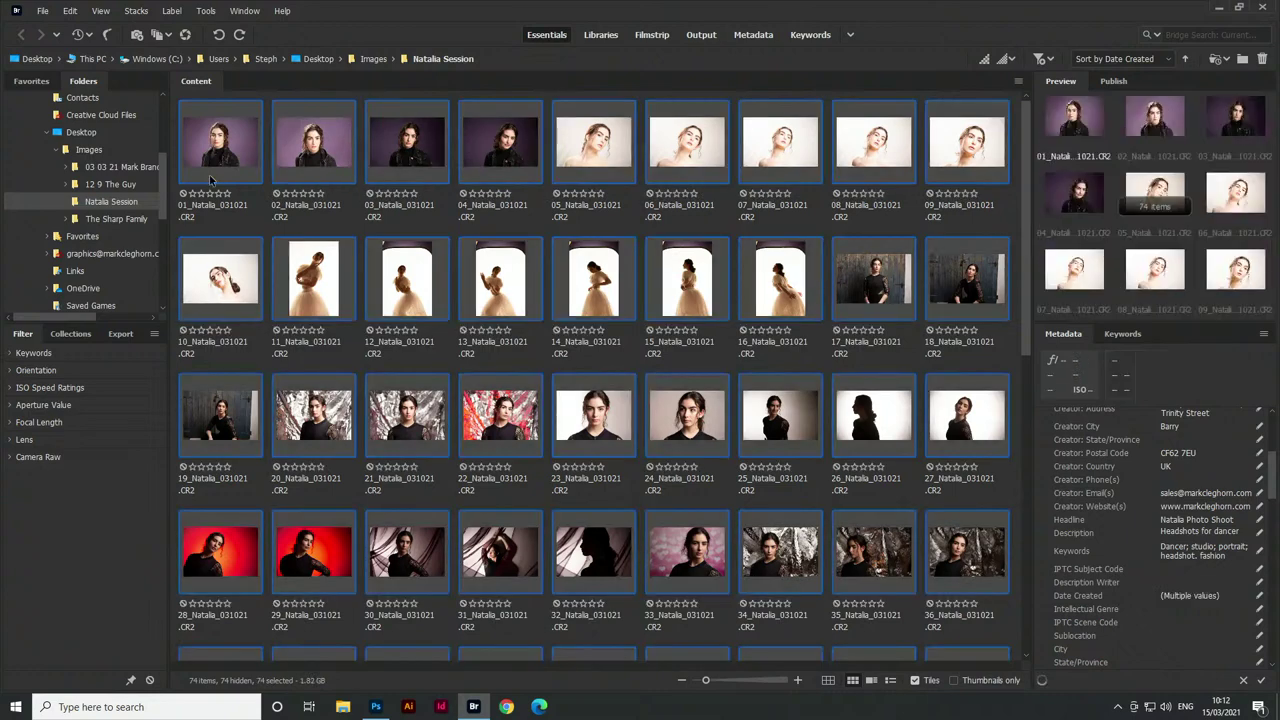
{"action": "left_click", "coordinate": [210, 180]}
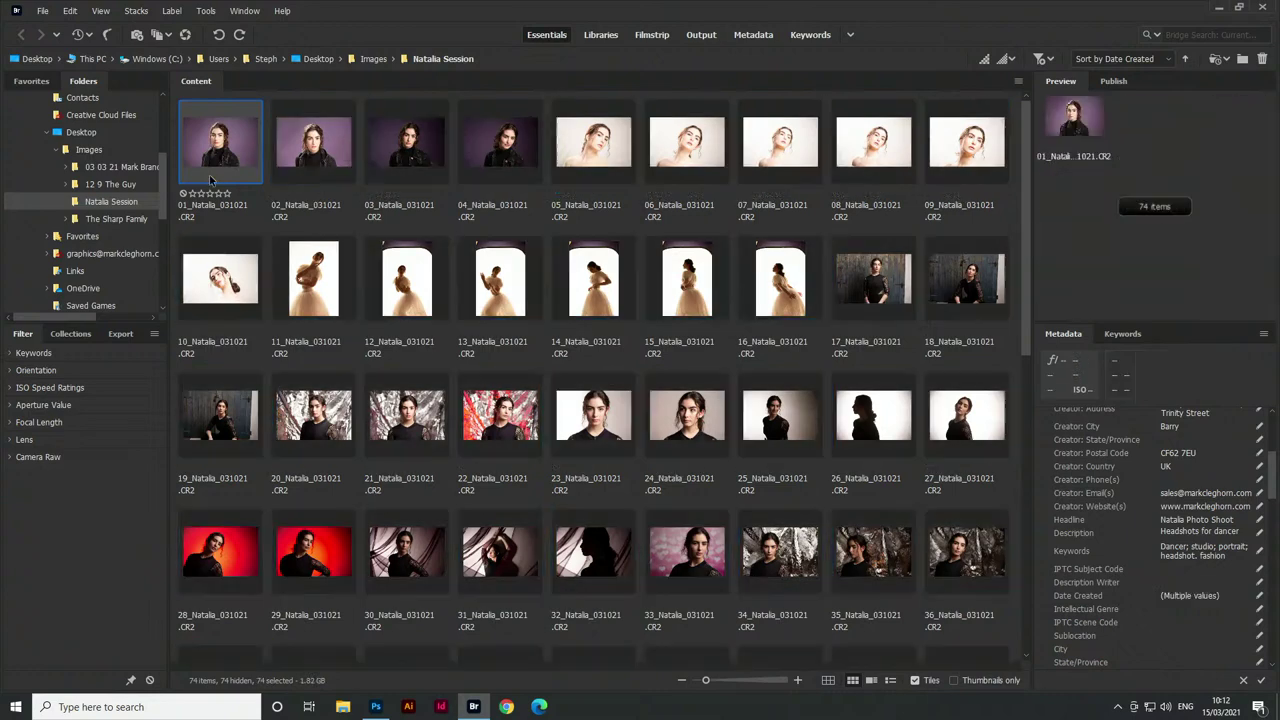
{"action": "left_click", "coordinate": [795, 320], "text": "shift"}
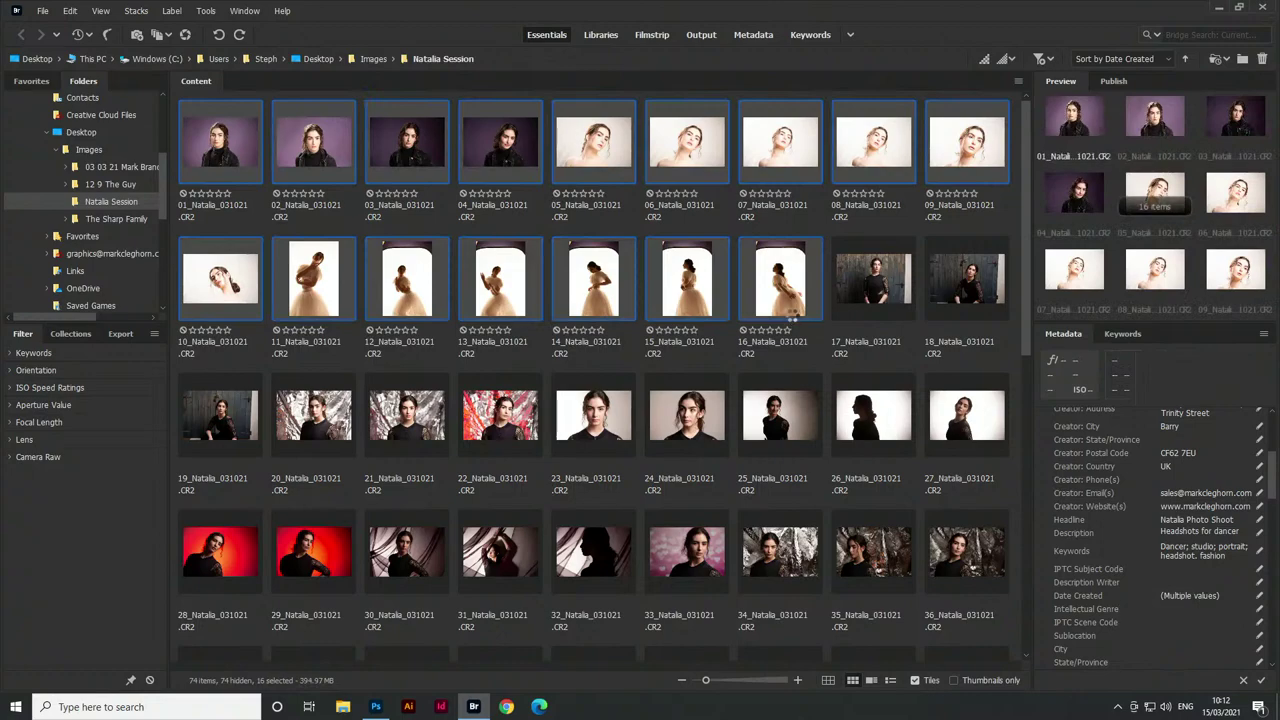
{"action": "key", "text": "ctrl+r"}
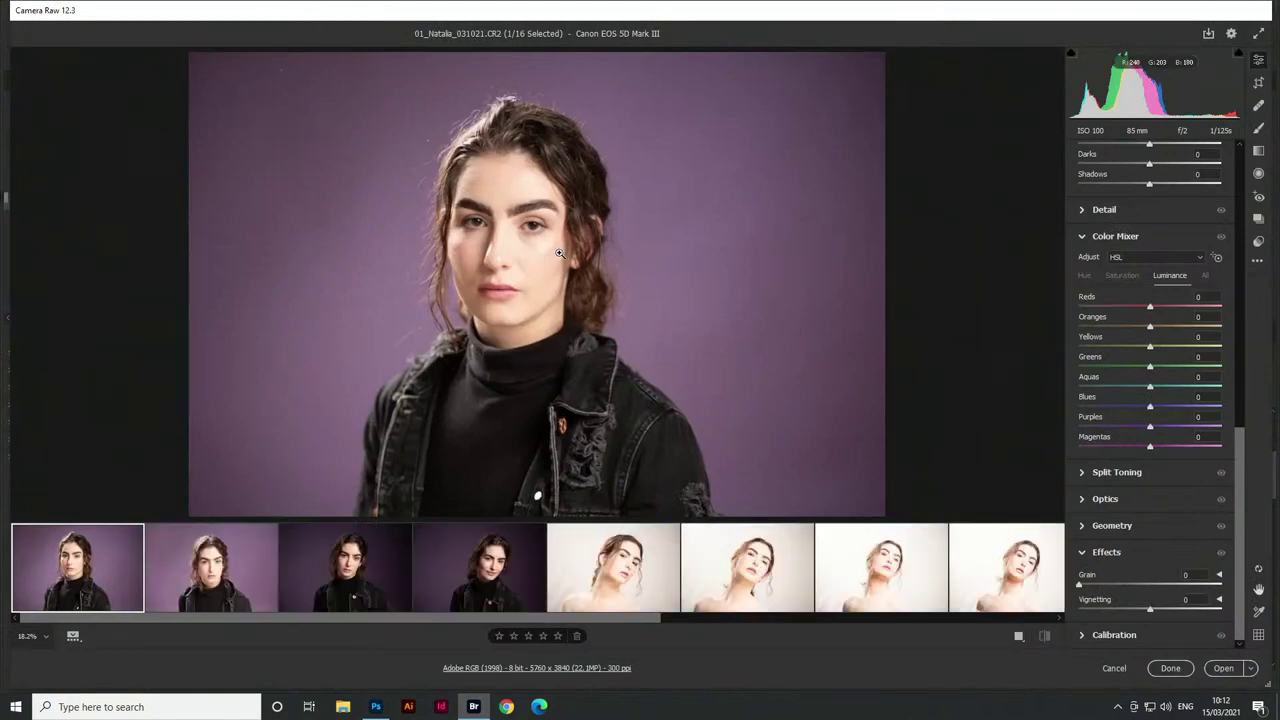
Apply the "MC STudio Basics" user preset to all 16 opened photos
{"action": "key", "text": "ctrl+a"}
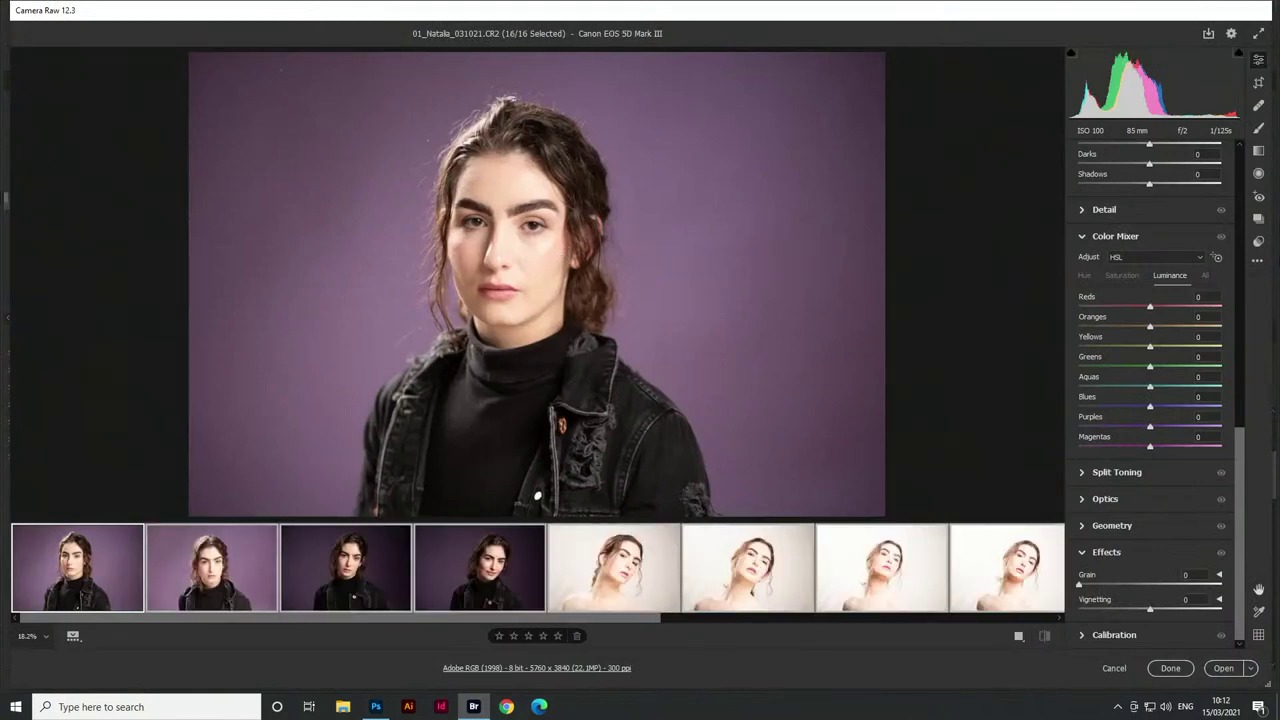
{"action": "left_click", "coordinate": [1258, 242]}
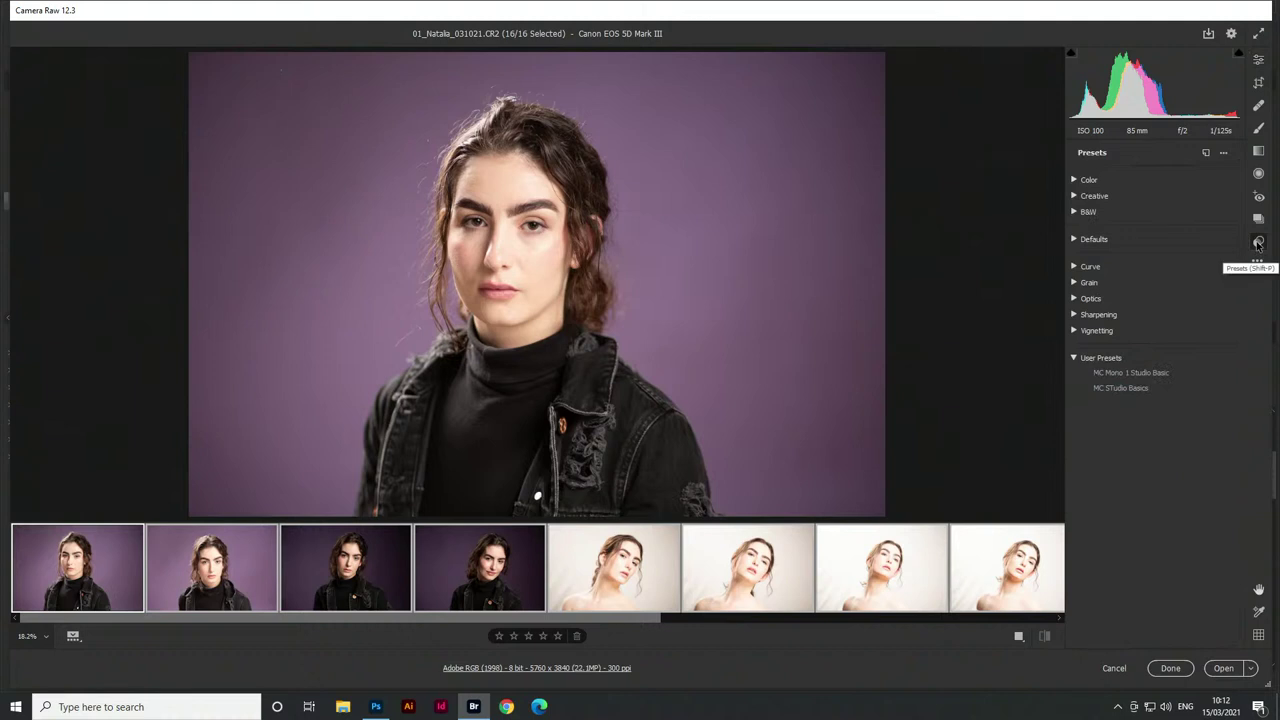
{"action": "left_click", "coordinate": [1143, 374]}
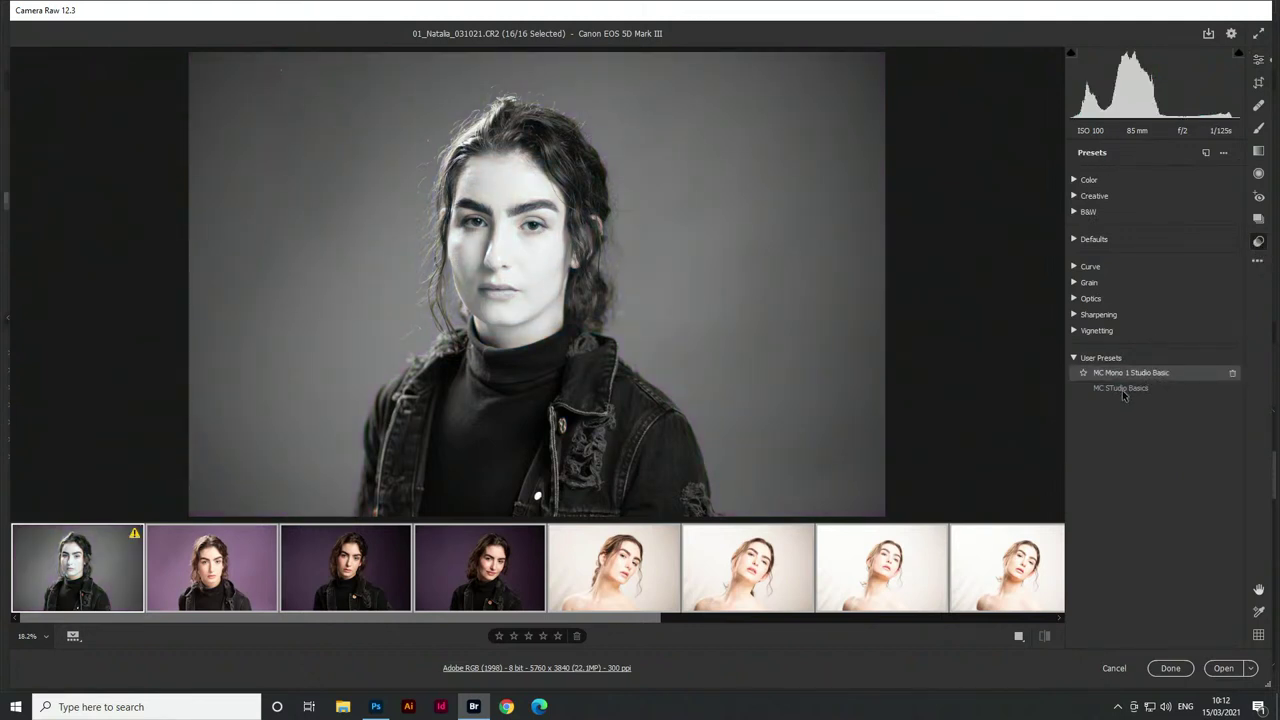
{"action": "left_click", "coordinate": [1122, 388]}
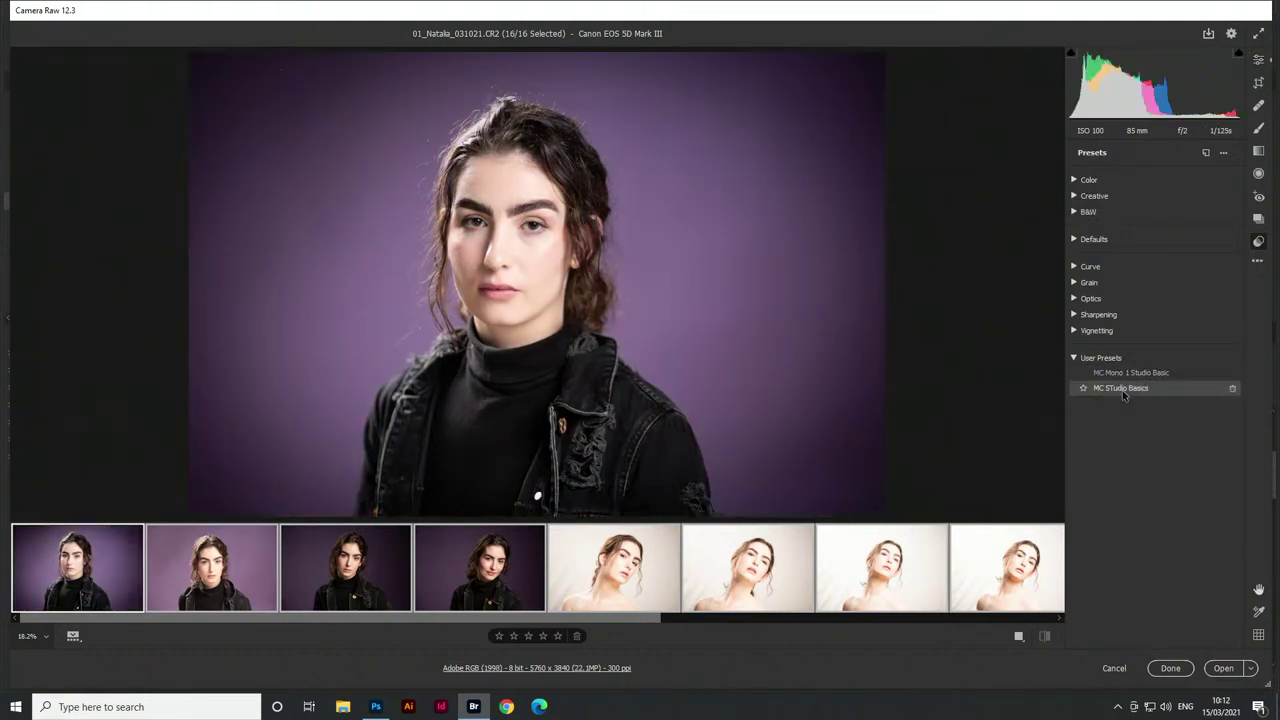
{"action": "left_click", "coordinate": [1122, 388]}
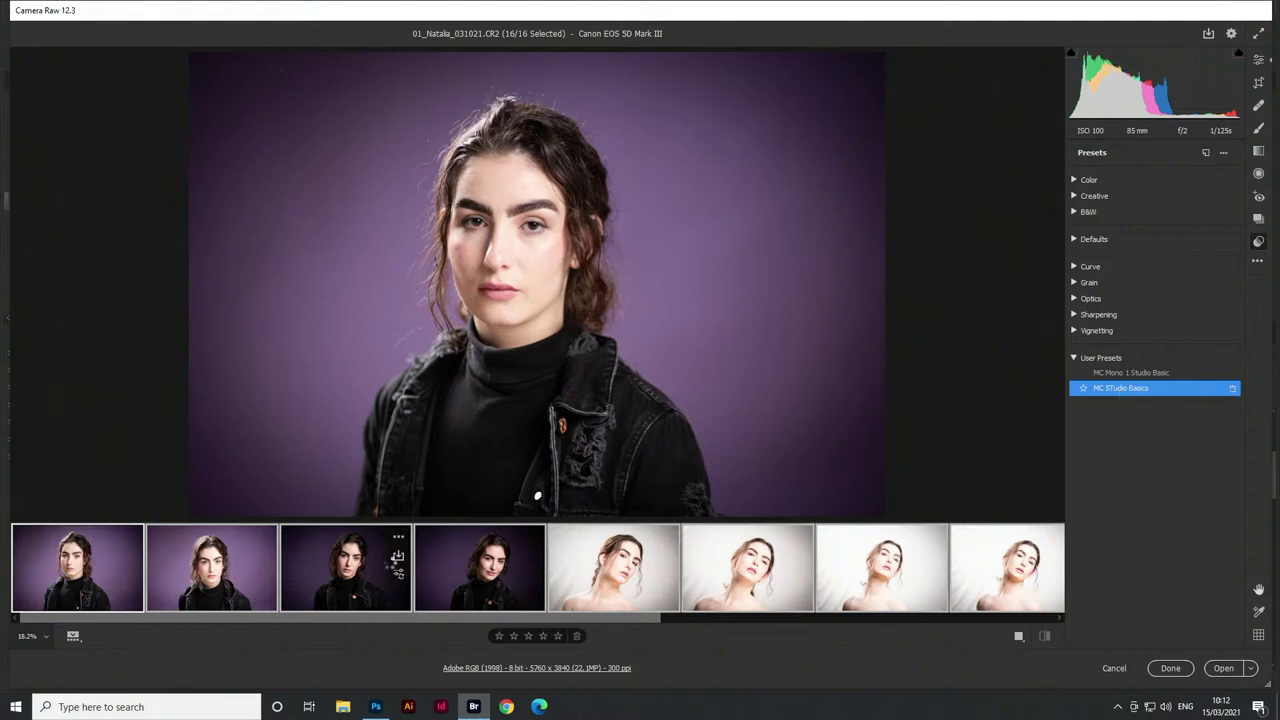
Brighten the dark purple-background photos 03 and 04 by setting Exposure to +0.30 and Shadows to about +18
{"action": "left_click", "coordinate": [392, 580]}
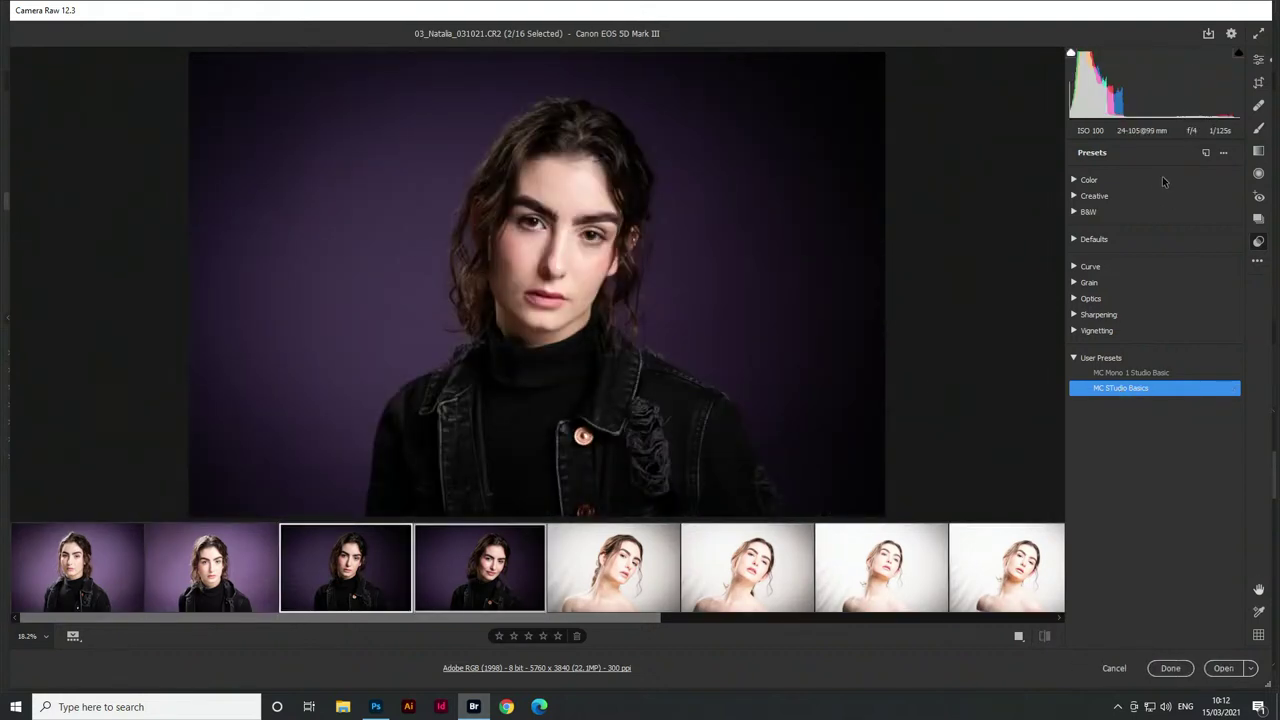
{"action": "left_click", "coordinate": [1260, 58]}
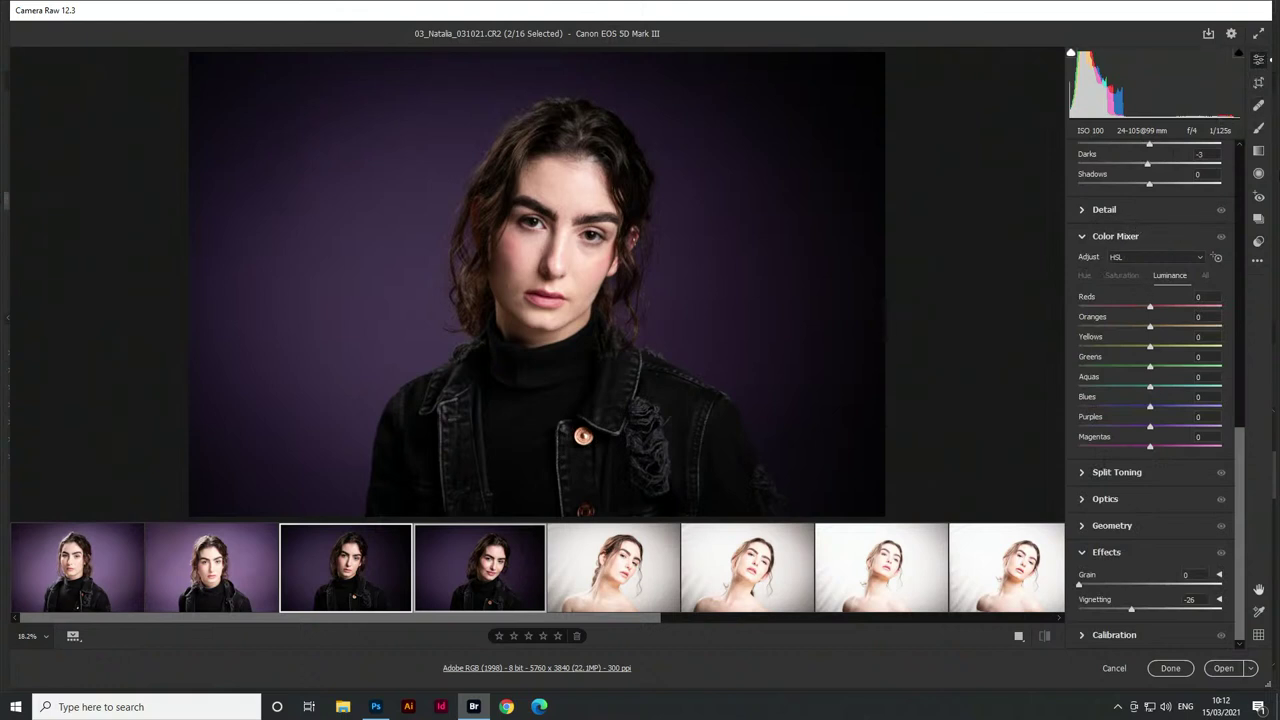
{"action": "scroll", "coordinate": [1114, 275], "scroll_direction": "up", "scroll_amount": 10}
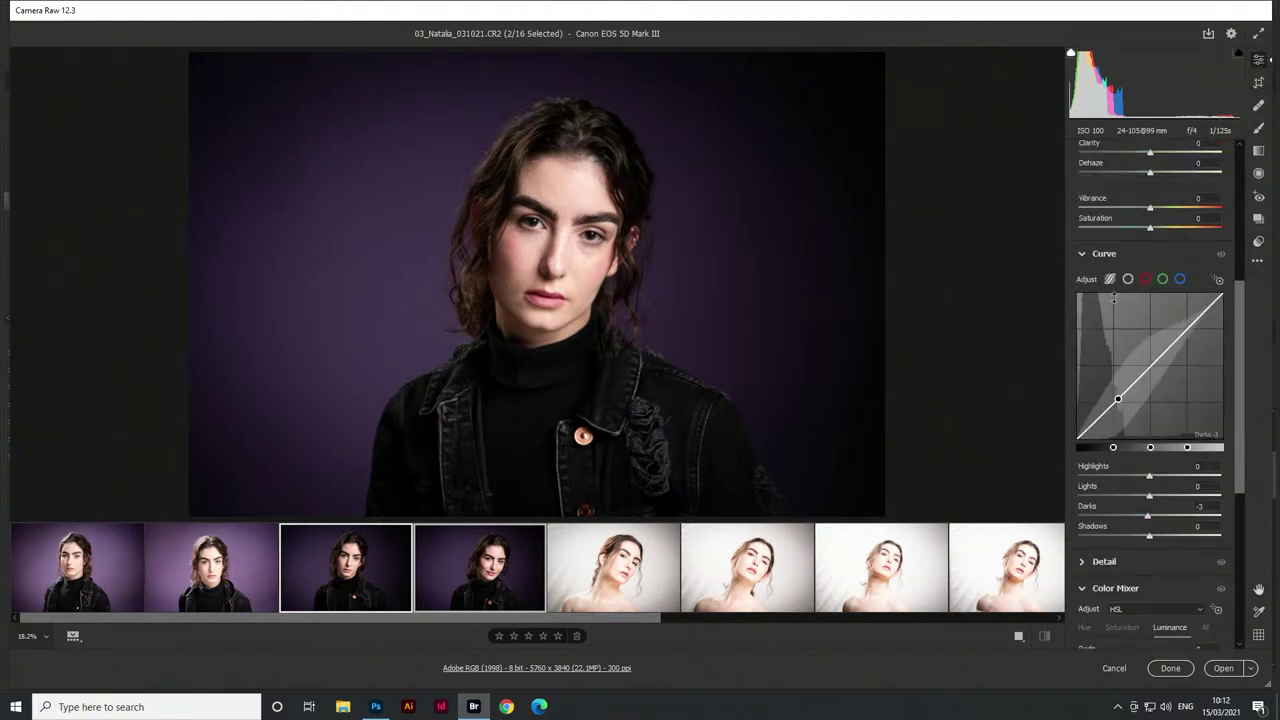
{"action": "scroll", "coordinate": [1110, 224], "scroll_direction": "up", "scroll_amount": 2}
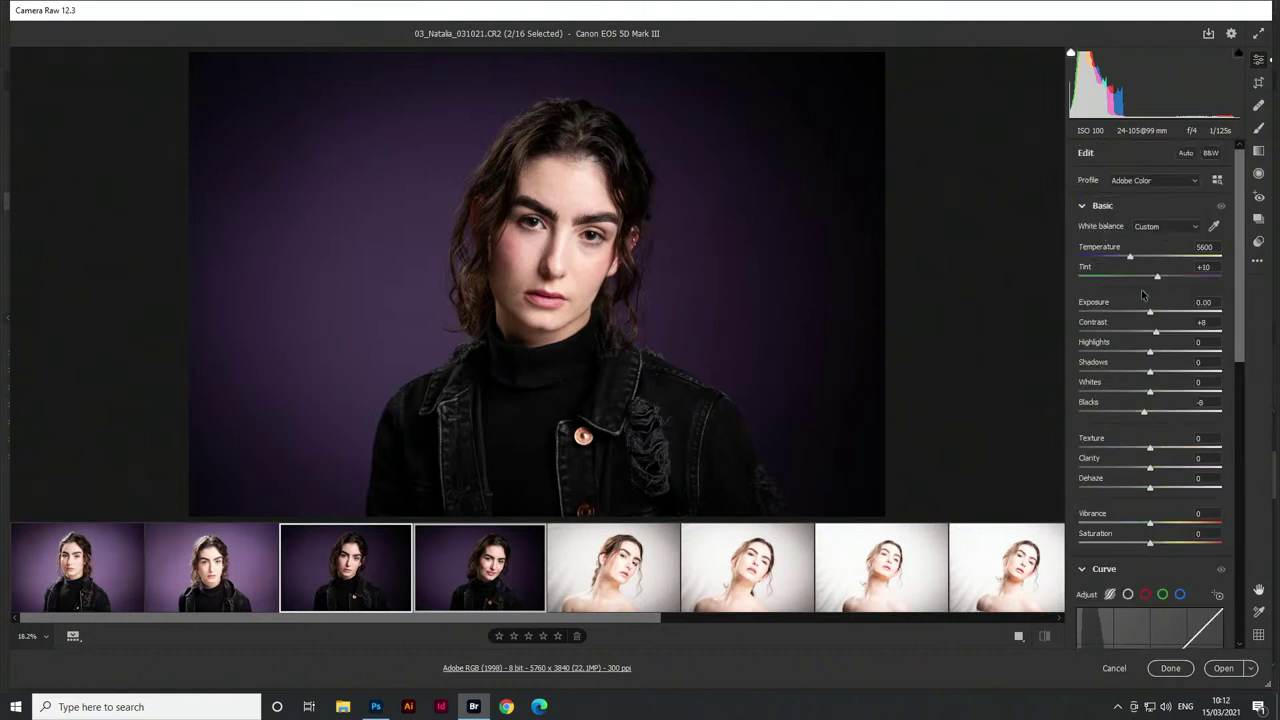
{"action": "left_click_drag", "start_coordinate": [1150, 311], "coordinate": [1153, 312]}
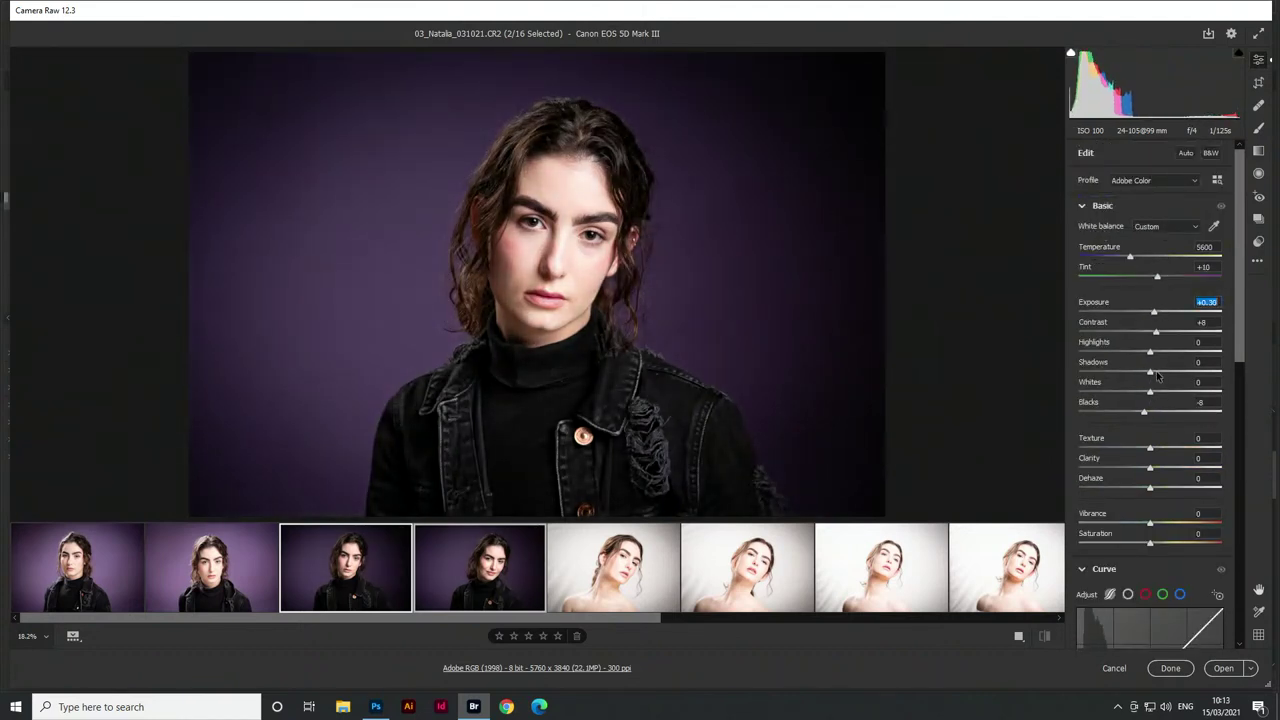
{"action": "left_click_drag", "start_coordinate": [1156, 374], "coordinate": [1162, 373]}
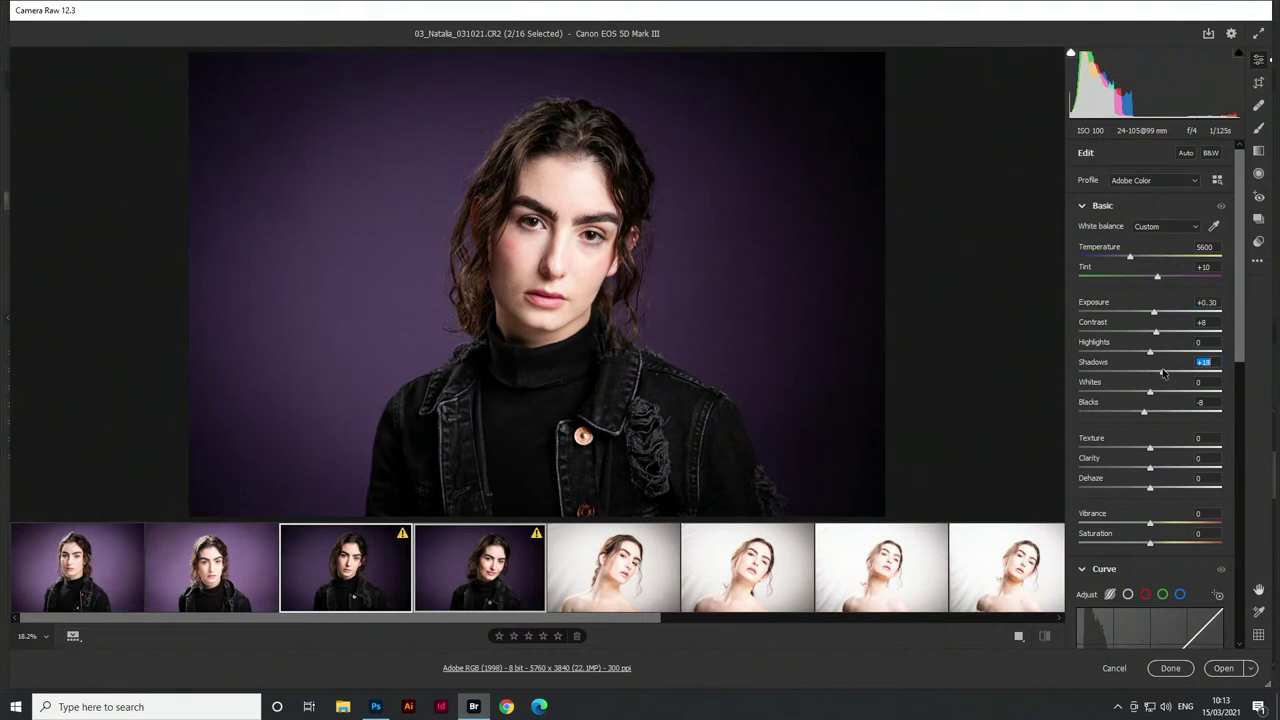
Set Saturation to -20 and Texture to -26 on the white-background portraits 05 to 10
{"action": "left_click", "coordinate": [645, 580]}
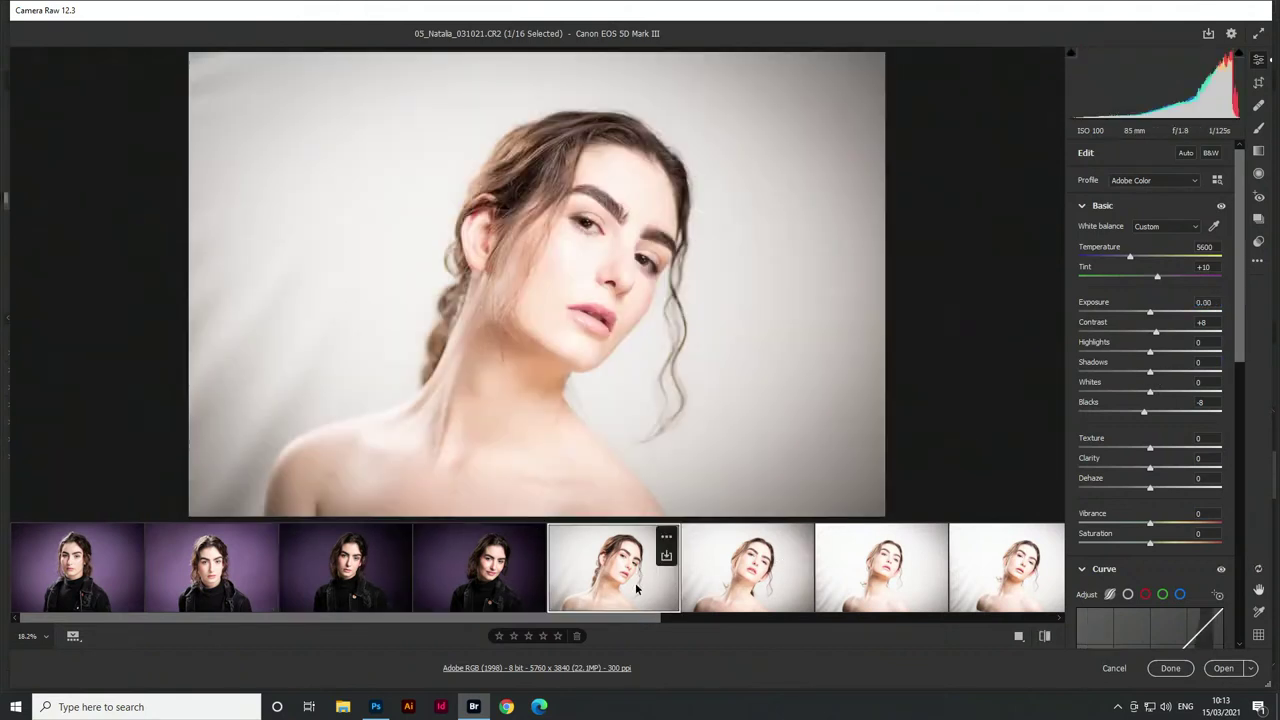
{"action": "scroll", "coordinate": [671, 619], "scroll_direction": "down", "scroll_amount": 5}
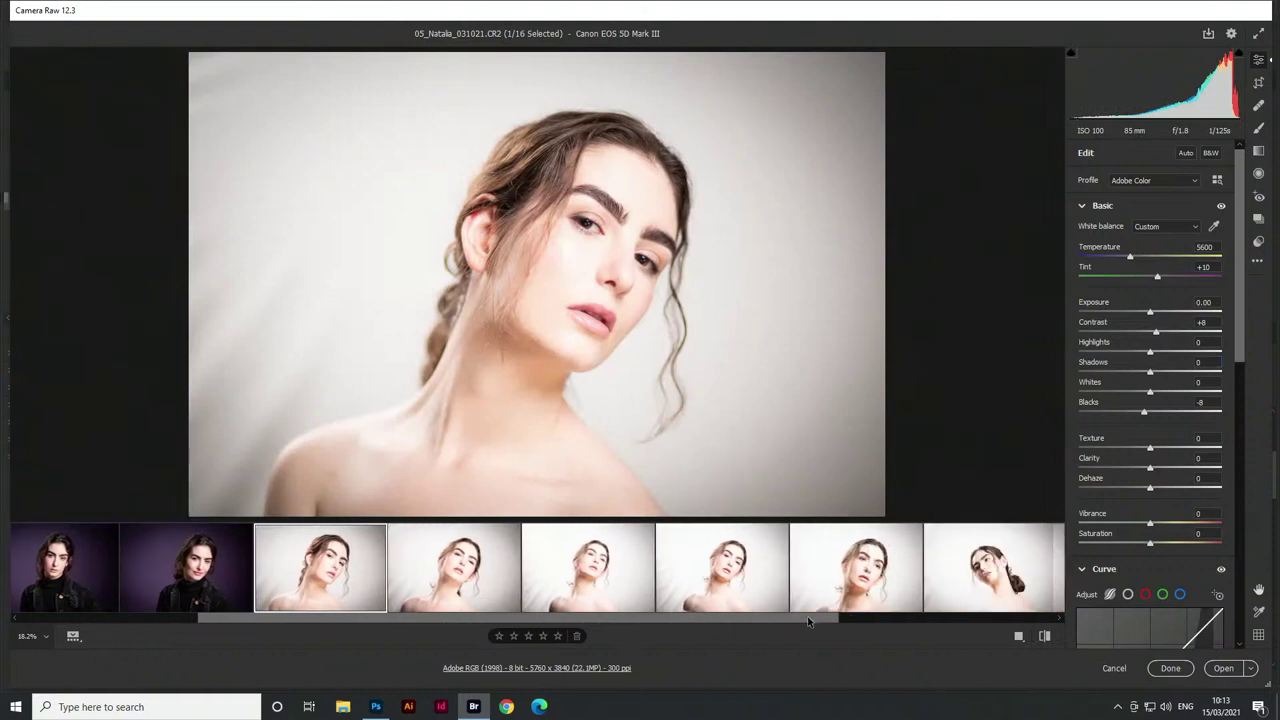
{"action": "left_click", "coordinate": [710, 568], "text": "shift"}
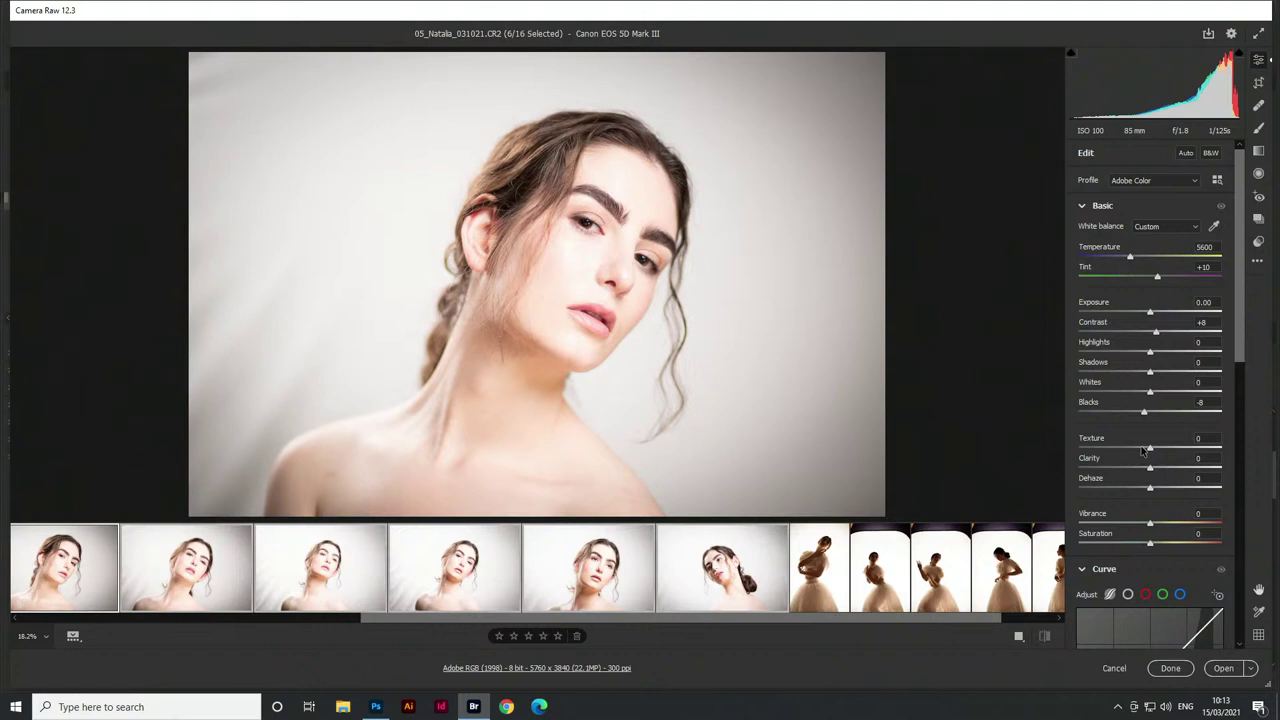
{"action": "left_click_drag", "start_coordinate": [1141, 545], "coordinate": [1137, 545]}
{"action": "left_click_drag", "start_coordinate": [1150, 450], "coordinate": [1133, 452]}
{"action": "mouse_move", "coordinate": [822, 597]}
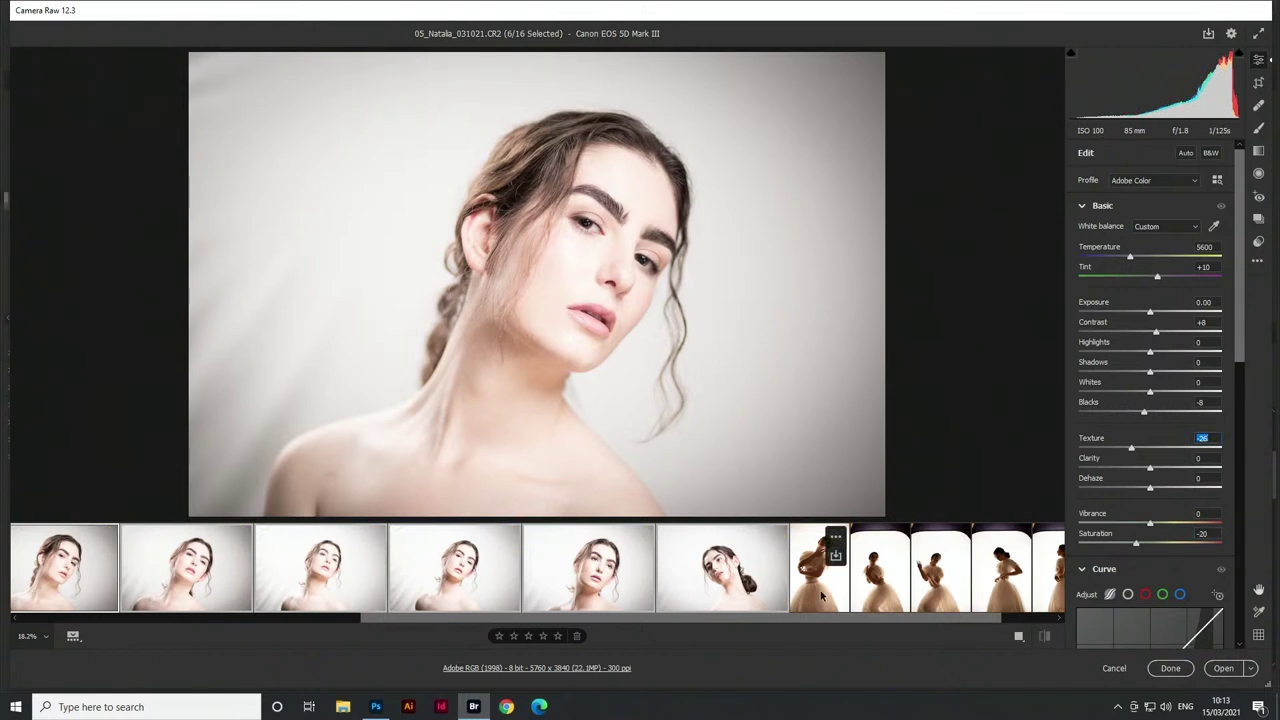
Crop photo 10 tighter from its upper-left corner to about 5374 × 3358 pixels
{"action": "left_click", "coordinate": [706, 582]}
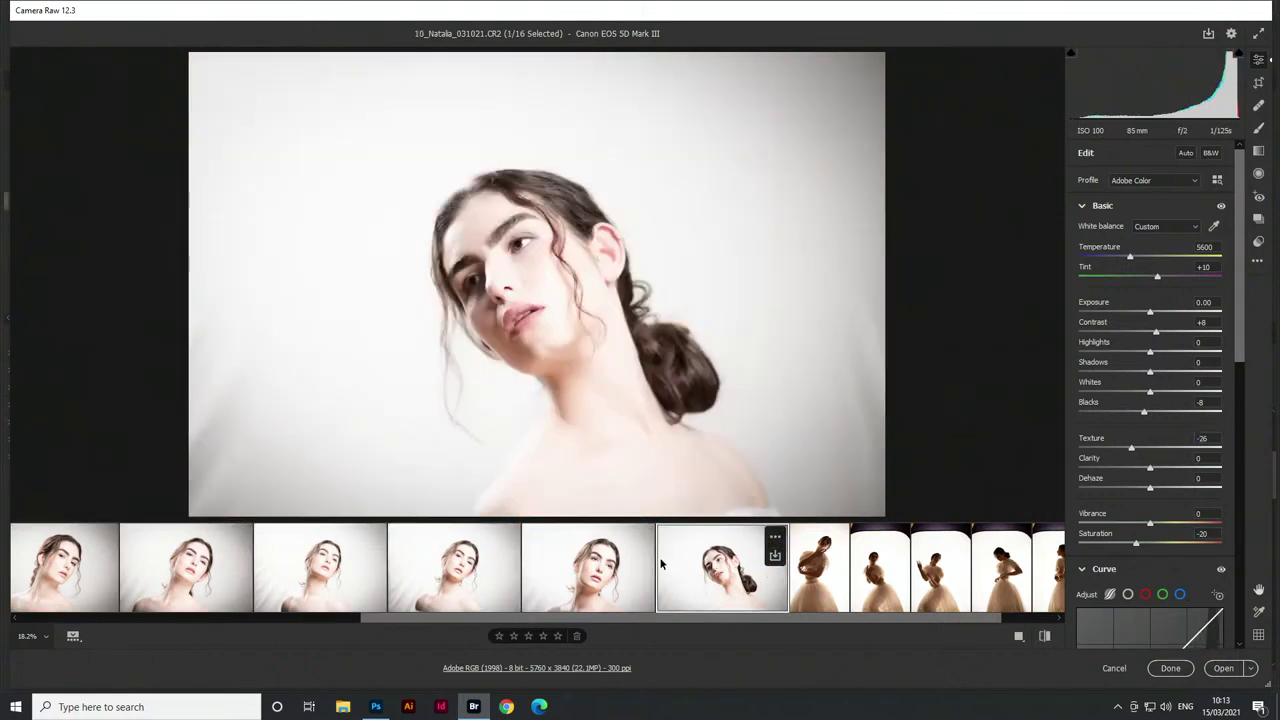
{"action": "key", "text": "c"}
{"action": "left_click_drag", "start_coordinate": [253, 98], "coordinate": [271, 119]}
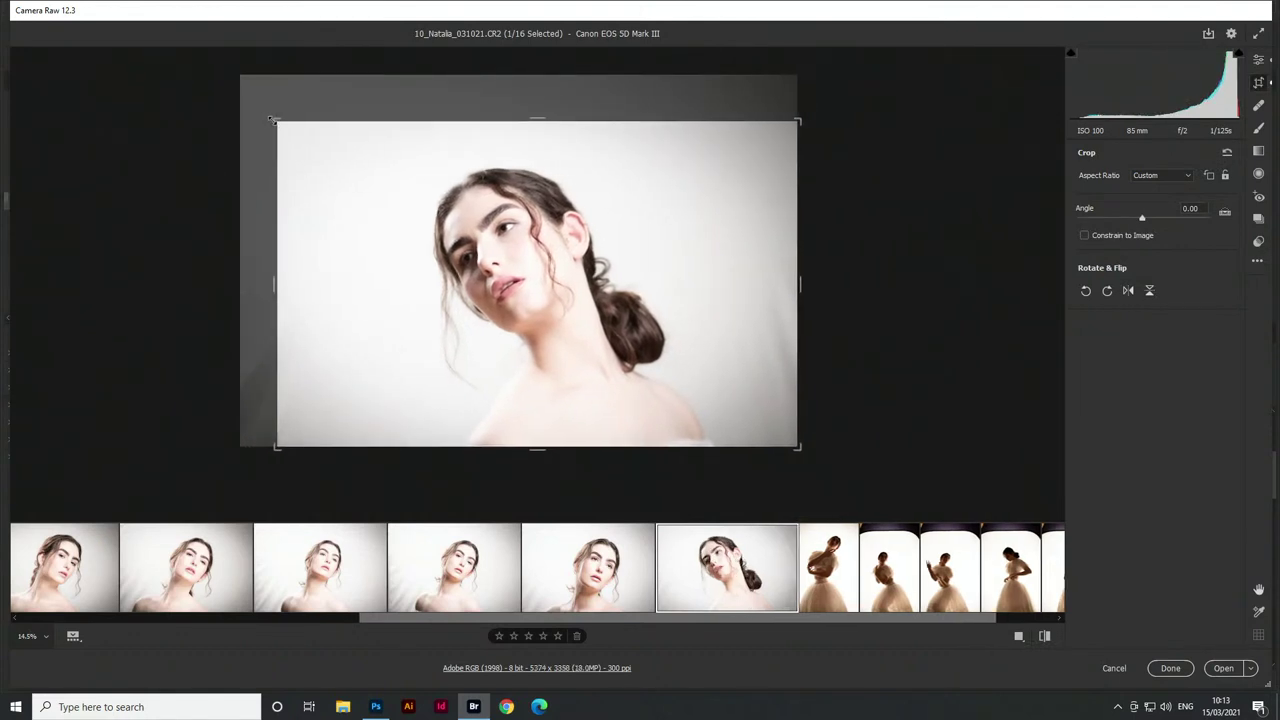
Crop photos 07 and 08 together from the upper-right corner to about 5361 × 3574 pixels and reposition the image within the crop
{"action": "left_click", "coordinate": [435, 598]}
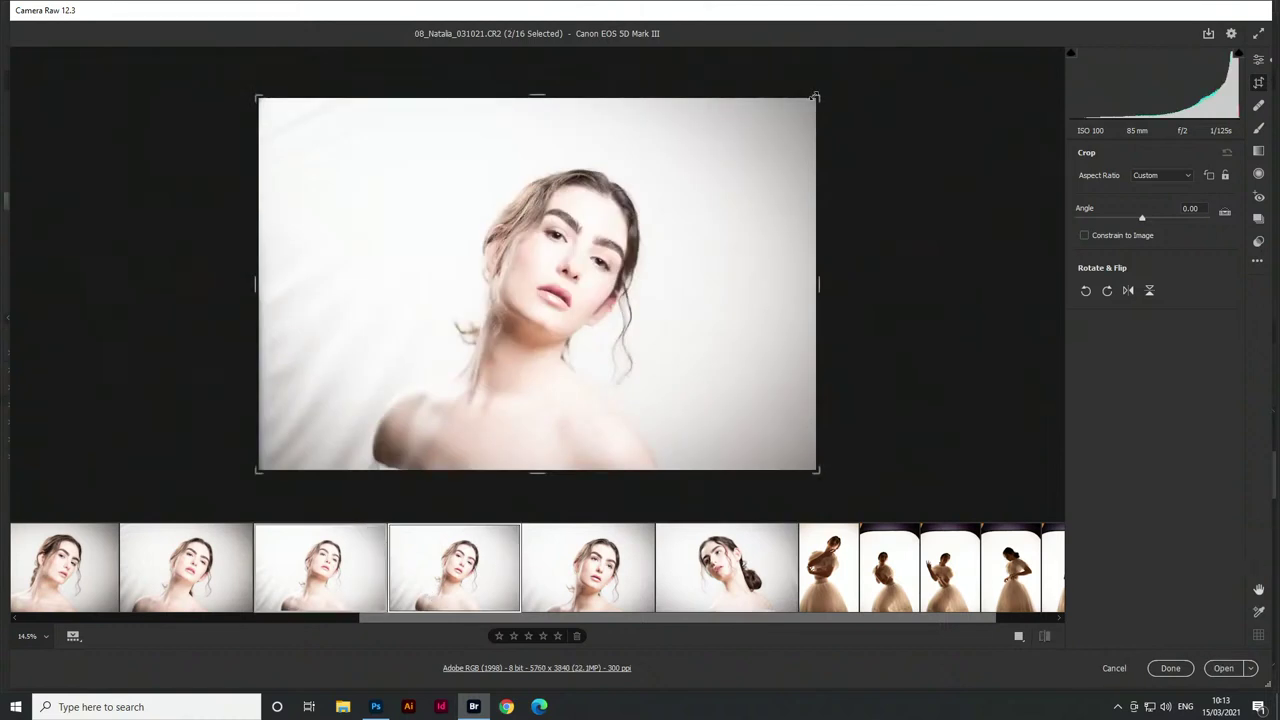
{"action": "left_click_drag", "start_coordinate": [814, 97], "coordinate": [798, 110]}
{"action": "left_click_drag", "start_coordinate": [686, 249], "coordinate": [671, 249]}
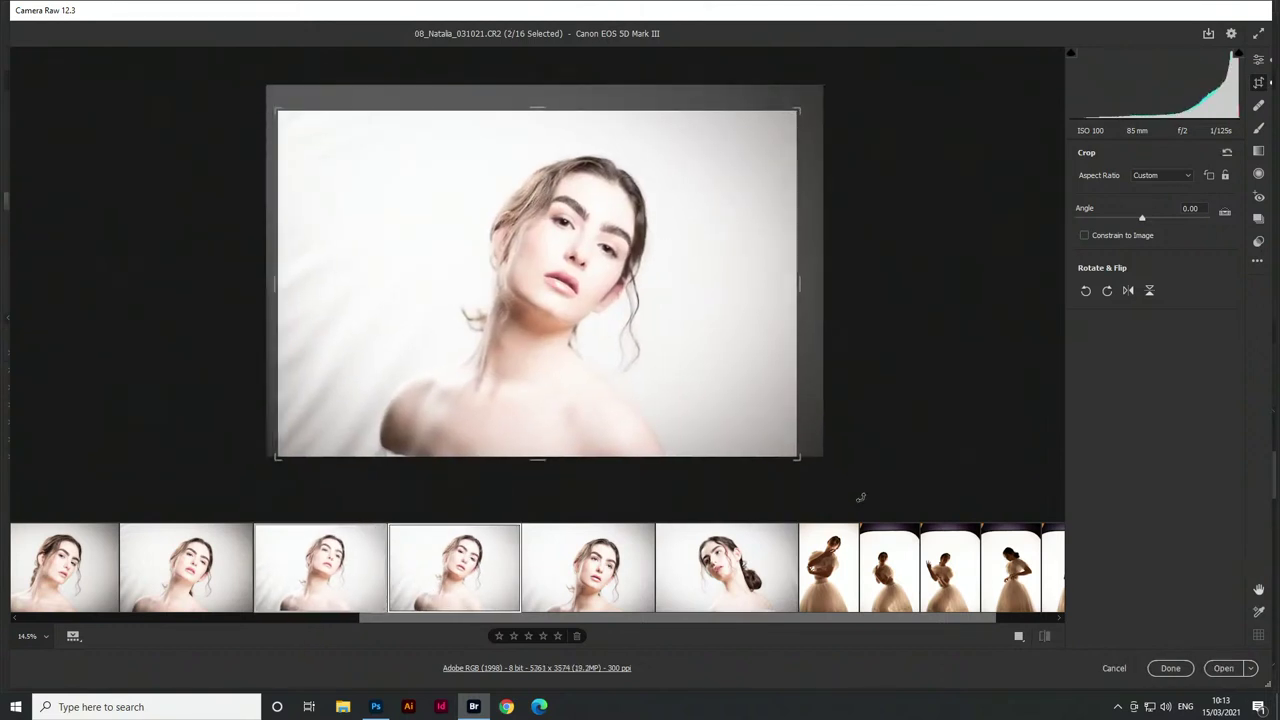
Brighten the backlit full-length photos 11 to 16 with Exposure +0.70, Highlights +21, Shadows +55 and Whites +9
{"action": "left_click", "coordinate": [828, 563]}
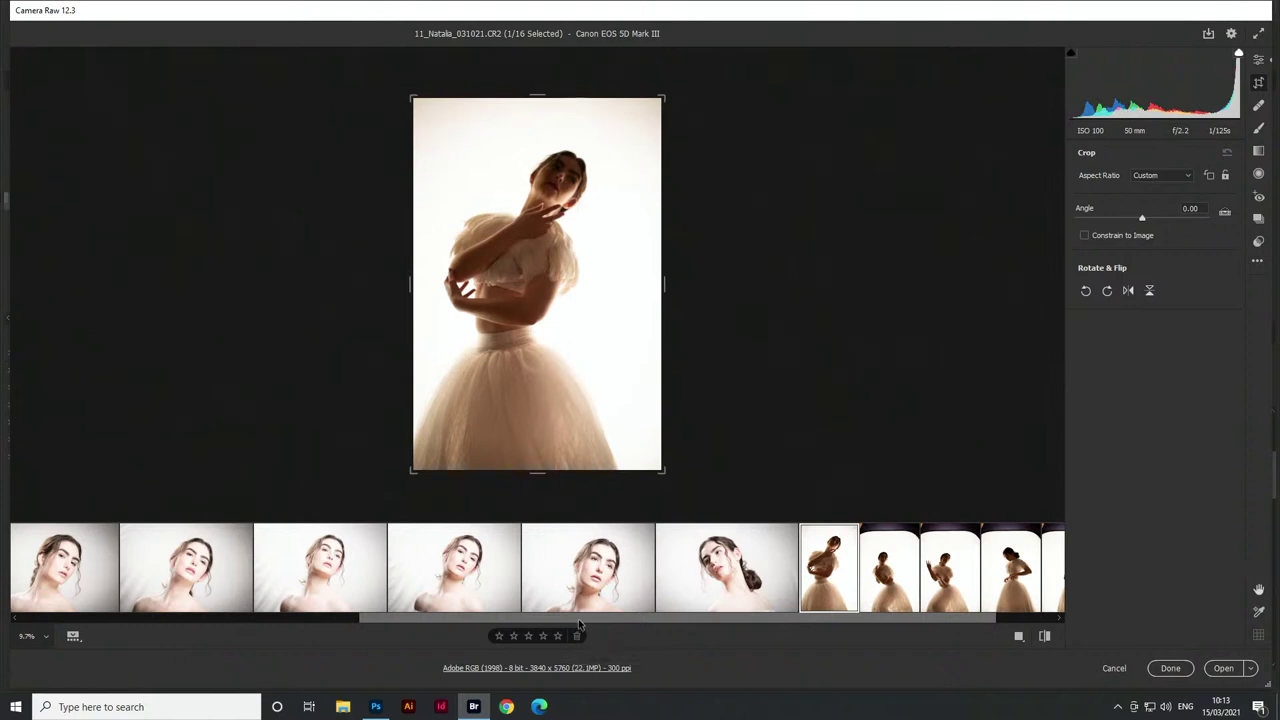
{"action": "left_click", "coordinate": [1041, 597], "text": "shift"}
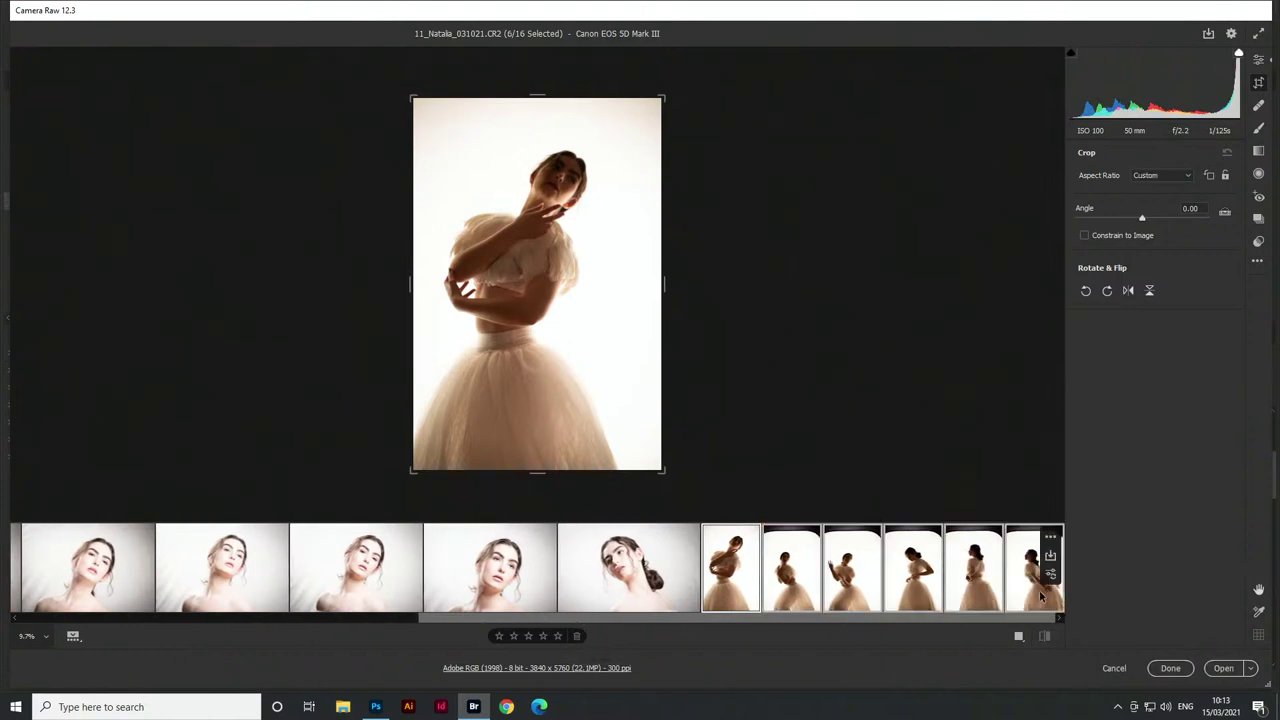
{"action": "key", "text": "e"}
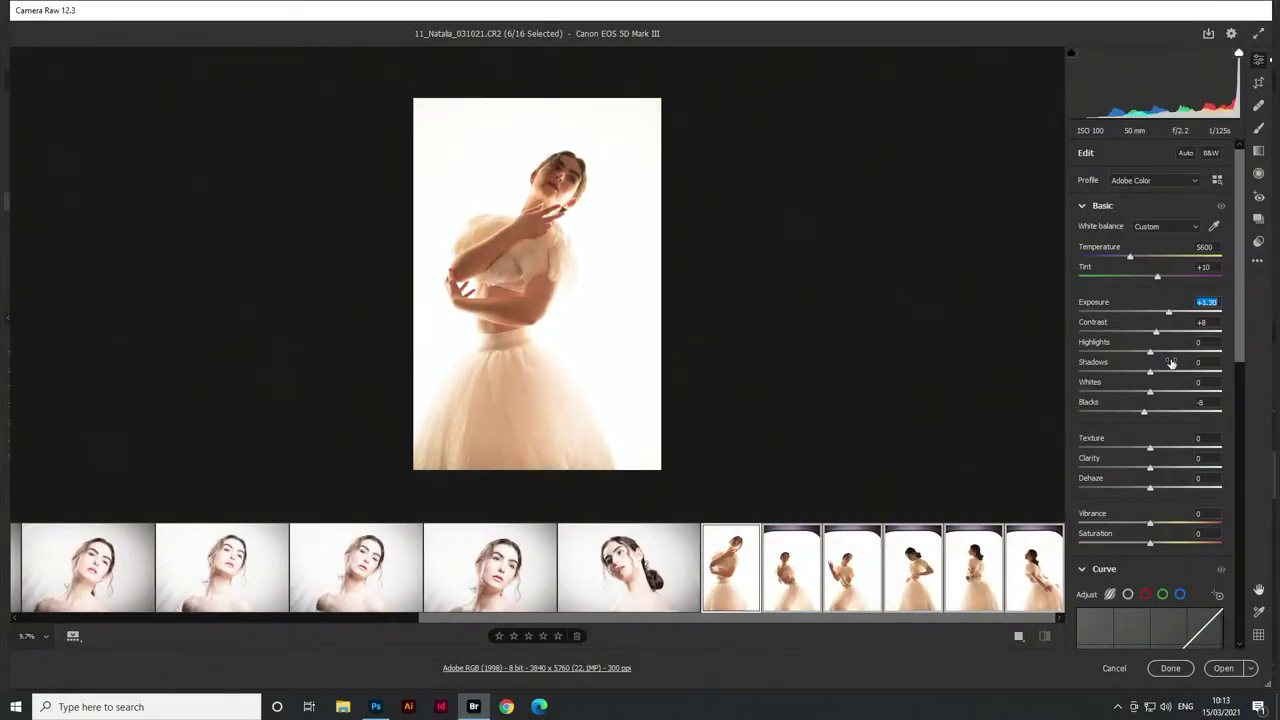
{"action": "left_click_drag", "start_coordinate": [1174, 370], "coordinate": [1178, 374]}
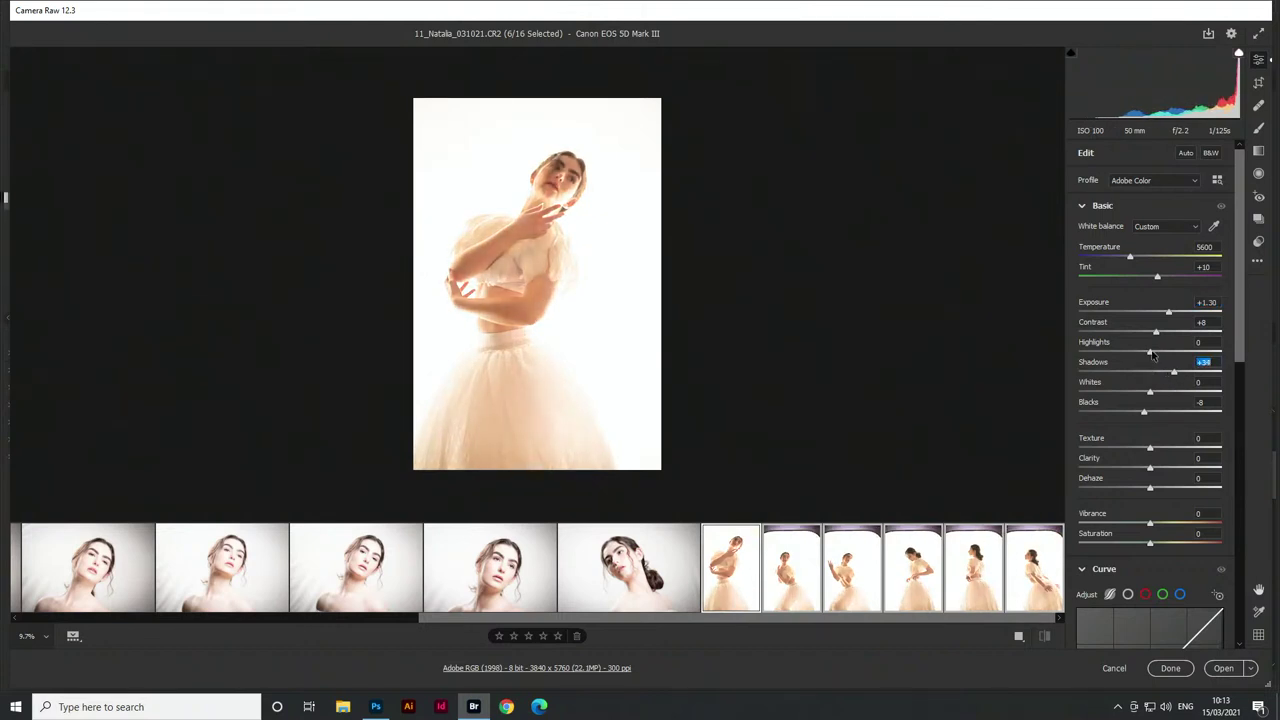
{"action": "mouse_move", "coordinate": [1150, 352]}
{"action": "left_mouse_down"}
{"action": "mouse_move", "coordinate": [1185, 351]}
{"action": "mouse_move", "coordinate": [1137, 352]}
{"action": "left_mouse_up"}
{"action": "left_click_drag", "start_coordinate": [1167, 311], "coordinate": [1155, 394]}
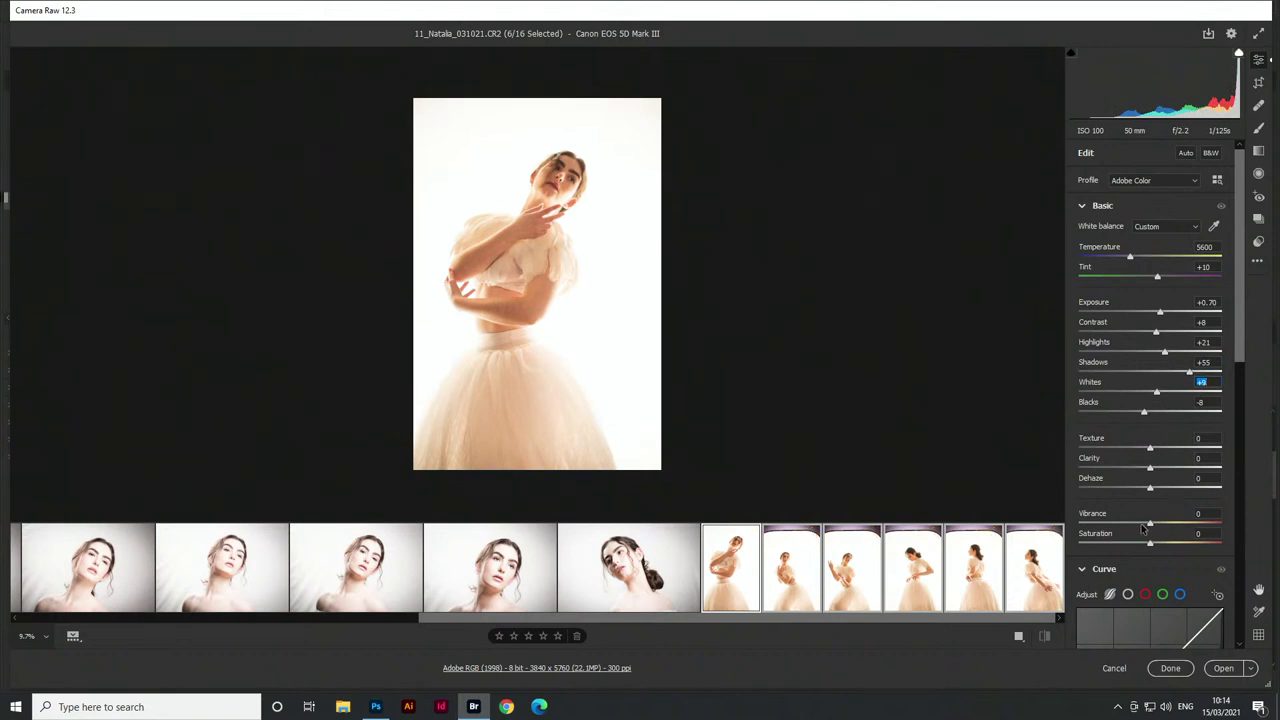
Desaturate and soften photos 11 to 16 by setting Saturation to -86, Texture to -36 and Clarity to -15
{"action": "left_click_drag", "start_coordinate": [1143, 545], "coordinate": [1089, 546]}
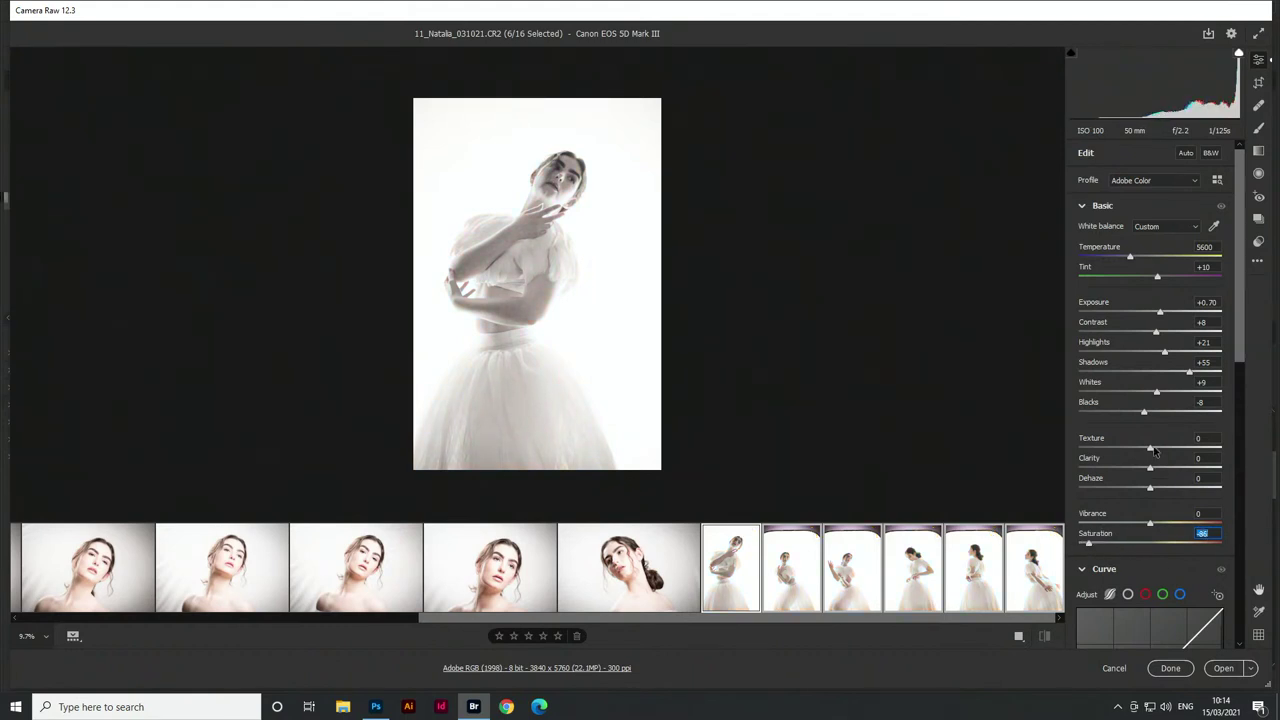
{"action": "left_click_drag", "start_coordinate": [1149, 450], "coordinate": [1116, 449]}
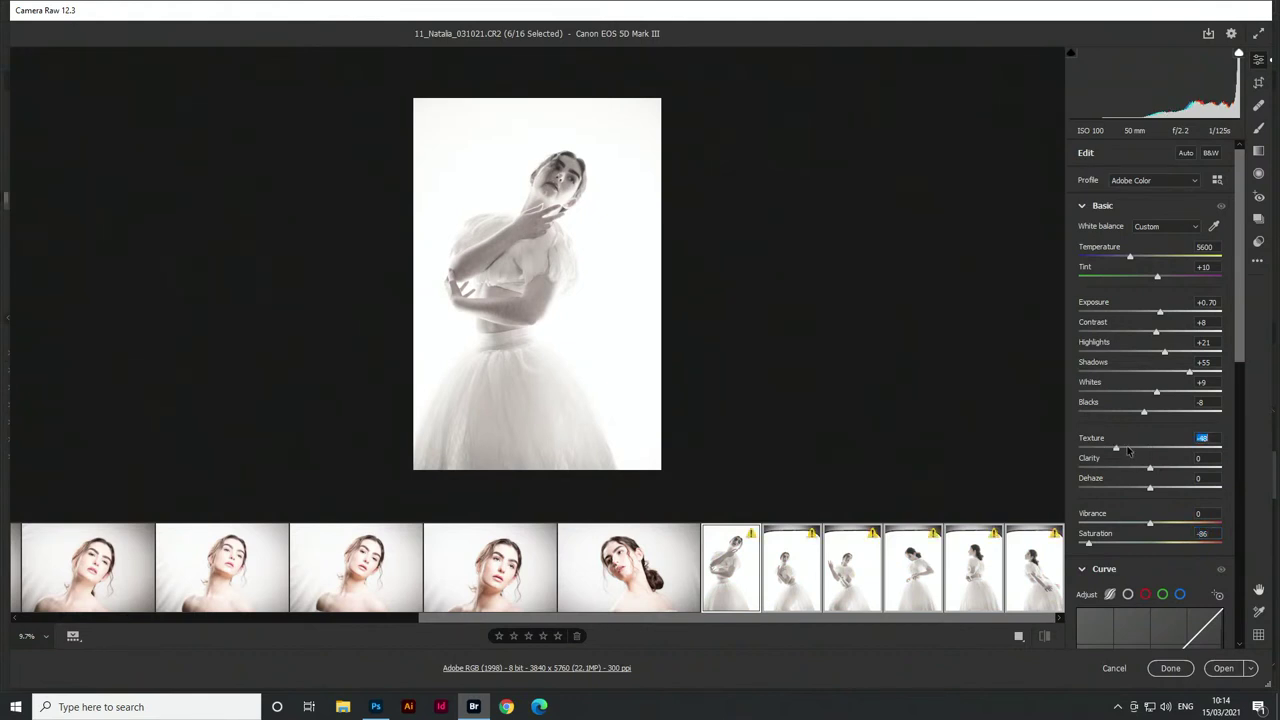
{"action": "left_click_drag", "start_coordinate": [1150, 468], "coordinate": [1139, 470]}
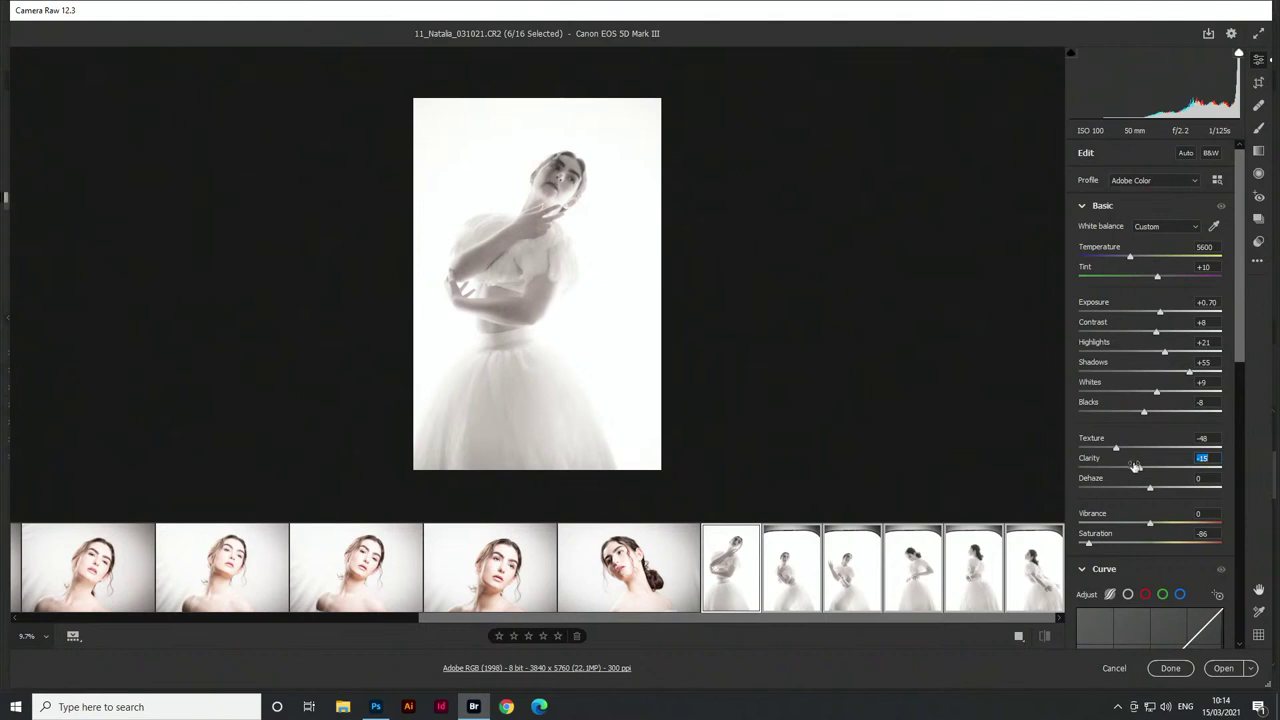
{"action": "left_click_drag", "start_coordinate": [1117, 449], "coordinate": [1124, 451]}
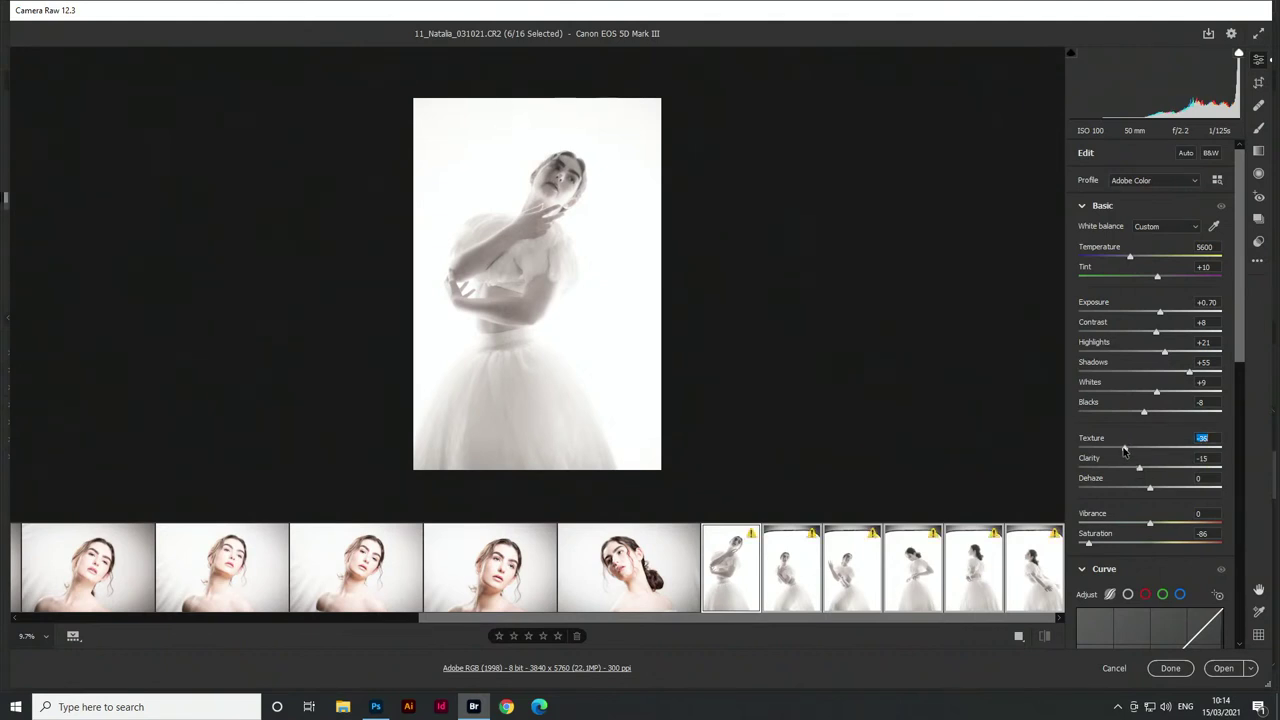
Crop the dark studio edge off the top of photos 12 to 16 together, to about 3840 × 4644 pixels
{"action": "left_click", "coordinate": [799, 573]}
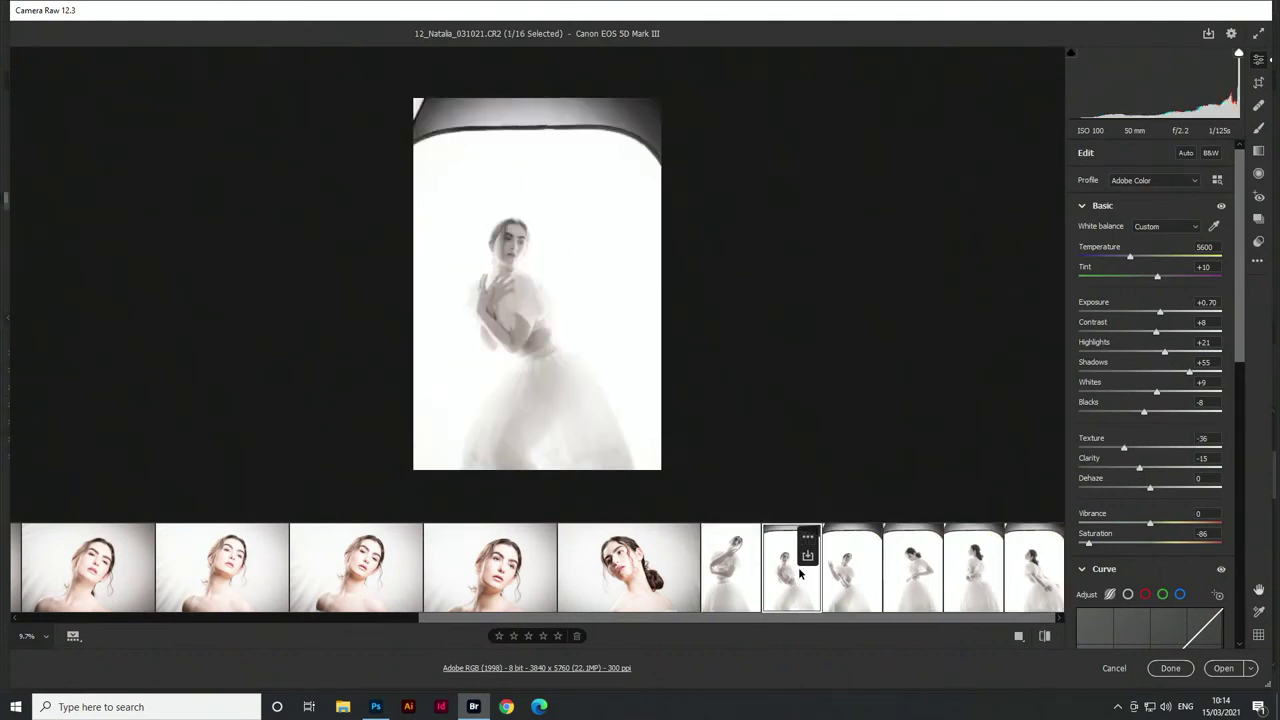
{"action": "left_click", "coordinate": [1031, 580], "text": "shift"}
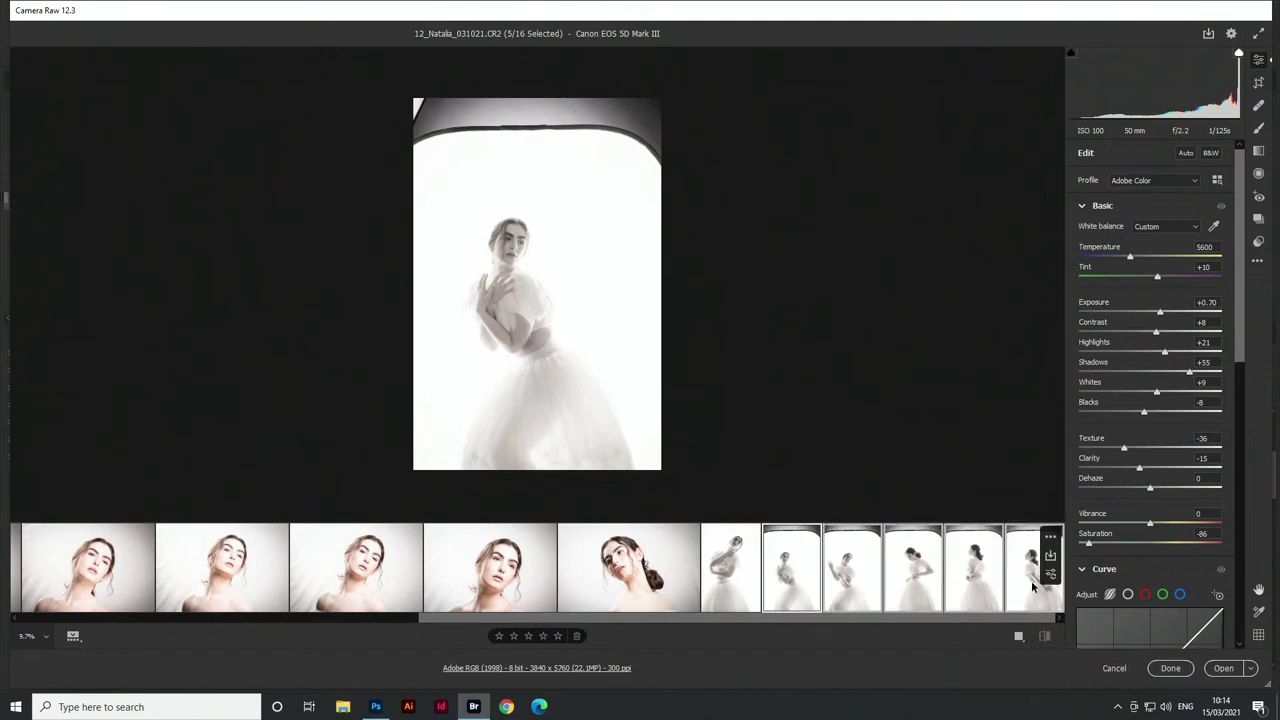
{"action": "key", "text": "c"}
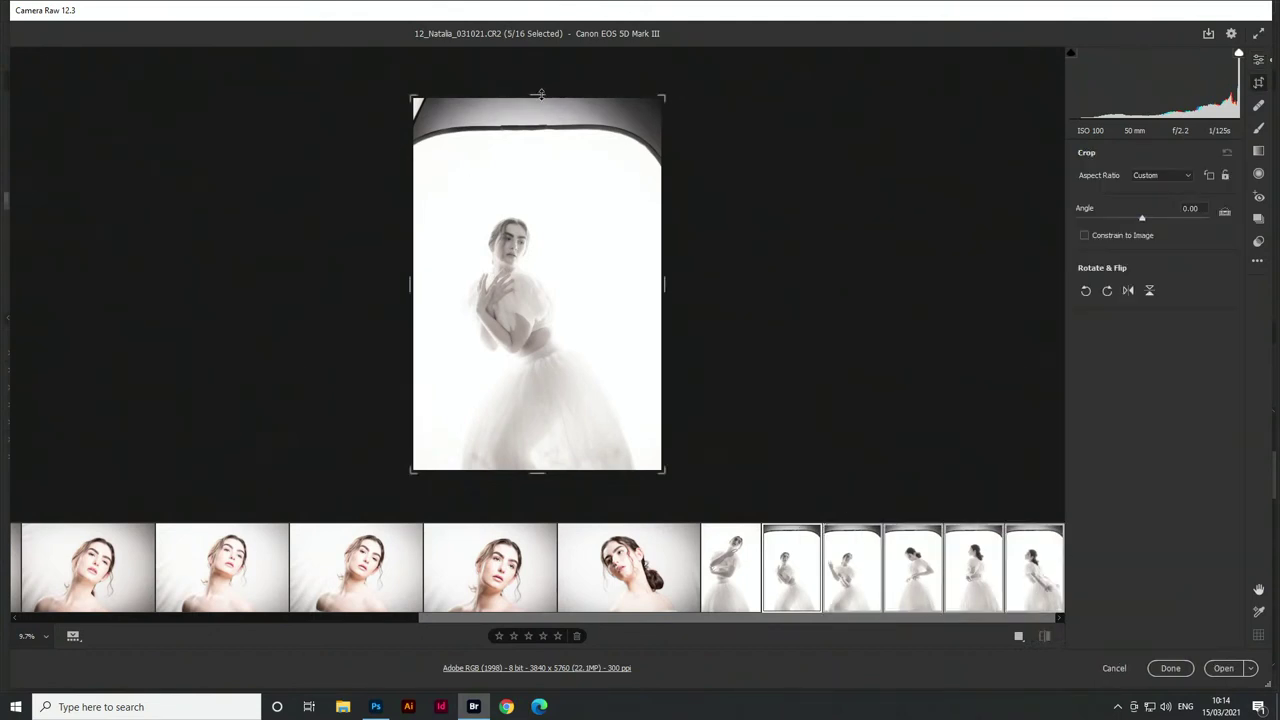
{"action": "left_click_drag", "start_coordinate": [538, 95], "coordinate": [535, 128]}
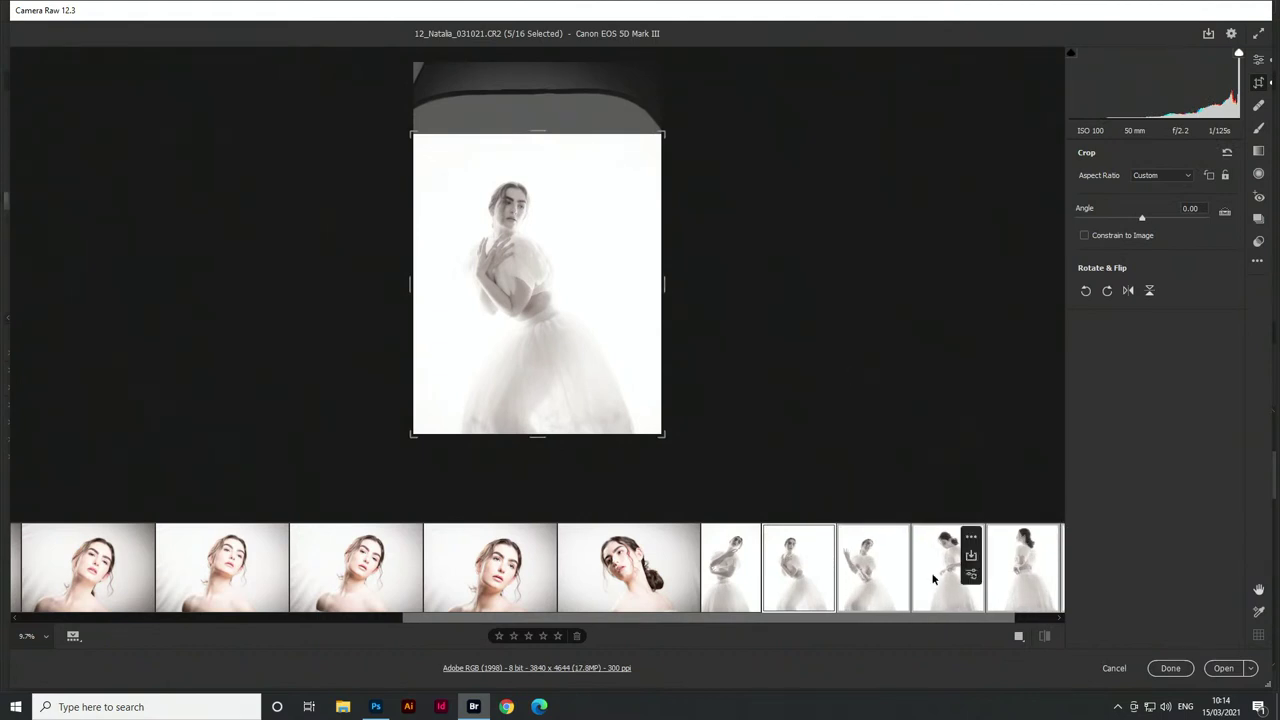
{"action": "scroll", "coordinate": [982, 619], "scroll_direction": "down", "scroll_amount": 1}
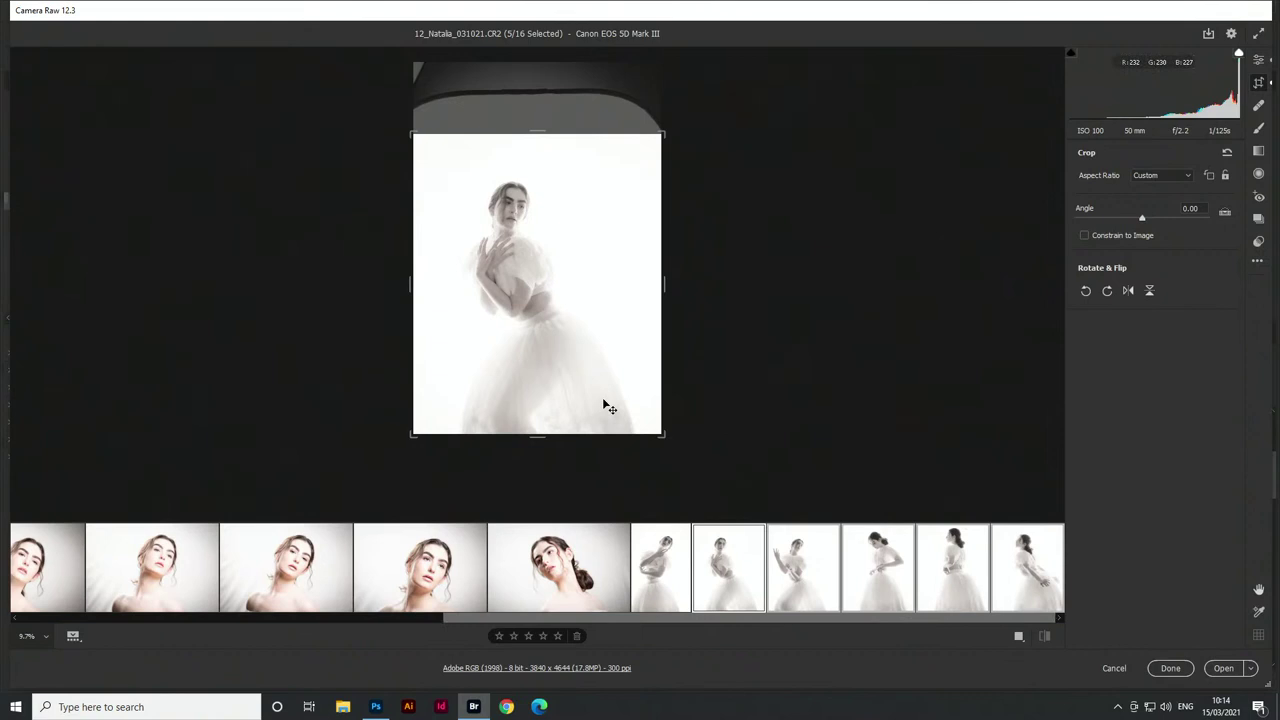
Select all 16 photos and open their save options
{"action": "left_click", "coordinate": [556, 576]}
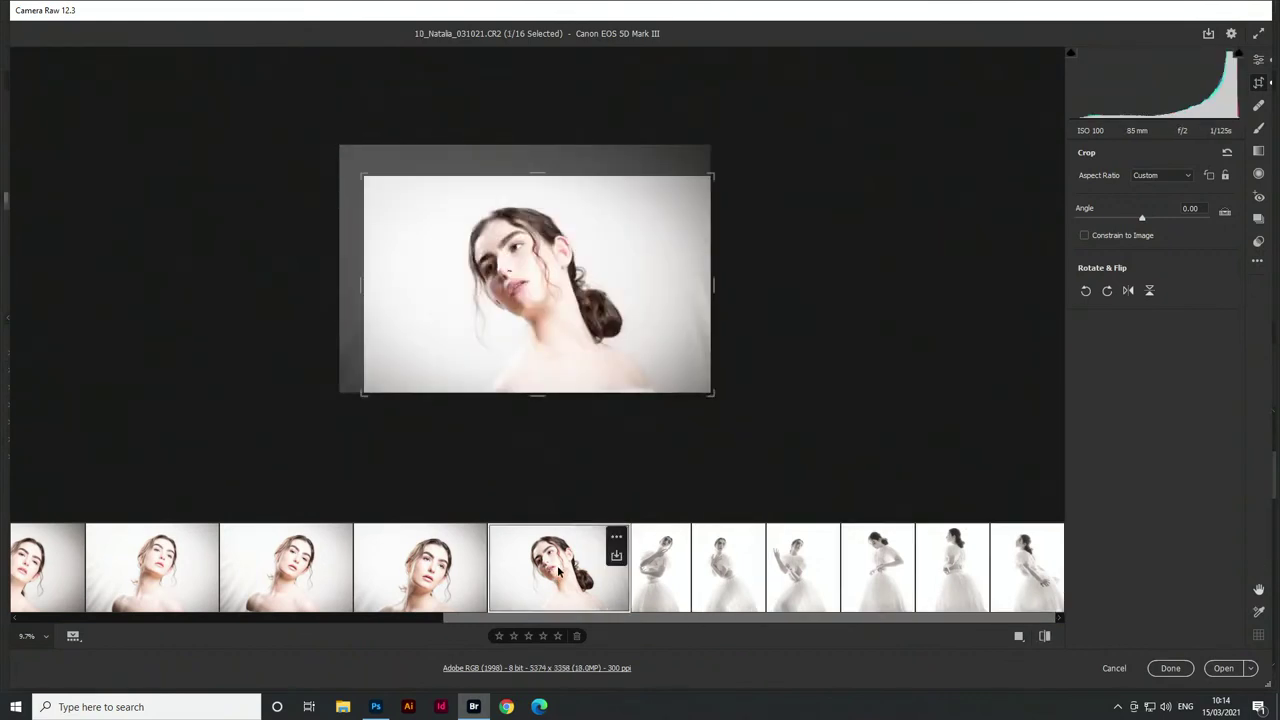
{"action": "key", "text": "ctrl+a"}
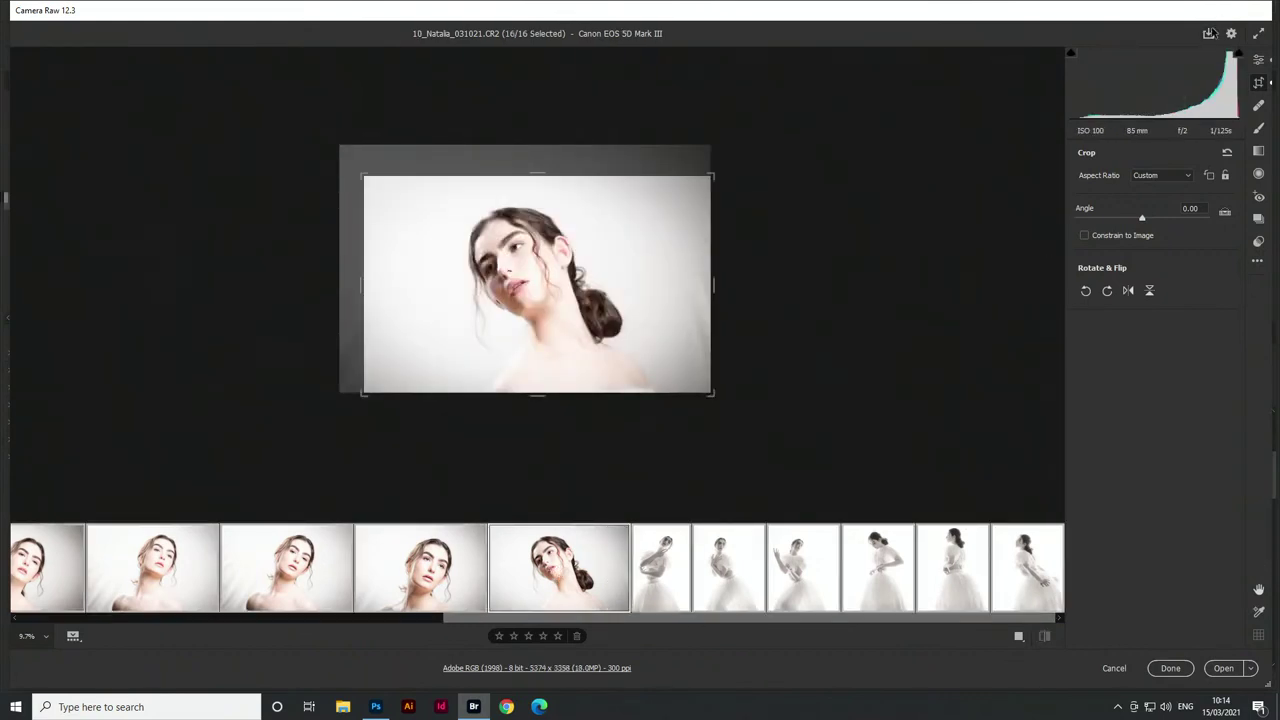
{"action": "left_click", "coordinate": [1208, 34]}
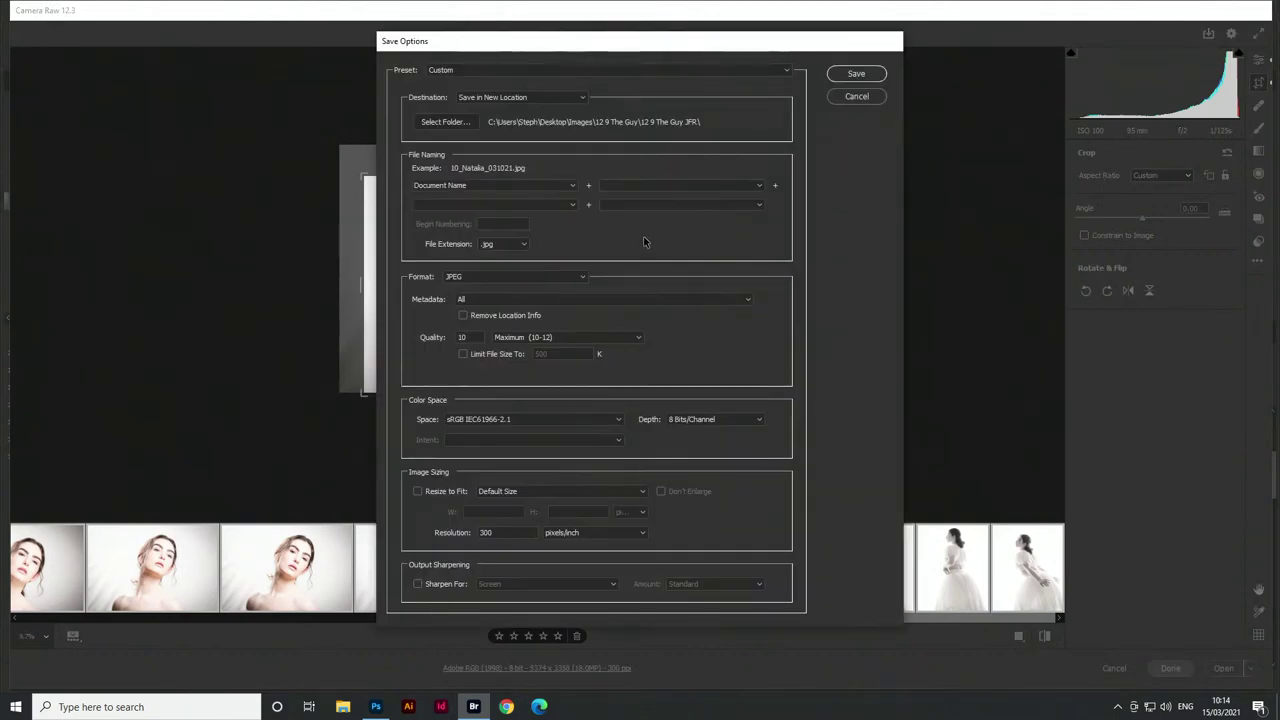
Create a folder named 031021, the model's first name and JFR inside the session folder, and choose it as the save destination
{"action": "left_click", "coordinate": [453, 122]}
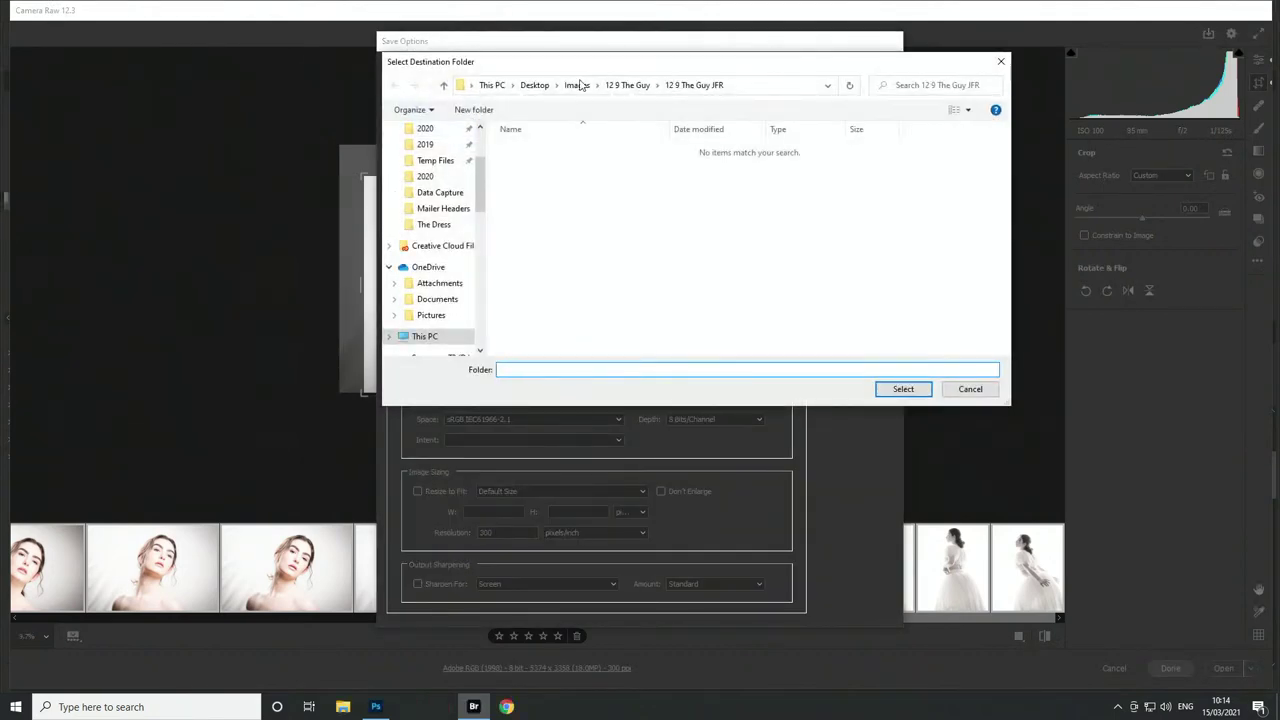
{"action": "left_click", "coordinate": [576, 88]}
{"action": "double_click", "coordinate": [571, 179]}
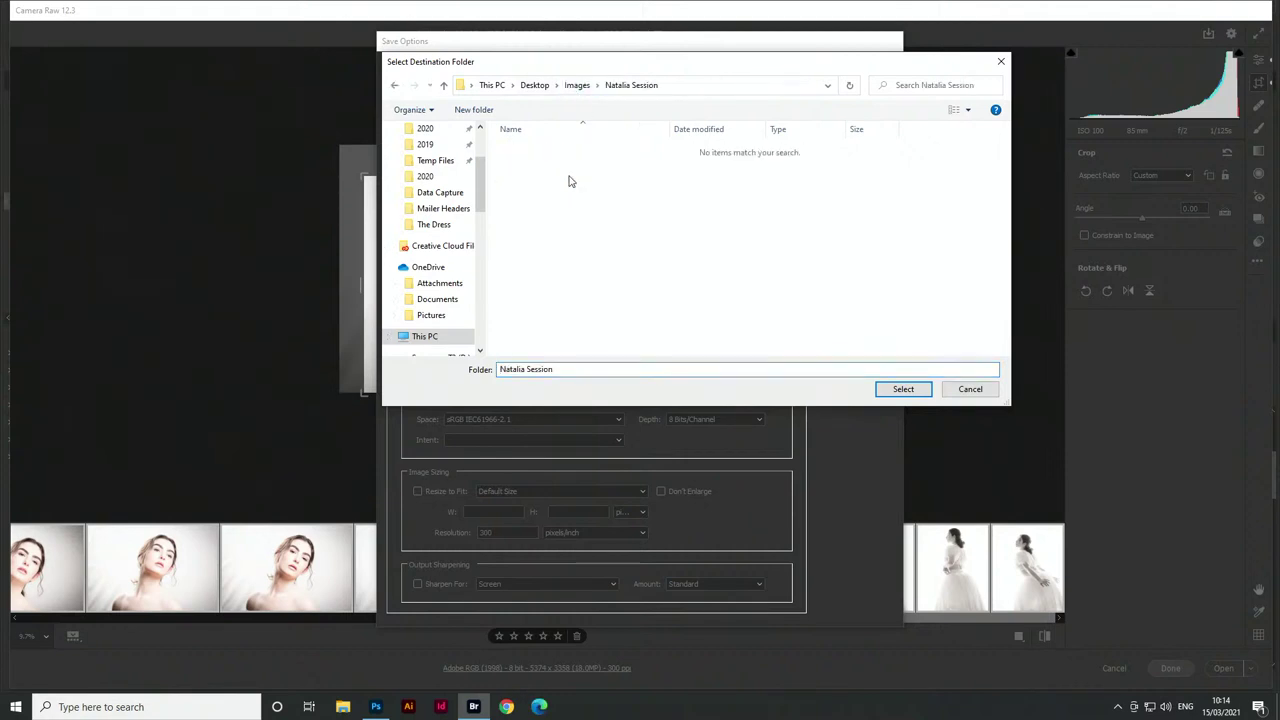
{"action": "left_click", "coordinate": [488, 110]}
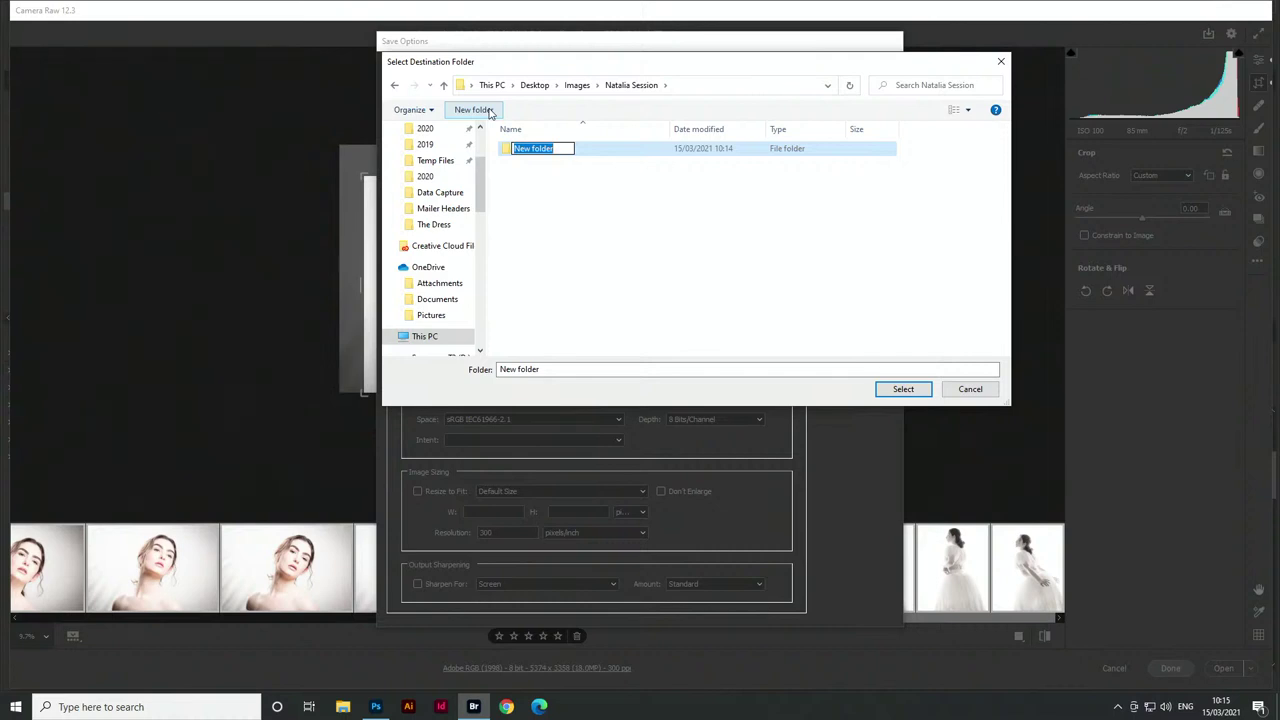
{"action": "type", "text": "031021 Natalia JFR"}
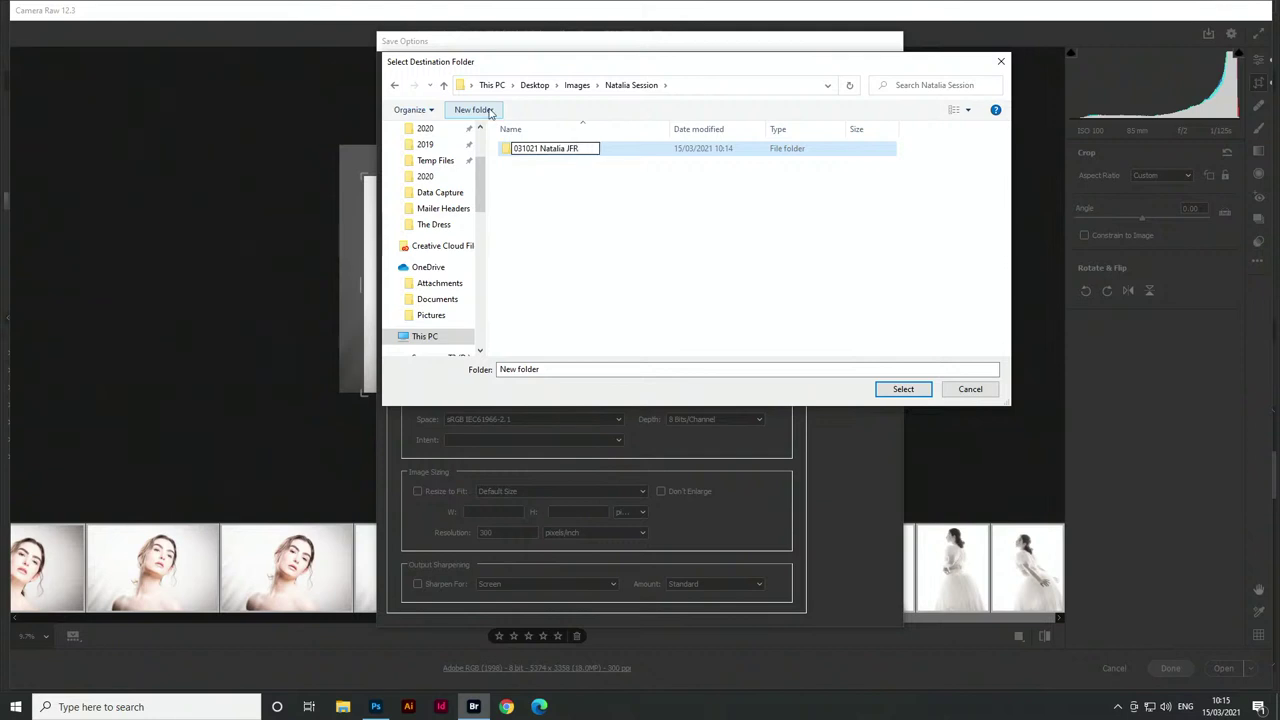
{"action": "left_click", "coordinate": [543, 164]}
{"action": "left_click", "coordinate": [506, 152]}
{"action": "double_click", "coordinate": [506, 152]}
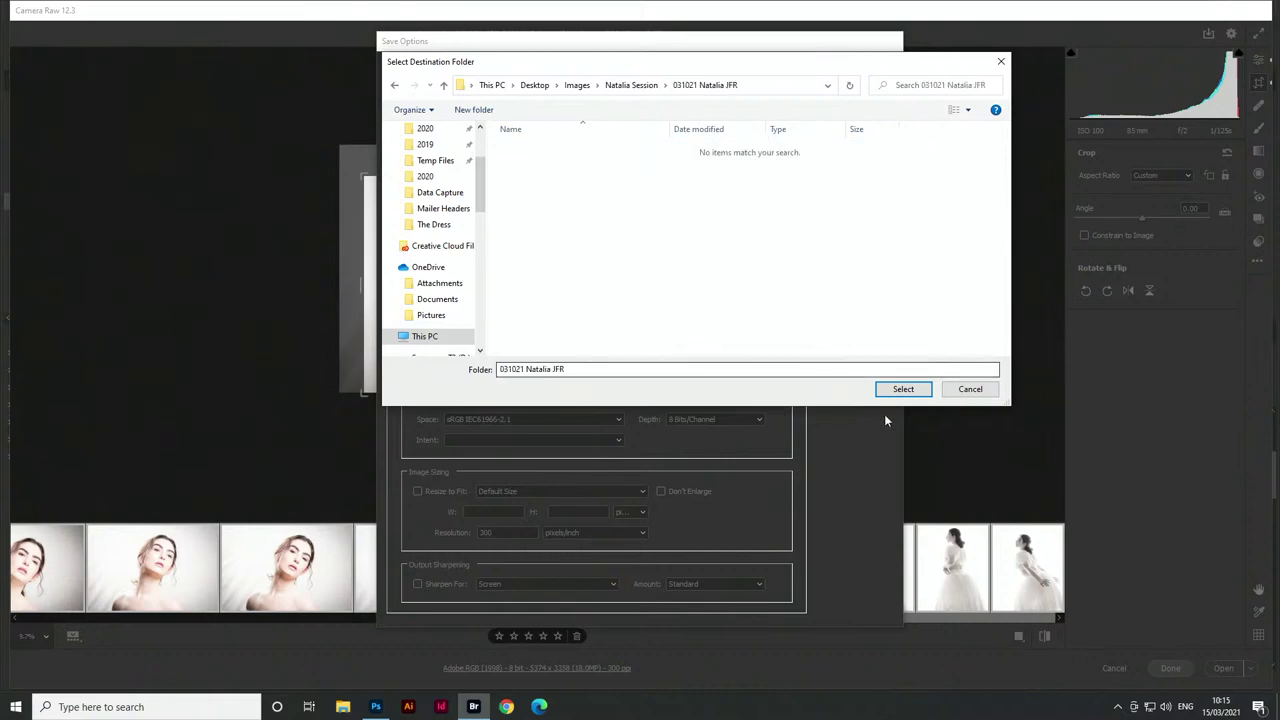
{"action": "left_click", "coordinate": [903, 389]}
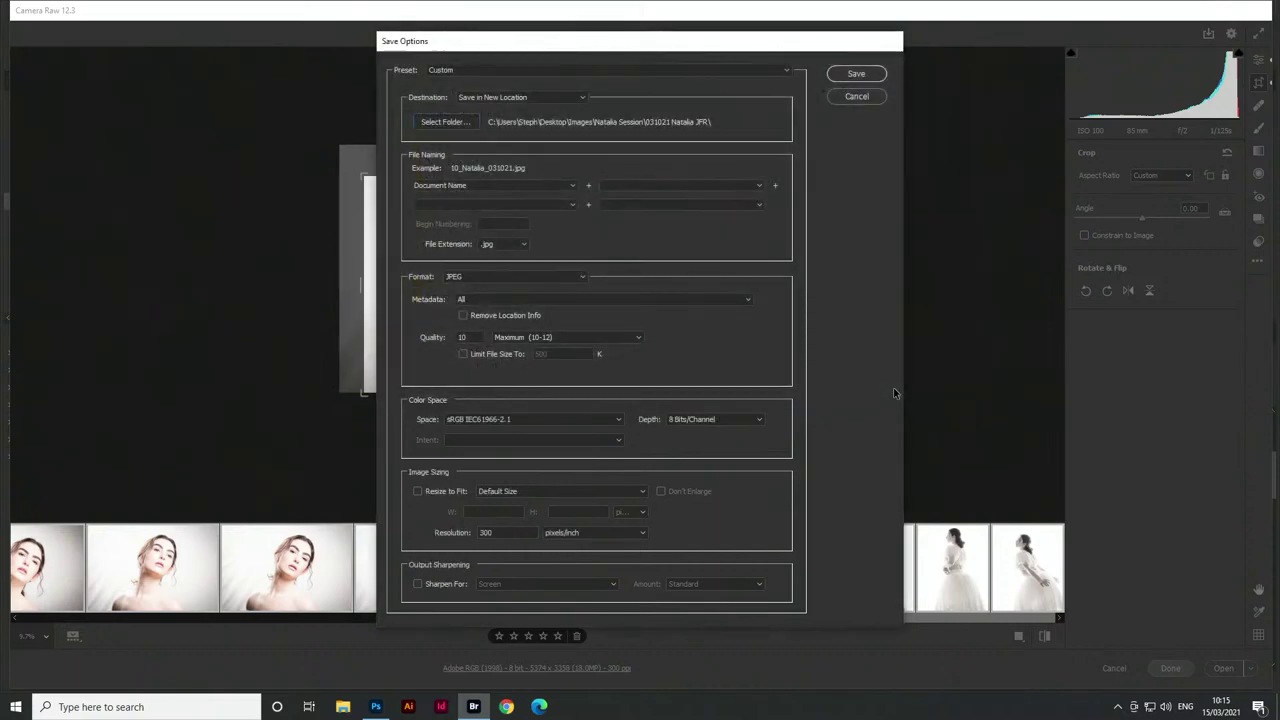
Export all 16 photos as JPEGs with the current options and finish the raw edit
{"action": "left_click", "coordinate": [852, 74]}
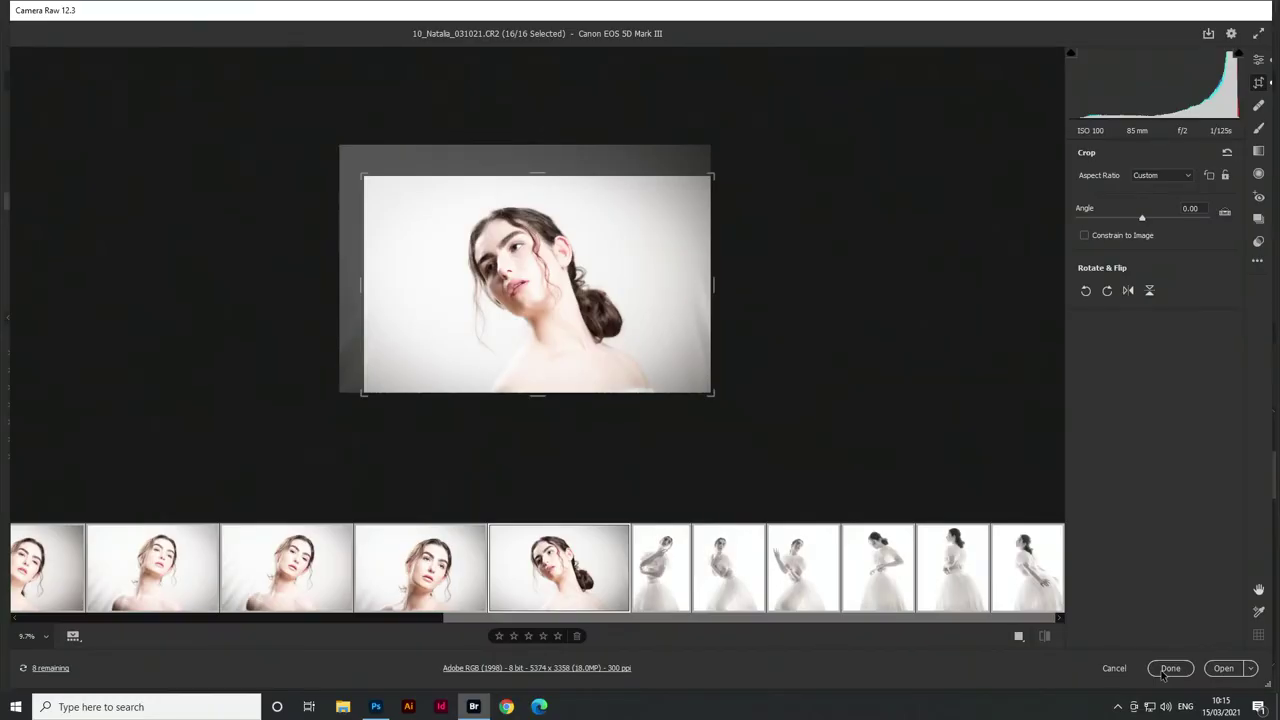
{"action": "left_click", "coordinate": [1167, 669]}
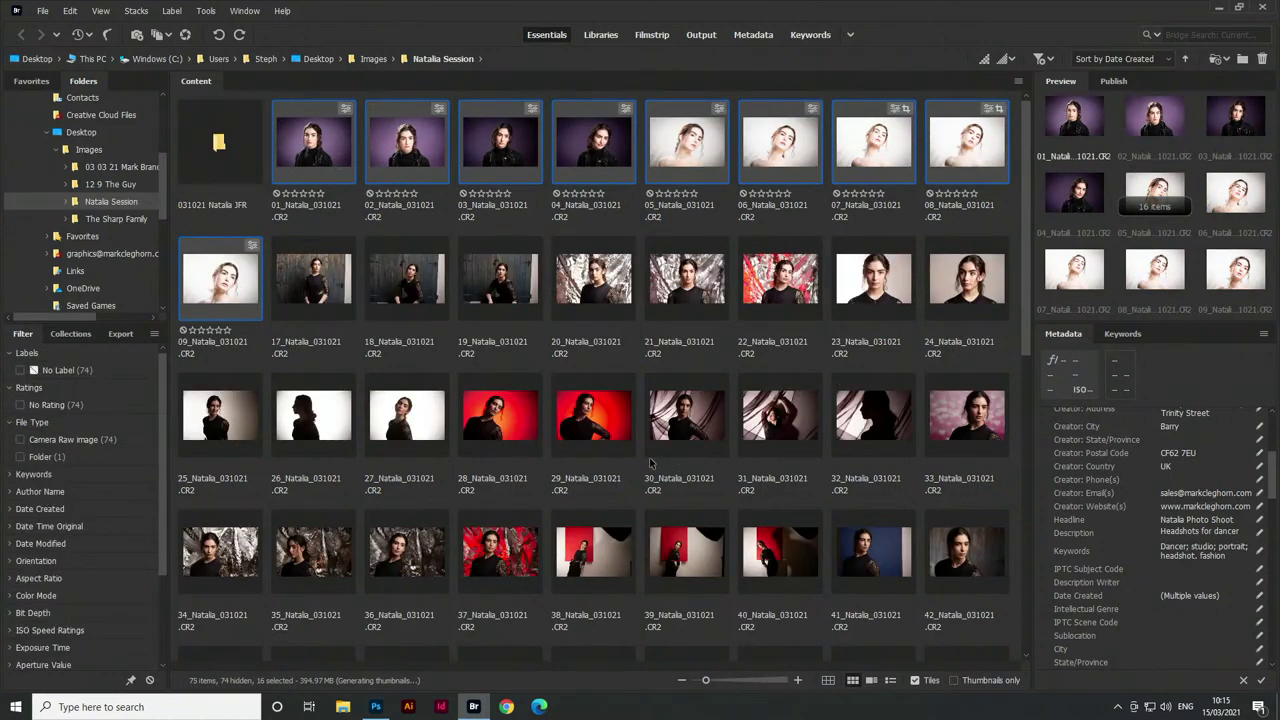
Open the session's raw photos 17 to 43 together in Camera Raw
{"action": "left_click", "coordinate": [325, 292]}
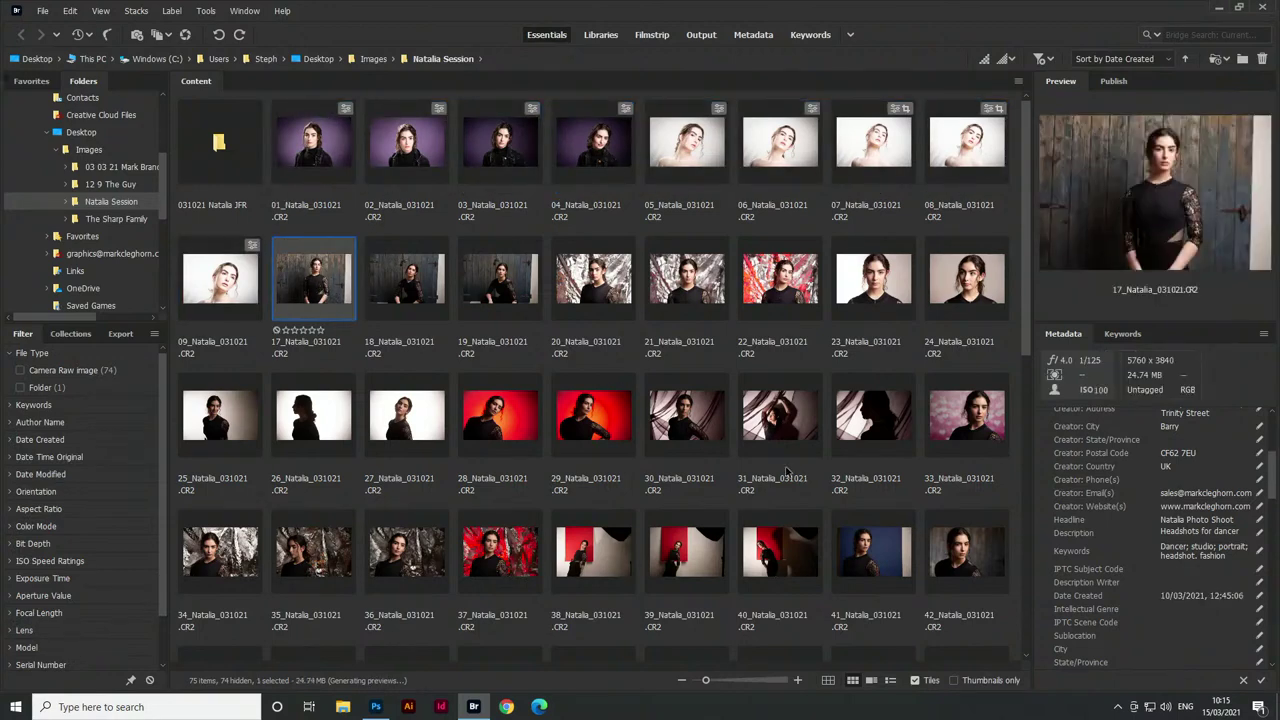
{"action": "scroll", "coordinate": [786, 472], "scroll_direction": "down", "scroll_amount": 2}
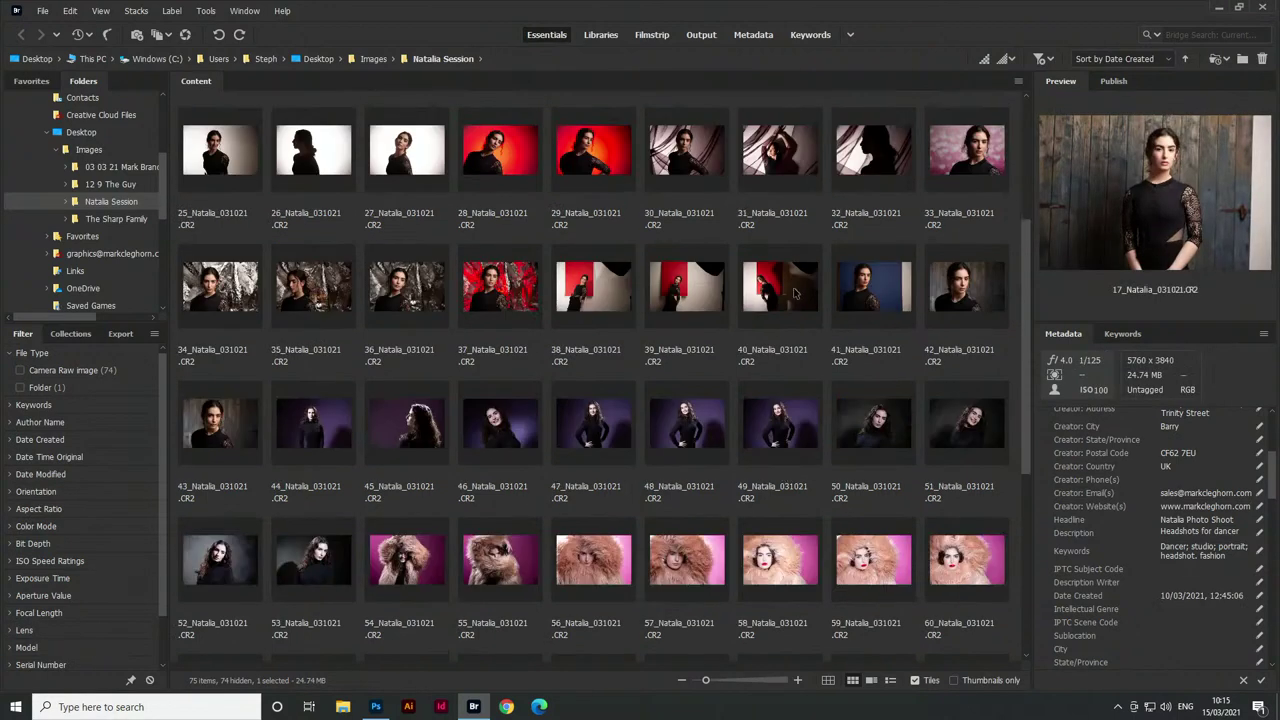
{"action": "left_click", "coordinate": [249, 429], "text": "shift"}
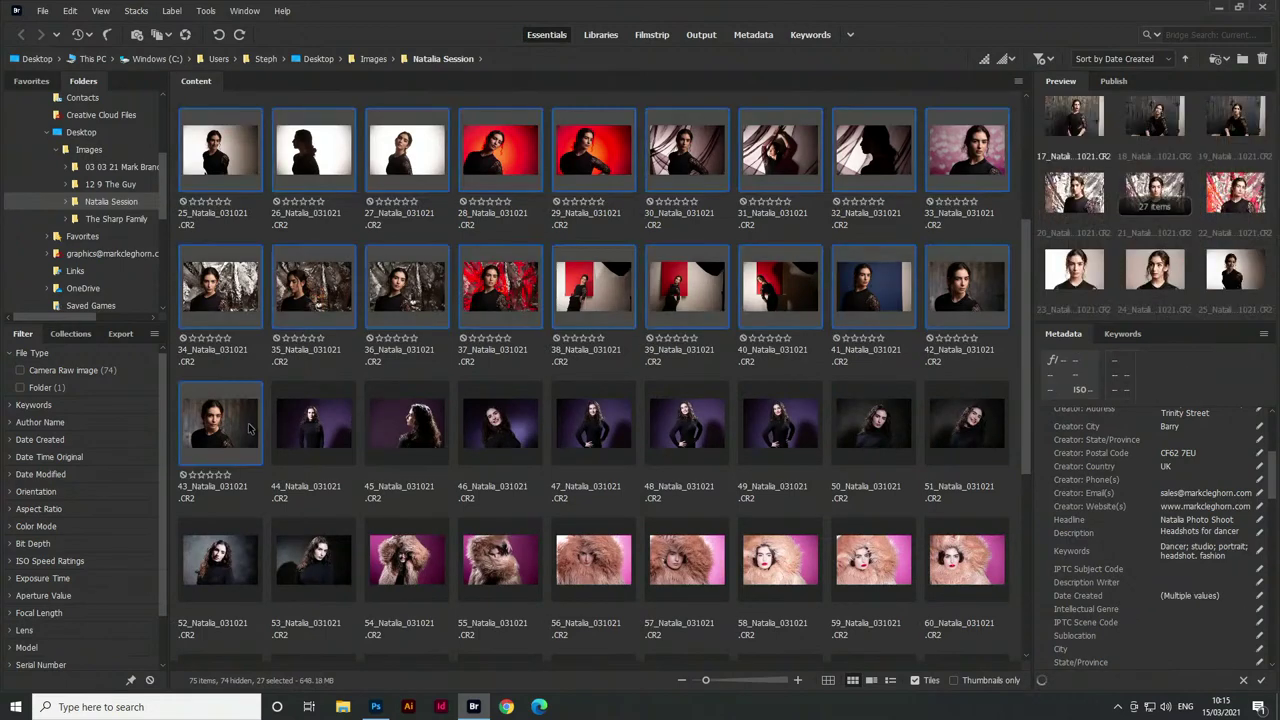
{"action": "key", "text": "ctrl+r"}
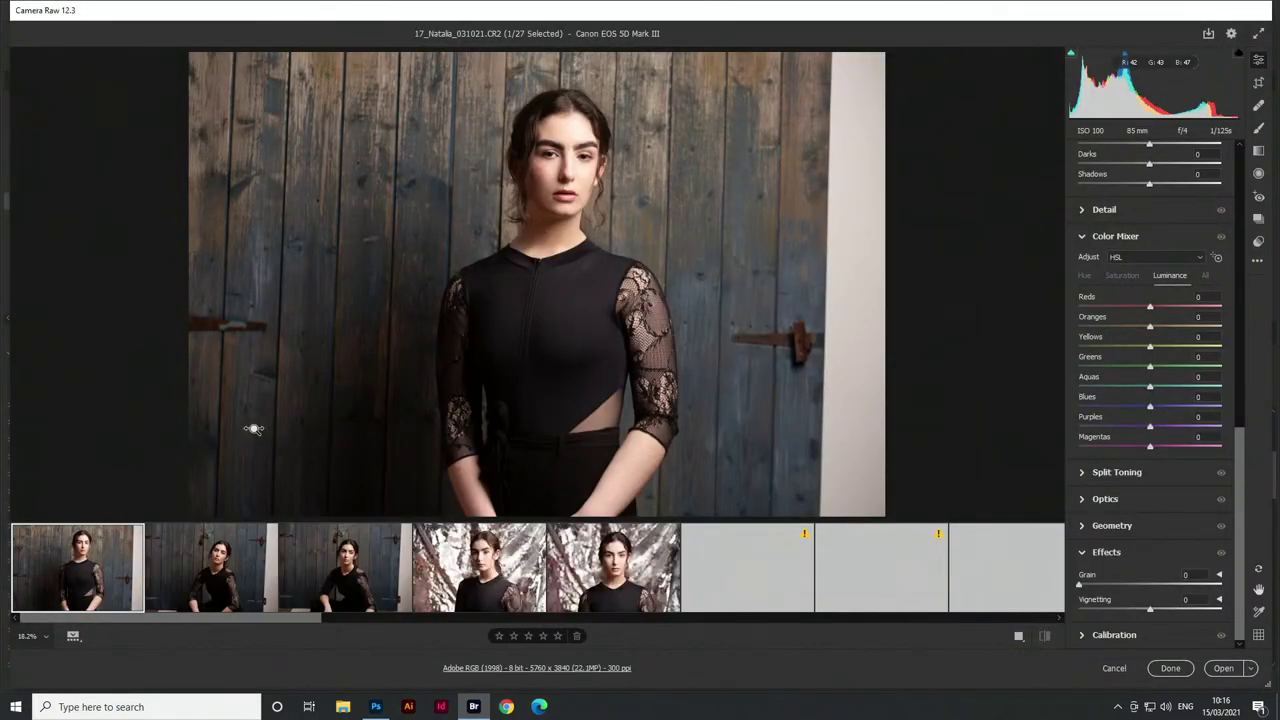
Apply the MC STudio Basics user preset to all of the opened photos 17 to 43
{"action": "key", "text": "ctrl+a"}
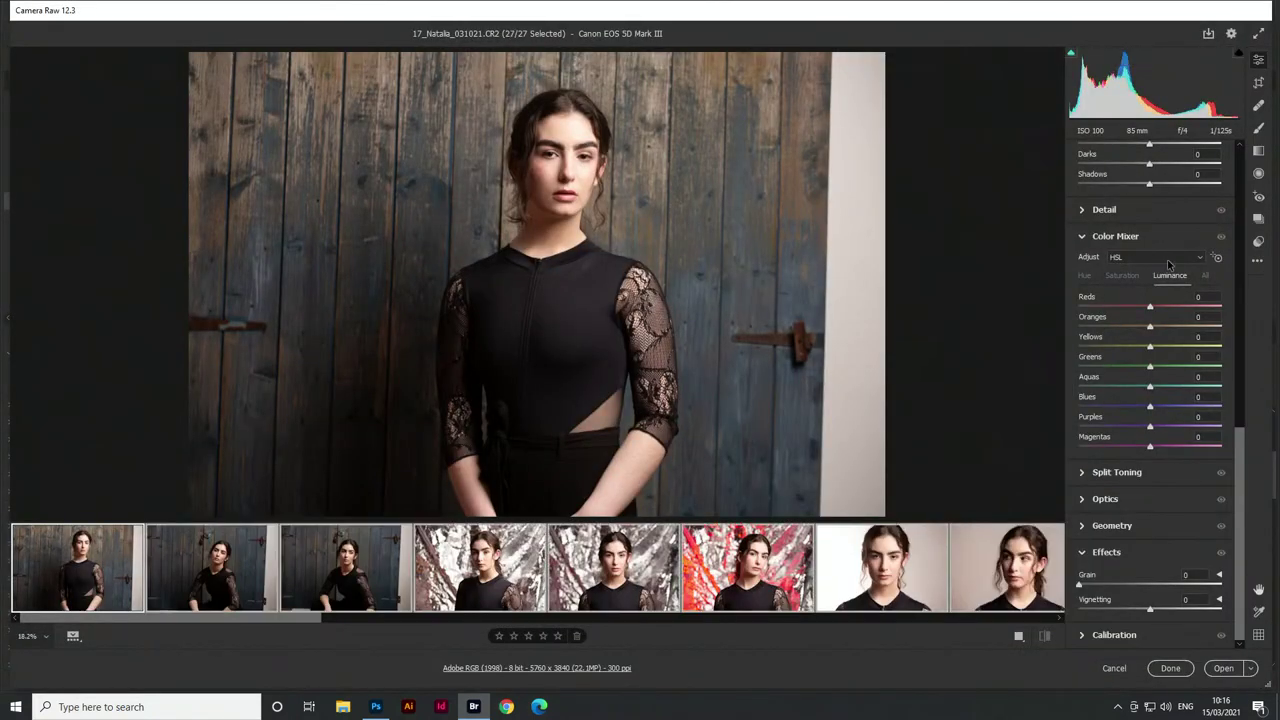
{"action": "left_click", "coordinate": [1259, 242]}
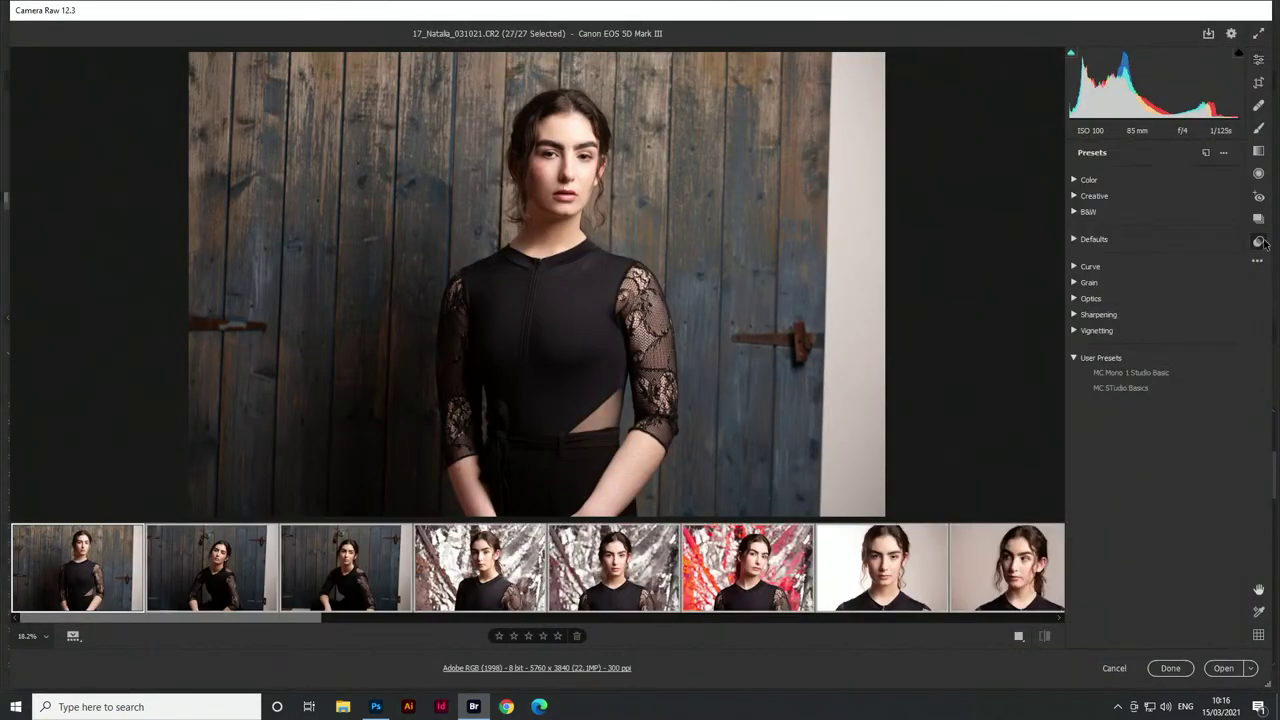
{"action": "left_click", "coordinate": [1137, 390]}
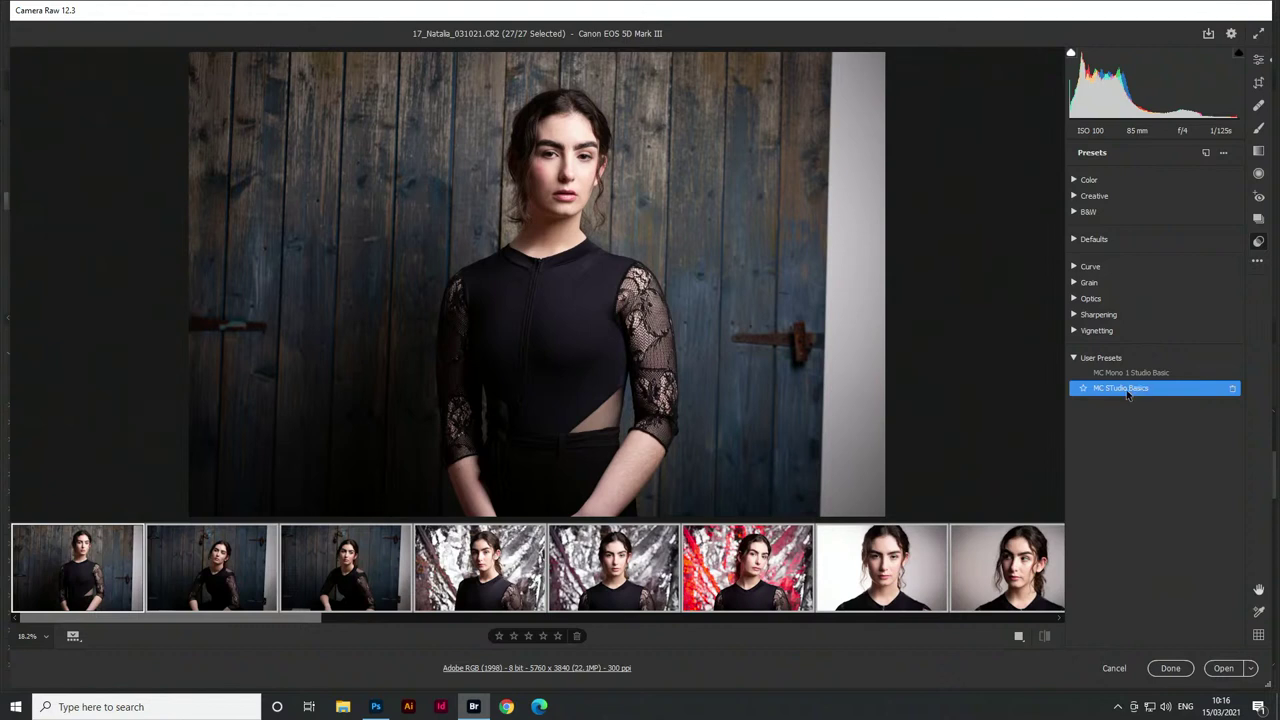
Crop photos 18 and 19 together, cutting off the pale wall beside the wooden door and trimming slightly above and below
{"action": "left_click", "coordinate": [86, 592]}
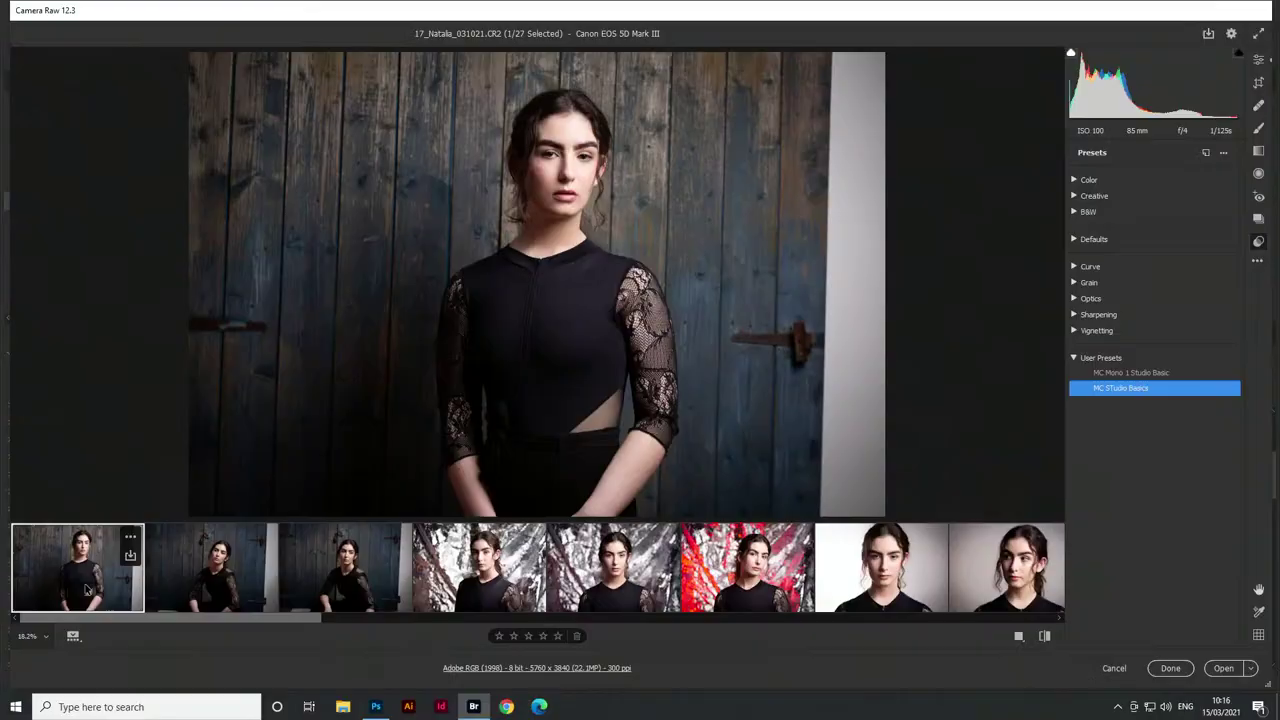
{"action": "left_click", "coordinate": [200, 580]}
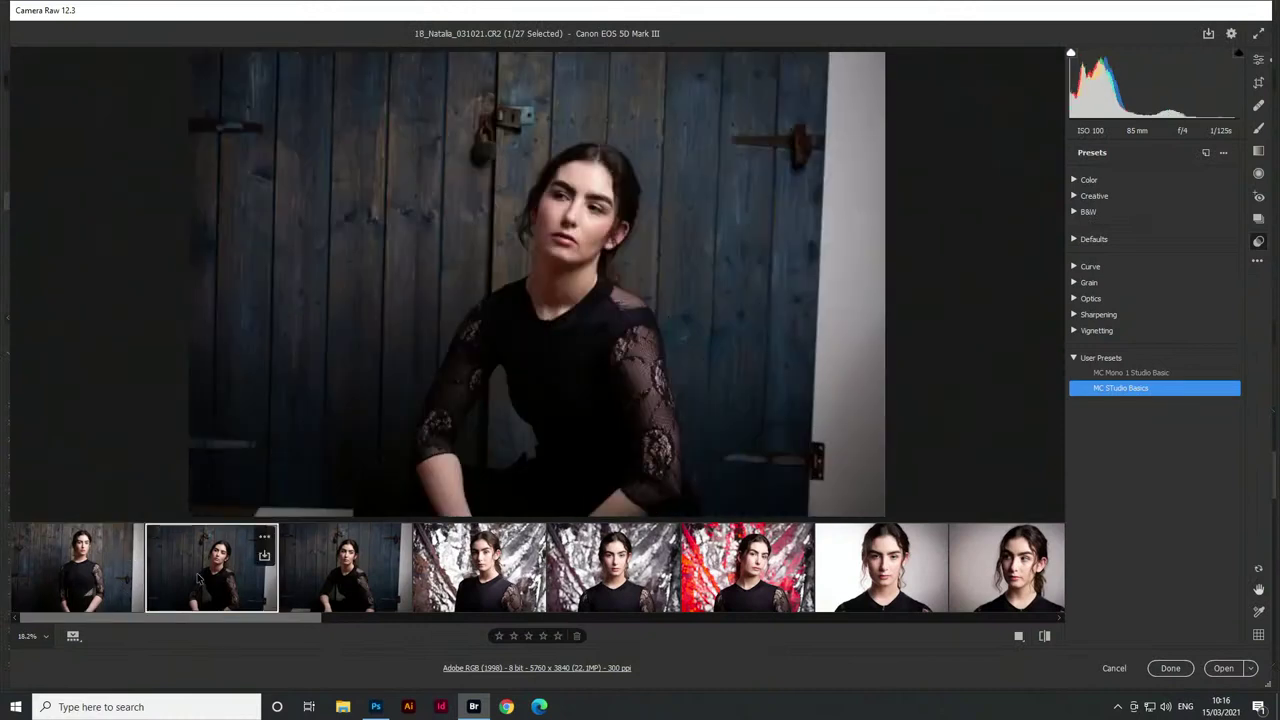
{"action": "key", "text": "c"}
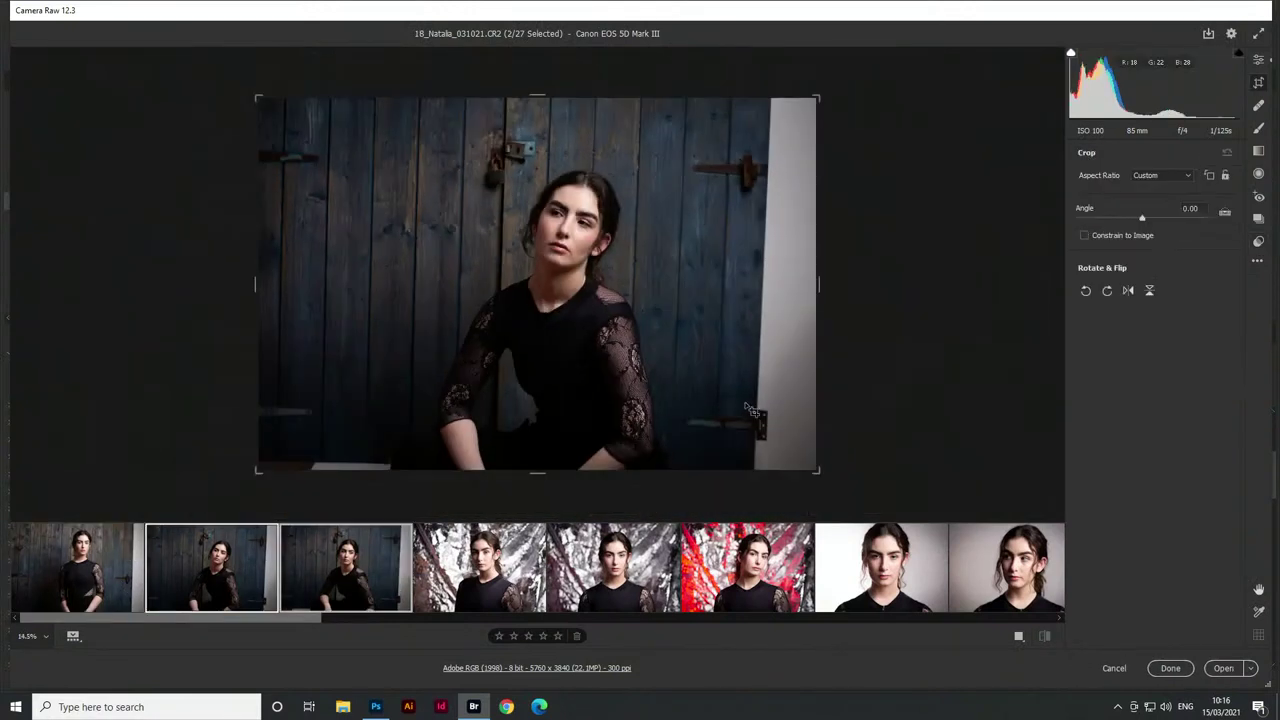
{"action": "left_click_drag", "start_coordinate": [814, 285], "coordinate": [791, 286]}
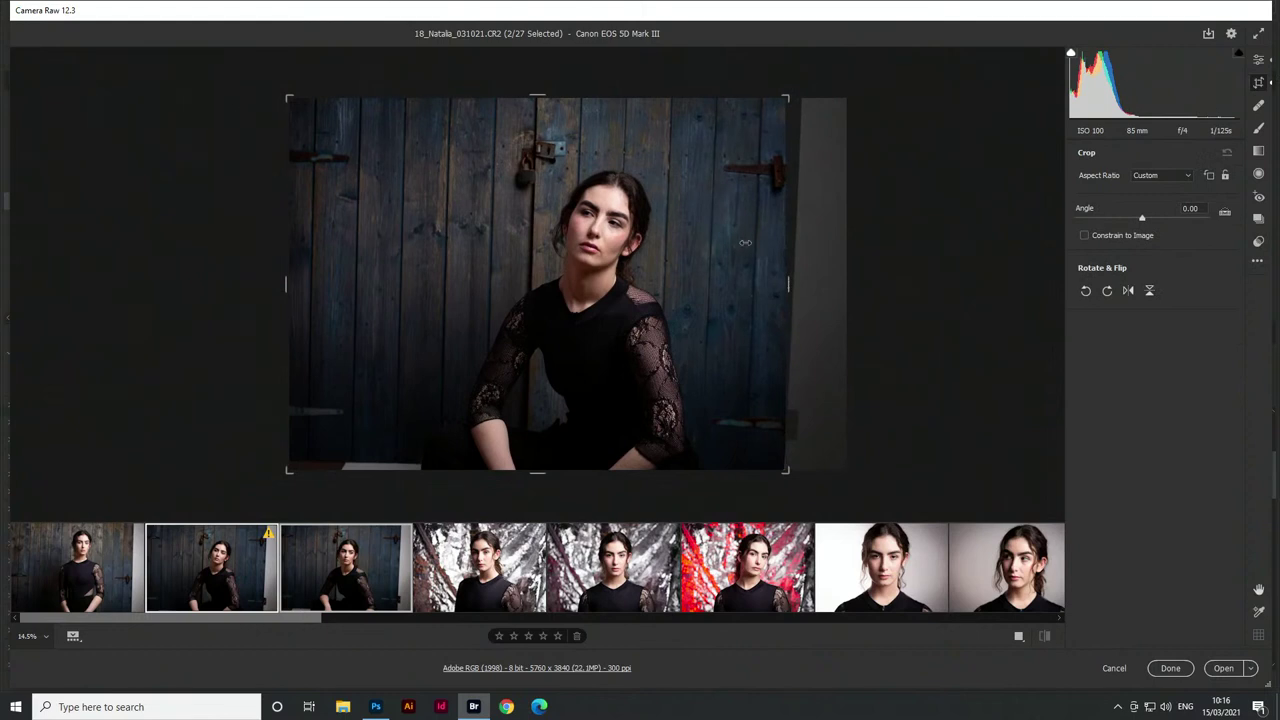
{"action": "left_click_drag", "start_coordinate": [532, 97], "coordinate": [531, 104]}
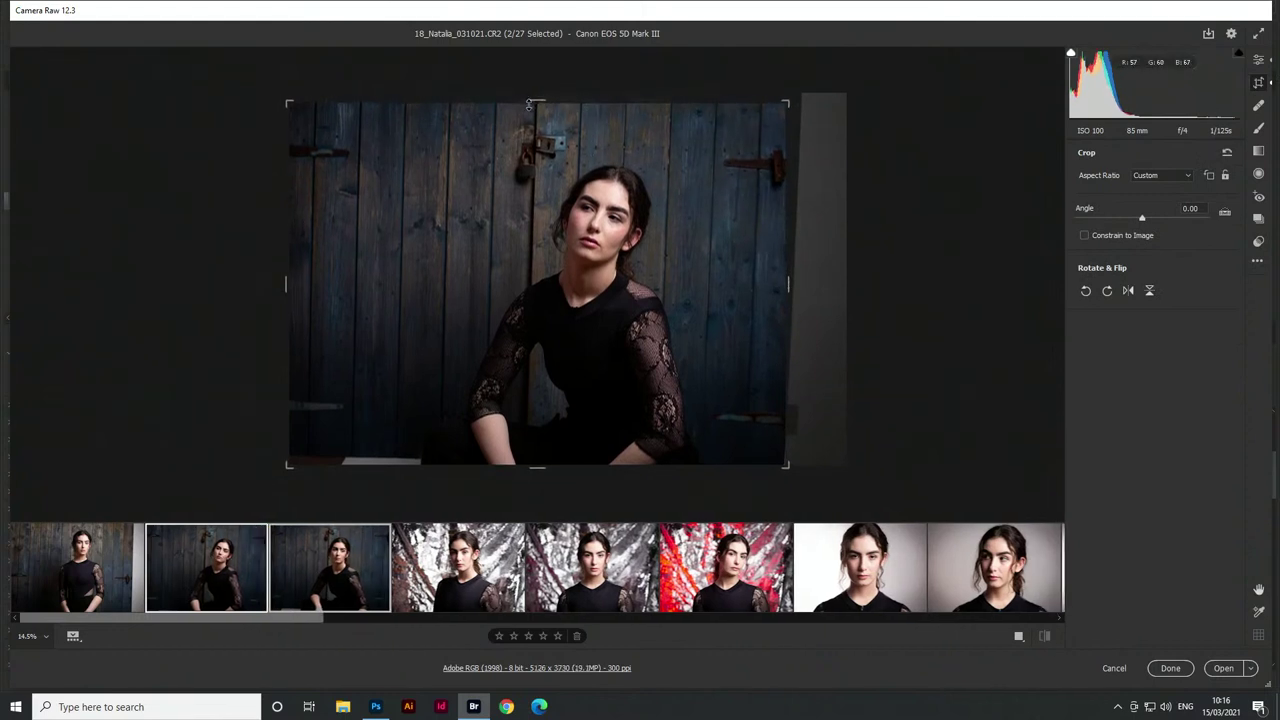
{"action": "left_click_drag", "start_coordinate": [533, 466], "coordinate": [537, 460]}
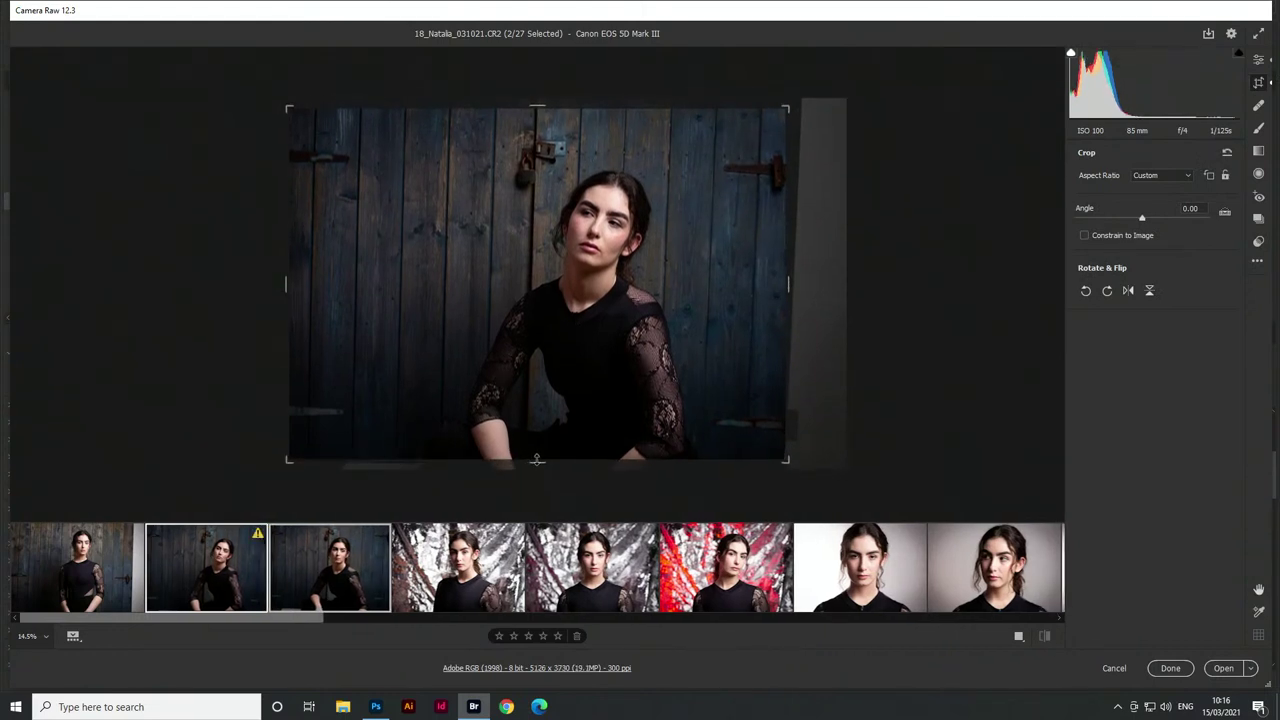
Set the exposure of photos 18 and 19 to +0.40
{"action": "left_click", "coordinate": [383, 591]}
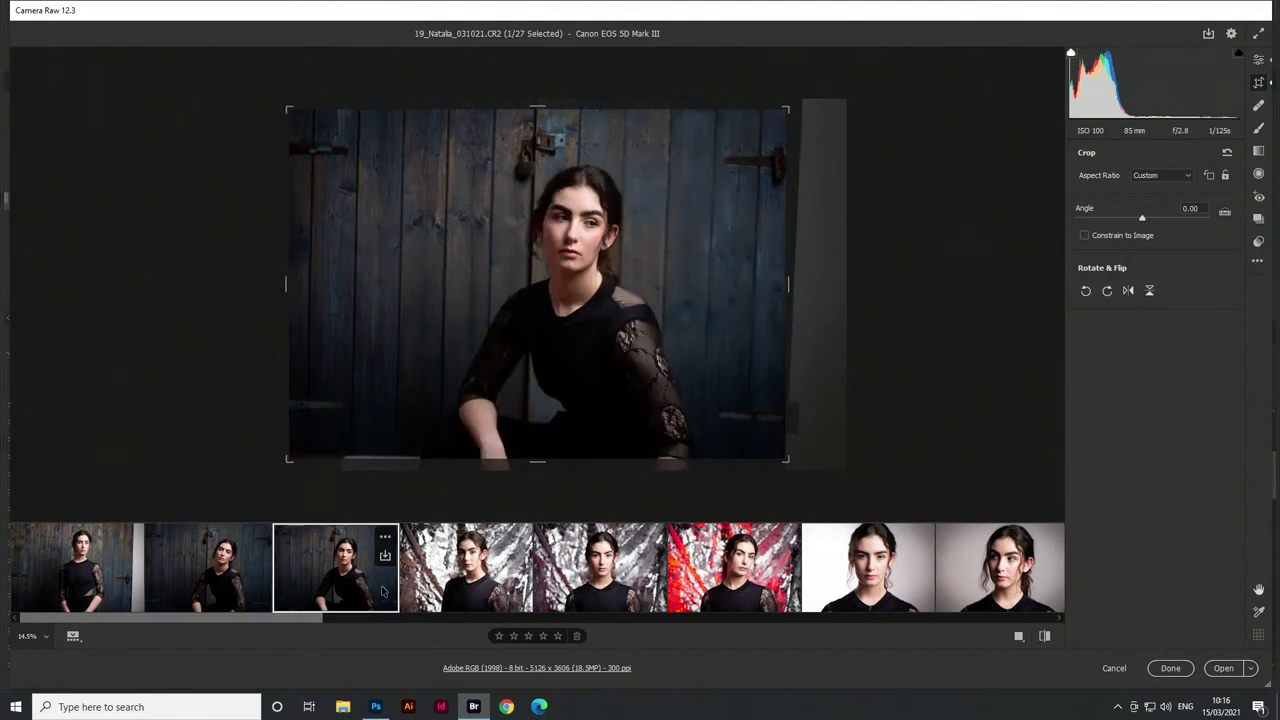
{"action": "left_click", "coordinate": [239, 578], "text": "ctrl"}
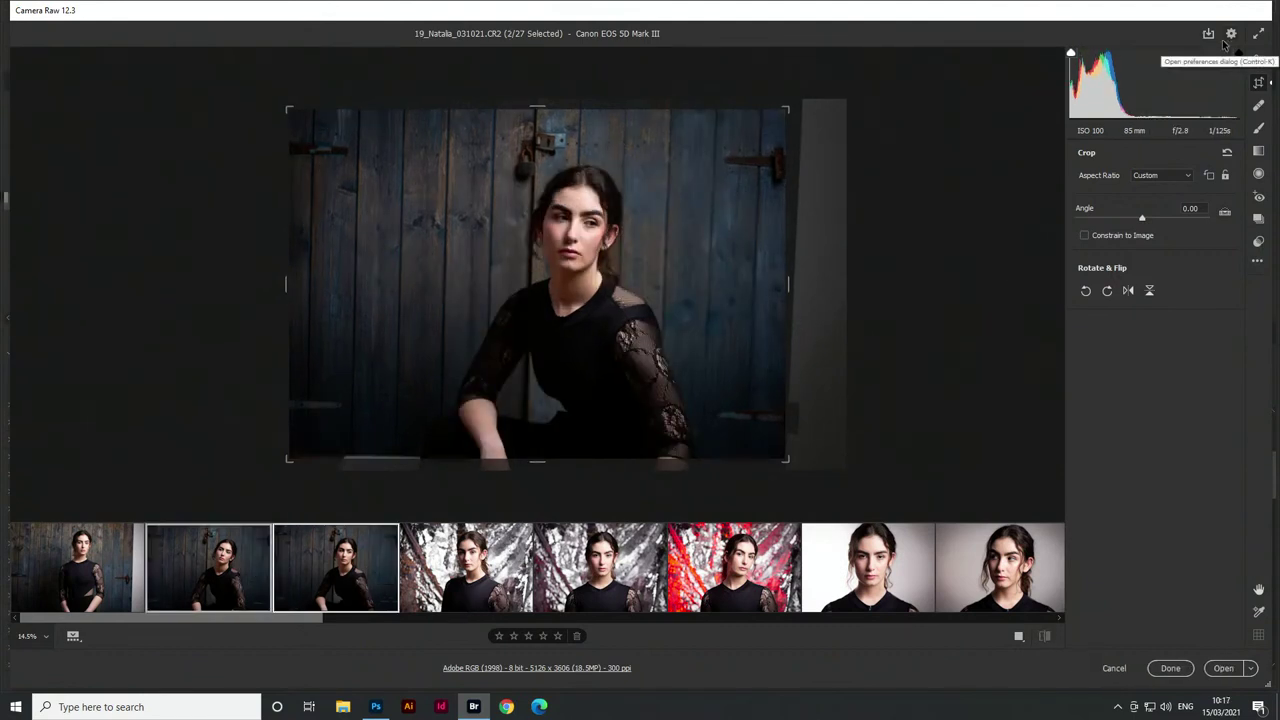
{"action": "left_click", "coordinate": [1258, 60]}
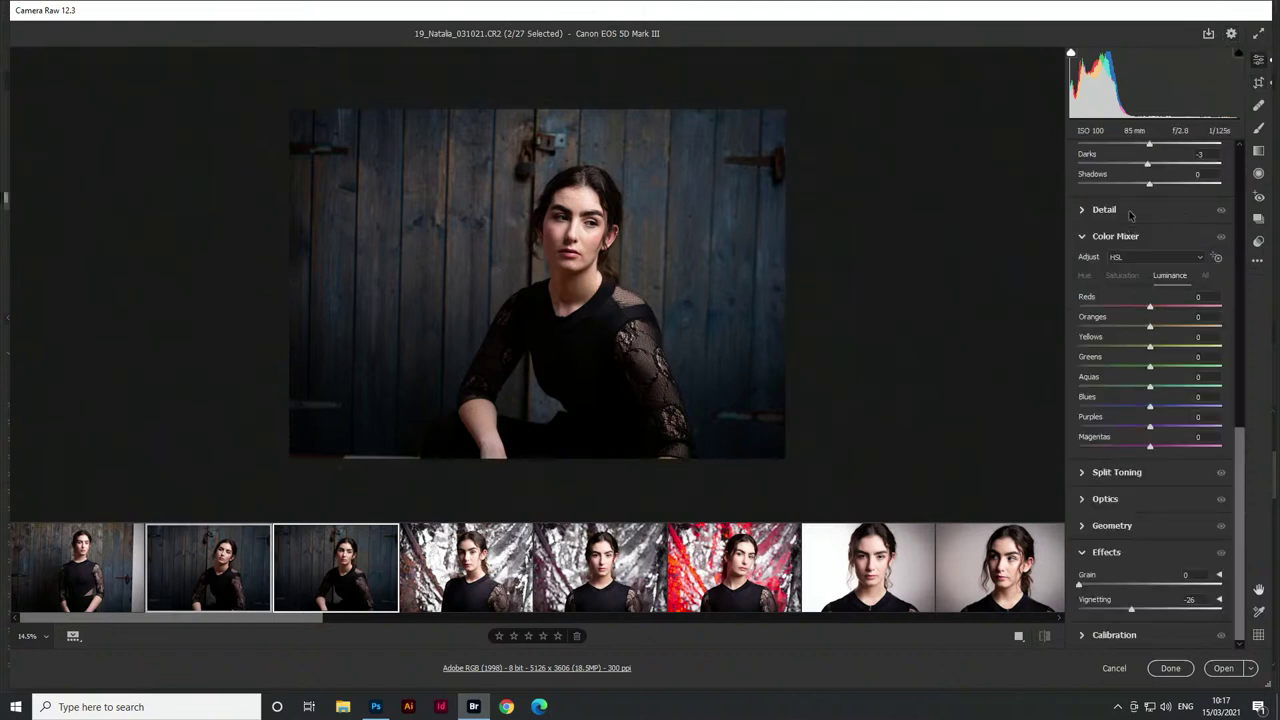
{"action": "scroll", "coordinate": [1131, 215], "scroll_direction": "up", "scroll_amount": 5}
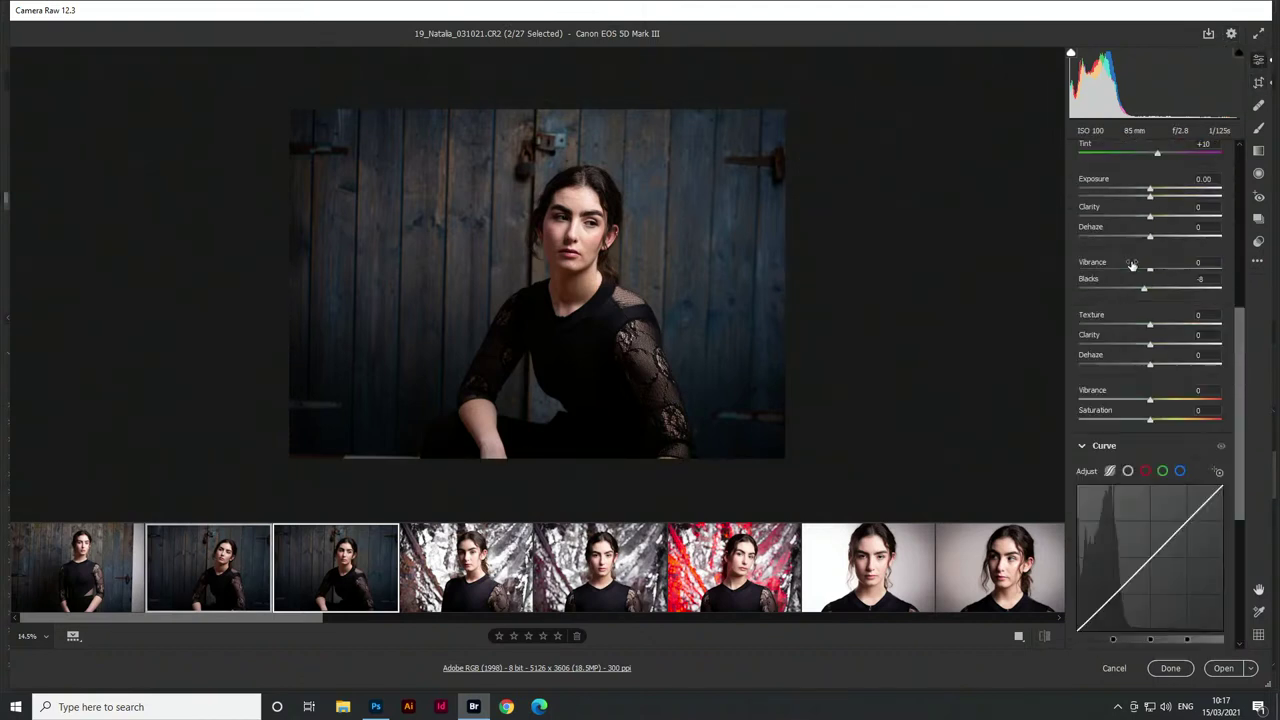
{"action": "scroll", "coordinate": [1132, 264], "scroll_direction": "up", "scroll_amount": 1}
{"action": "left_click", "coordinate": [1156, 253]}
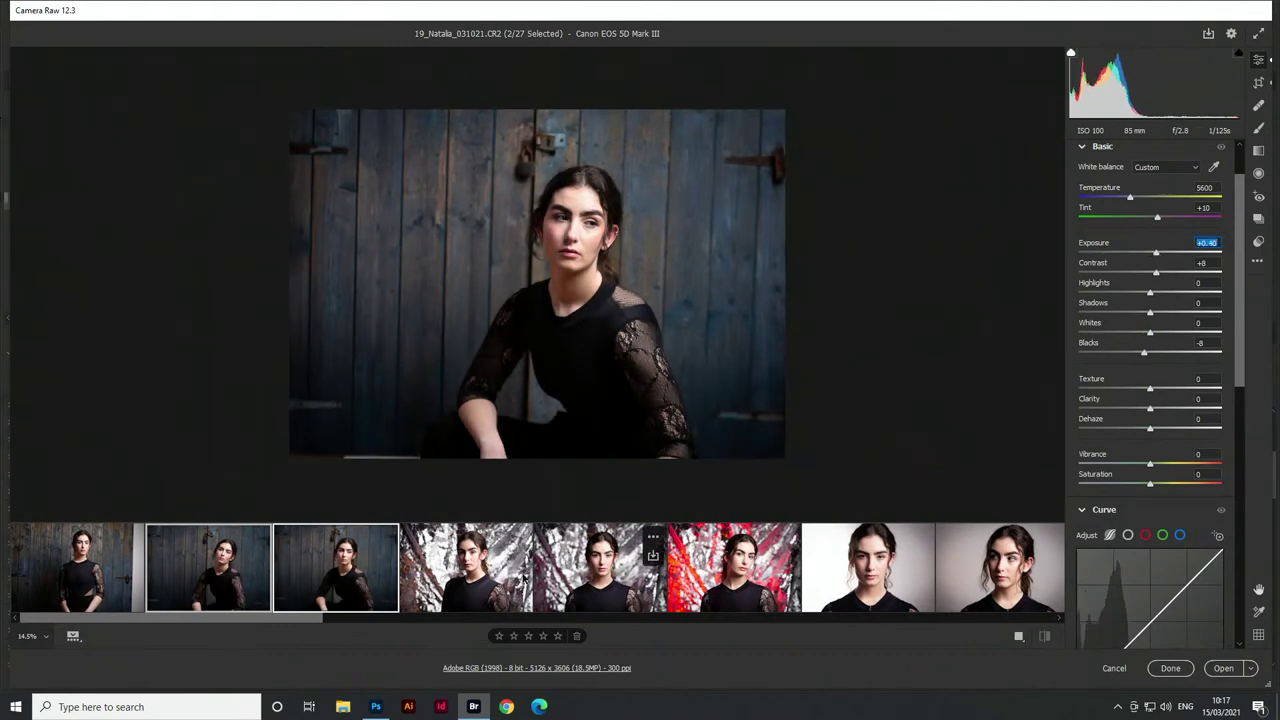
Look through photos 20 to 22, and set the texture of photos 23 and 24 together to -29
{"action": "left_click", "coordinate": [466, 567]}
{"action": "left_click", "coordinate": [600, 600]}
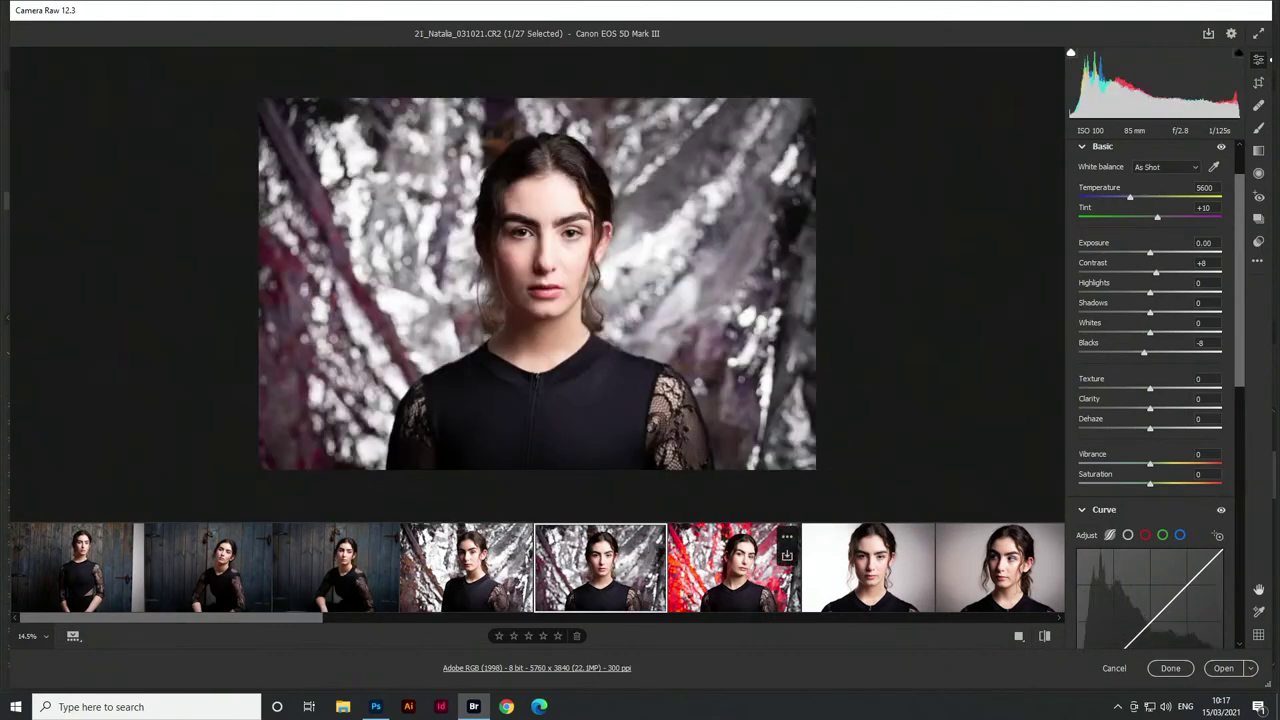
{"action": "left_click", "coordinate": [725, 597]}
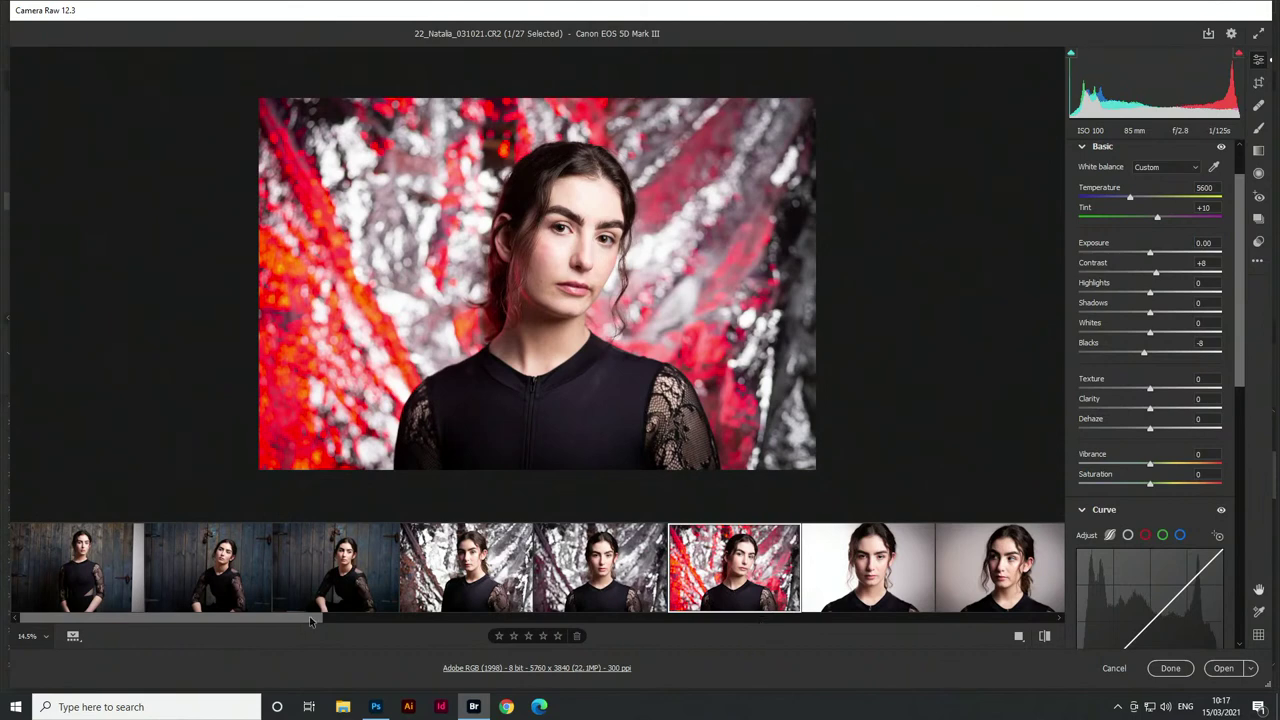
{"action": "left_click_drag", "start_coordinate": [311, 621], "coordinate": [520, 621]}
{"action": "left_click", "coordinate": [157, 590]}
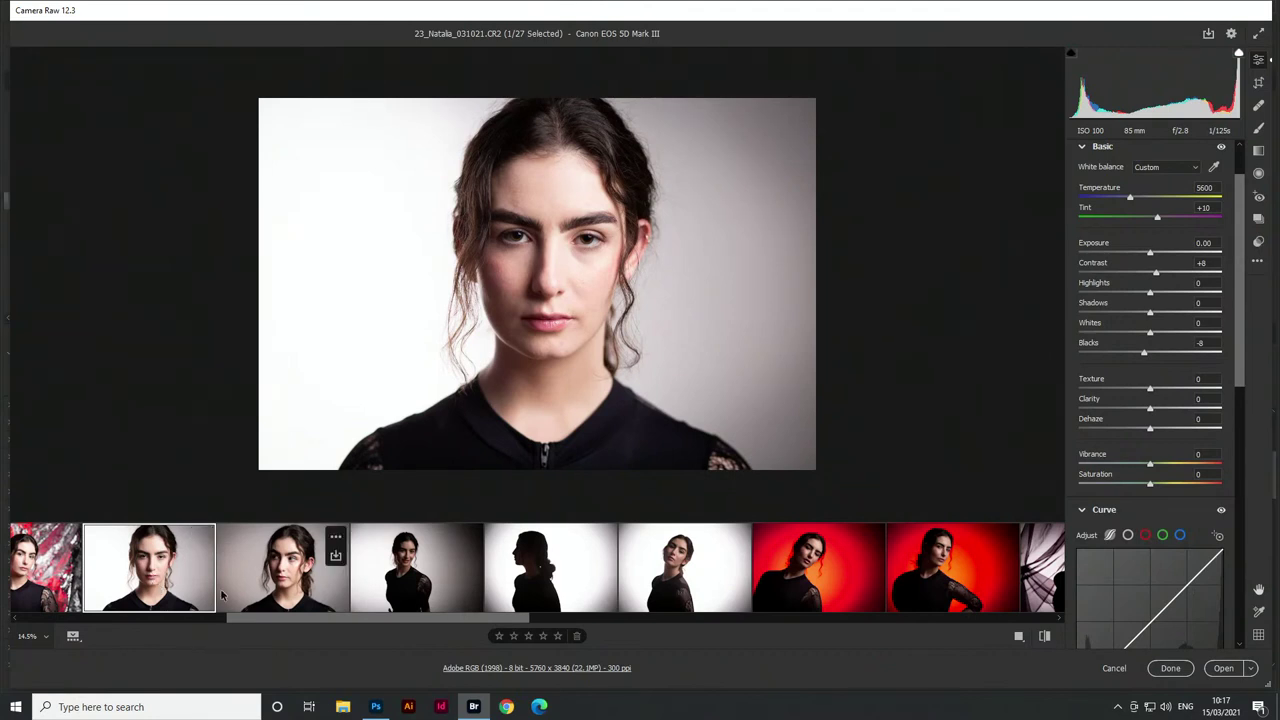
{"action": "left_click", "coordinate": [281, 590], "text": "shift"}
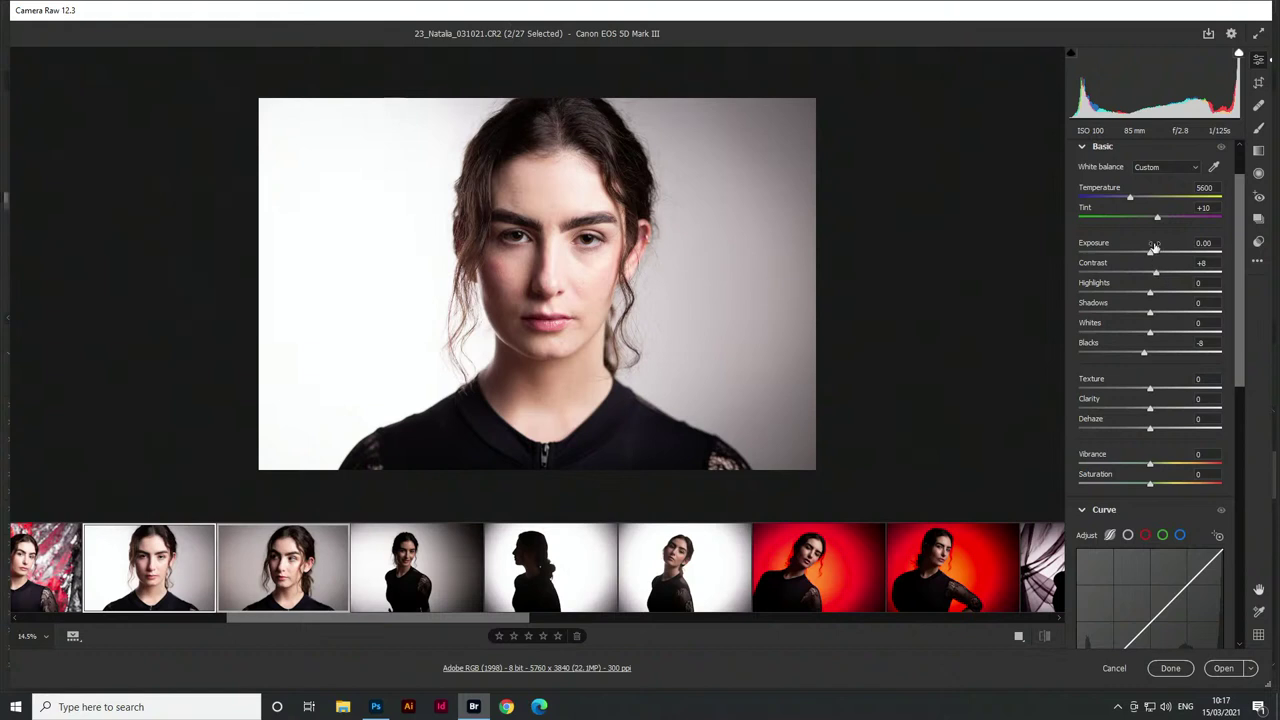
{"action": "left_click", "coordinate": [1136, 388]}
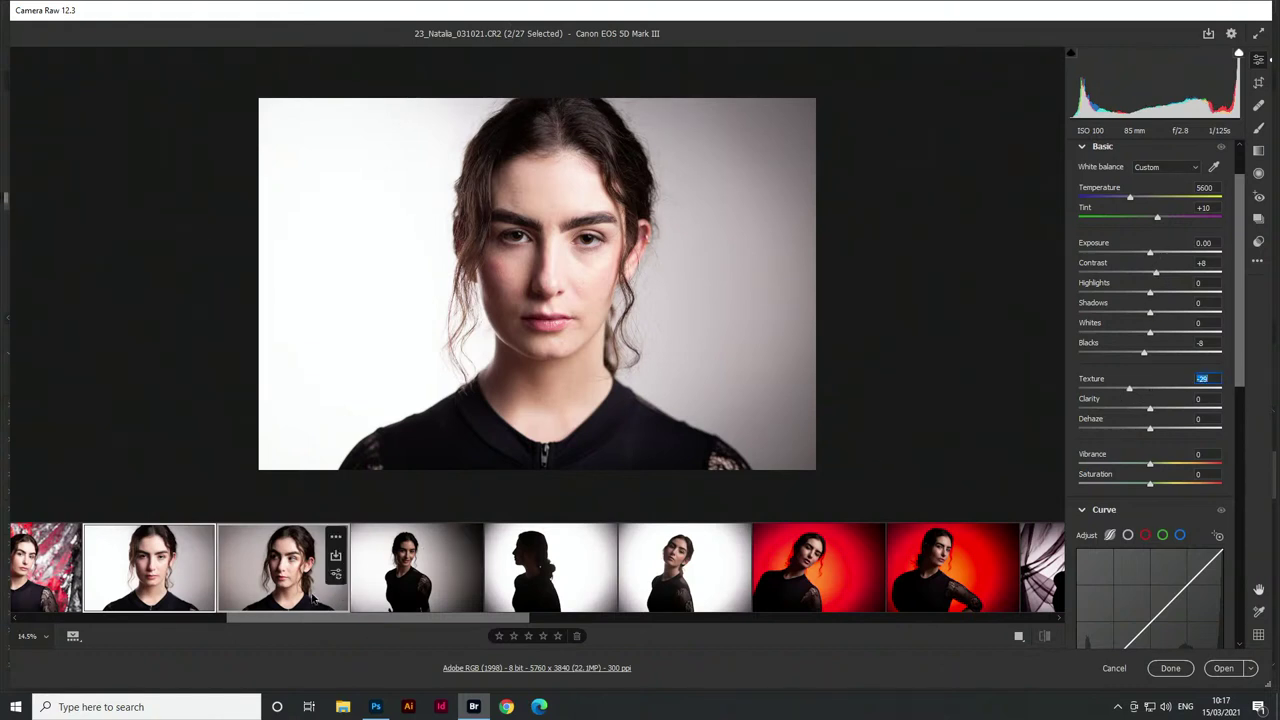
Brush over the face in photo 24 with exposure +0.20, shadows 0 and texture -20
{"action": "left_click", "coordinate": [298, 597]}
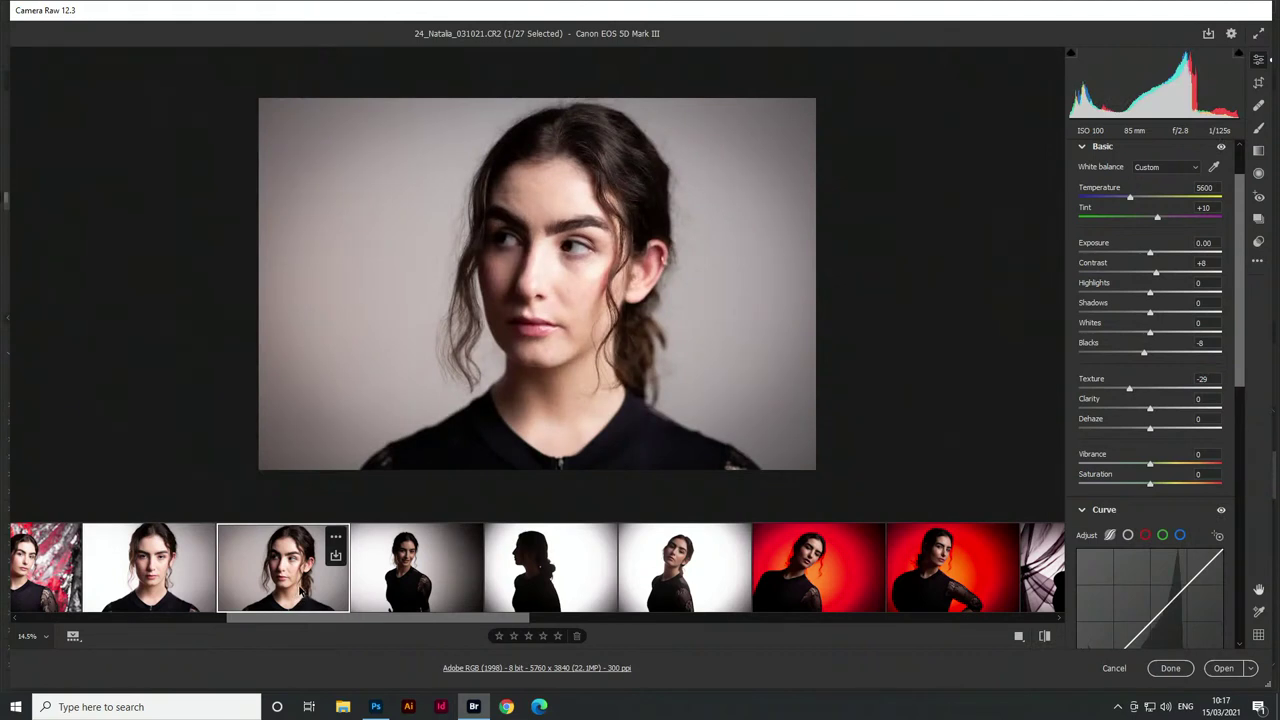
{"action": "left_click", "coordinate": [1257, 129]}
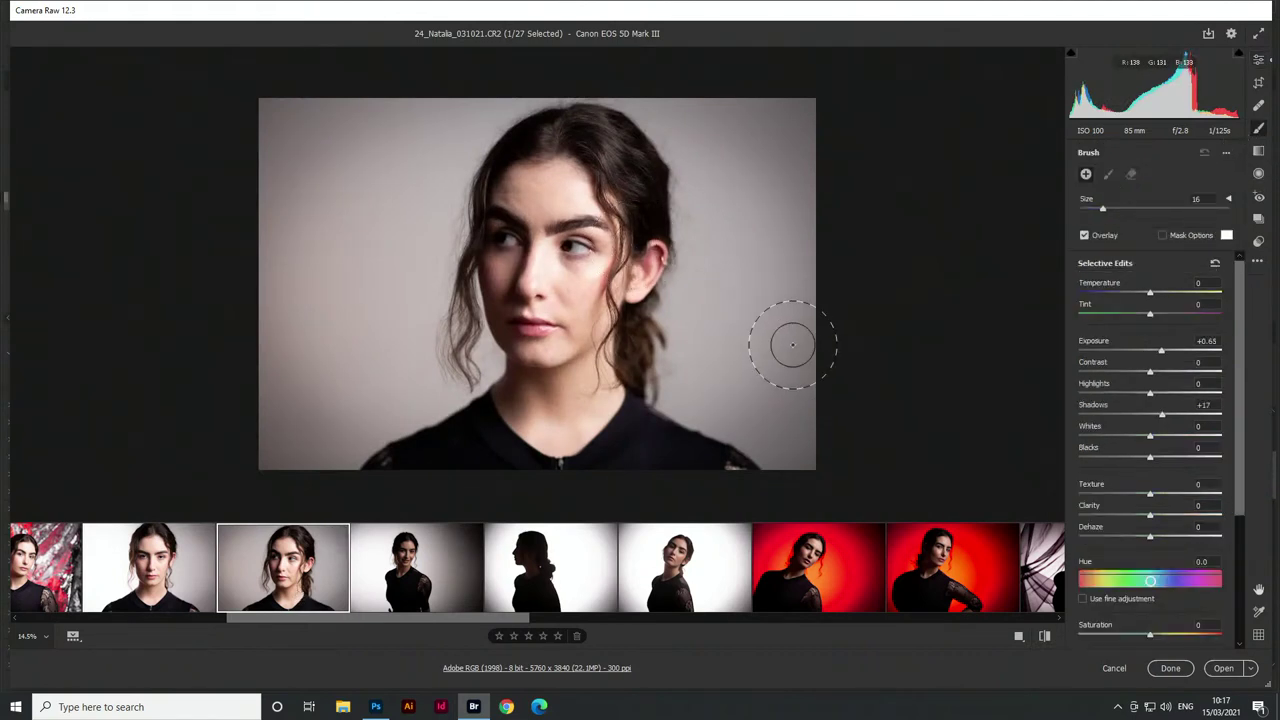
{"action": "mouse_move", "coordinate": [555, 201]}
{"action": "left_mouse_down"}
{"action": "mouse_move", "coordinate": [530, 300]}
{"action": "mouse_move", "coordinate": [528, 286]}
{"action": "left_mouse_up"}
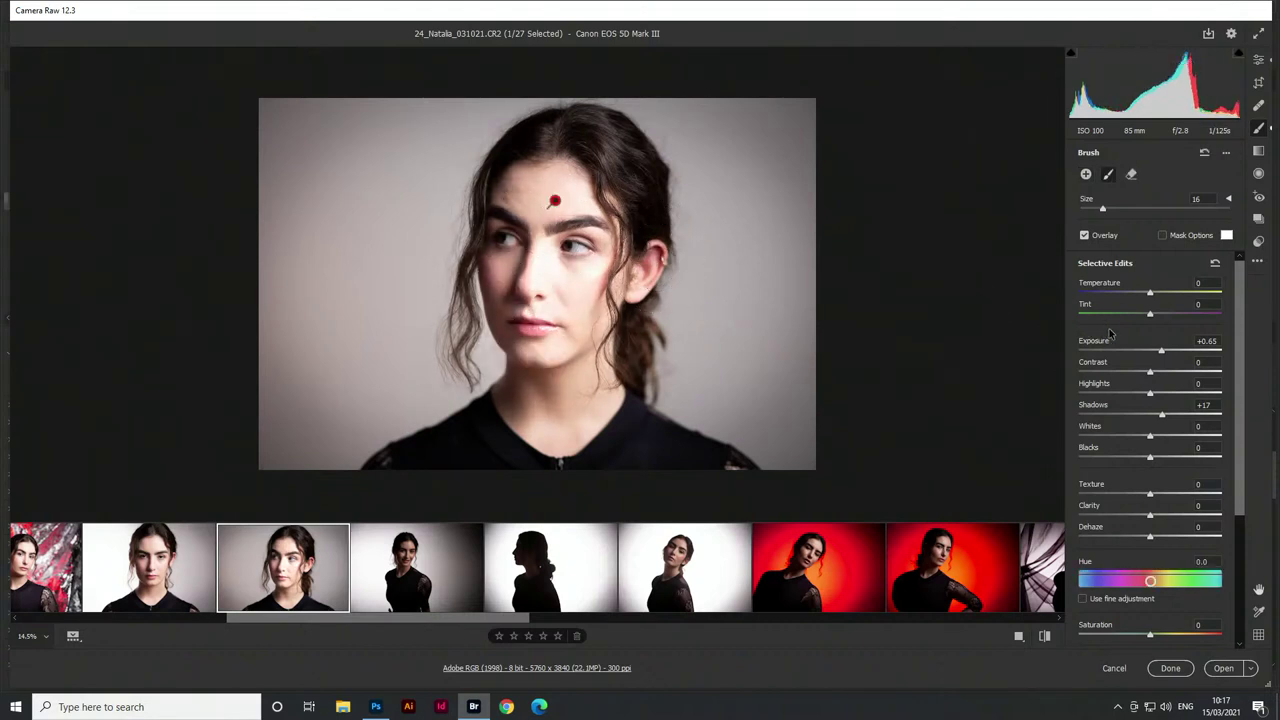
{"action": "left_click_drag", "start_coordinate": [1163, 352], "coordinate": [1155, 353]}
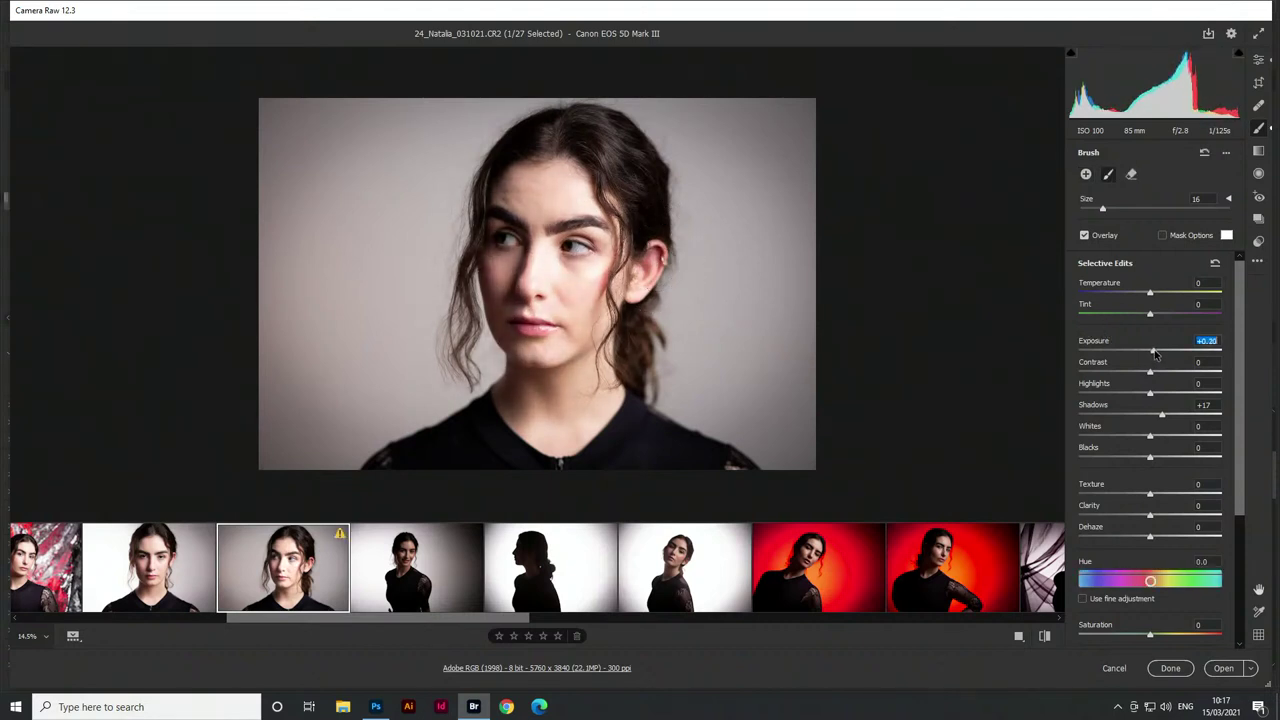
{"action": "double_click", "coordinate": [1166, 418]}
{"action": "left_click_drag", "start_coordinate": [1151, 499], "coordinate": [1140, 496]}
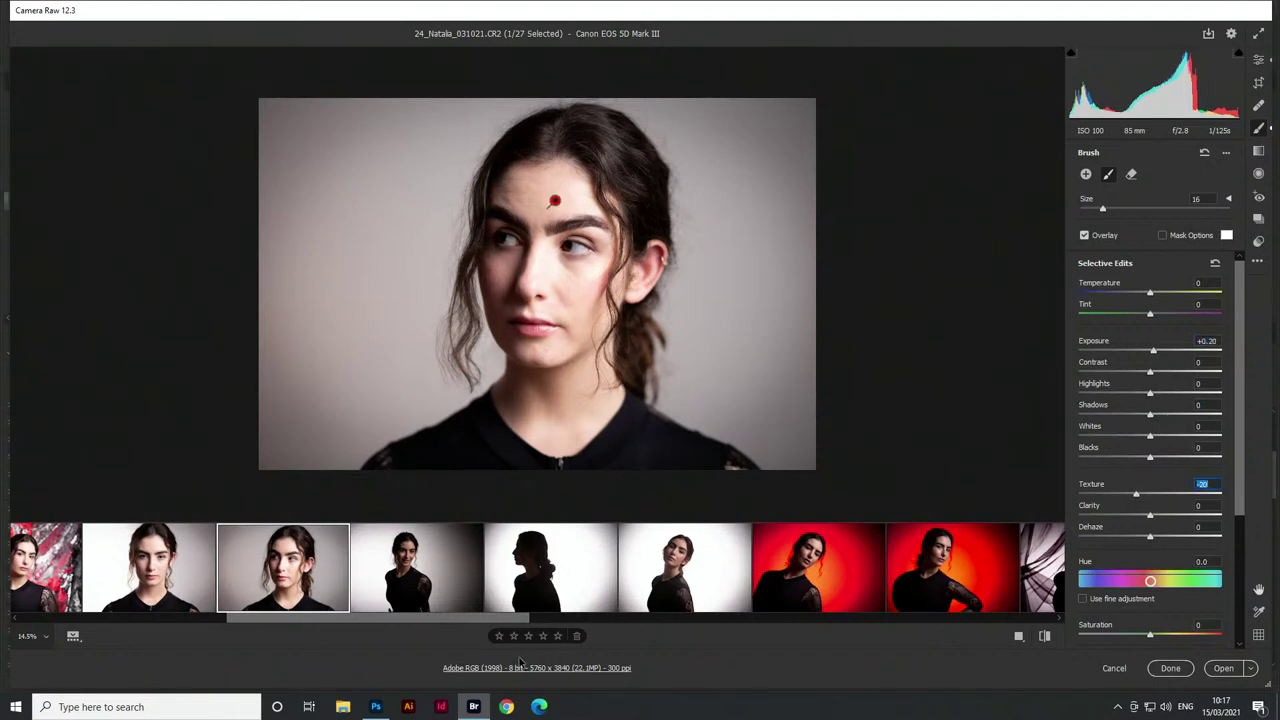
Raise photo 25's overall exposure to +1.05 and brush over the face with an exposure of +0.35
{"action": "left_click", "coordinate": [424, 594]}
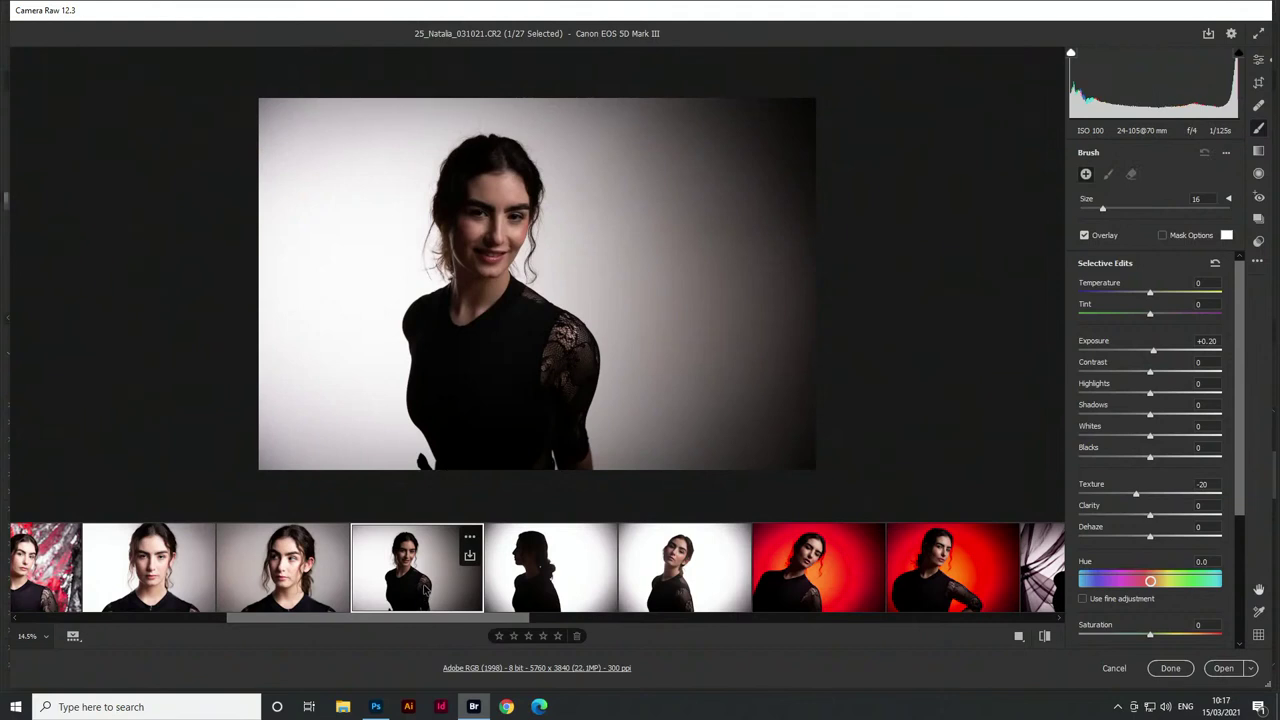
{"action": "key", "text": "e"}
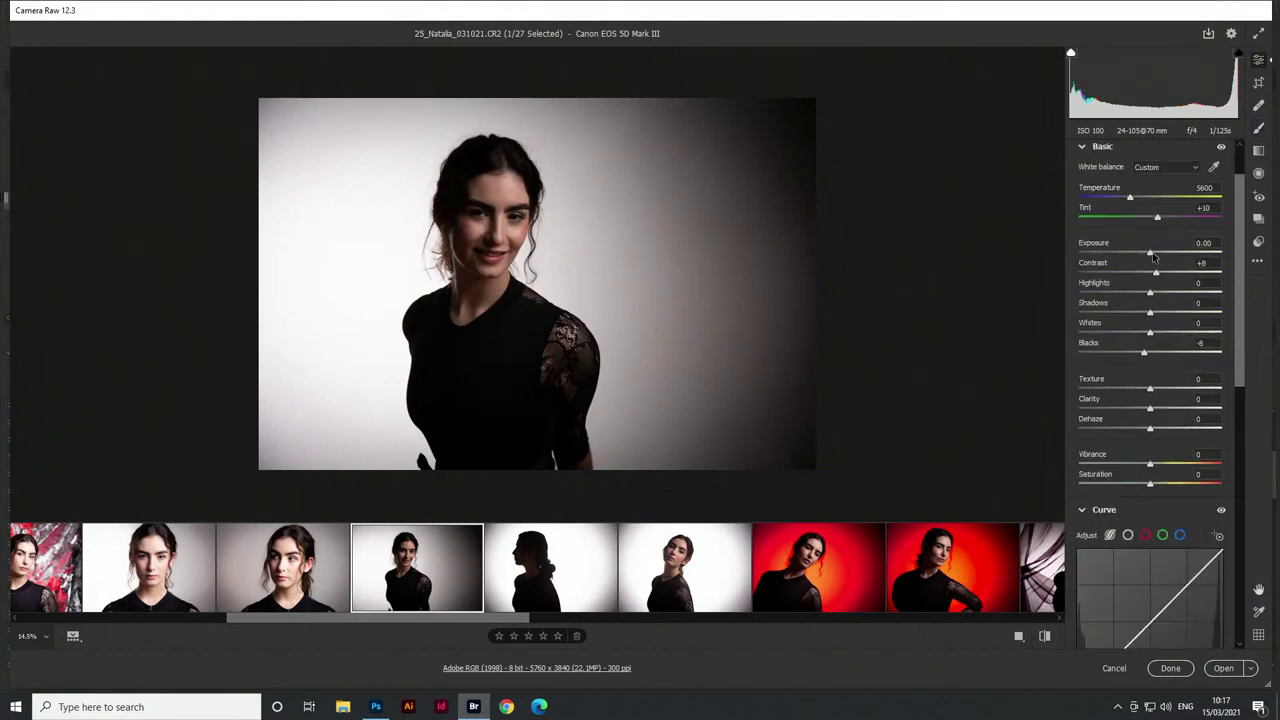
{"action": "left_click_drag", "start_coordinate": [1152, 254], "coordinate": [1167, 256]}
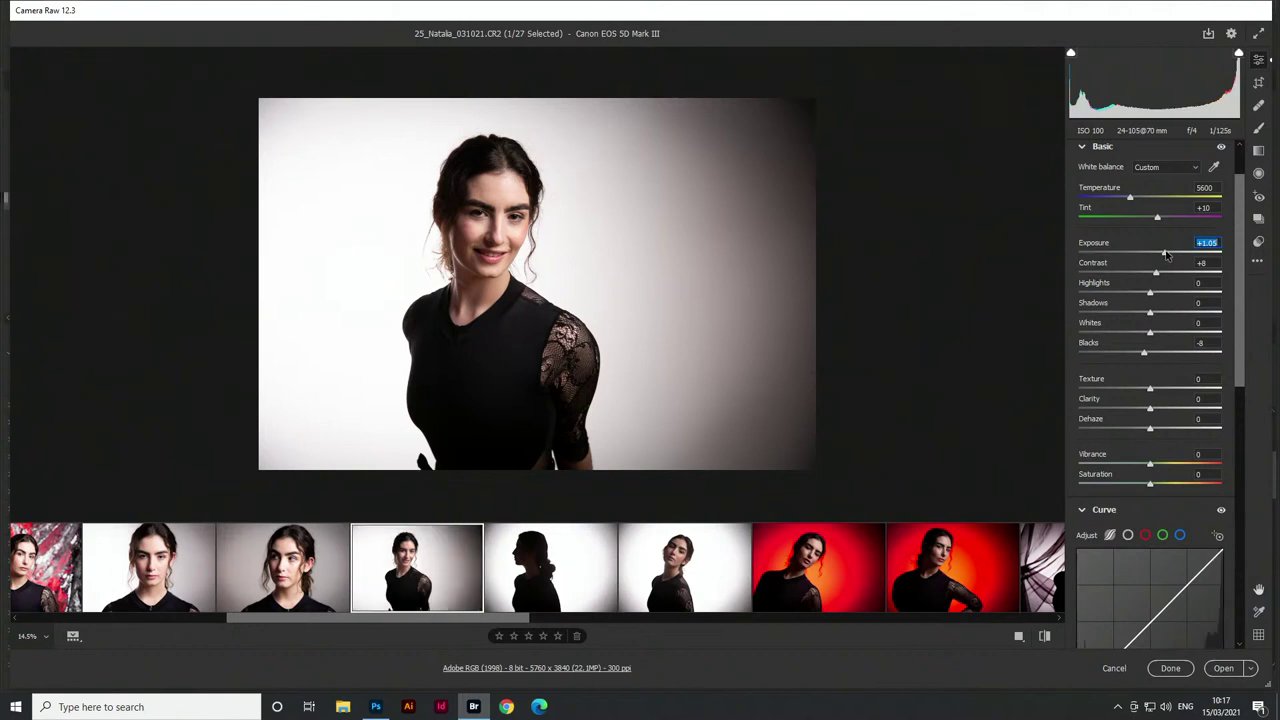
{"action": "key", "text": "k"}
{"action": "left_click", "coordinate": [493, 212]}
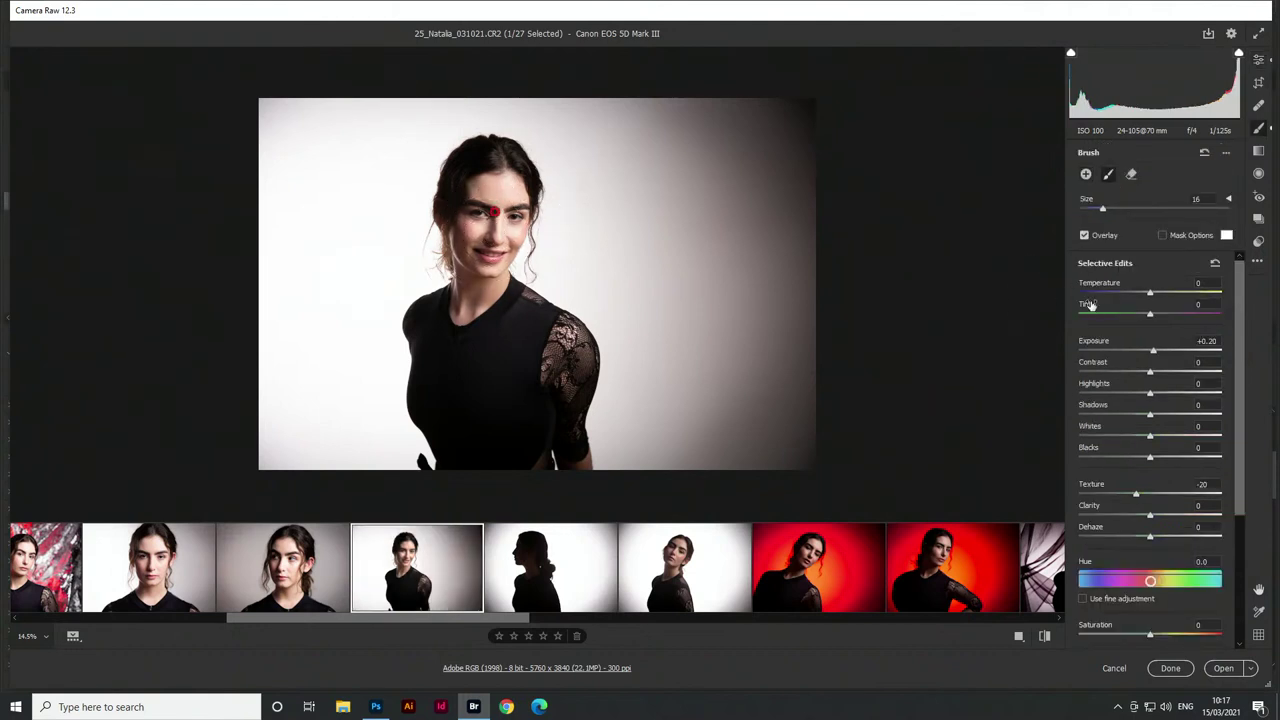
{"action": "left_click_drag", "start_coordinate": [1153, 351], "coordinate": [1158, 352]}
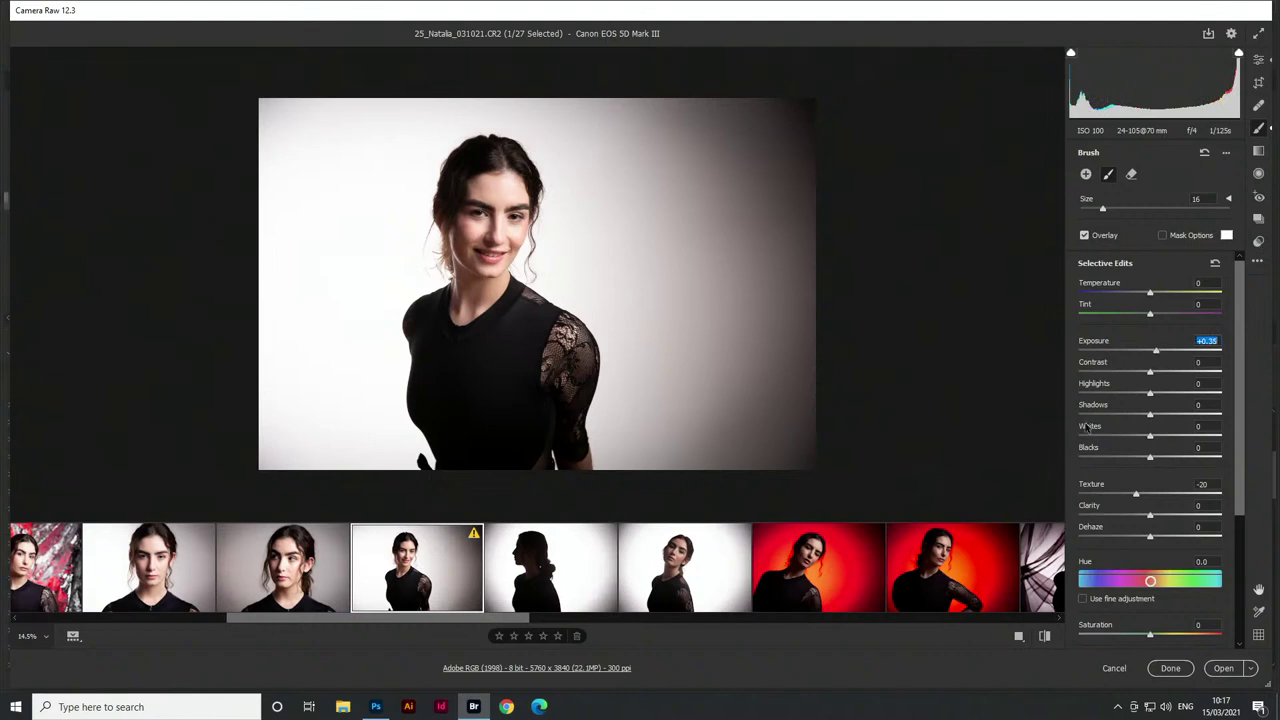
On silhouette photo 26, set the brush to contrast +62, highlights +71, whites +52 and blacks -39, and crop the photo to about 3846 x 3840 pixels
{"action": "key", "text": "Right"}
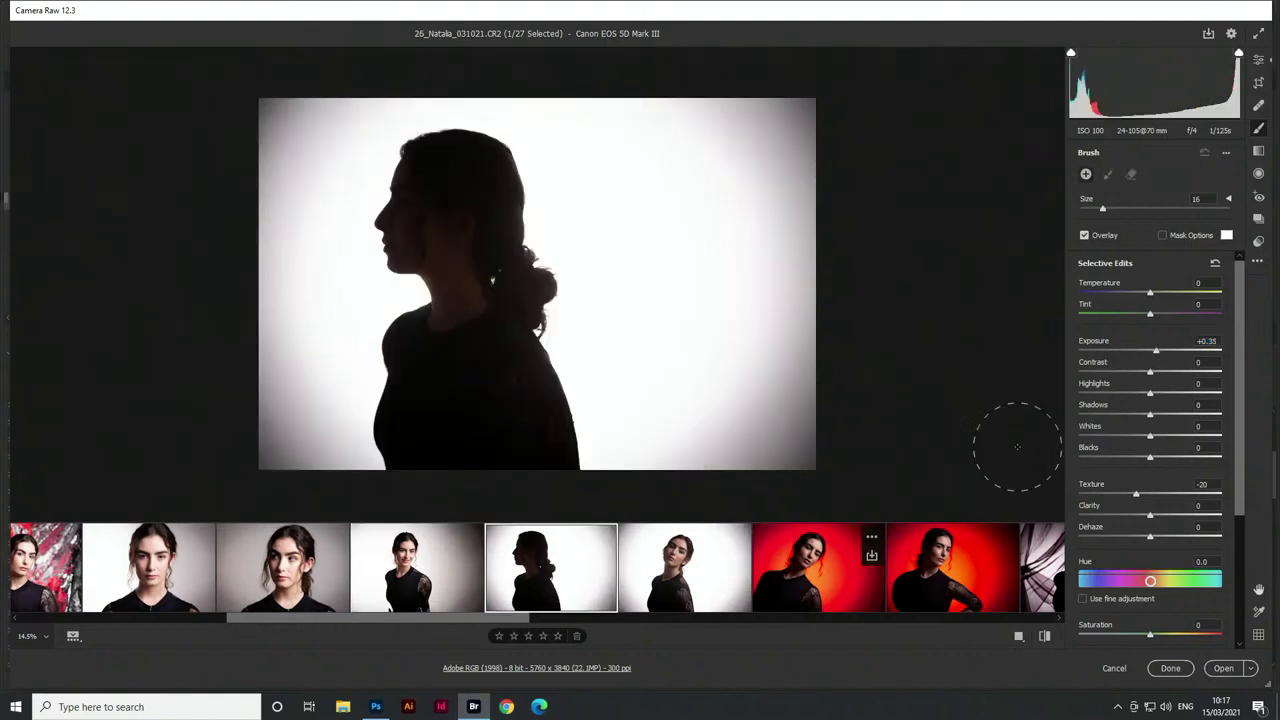
{"action": "left_click_drag", "start_coordinate": [1148, 460], "coordinate": [1122, 459]}
{"action": "left_click_drag", "start_coordinate": [1156, 374], "coordinate": [1194, 374]}
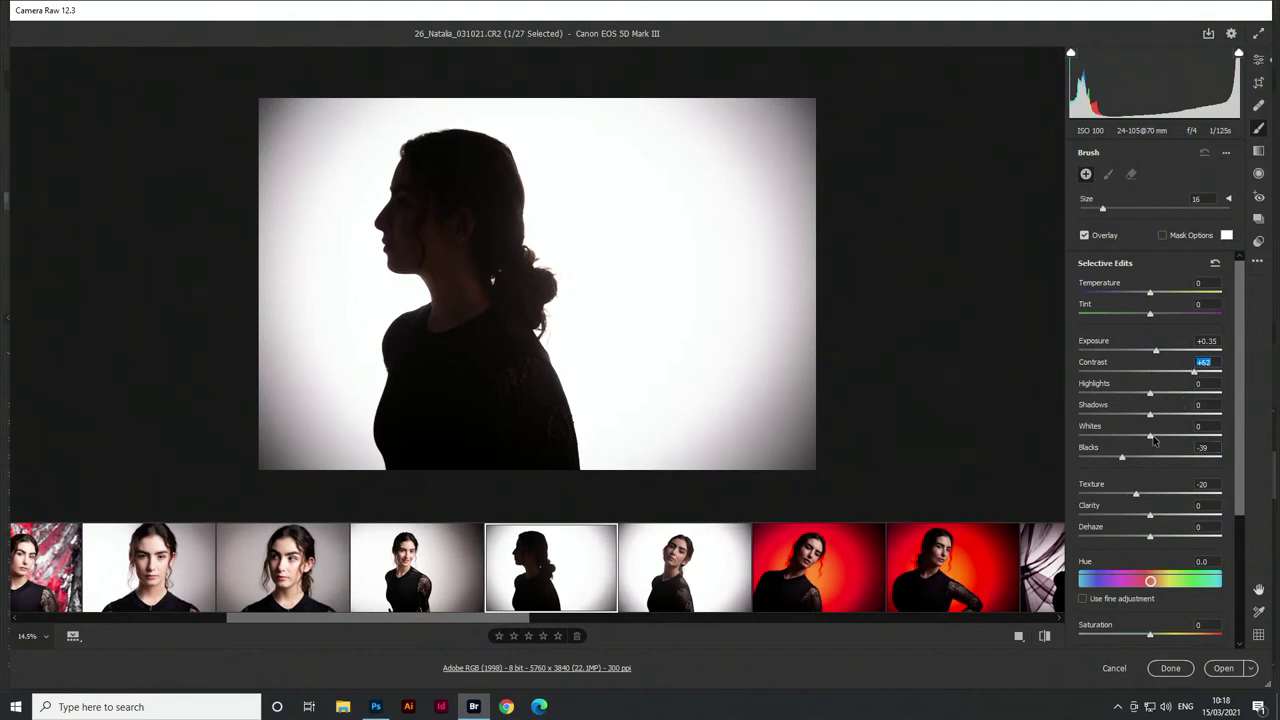
{"action": "left_click_drag", "start_coordinate": [1150, 436], "coordinate": [1192, 434]}
{"action": "left_click_drag", "start_coordinate": [1150, 393], "coordinate": [1202, 393]}
{"action": "key", "text": "c"}
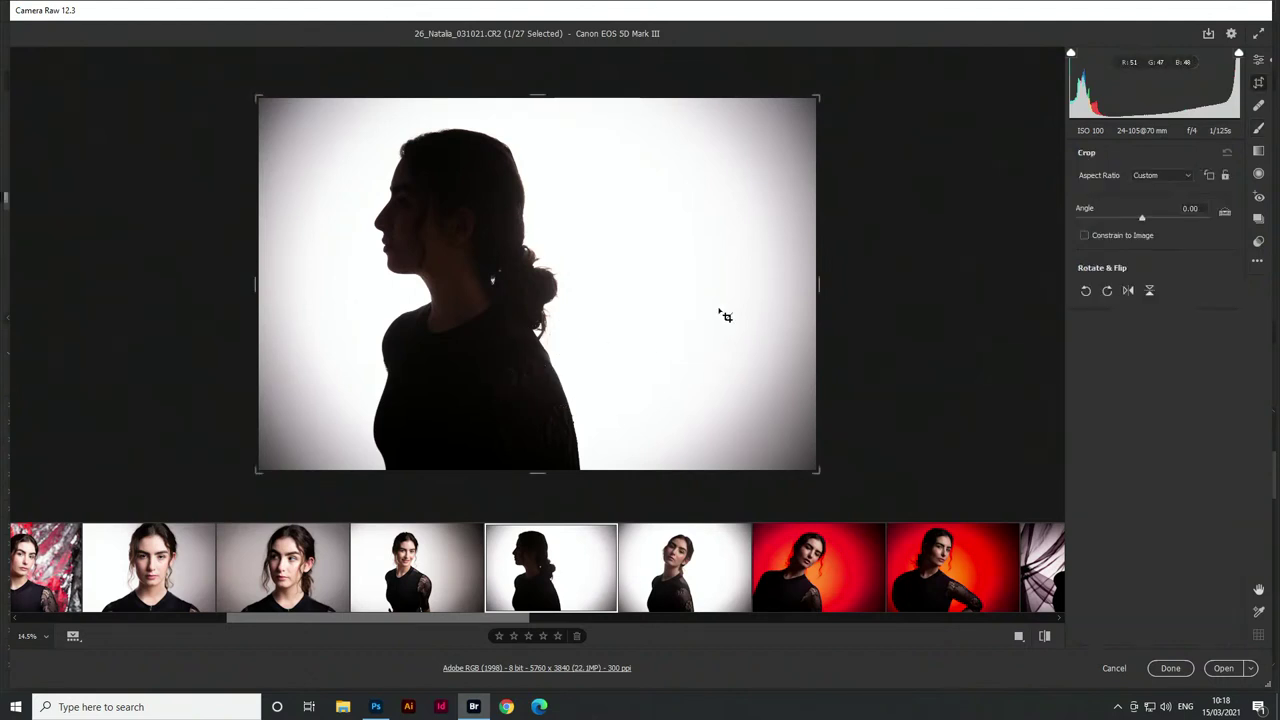
{"action": "left_click_drag", "start_coordinate": [808, 290], "coordinate": [724, 289]}
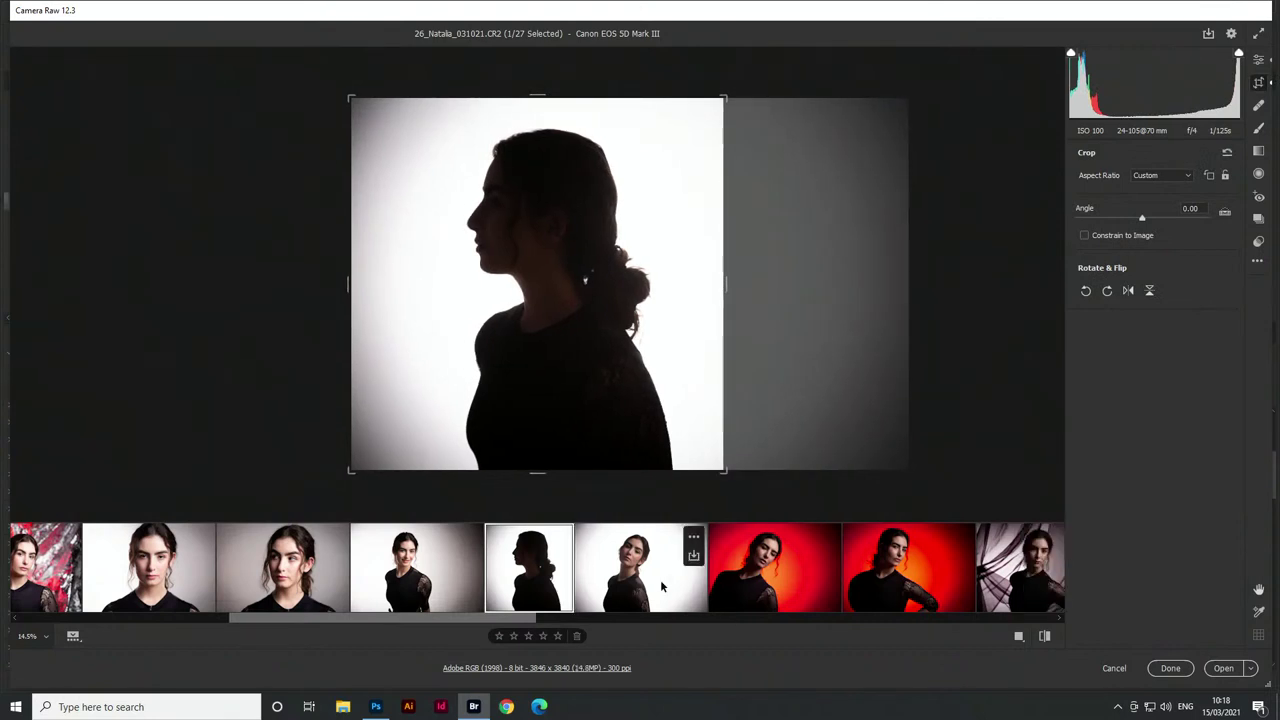
Set photo 27's overall exposure to +0.40 and contrast to +13
{"action": "left_click", "coordinate": [661, 587]}
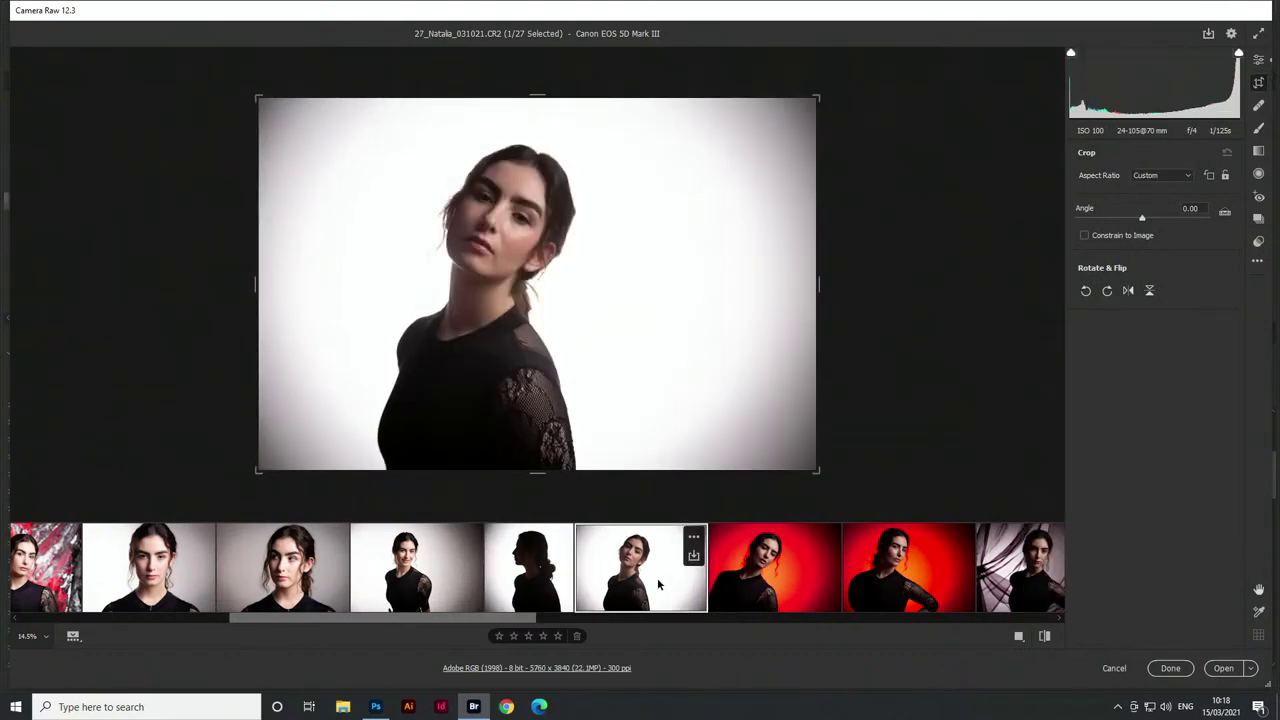
{"action": "key", "text": "e"}
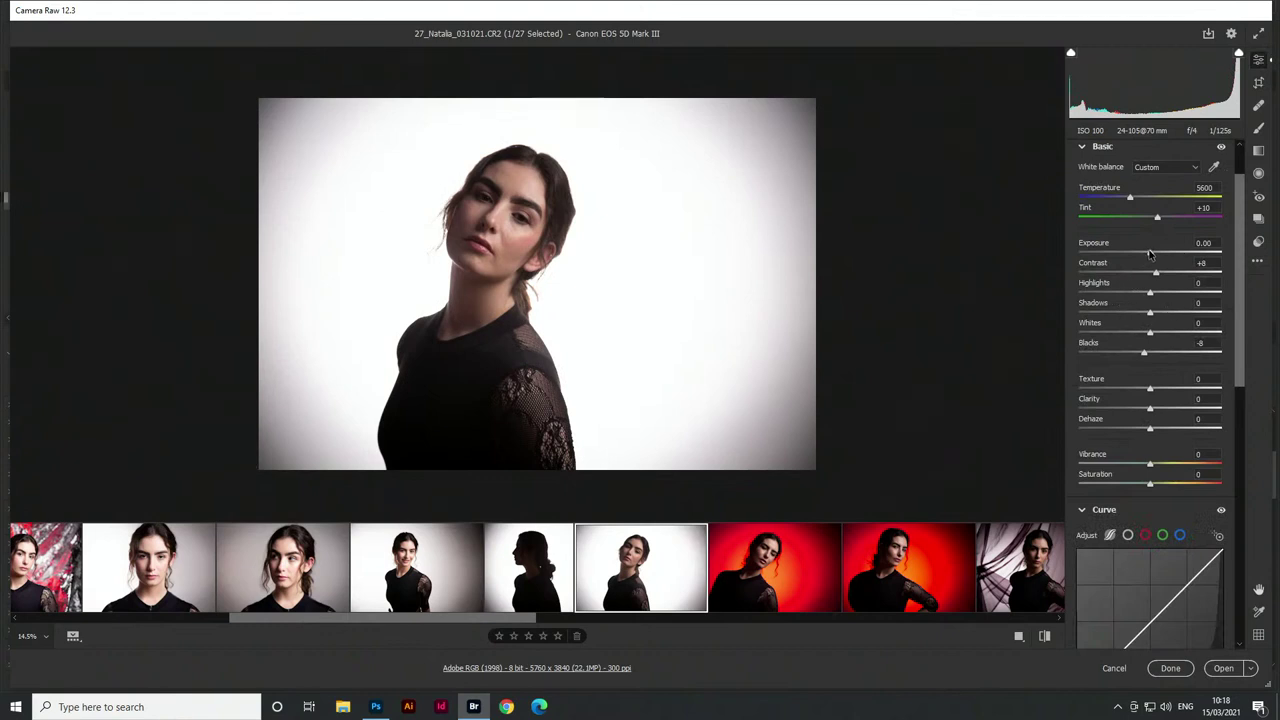
{"action": "left_click_drag", "start_coordinate": [1150, 254], "coordinate": [1160, 274]}
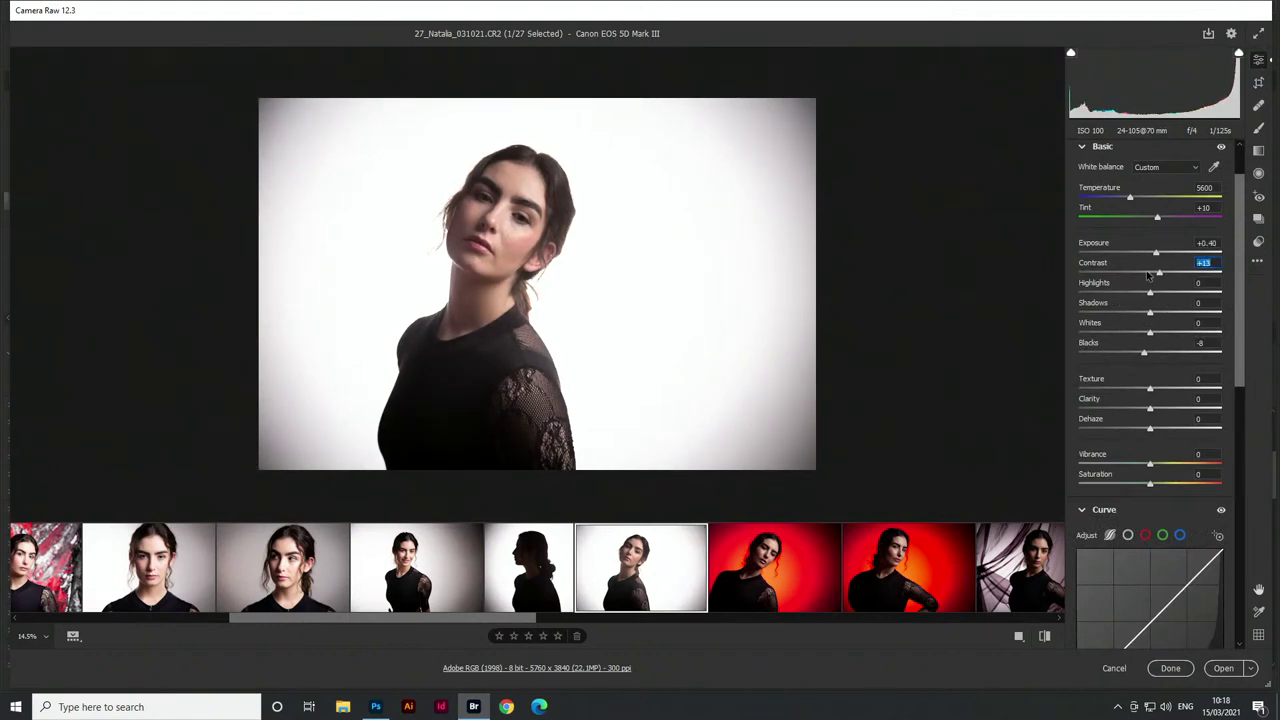
Brush over the face in photo 27 and reset the brush's texture, blacks, whites, highlights and contrast to 0
{"action": "key", "text": "k"}
{"action": "mouse_move", "coordinate": [500, 205]}
{"action": "left_mouse_down"}
{"action": "mouse_move", "coordinate": [456, 262]}
{"action": "mouse_move", "coordinate": [480, 225]}
{"action": "left_mouse_up"}
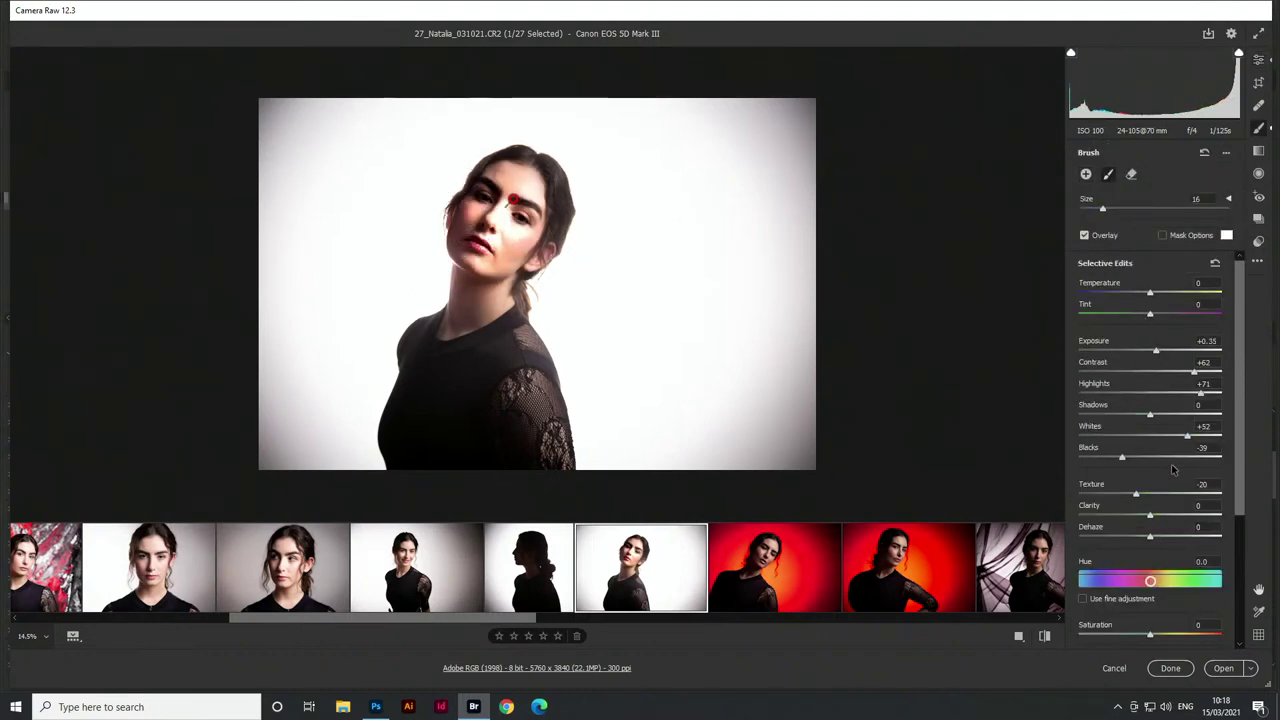
{"action": "left_click_drag", "start_coordinate": [1234, 437], "coordinate": [1243, 597]}
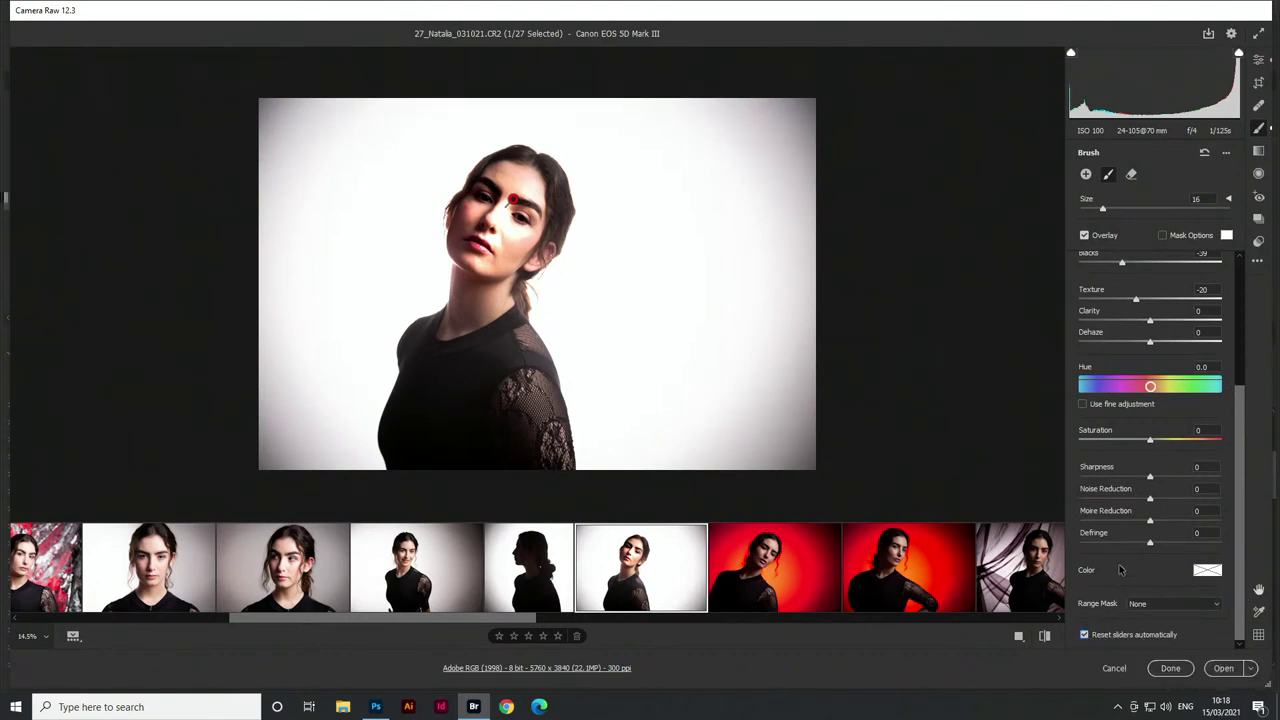
{"action": "scroll", "coordinate": [1148, 348], "scroll_direction": "up", "scroll_amount": 3}
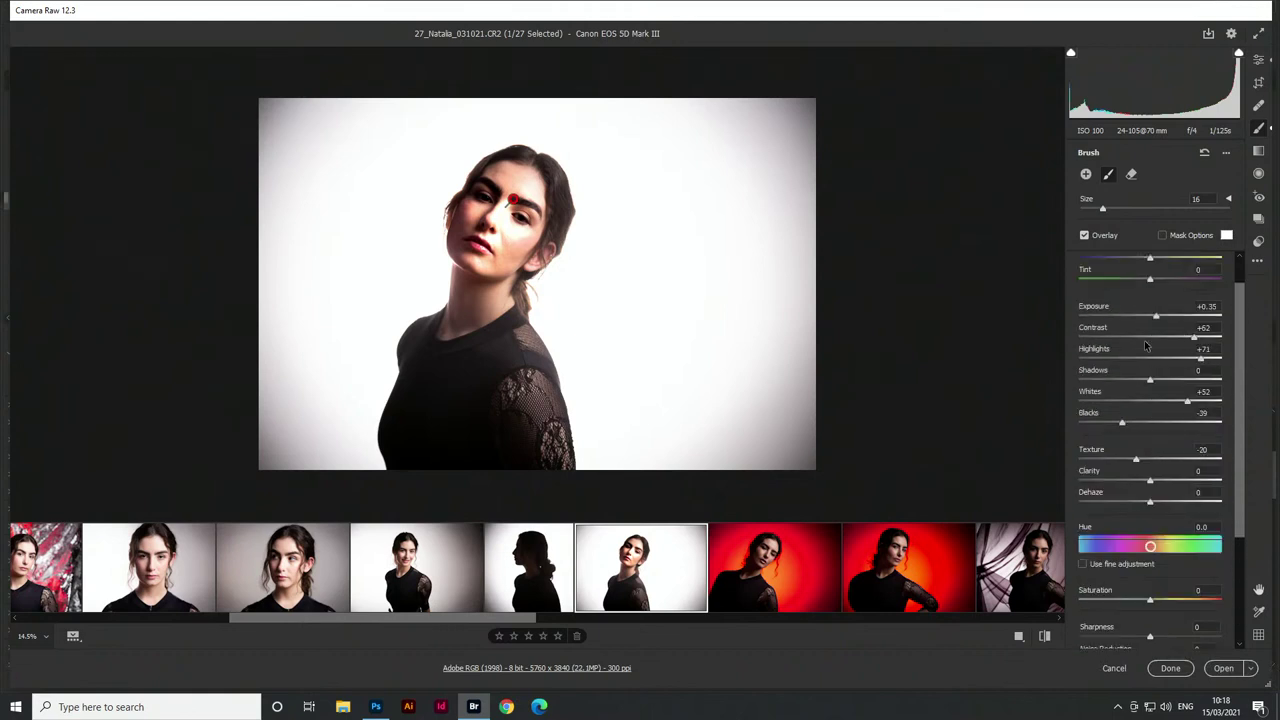
{"action": "left_click", "coordinate": [1135, 460]}
{"action": "double_click", "coordinate": [1135, 460]}
{"action": "double_click", "coordinate": [1121, 422]}
{"action": "left_click", "coordinate": [1188, 402]}
{"action": "double_click", "coordinate": [1188, 402]}
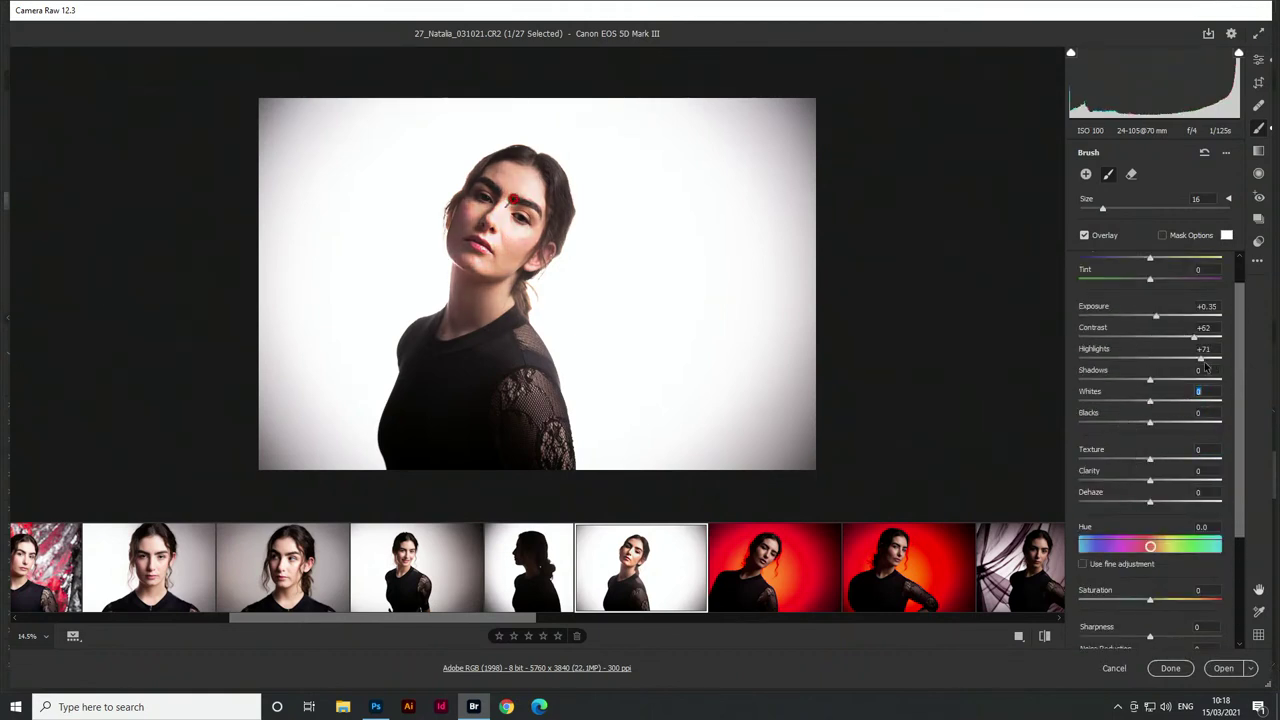
{"action": "left_click", "coordinate": [1199, 355]}
{"action": "double_click", "coordinate": [1199, 355]}
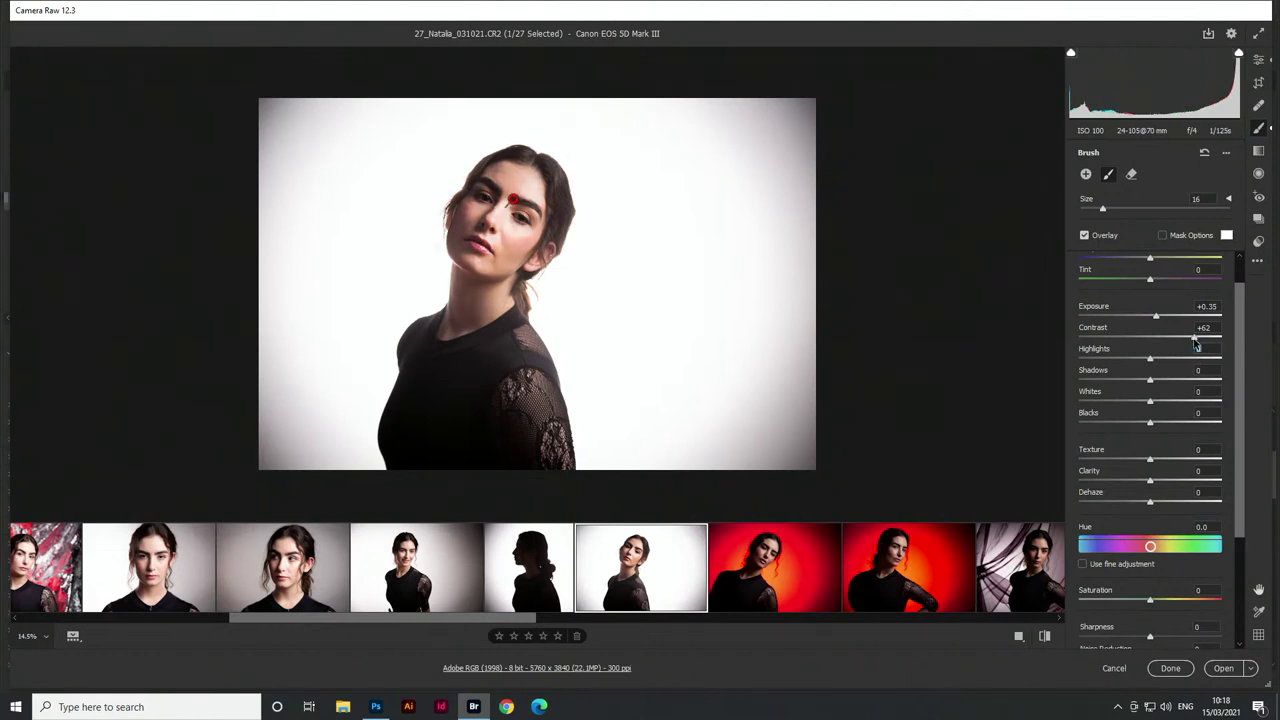
{"action": "left_click", "coordinate": [1200, 328]}
{"action": "double_click", "coordinate": [1200, 328]}
{"action": "scroll", "coordinate": [1185, 370], "scroll_direction": "up", "scroll_amount": 1}
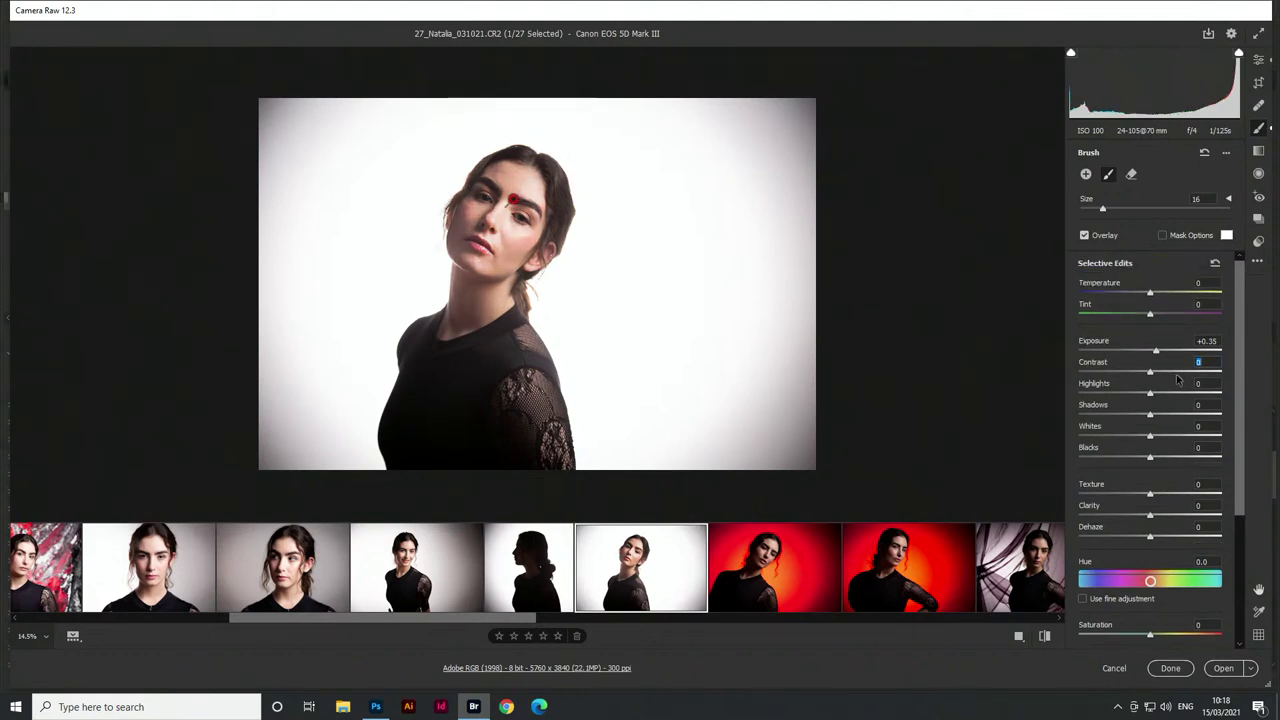
Set the face brush adjustment on photo 27 to exposure +0.50 and shadows +14
{"action": "left_click_drag", "start_coordinate": [1156, 351], "coordinate": [1159, 352]}
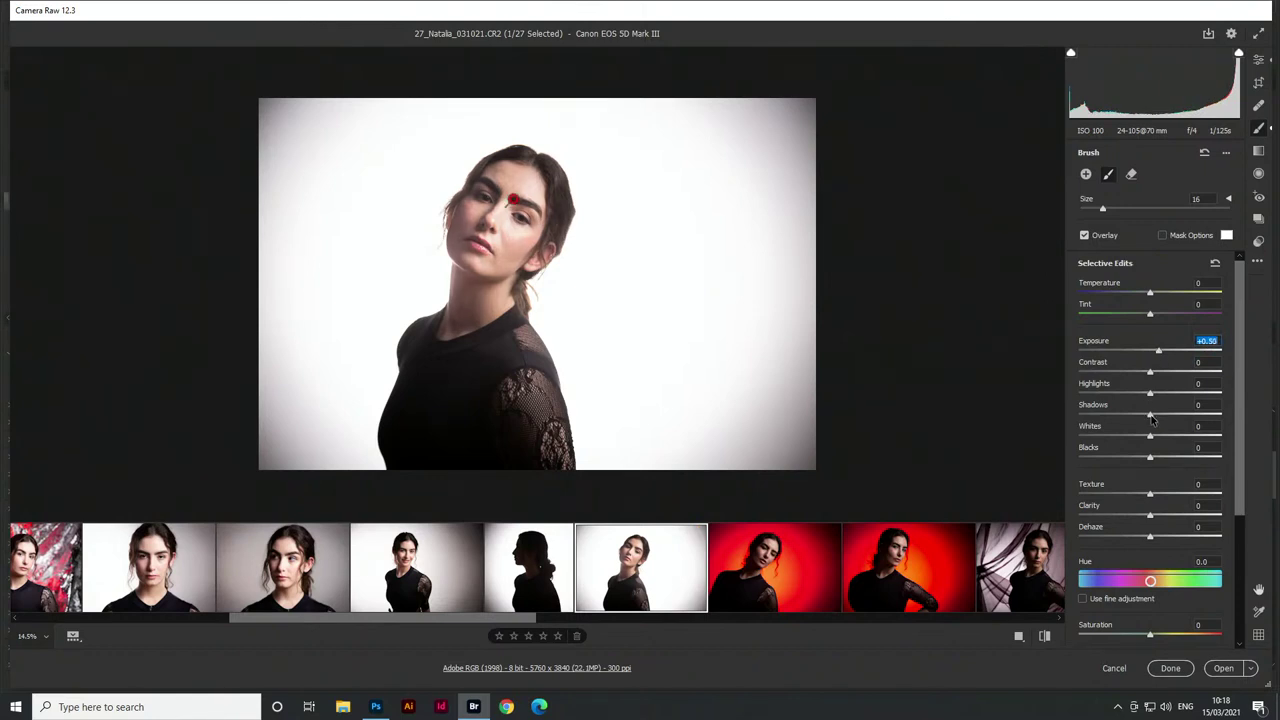
{"action": "left_click_drag", "start_coordinate": [1150, 415], "coordinate": [1162, 419]}
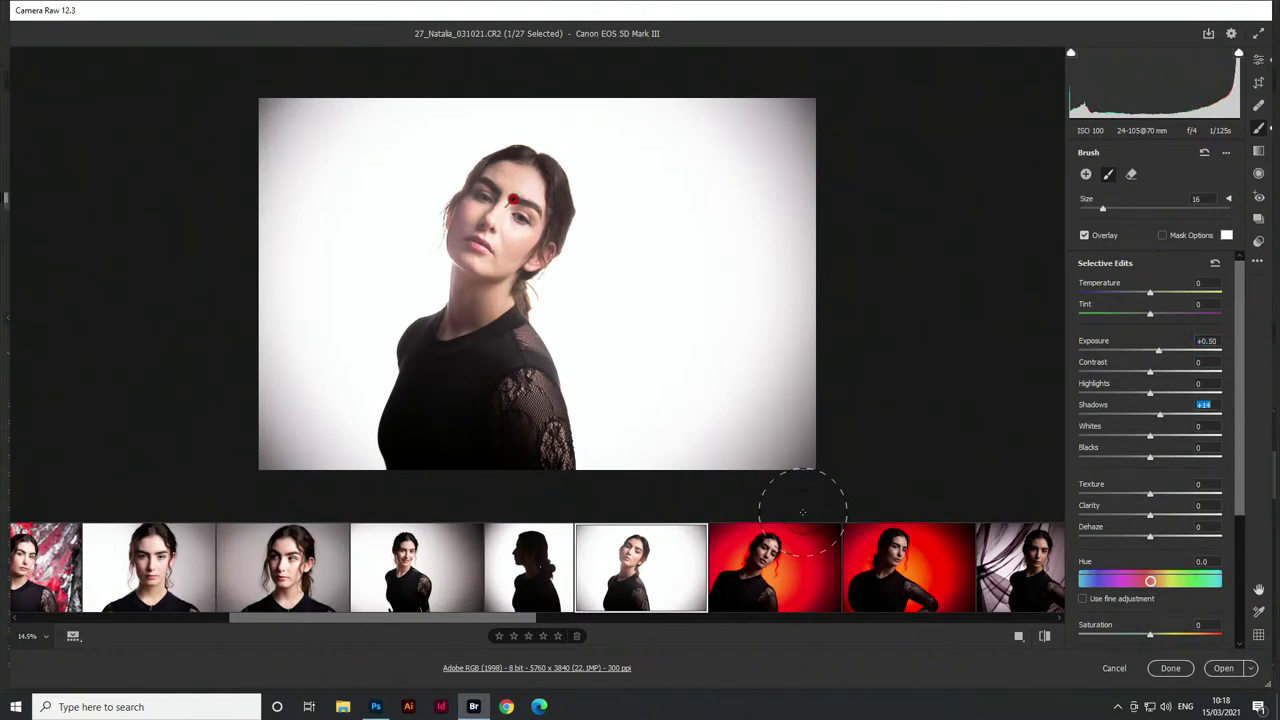
{"action": "left_click_drag", "start_coordinate": [1150, 371], "coordinate": [1161, 372]}
Brush over the face in photo 28 and set the brush exposure to +0.65
{"action": "left_click", "coordinate": [790, 592]}
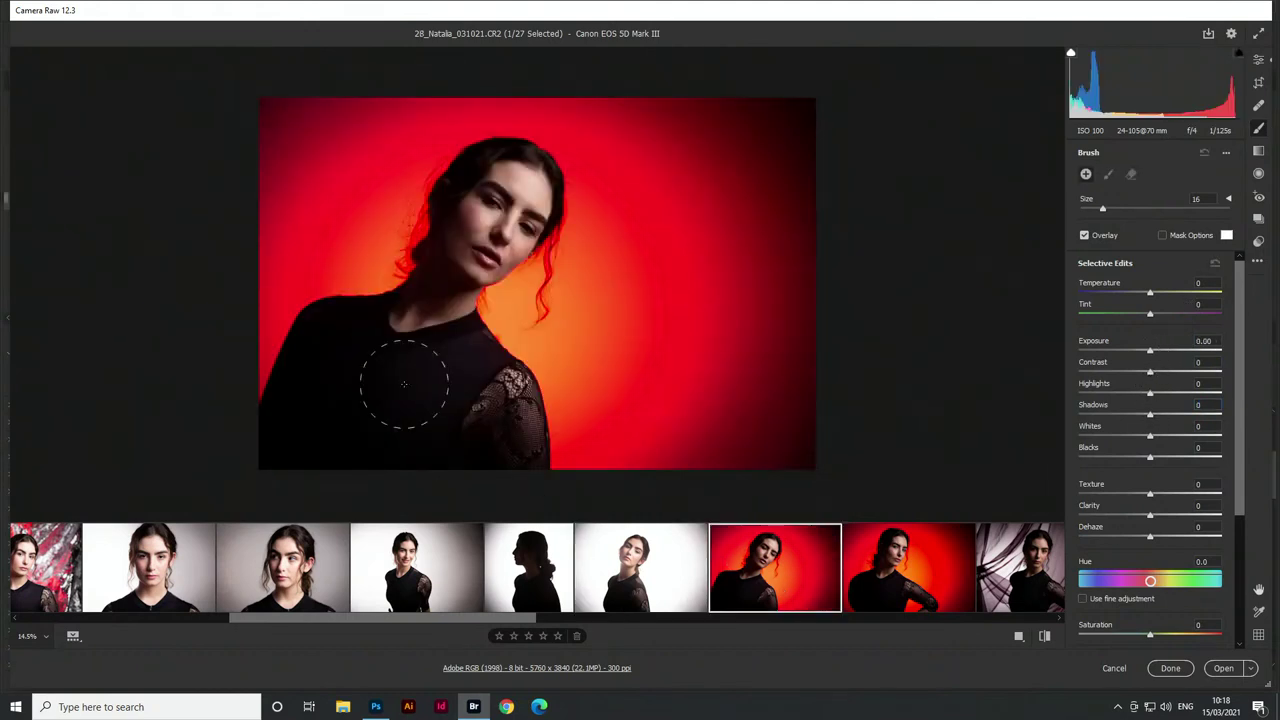
{"action": "key", "text": "e"}
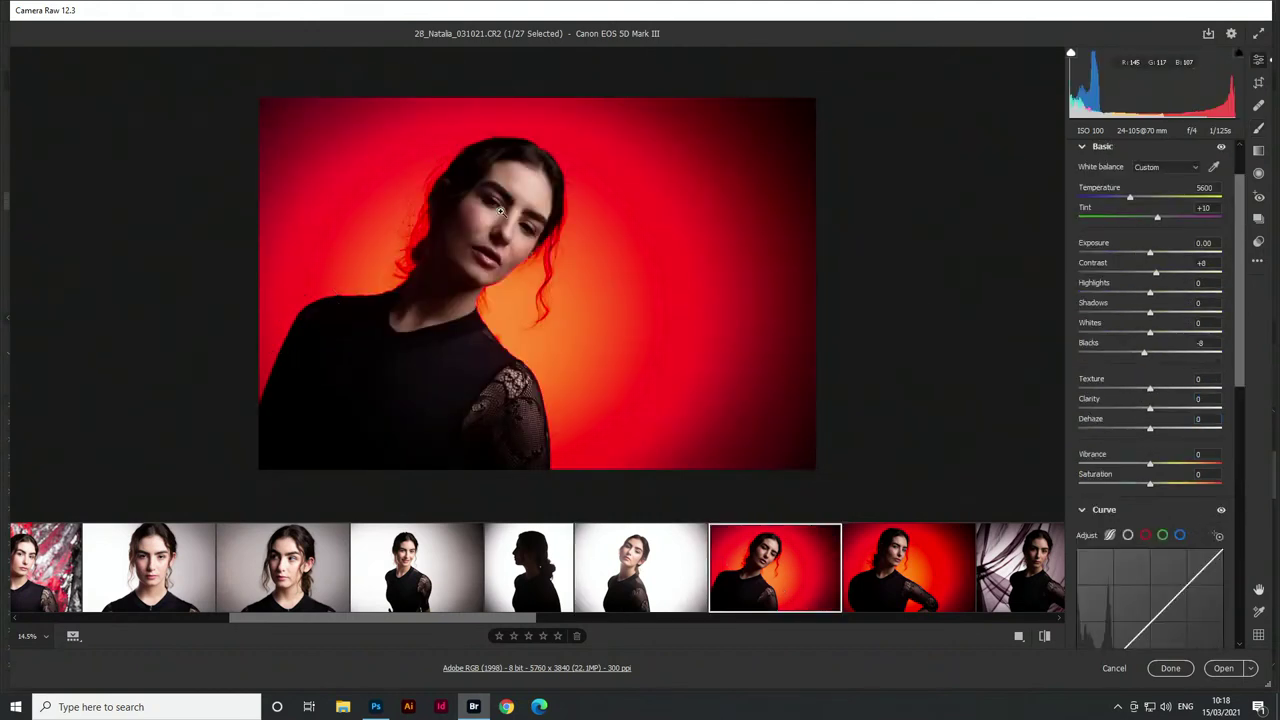
{"action": "key", "text": "k"}
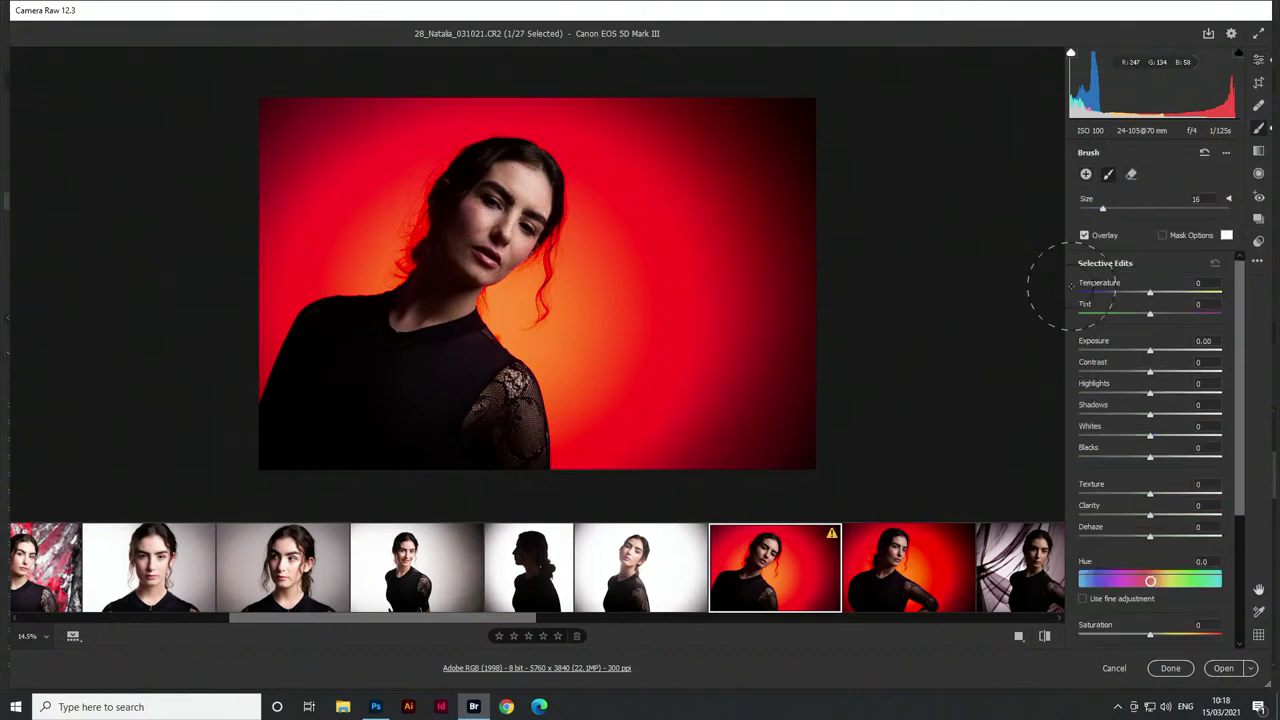
{"action": "left_click_drag", "start_coordinate": [1150, 351], "coordinate": [1163, 352]}
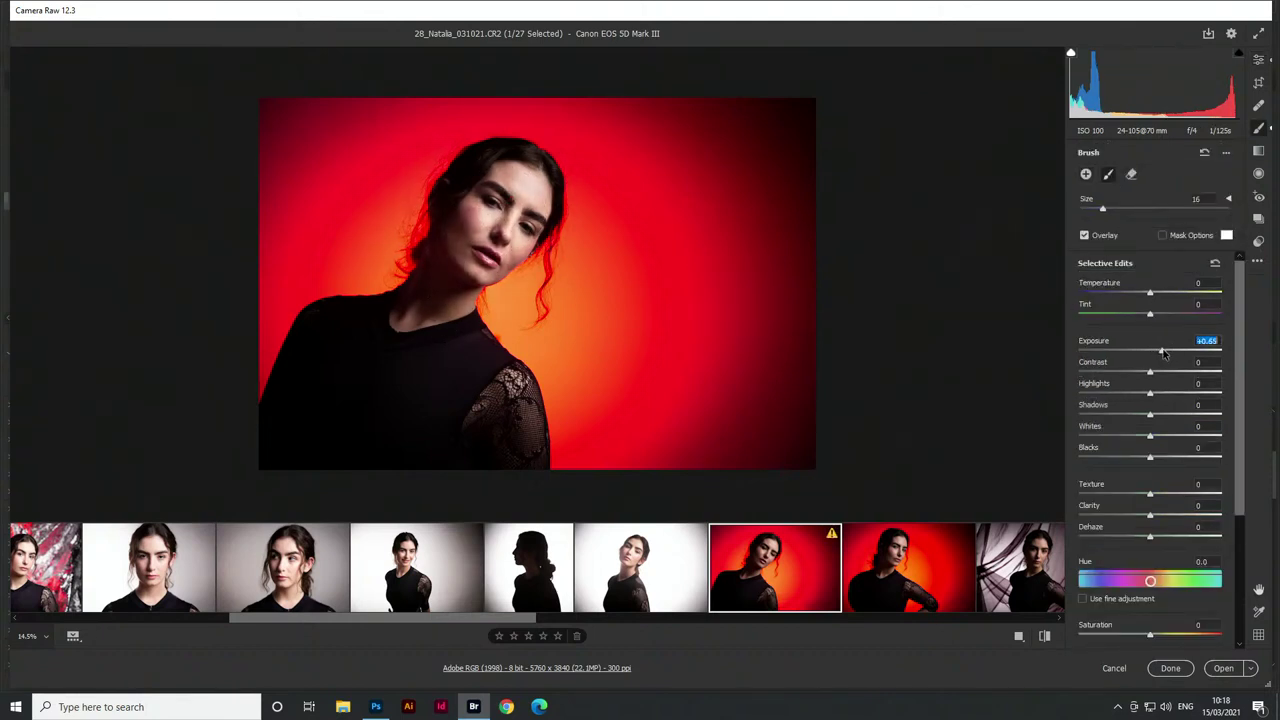
On photo 29, set the brush exposure to +0.35, turn off automatic slider reset, and brush over the face and neck
{"action": "left_click", "coordinate": [885, 590]}
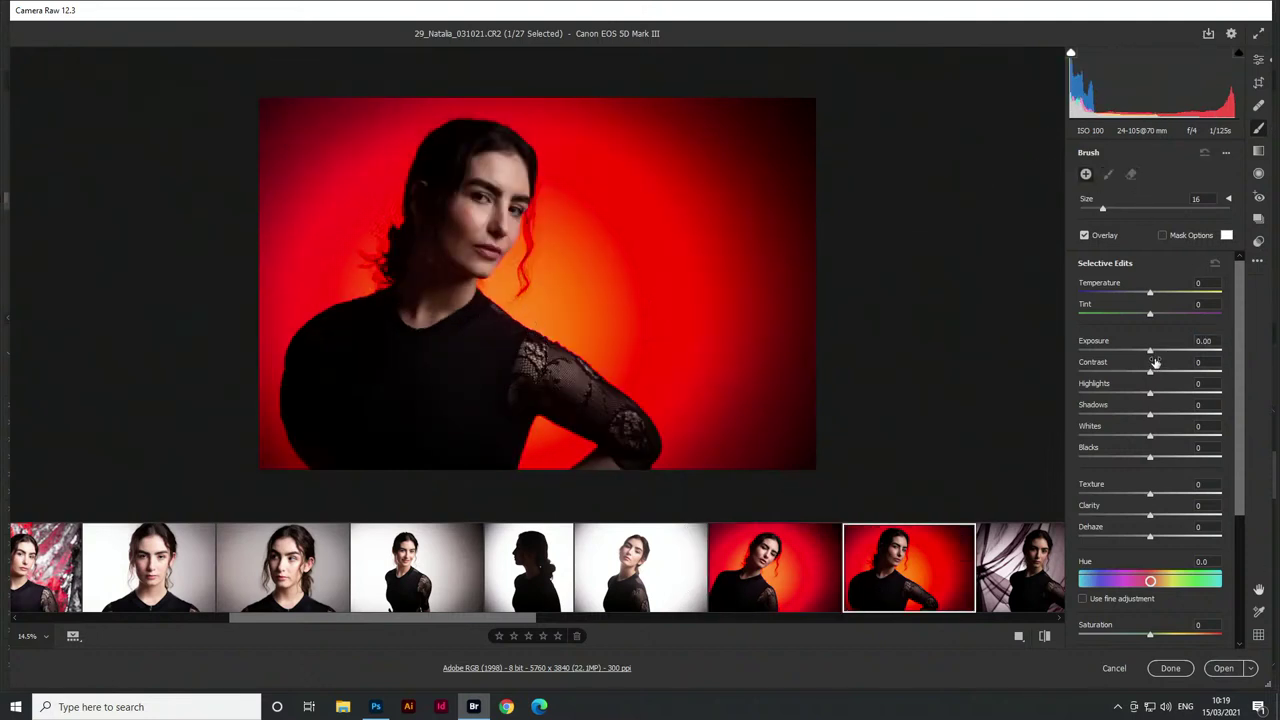
{"action": "left_click_drag", "start_coordinate": [1152, 351], "coordinate": [1157, 351]}
{"action": "left_click_drag", "start_coordinate": [1241, 347], "coordinate": [1266, 577]}
{"action": "left_click", "coordinate": [1084, 634]}
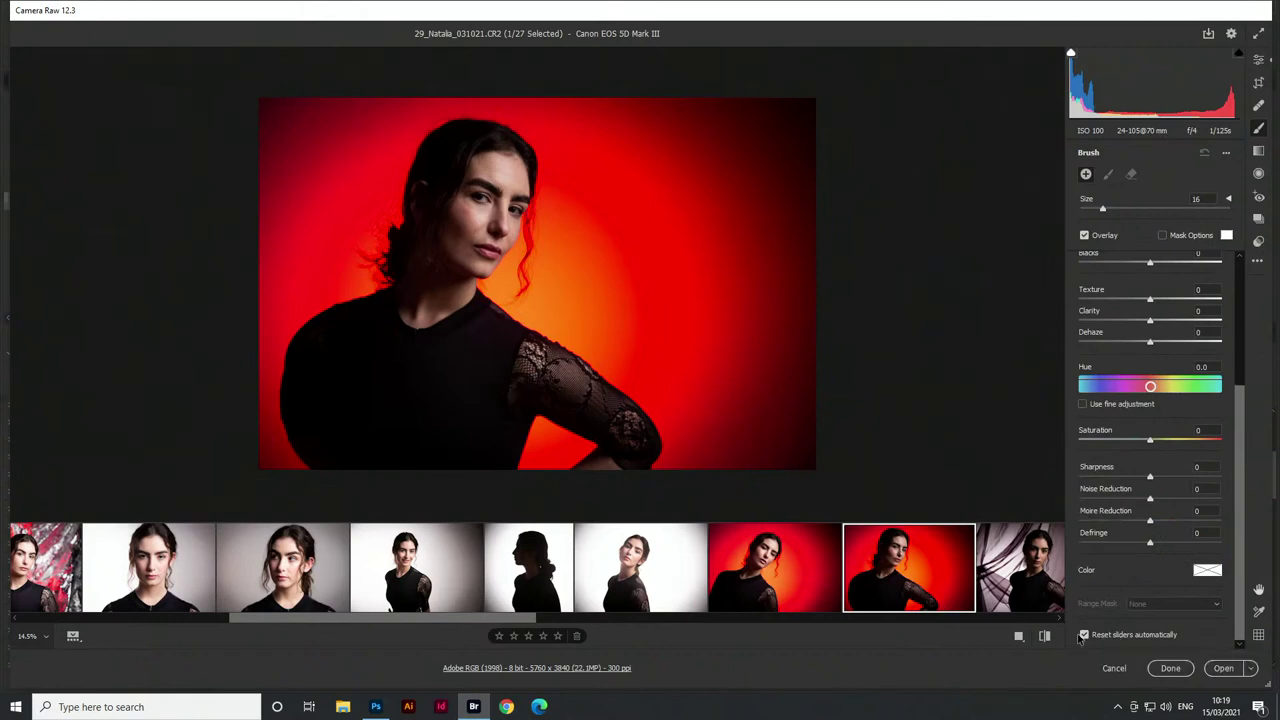
{"action": "mouse_move", "coordinate": [453, 300]}
{"action": "left_mouse_down"}
{"action": "mouse_move", "coordinate": [490, 192]}
{"action": "mouse_move", "coordinate": [475, 275]}
{"action": "mouse_move", "coordinate": [435, 318]}
{"action": "left_mouse_up"}
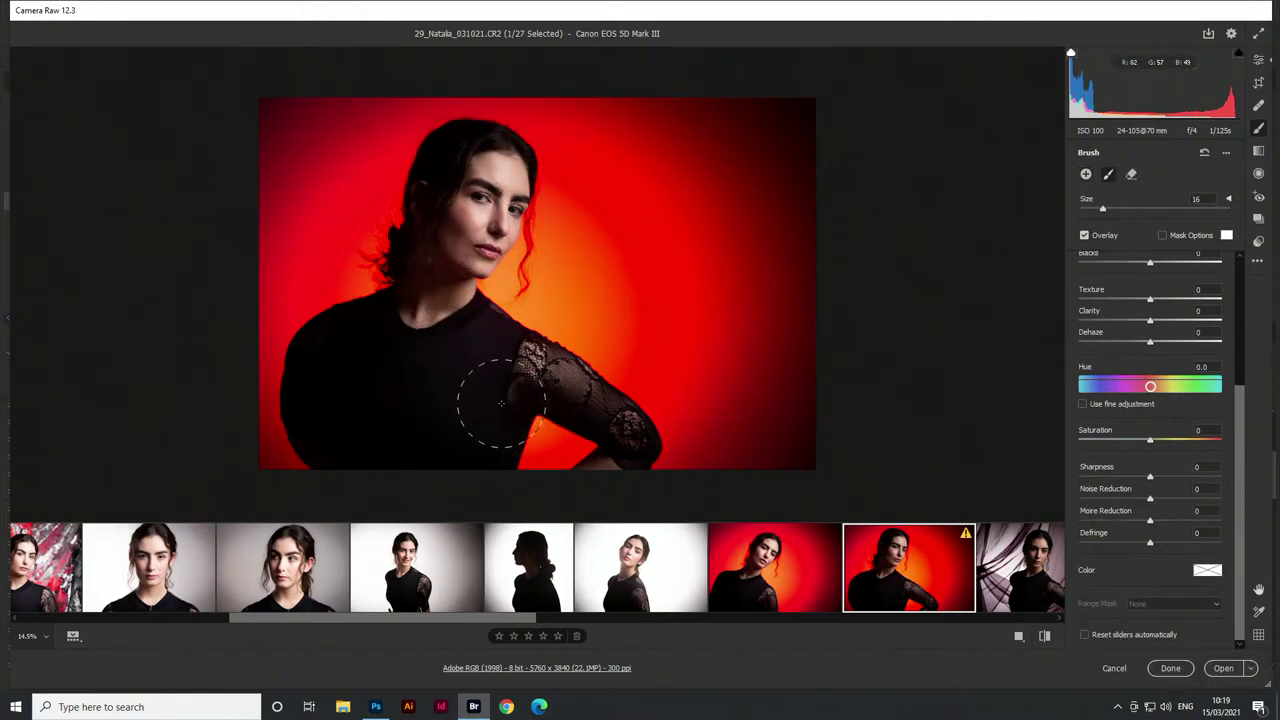
Raise photo 30's overall exposure to +0.75
{"action": "key", "text": "Right"}
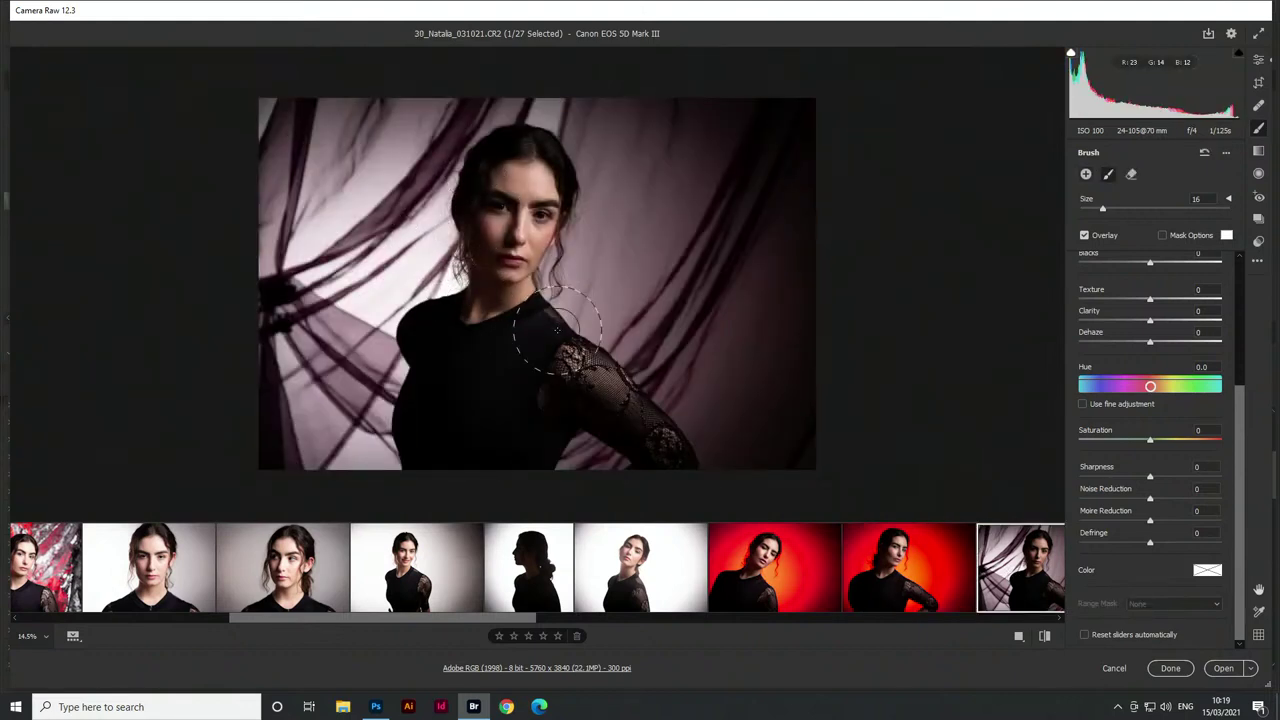
{"action": "key", "text": "e"}
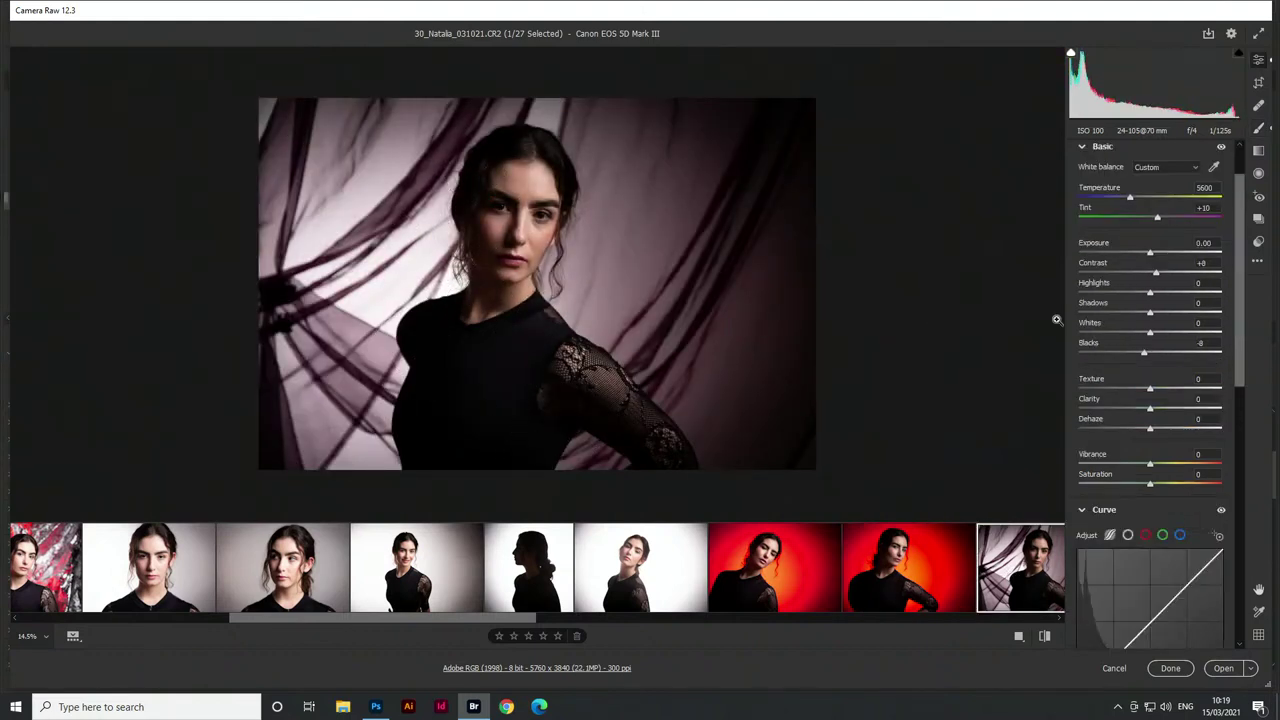
{"action": "left_click_drag", "start_coordinate": [1150, 252], "coordinate": [1161, 252]}
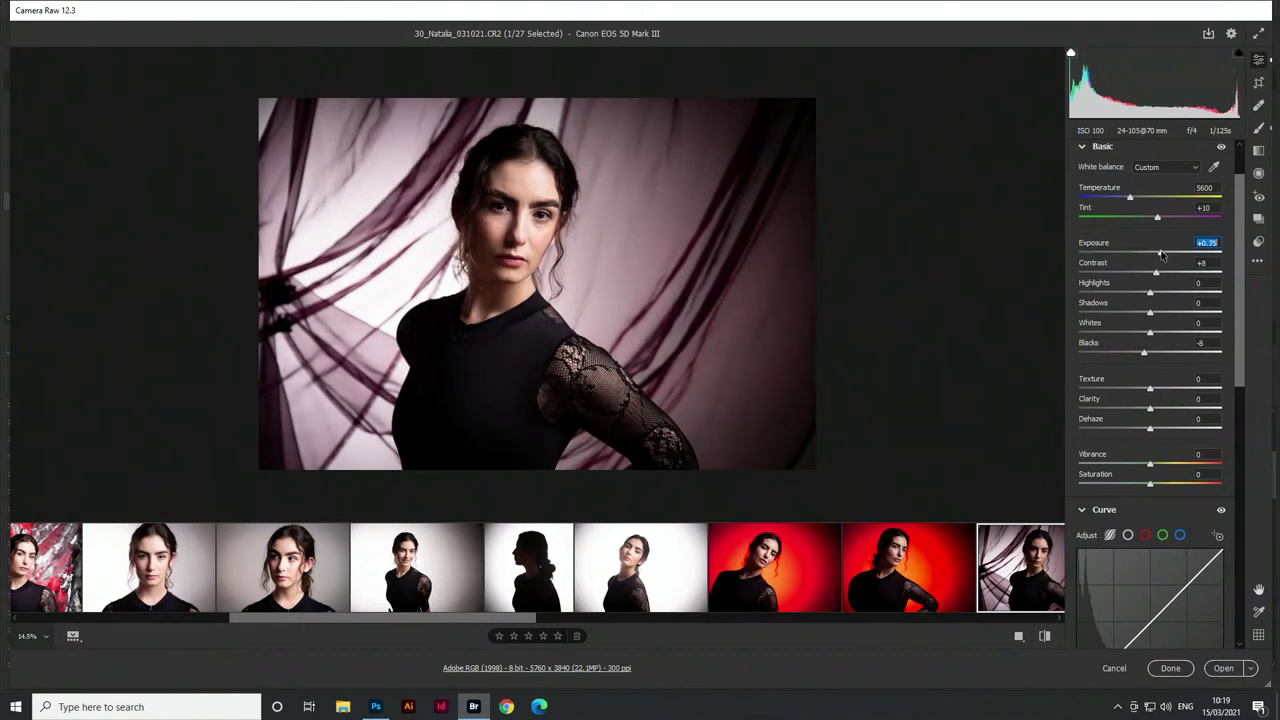
Brush over the face in photo 31 with the retained brush settings
{"action": "left_click_drag", "start_coordinate": [503, 624], "coordinate": [667, 631]}
{"action": "left_click", "coordinate": [597, 567]}
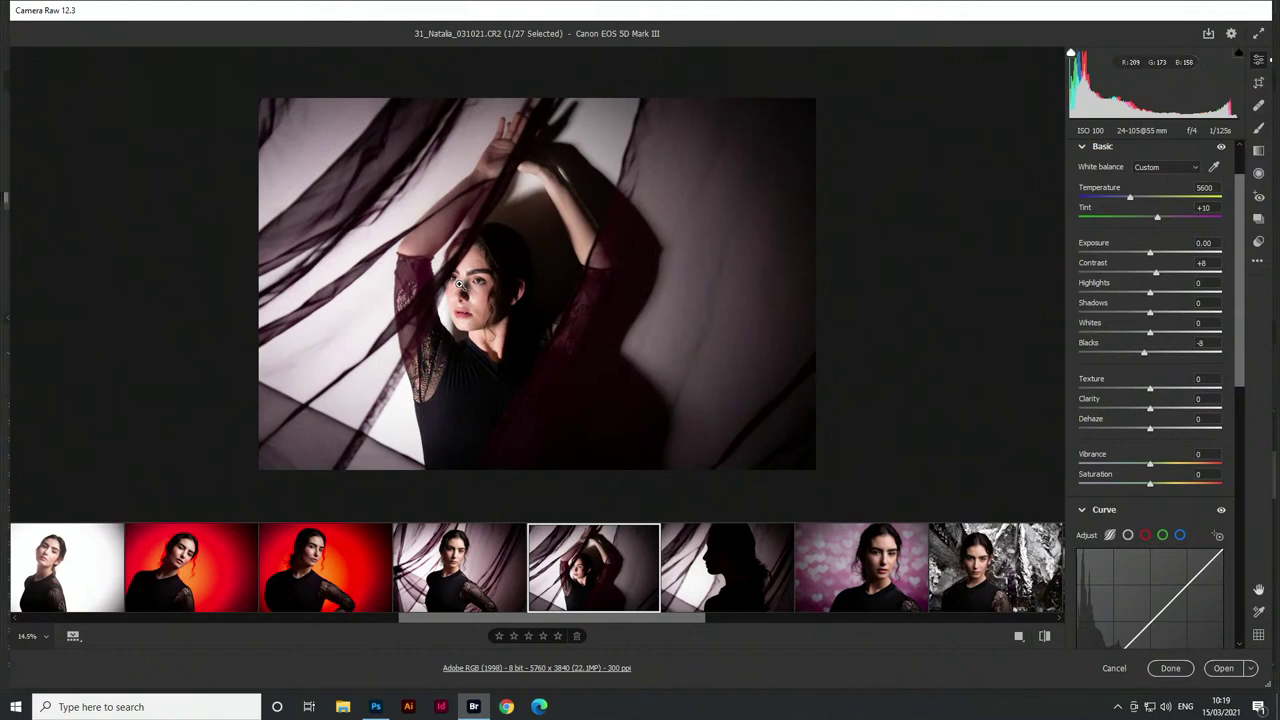
{"action": "key", "text": "k"}
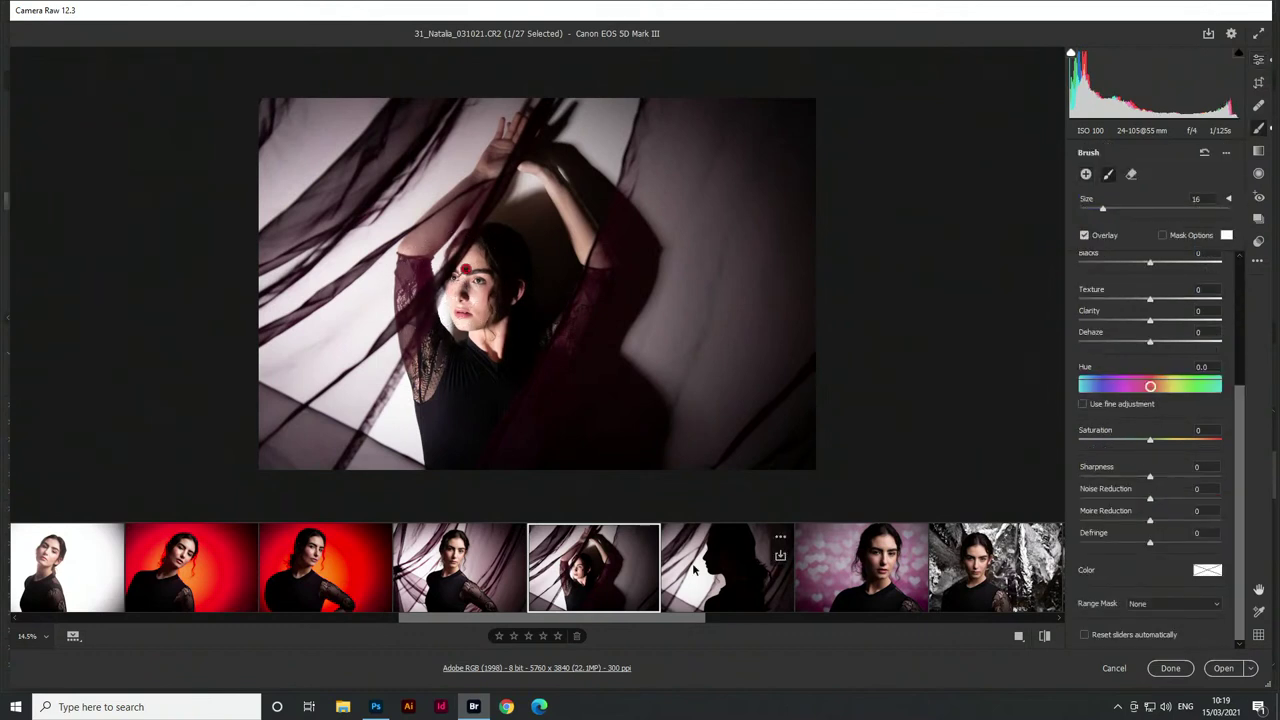
Set silhouette photo 32's overall exposure to +1.20, blacks to -22 and contrast to +18
{"action": "left_click", "coordinate": [692, 595]}
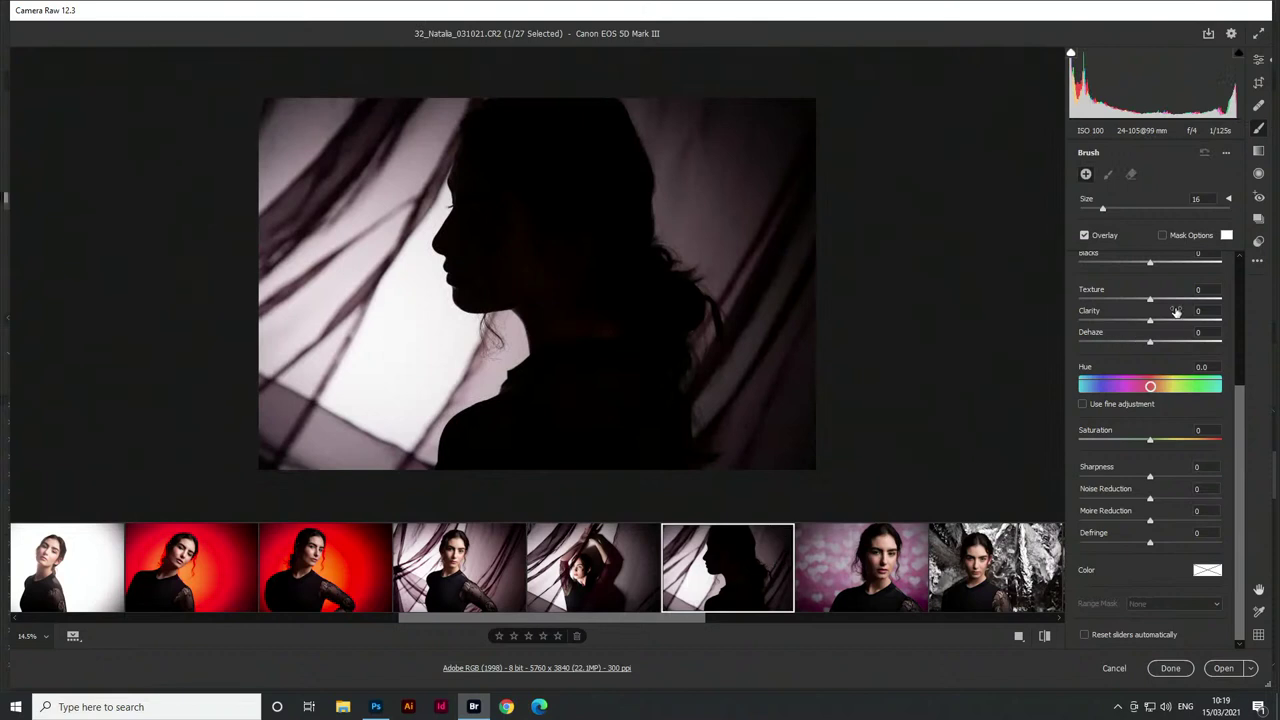
{"action": "key", "text": "k"}
{"action": "left_click_drag", "start_coordinate": [1160, 255], "coordinate": [1167, 254]}
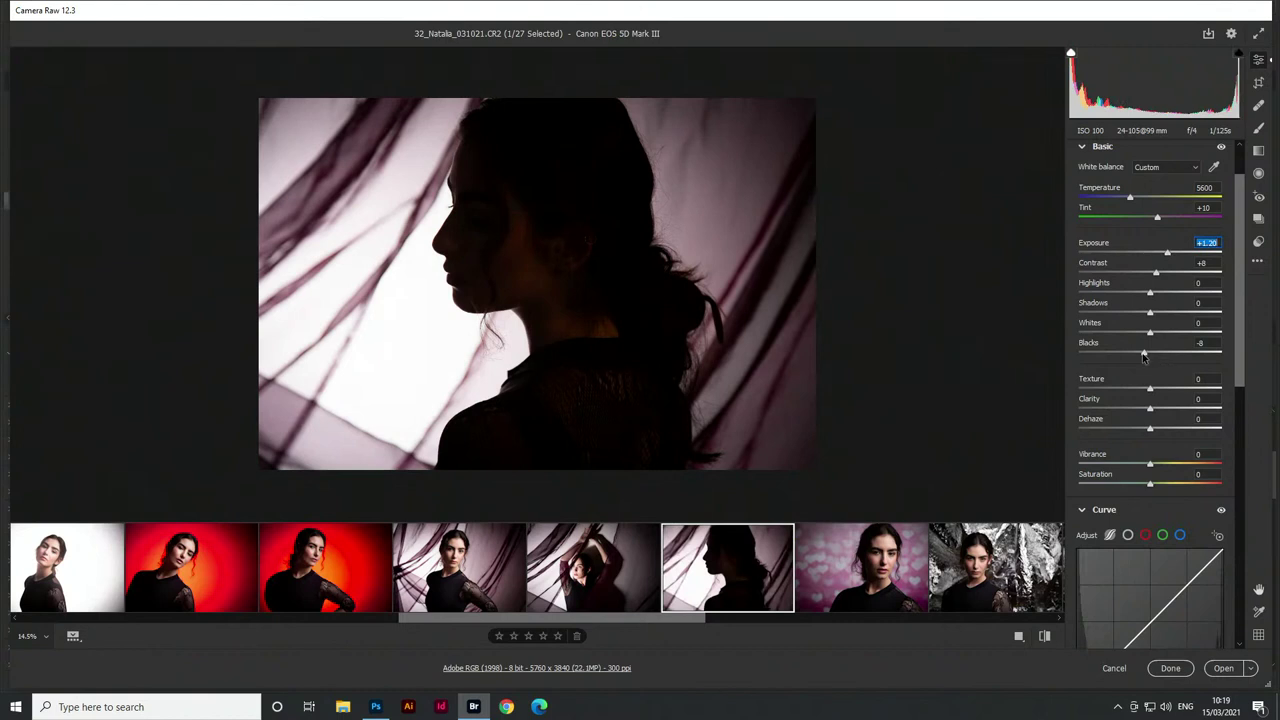
{"action": "left_click_drag", "start_coordinate": [1144, 357], "coordinate": [1133, 356]}
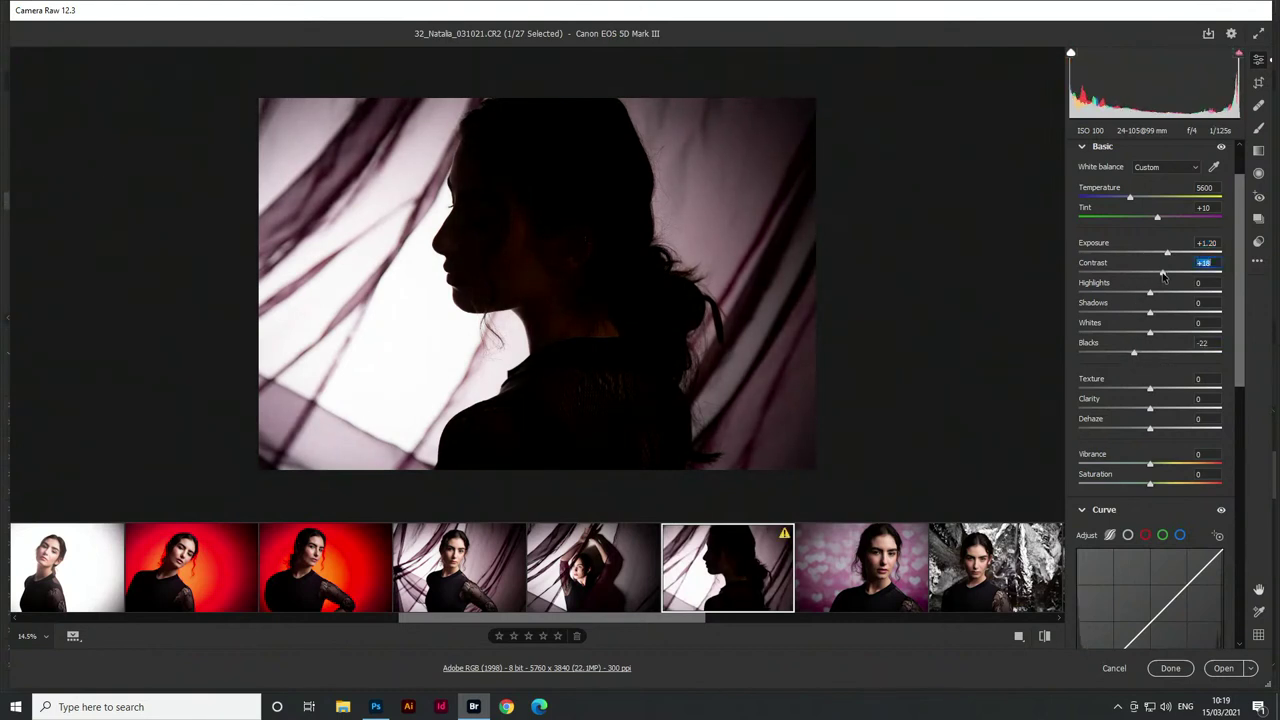
Raise photo 33's overall exposure to +0.50
{"action": "left_click", "coordinate": [864, 588]}
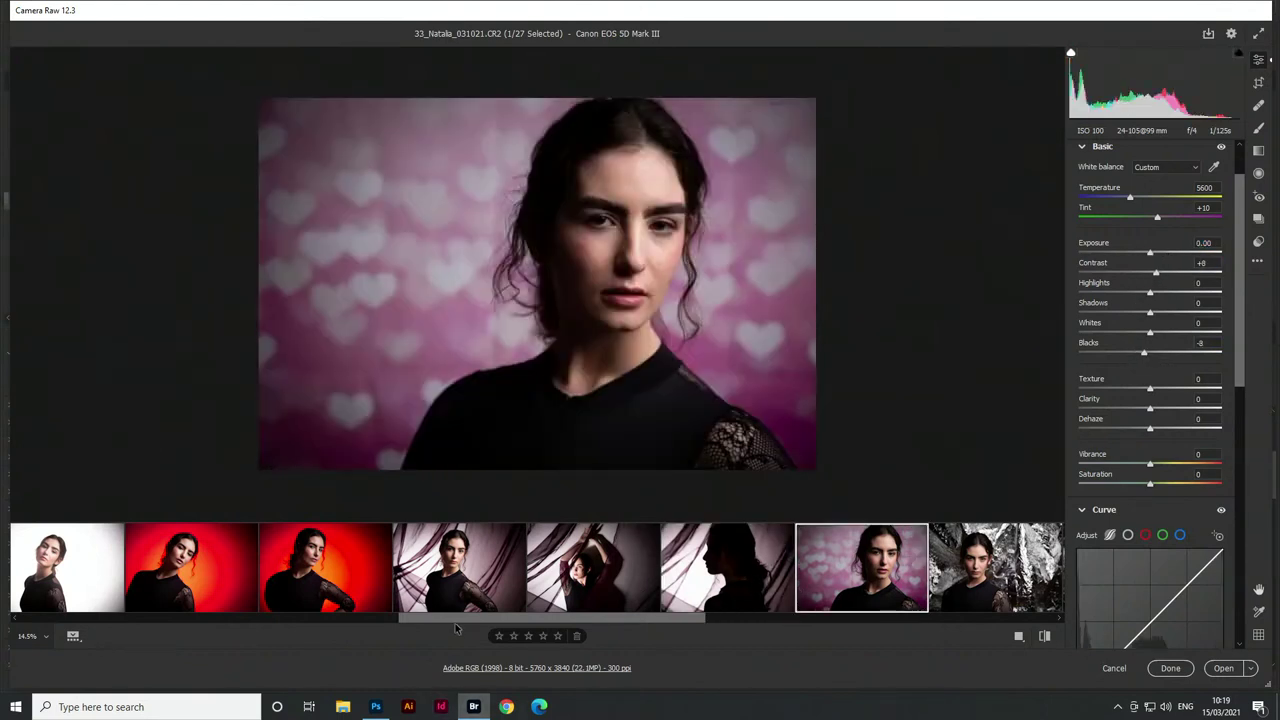
{"action": "left_click_drag", "start_coordinate": [455, 620], "coordinate": [606, 621]}
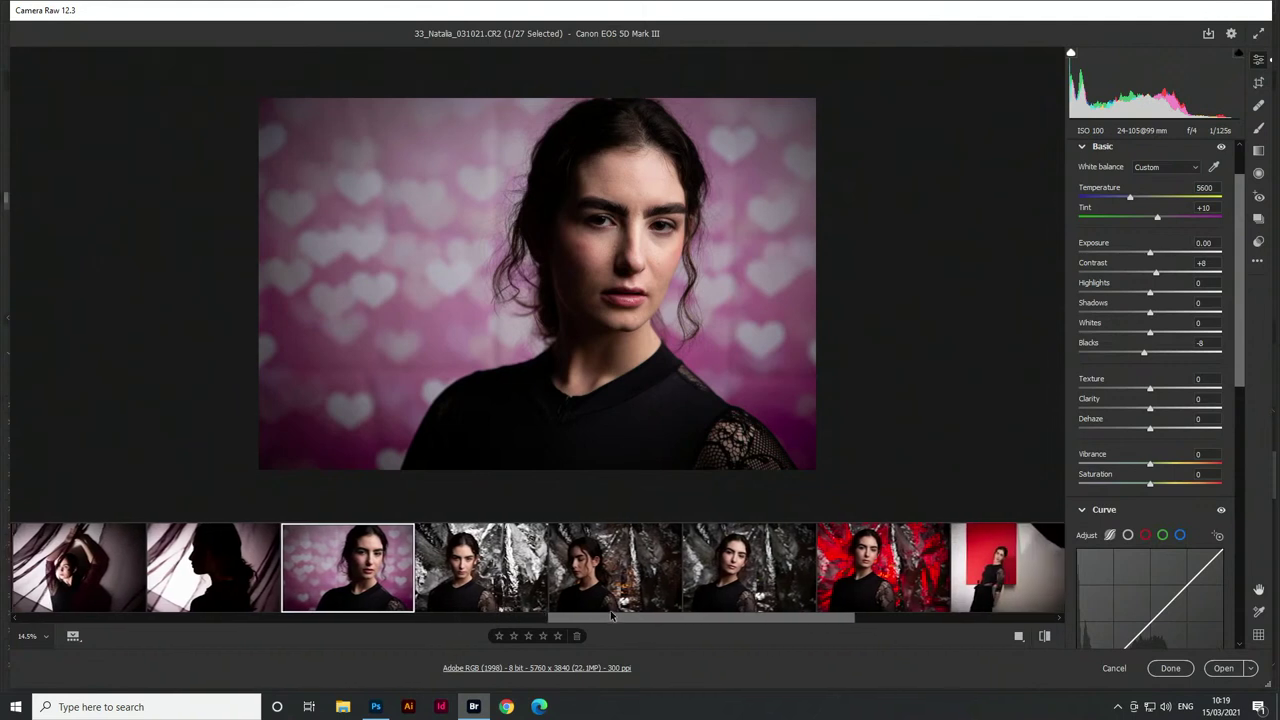
{"action": "left_click_drag", "start_coordinate": [1149, 253], "coordinate": [1157, 252]}
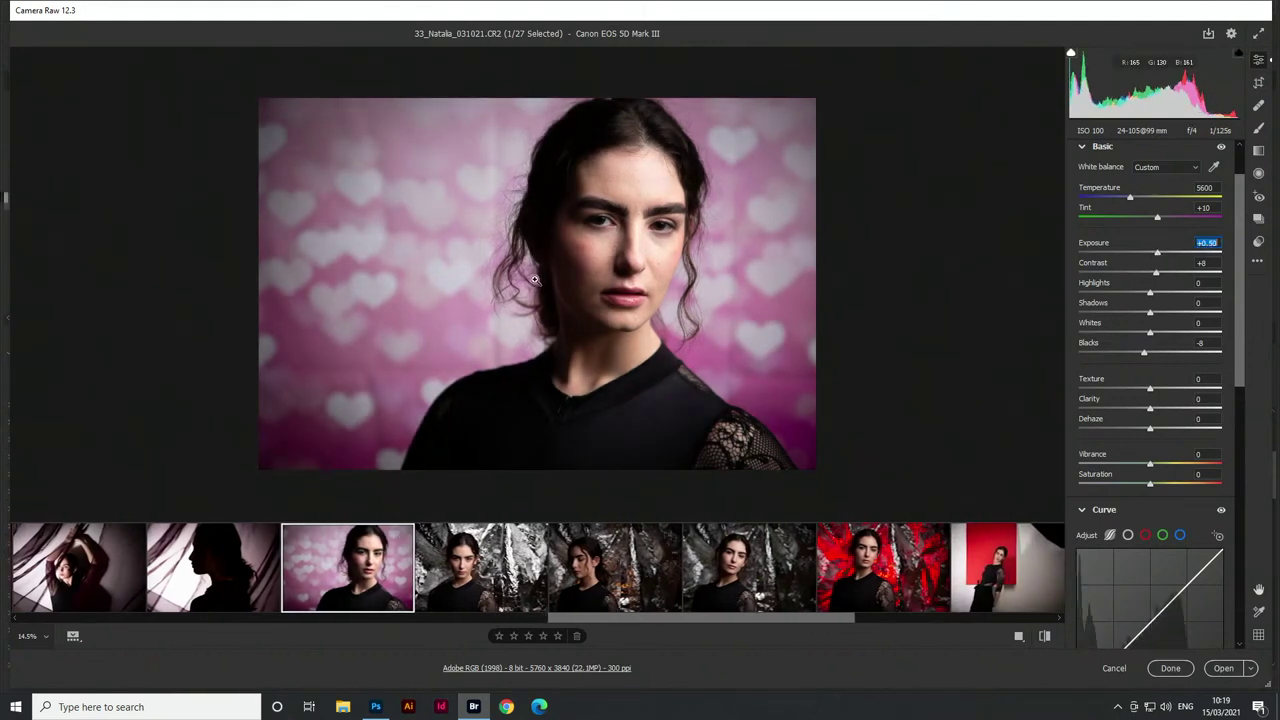
Brush over the faces in photos 33 and 34 with the retained brush settings
{"action": "key", "text": "k"}
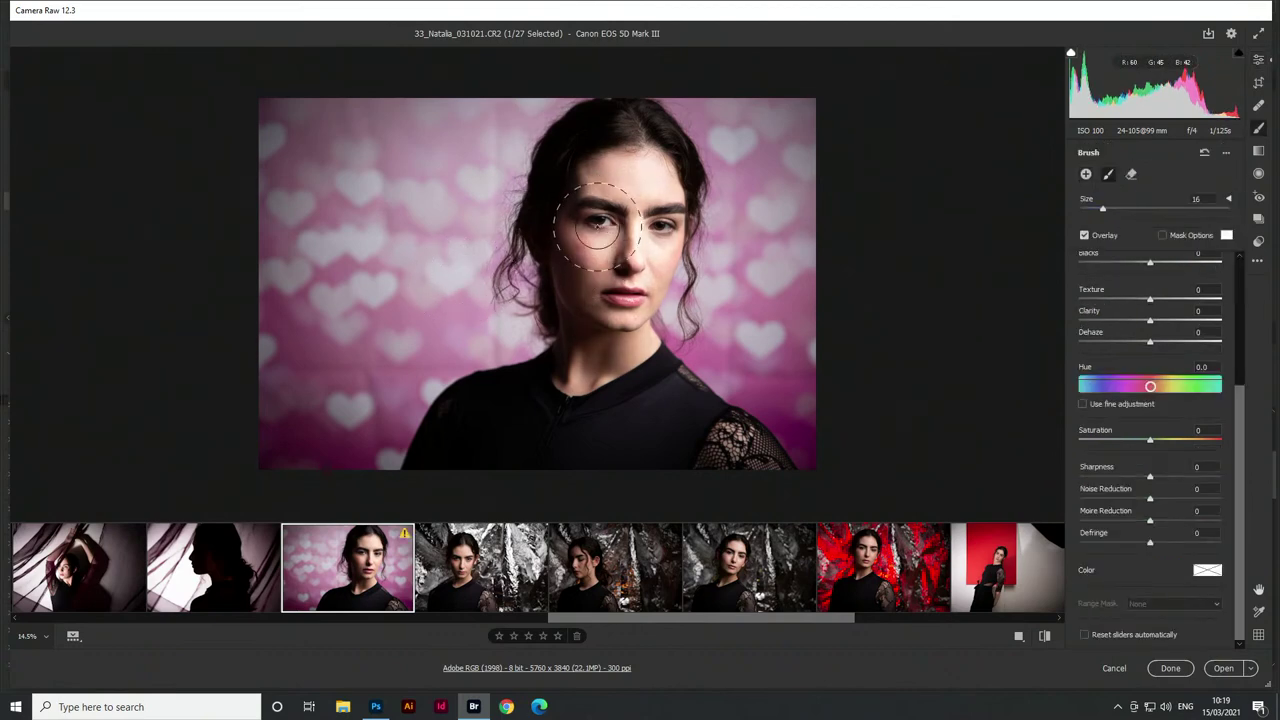
{"action": "left_click", "coordinate": [605, 191]}
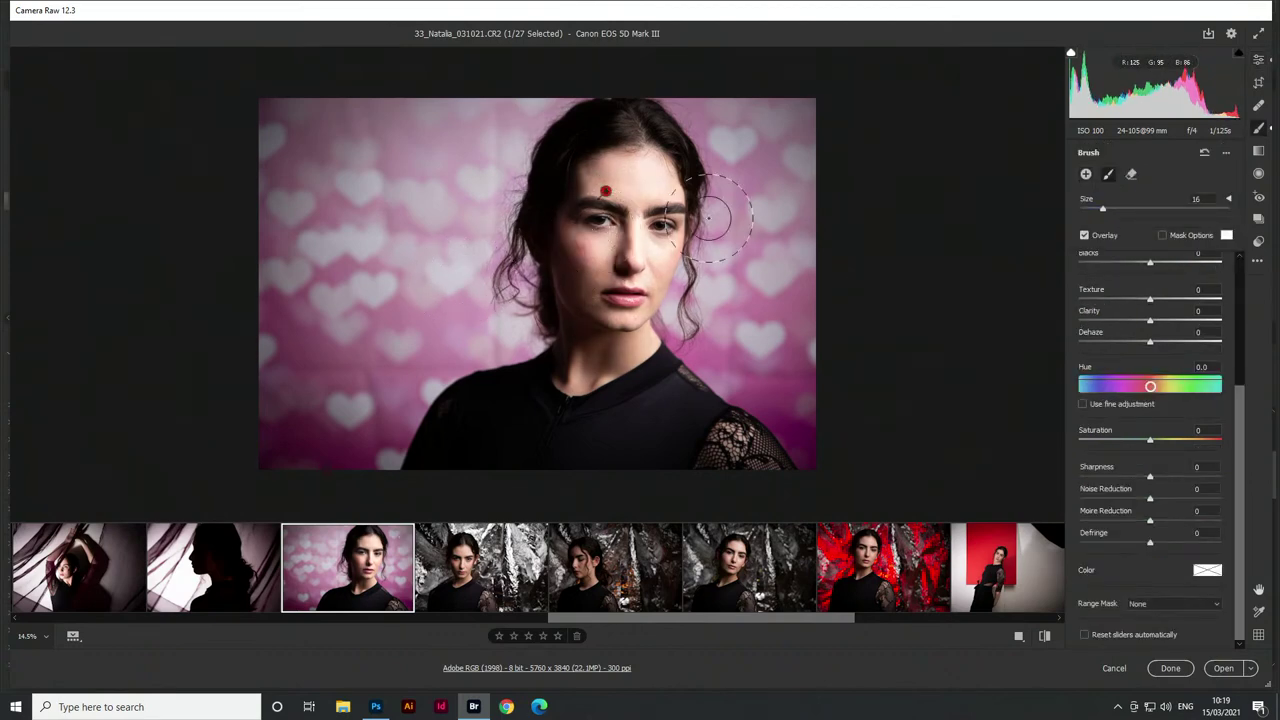
{"action": "left_click", "coordinate": [471, 596]}
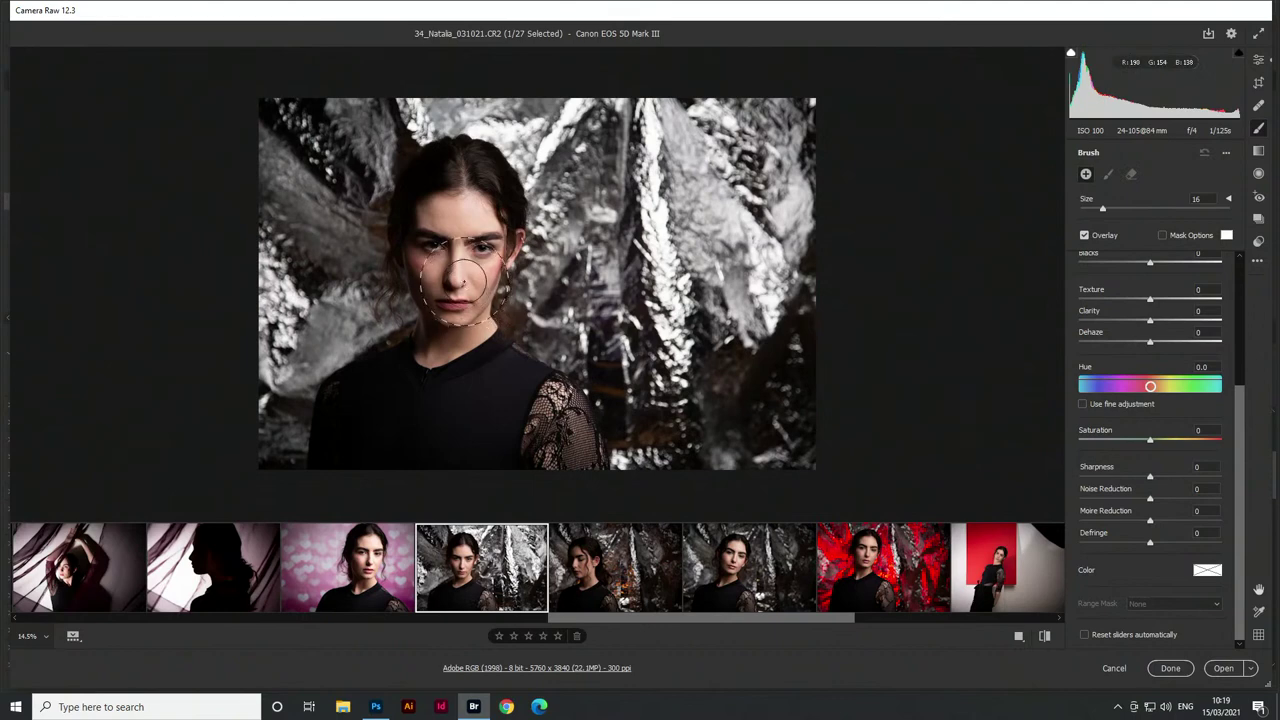
{"action": "left_click", "coordinate": [448, 275]}
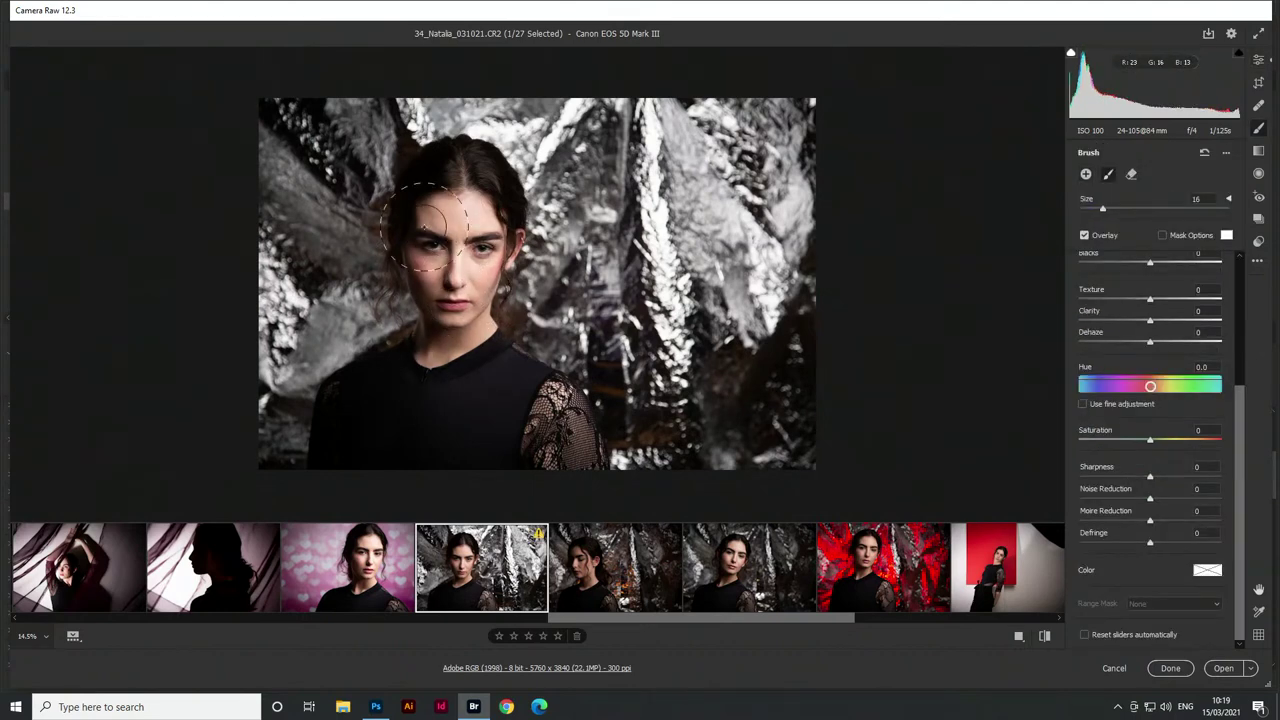
Raise photo 35's overall exposure to +1.05 and brush over the face with an exposure of +0.35
{"action": "left_click", "coordinate": [600, 603]}
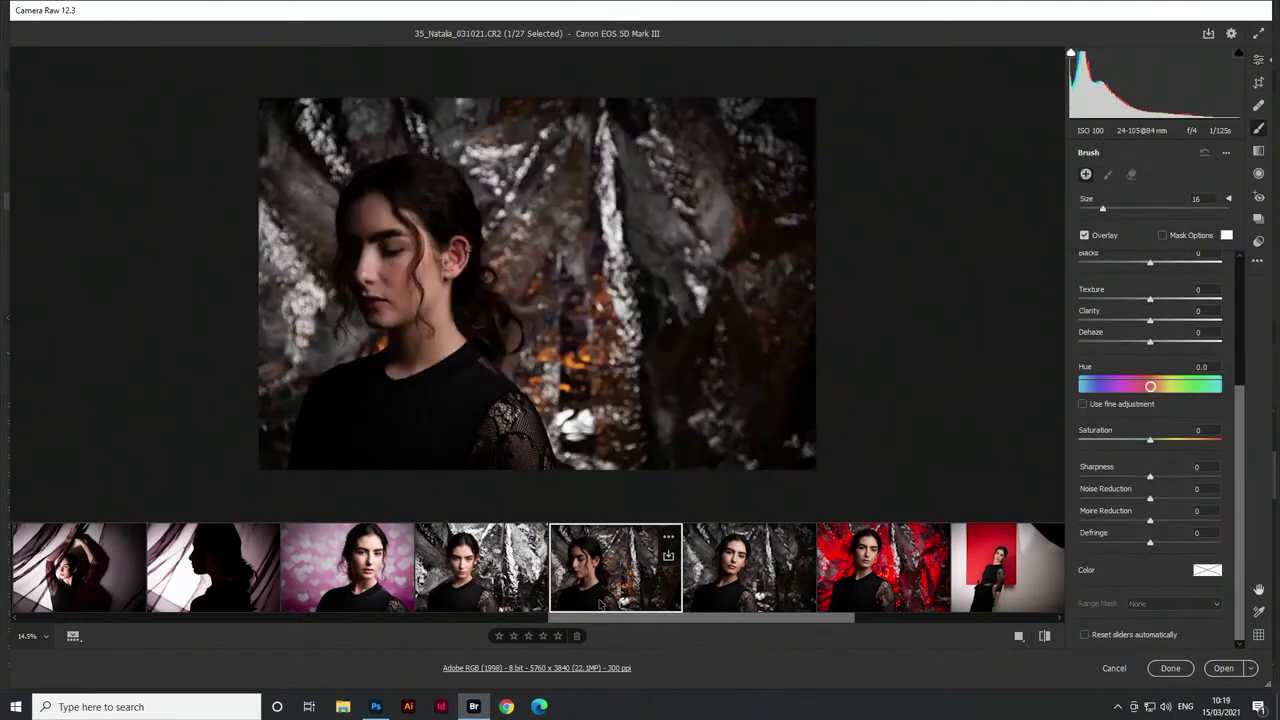
{"action": "key", "text": "e"}
{"action": "left_click_drag", "start_coordinate": [1160, 253], "coordinate": [1165, 253]}
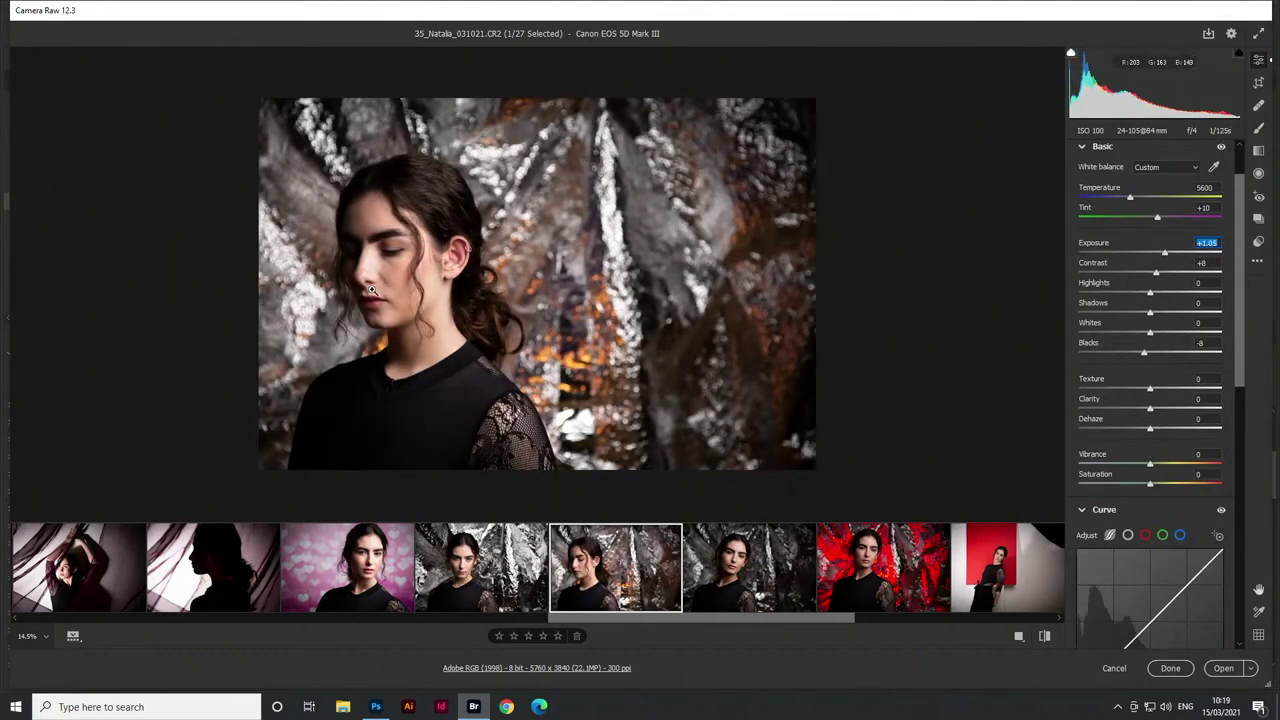
{"action": "key", "text": "k"}
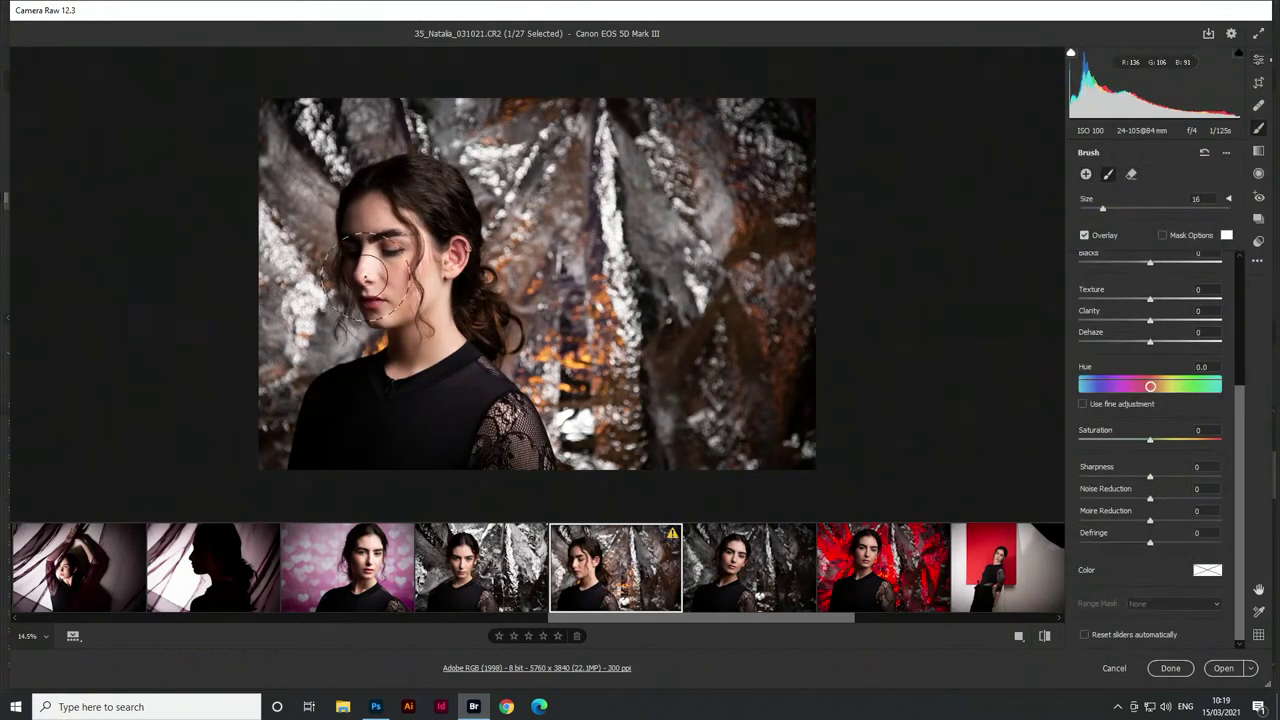
{"action": "left_click_drag", "start_coordinate": [373, 236], "coordinate": [416, 345]}
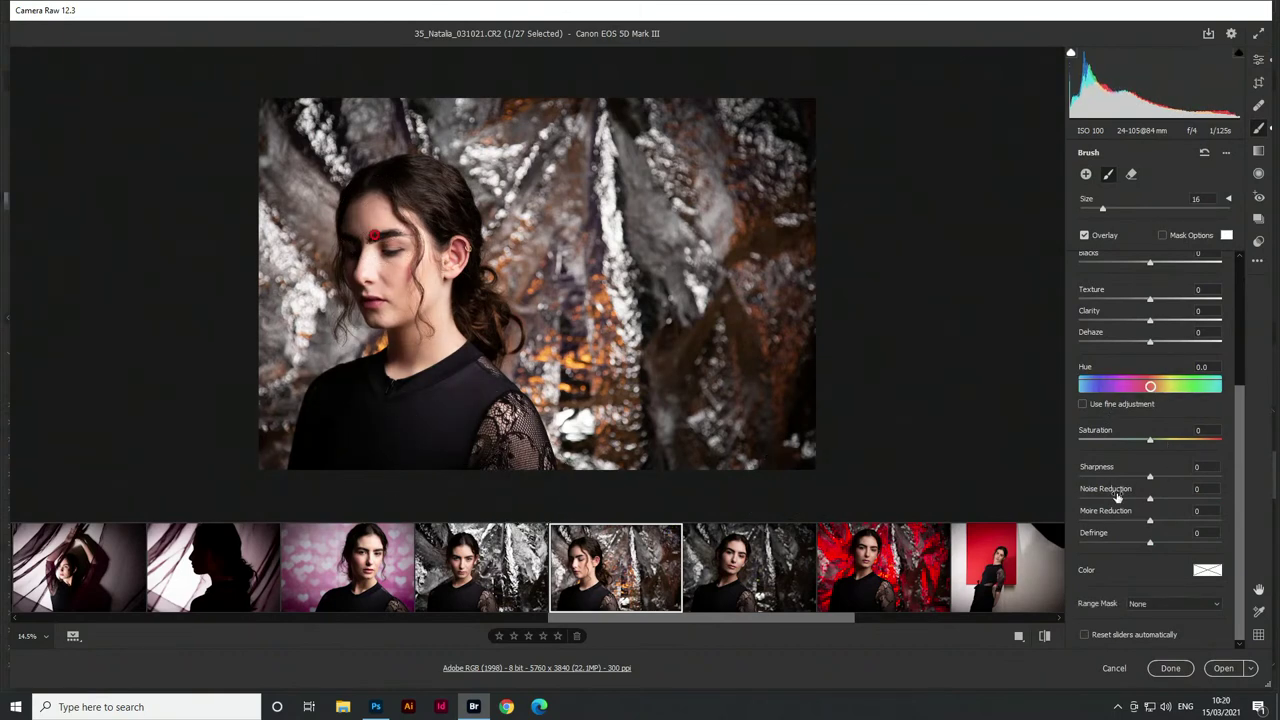
{"action": "scroll", "coordinate": [1127, 406], "scroll_direction": "up", "scroll_amount": 4}
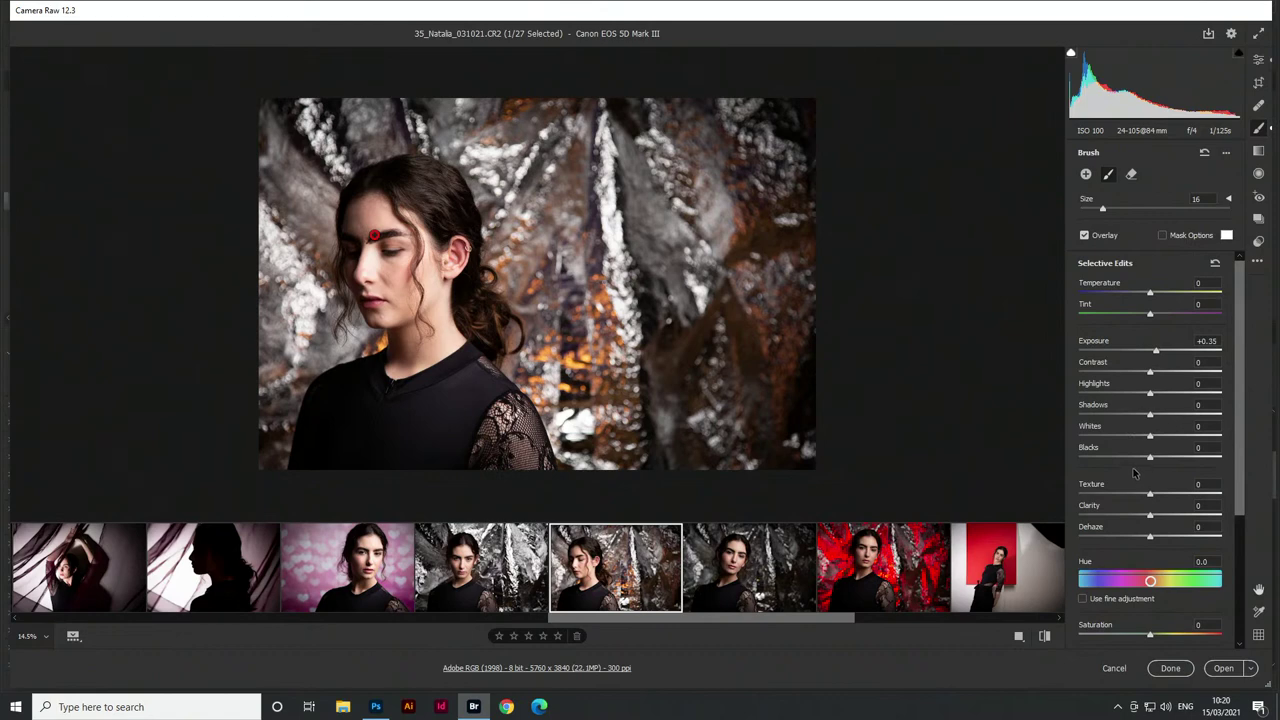
Reduce photo 35's saturation to -82 and crop away the empty background beside the subject, keeping about 4093 × 3674 px
{"action": "key", "text": "k"}
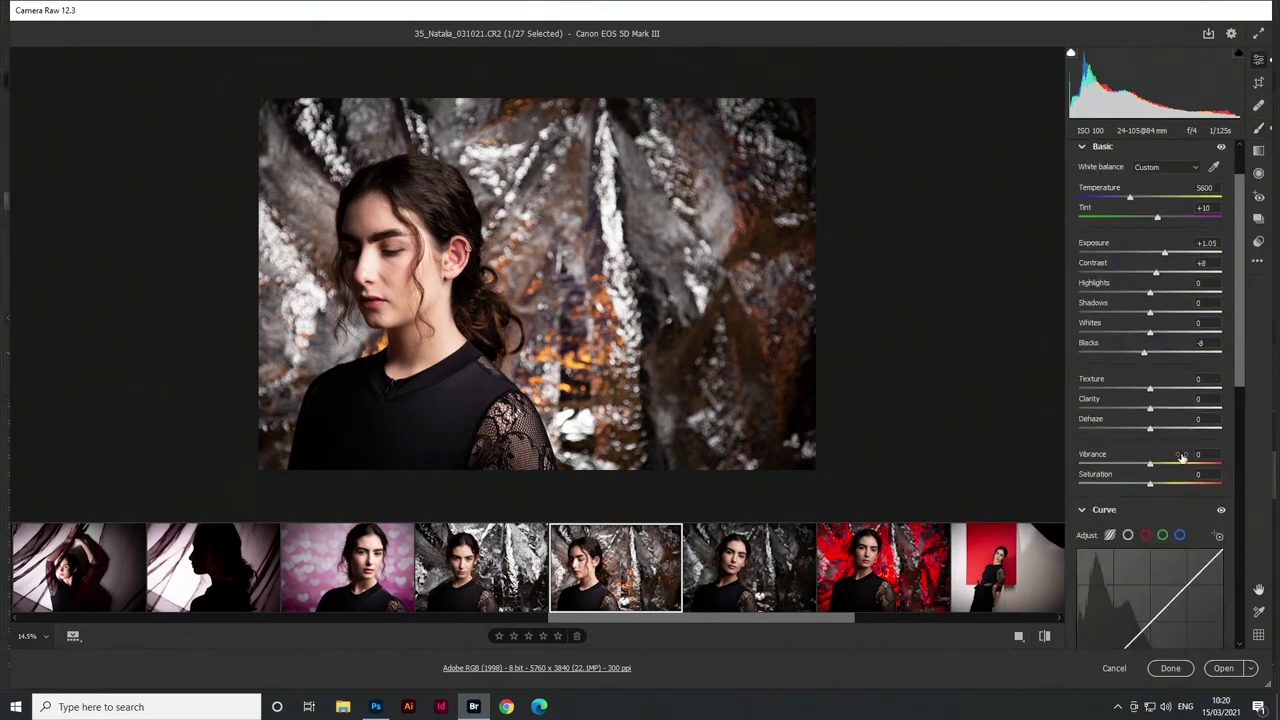
{"action": "left_click_drag", "start_coordinate": [1136, 481], "coordinate": [1090, 486]}
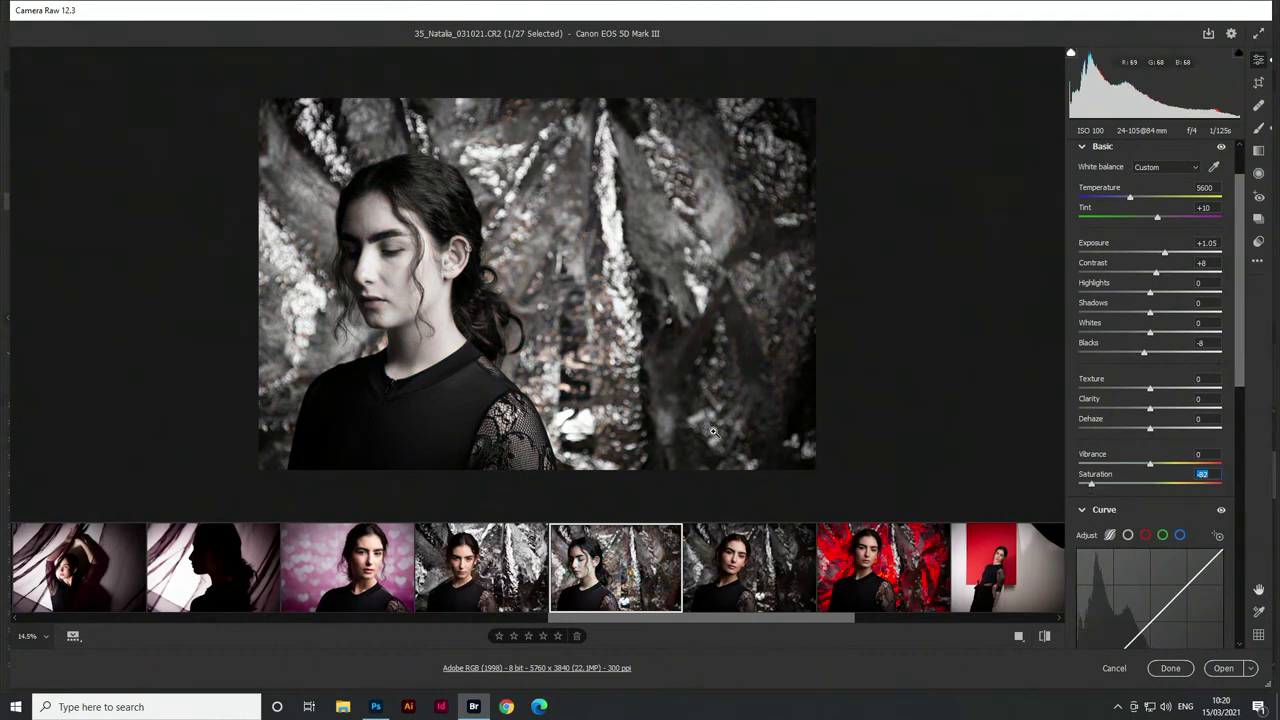
{"action": "key", "text": "c"}
{"action": "left_click_drag", "start_coordinate": [812, 282], "coordinate": [715, 293]}
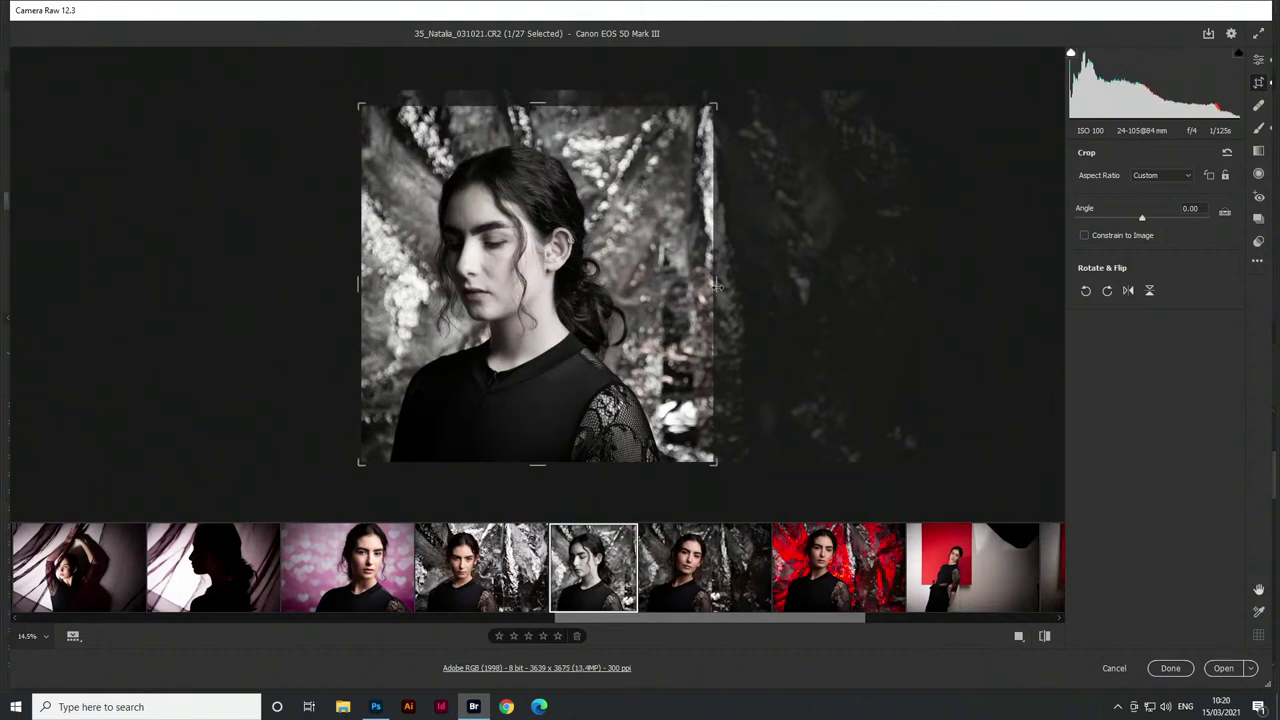
{"action": "left_click_drag", "start_coordinate": [716, 286], "coordinate": [729, 286]}
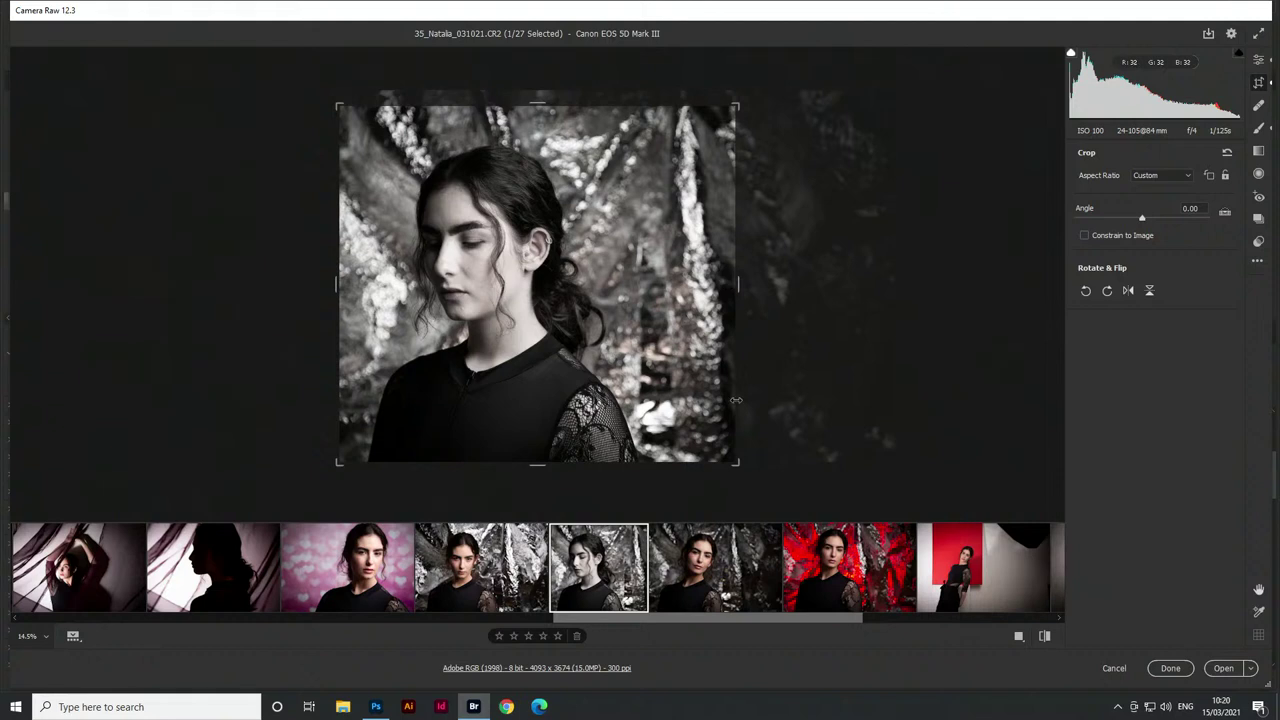
Brush over the faces in photos 36, 37 and 38 with the brush exposure of +0.35
{"action": "left_click", "coordinate": [700, 594]}
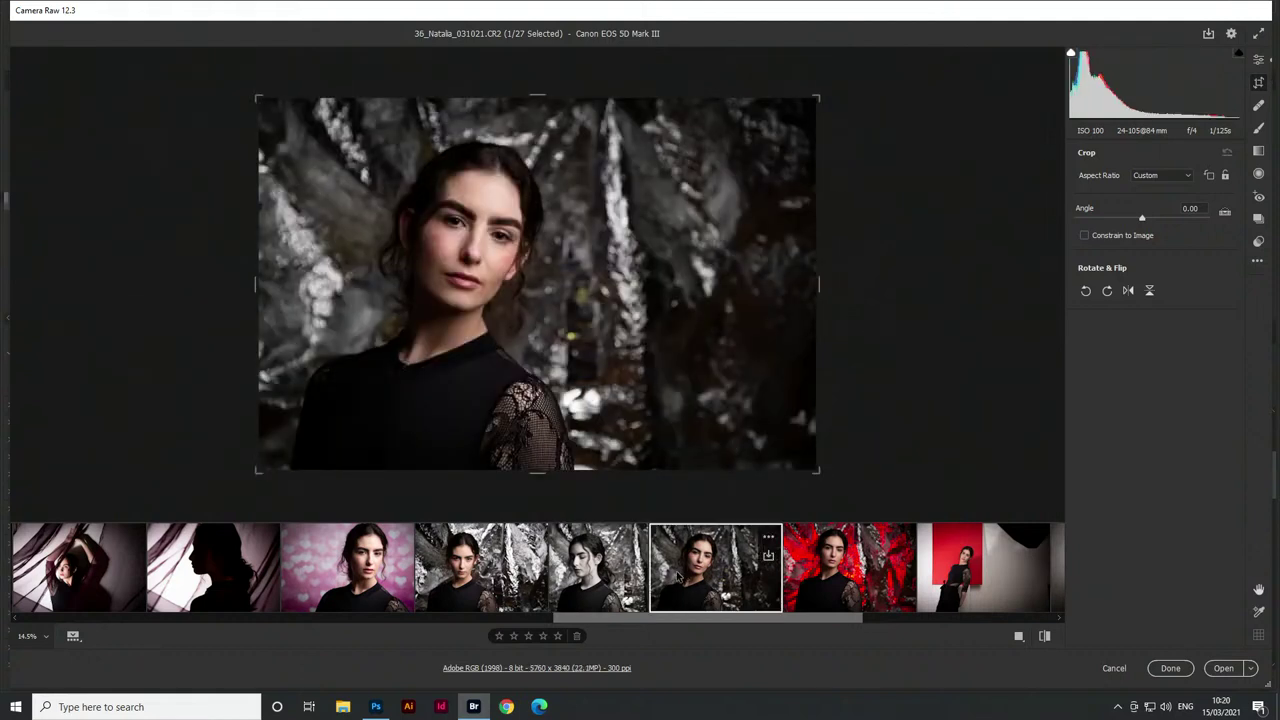
{"action": "key", "text": "k"}
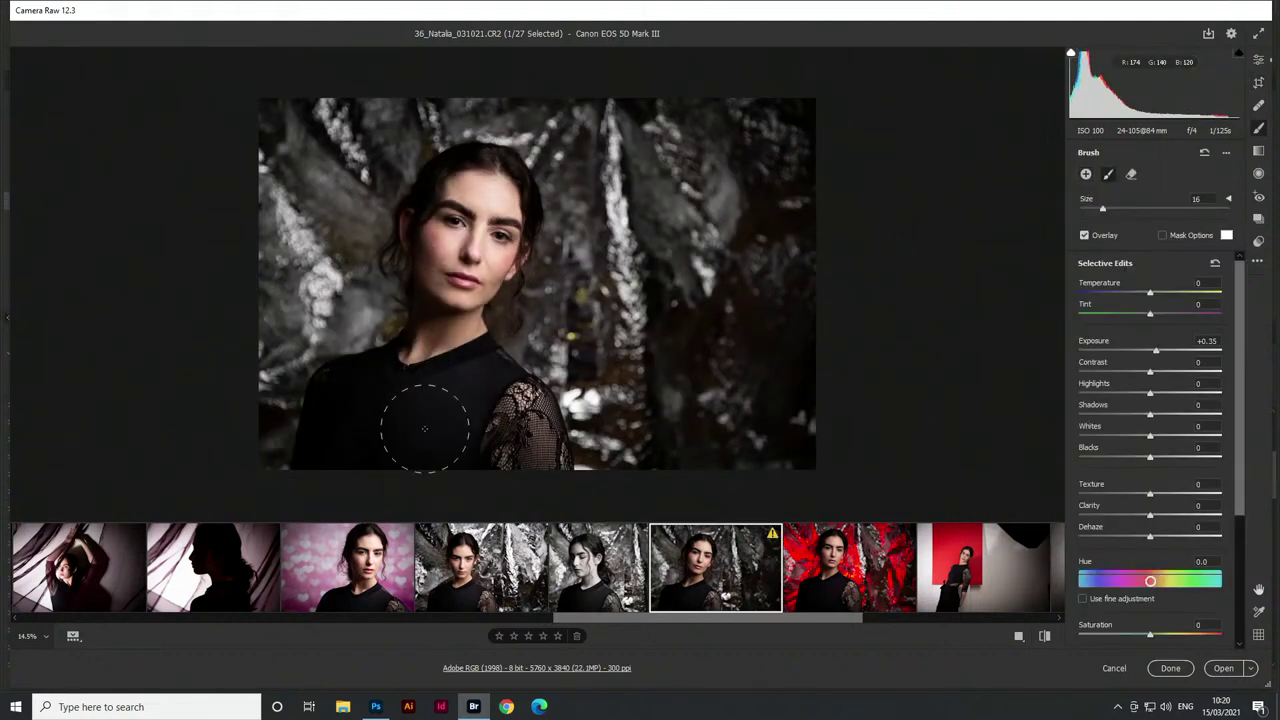
{"action": "left_click_drag", "start_coordinate": [471, 429], "coordinate": [500, 405]}
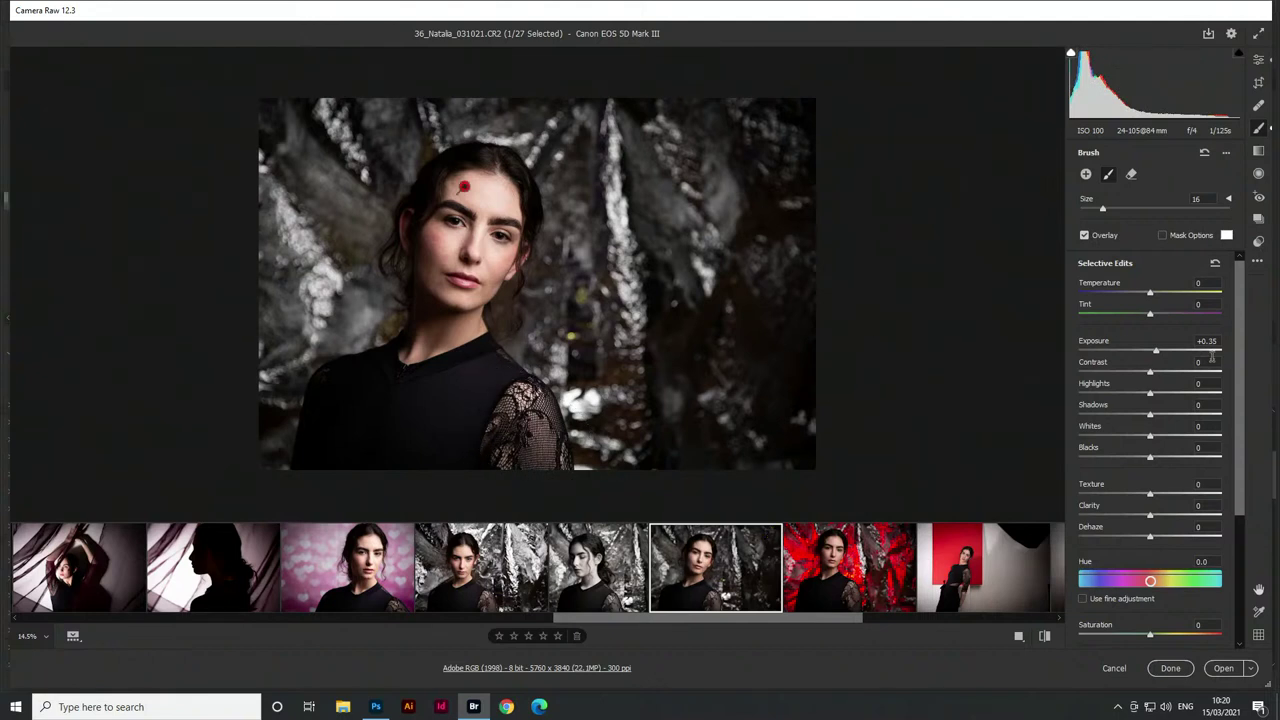
{"action": "key", "text": "e"}
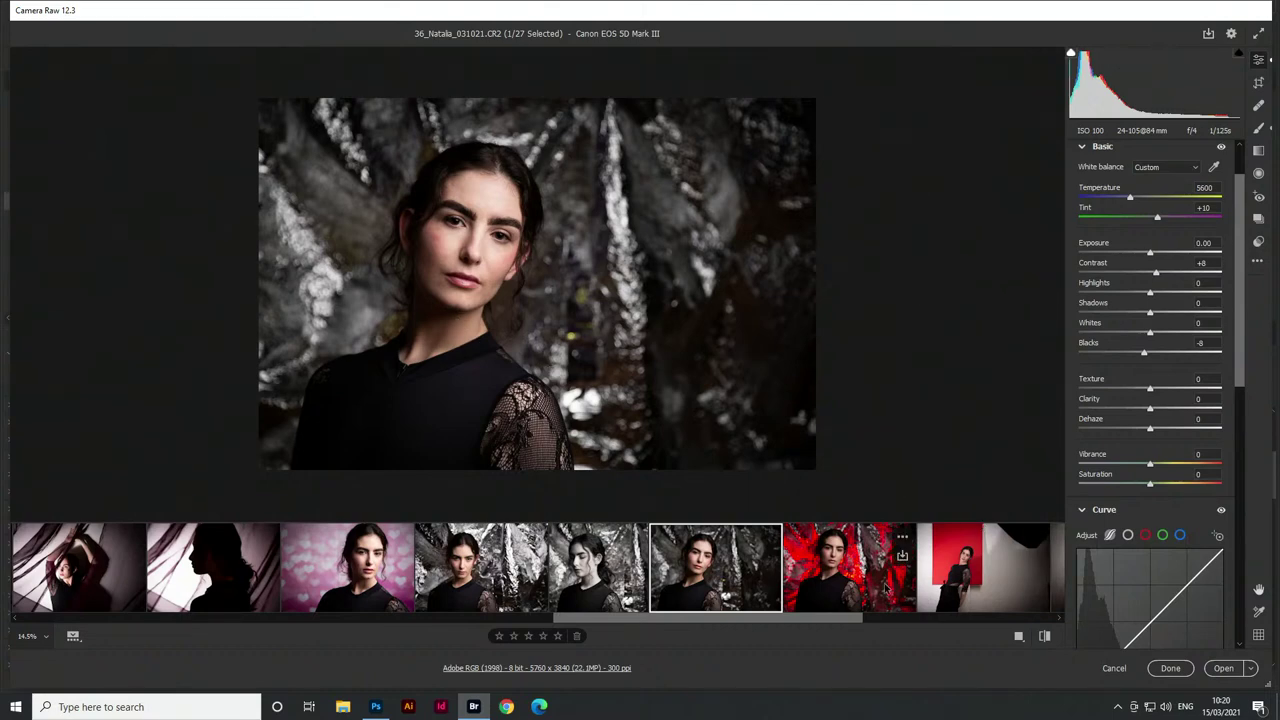
{"action": "left_click", "coordinate": [838, 585]}
{"action": "key", "text": "k"}
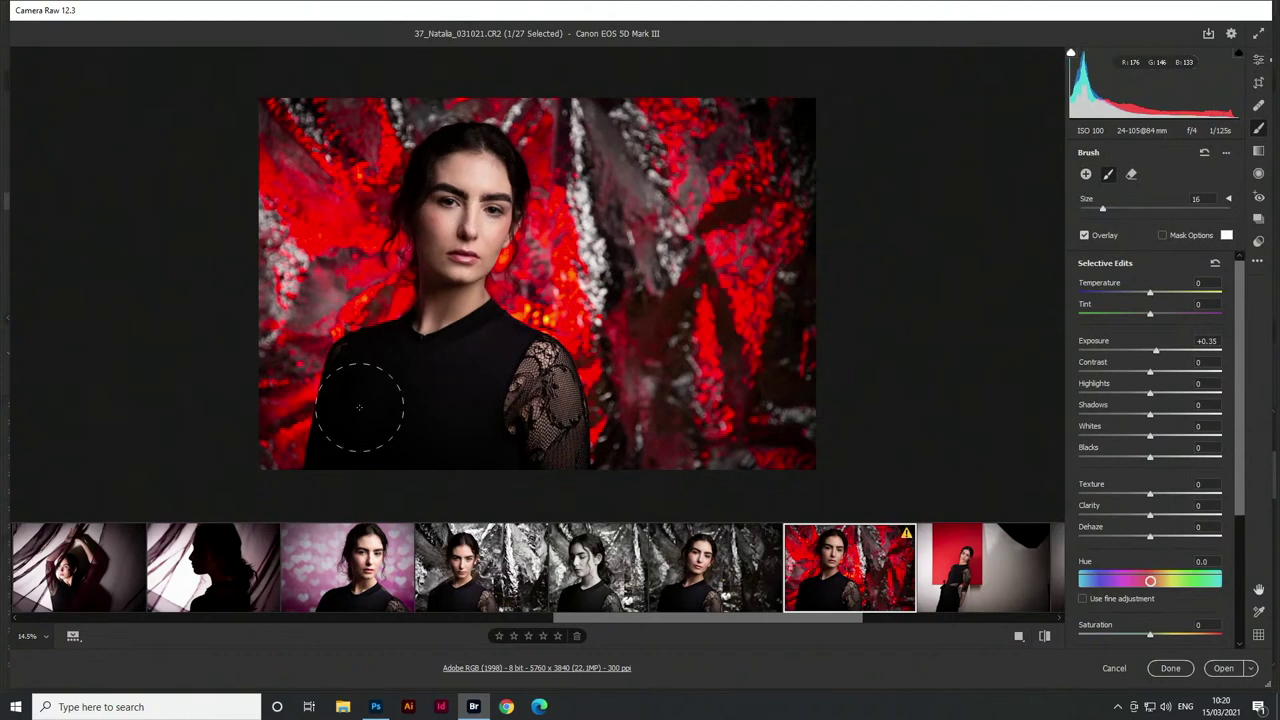
{"action": "left_click", "coordinate": [966, 578]}
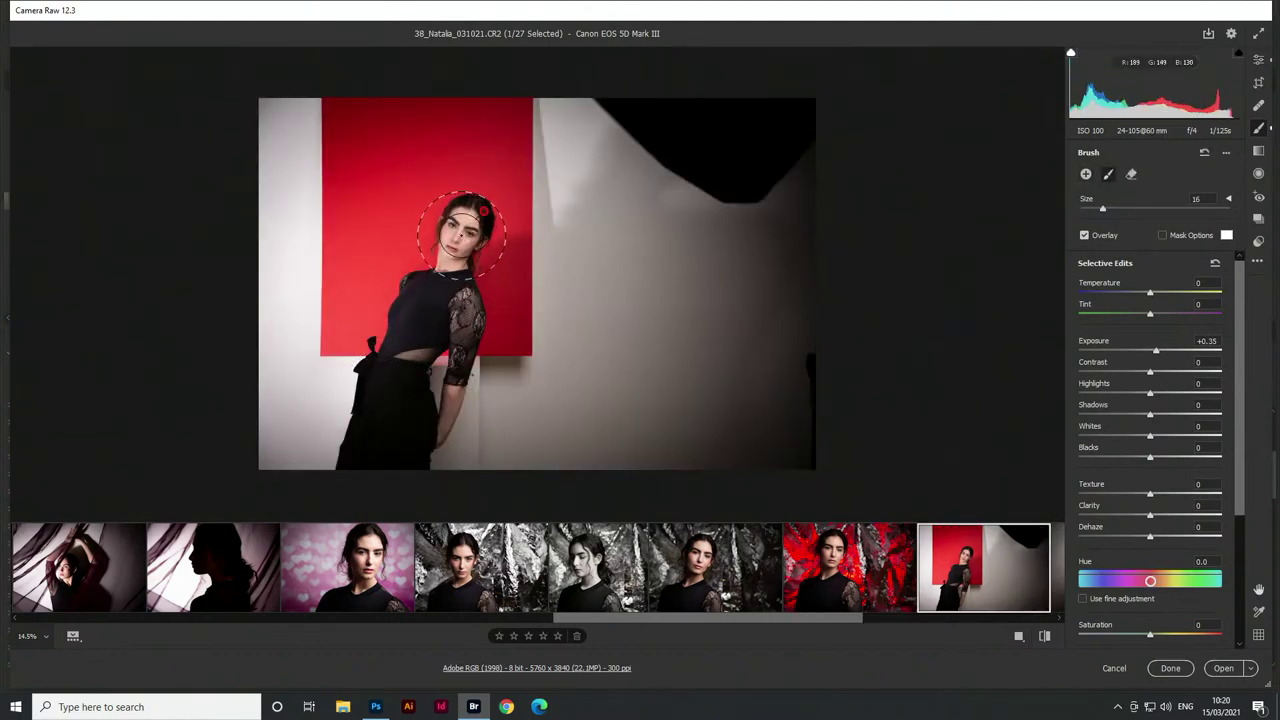
{"action": "left_click", "coordinate": [484, 211]}
Crop photos 38 to 40 together to about 3474 × 3840 px, and widen photo 40's crop to about 4025 × 3840 px
{"action": "left_click_drag", "start_coordinate": [592, 623], "coordinate": [758, 639]}
{"action": "key", "text": "shift"}
{"action": "left_click", "coordinate": [688, 592], "text": "shift"}
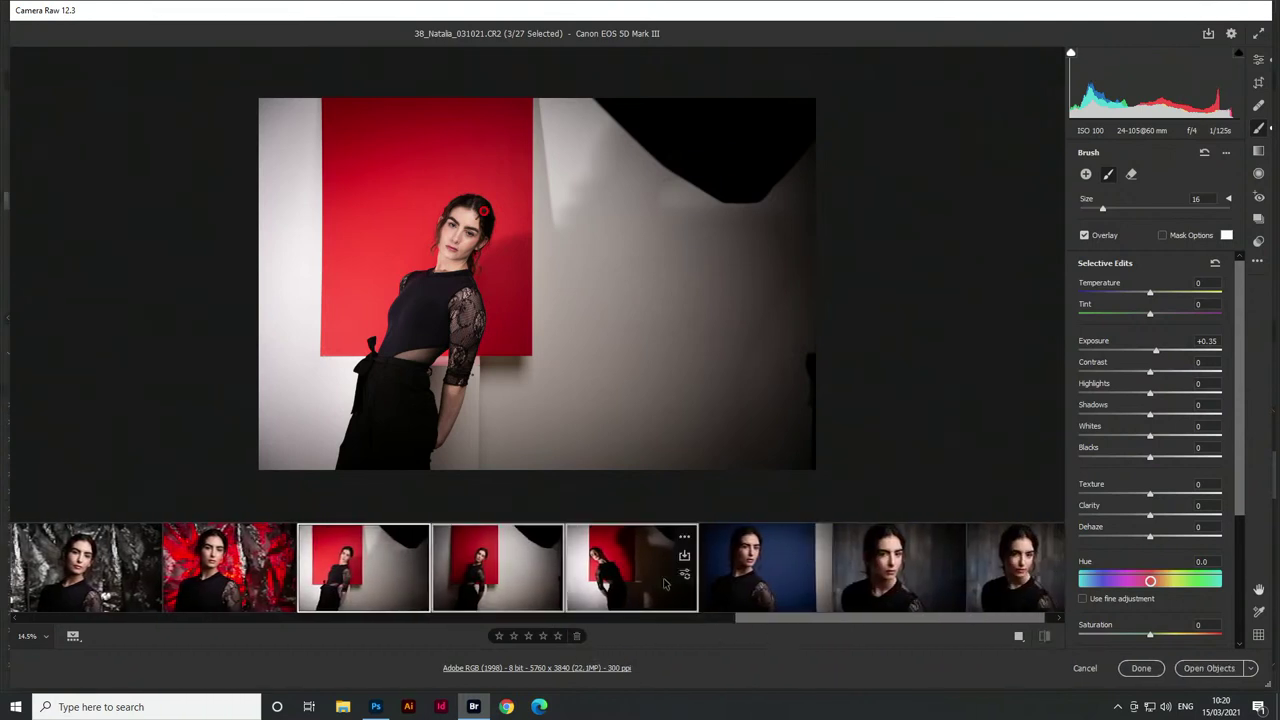
{"action": "key", "text": "c"}
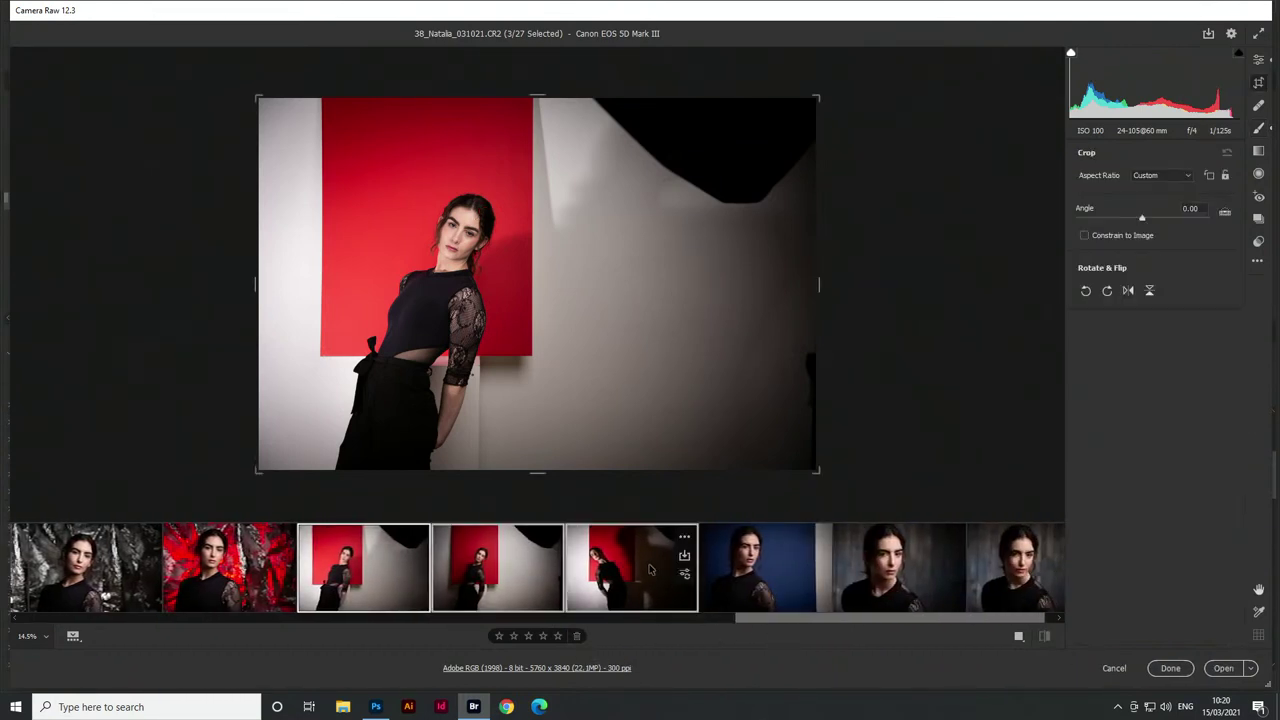
{"action": "left_click_drag", "start_coordinate": [806, 288], "coordinate": [707, 293]}
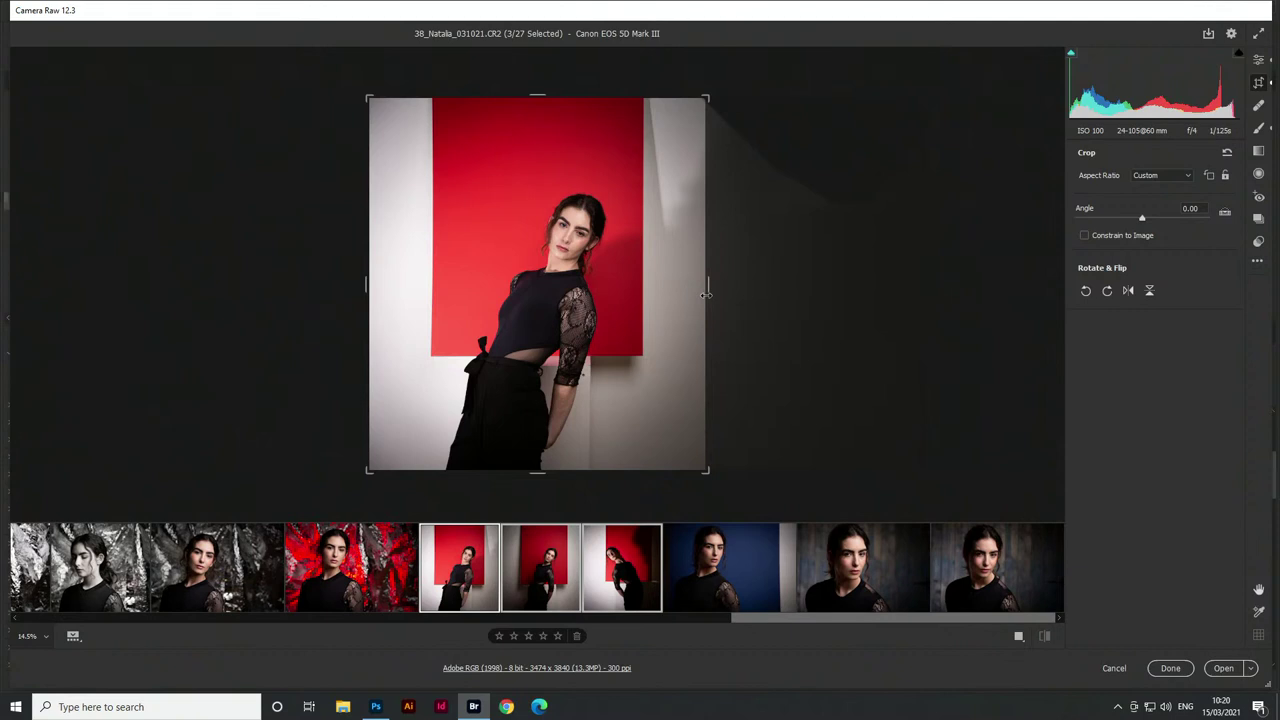
{"action": "left_click", "coordinate": [645, 545]}
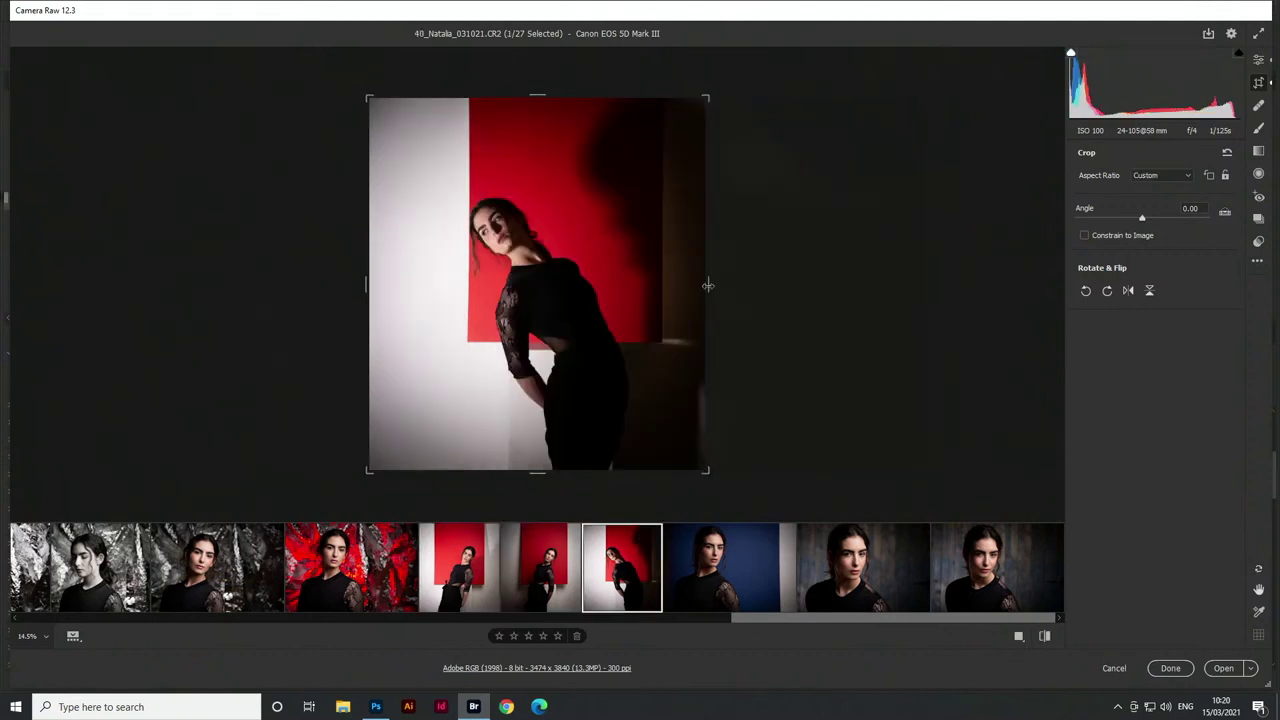
{"action": "left_click_drag", "start_coordinate": [707, 287], "coordinate": [734, 283]}
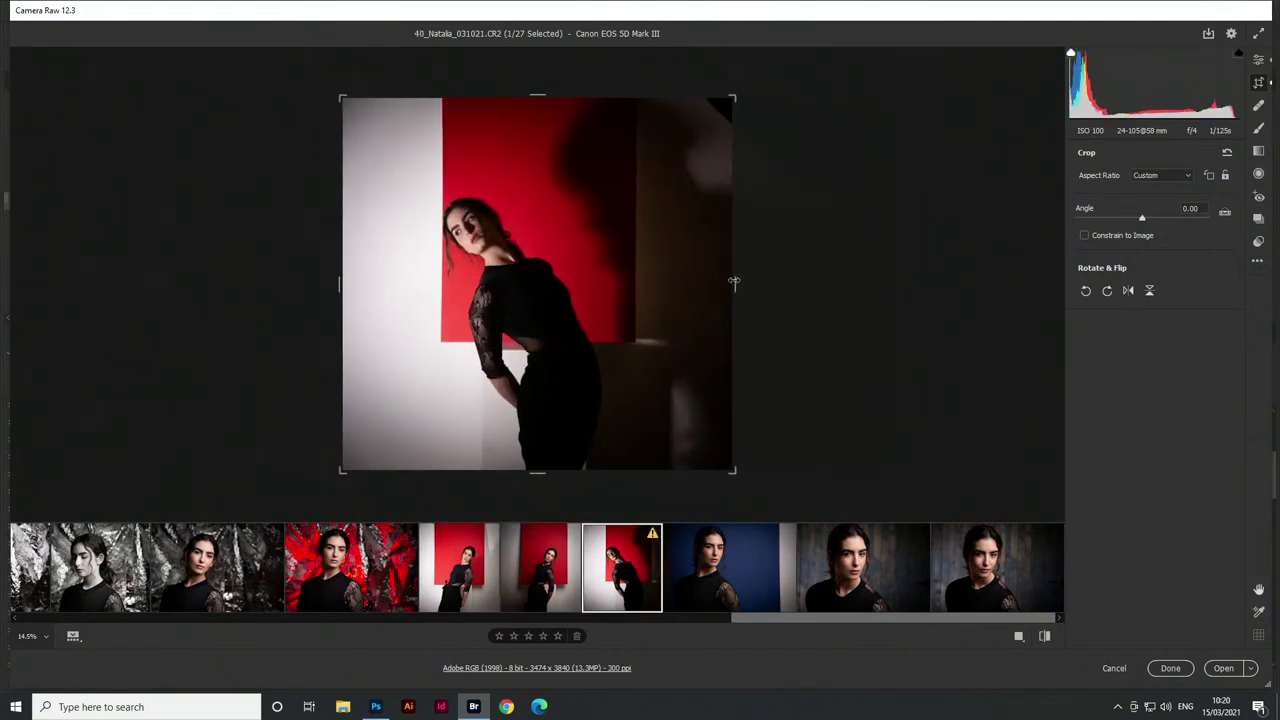
Set exposure to +0.40, contrast to +31 and blacks to -17 for photos 38, 39 and 40 together
{"action": "left_click", "coordinate": [458, 570], "text": "shift"}
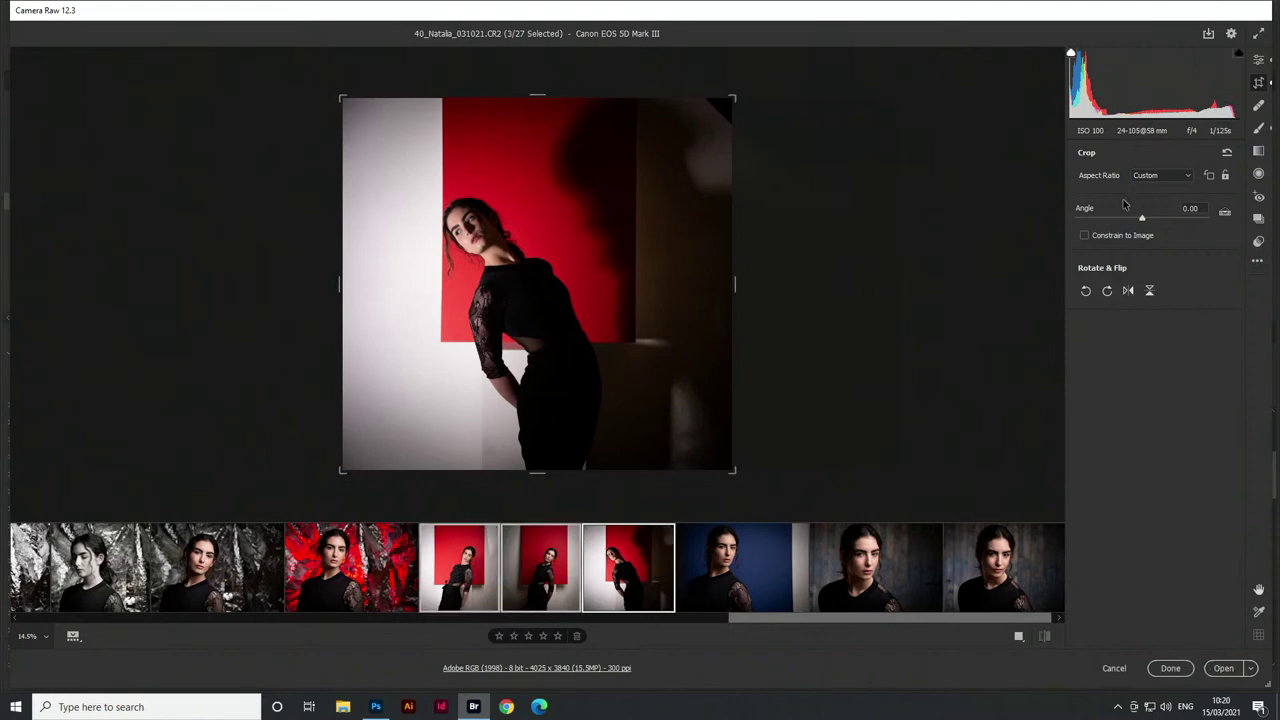
{"action": "key", "text": "Return"}
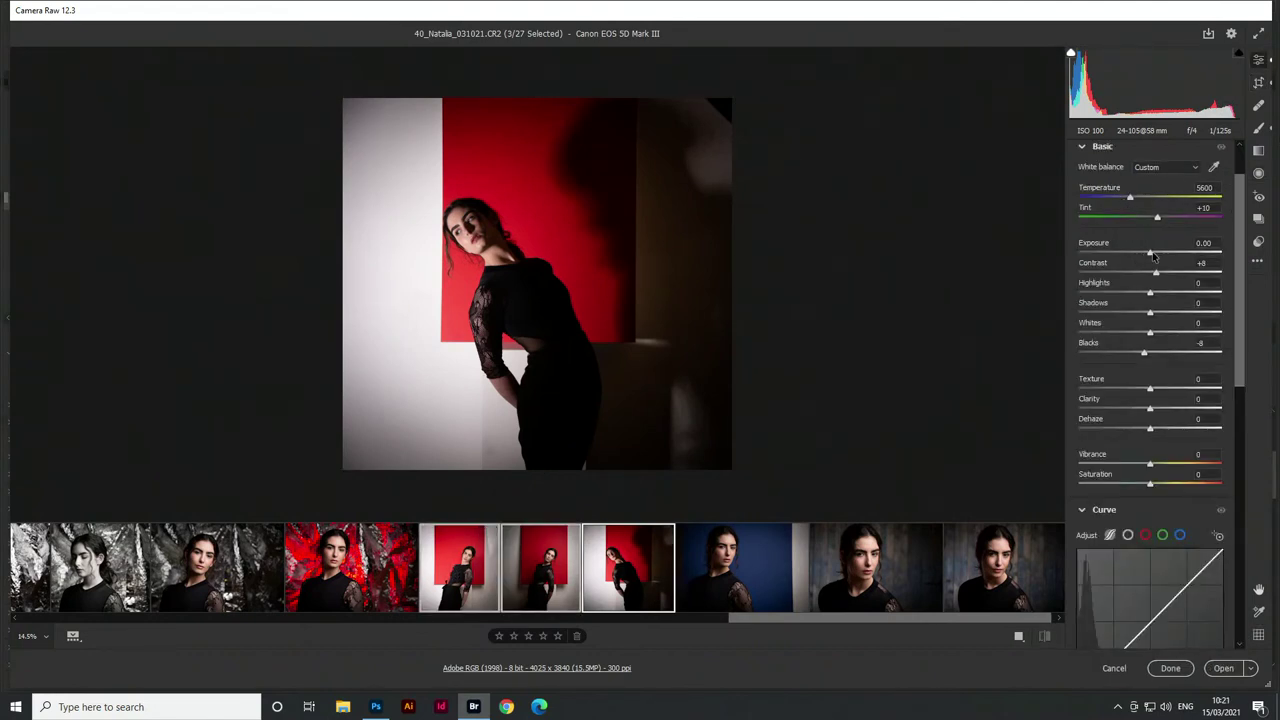
{"action": "left_click_drag", "start_coordinate": [1153, 254], "coordinate": [1175, 274]}
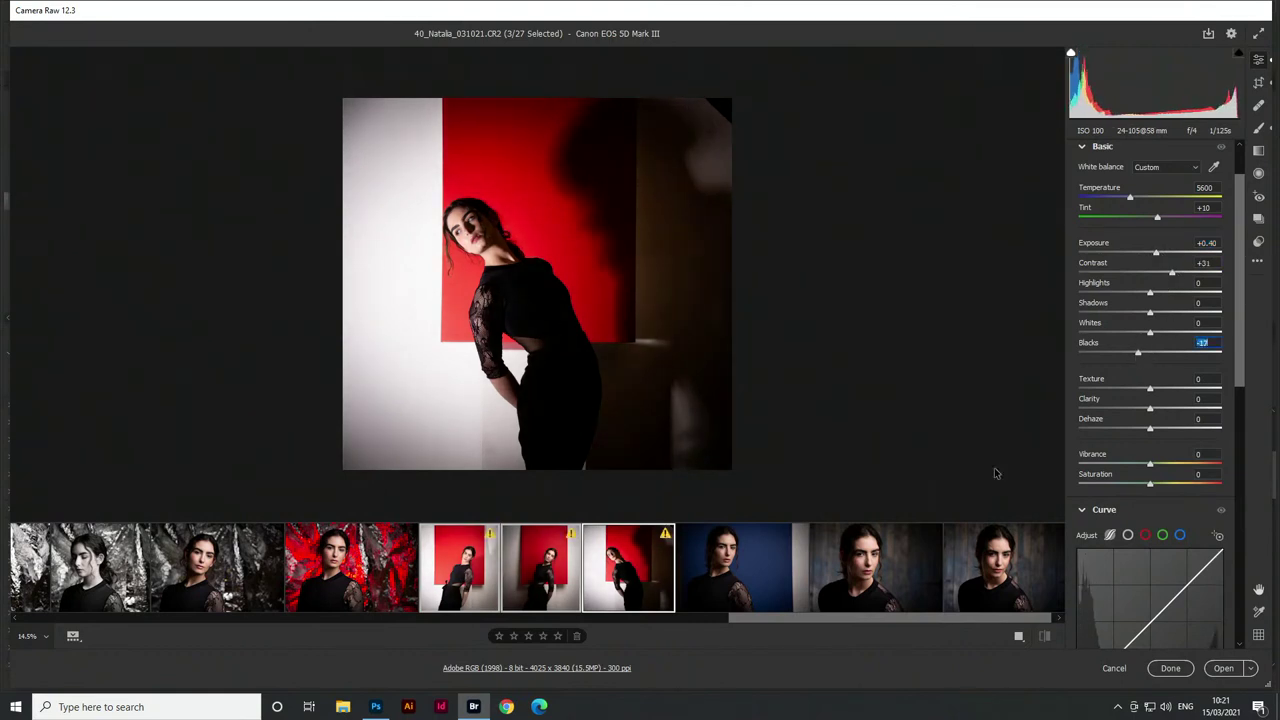
Brush over photo 41's face with +0.35 exposure and crop out the pale wall strip, keeping about 5030 × 3840 px
{"action": "left_click", "coordinate": [746, 582]}
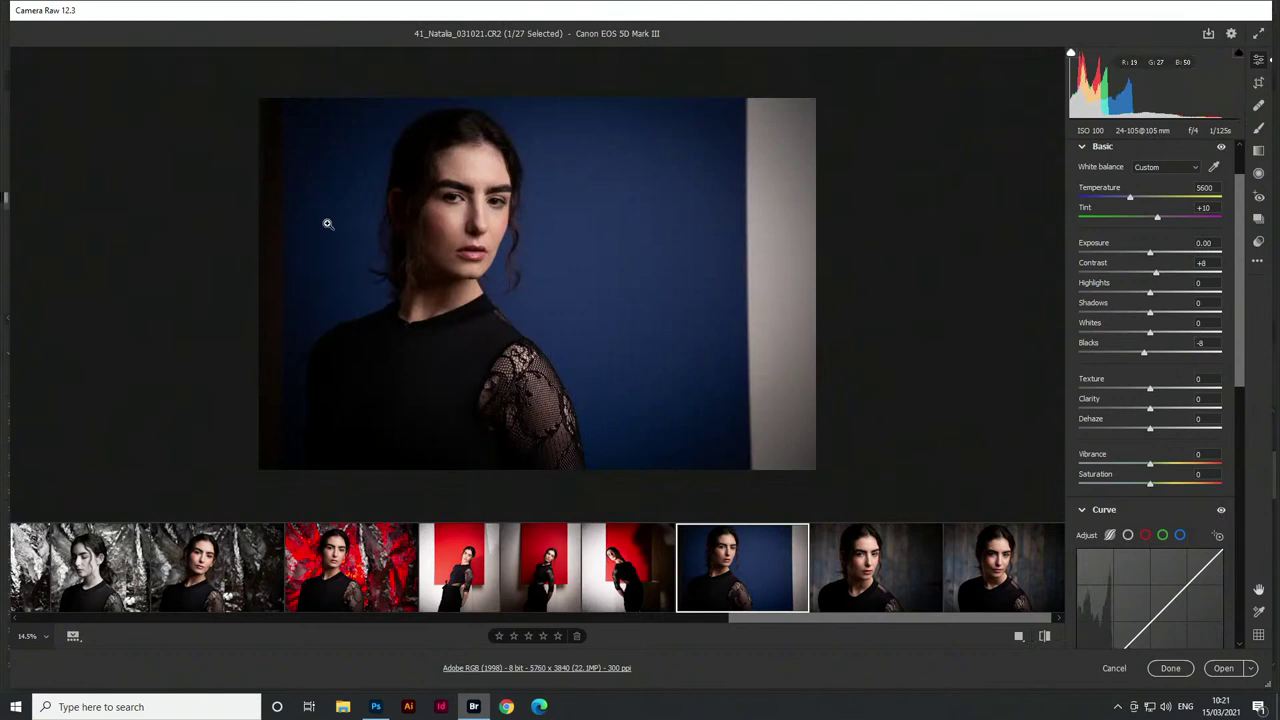
{"action": "key", "text": "k"}
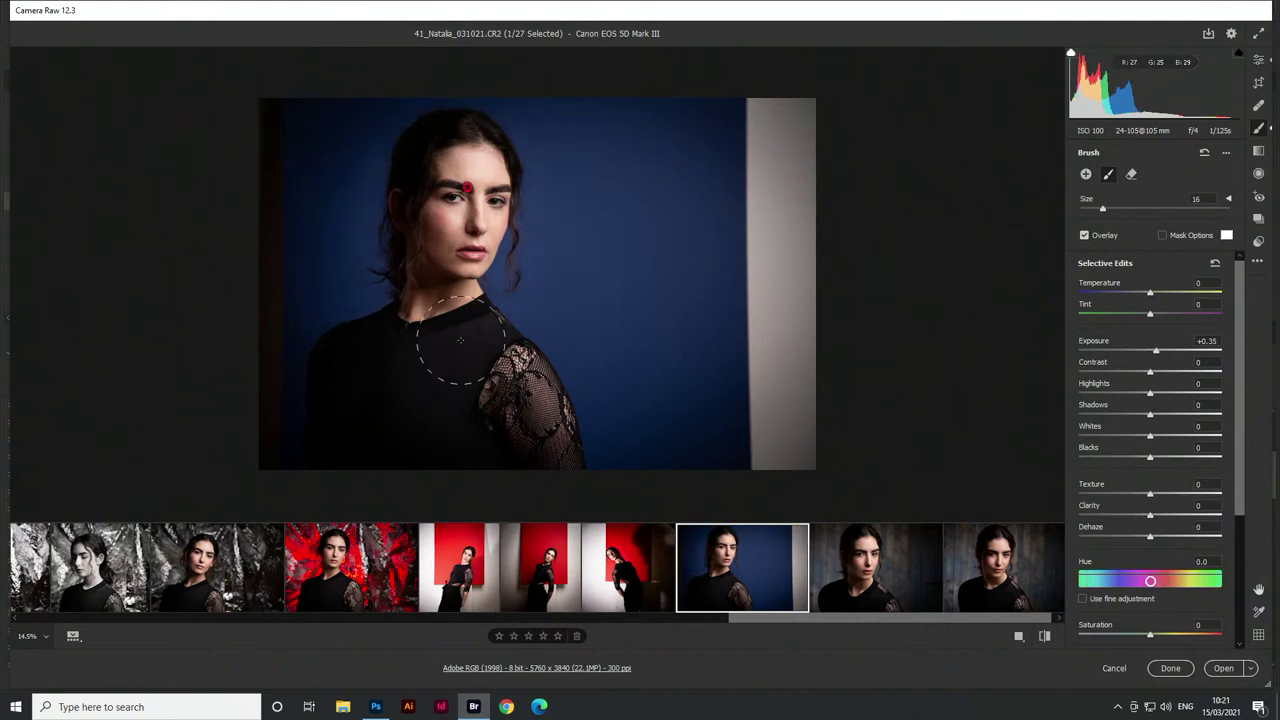
{"action": "key", "text": "c"}
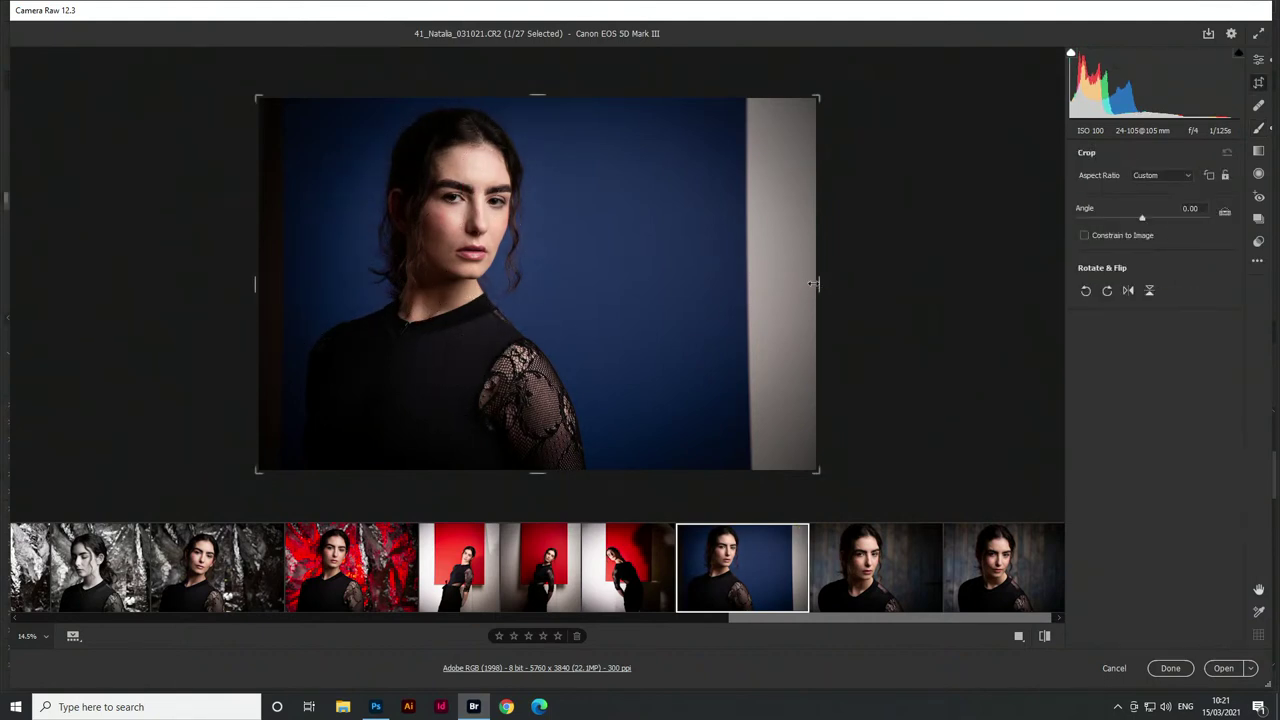
{"action": "left_click_drag", "start_coordinate": [818, 285], "coordinate": [748, 286]}
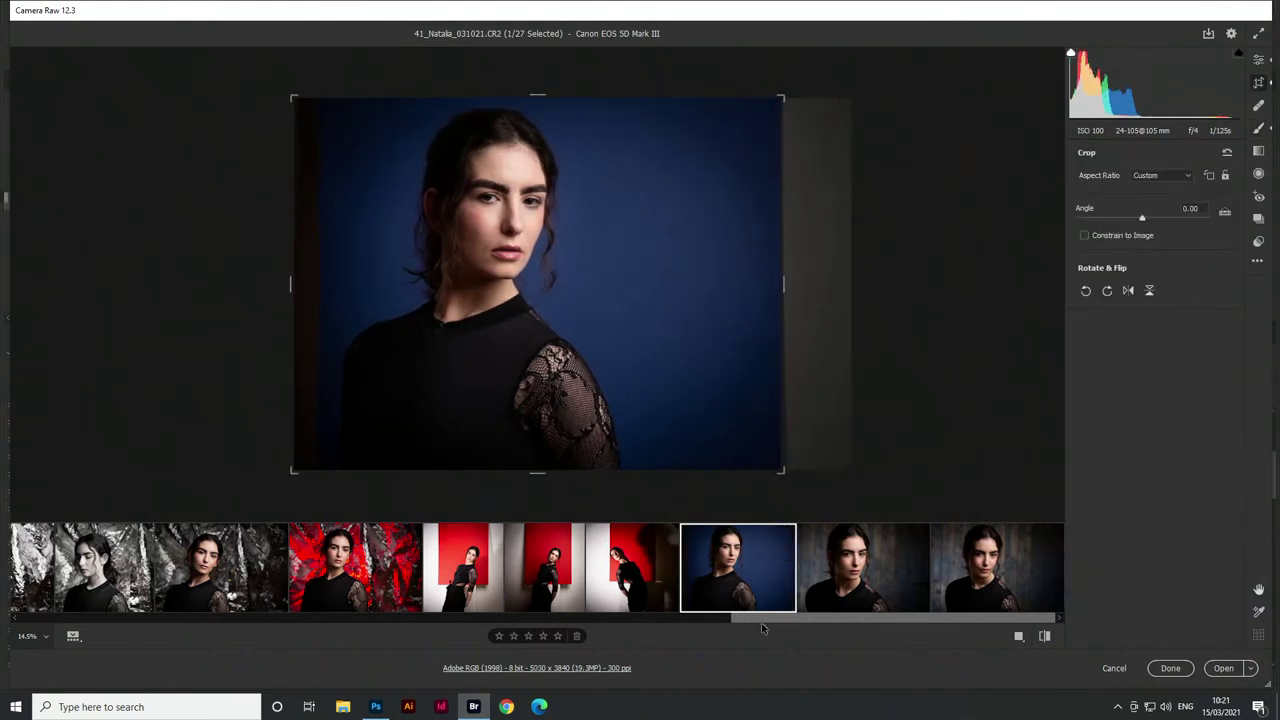
Brush over the faces in photos 42 and 43 with the same +0.35 exposure brush
{"action": "left_click", "coordinate": [846, 590]}
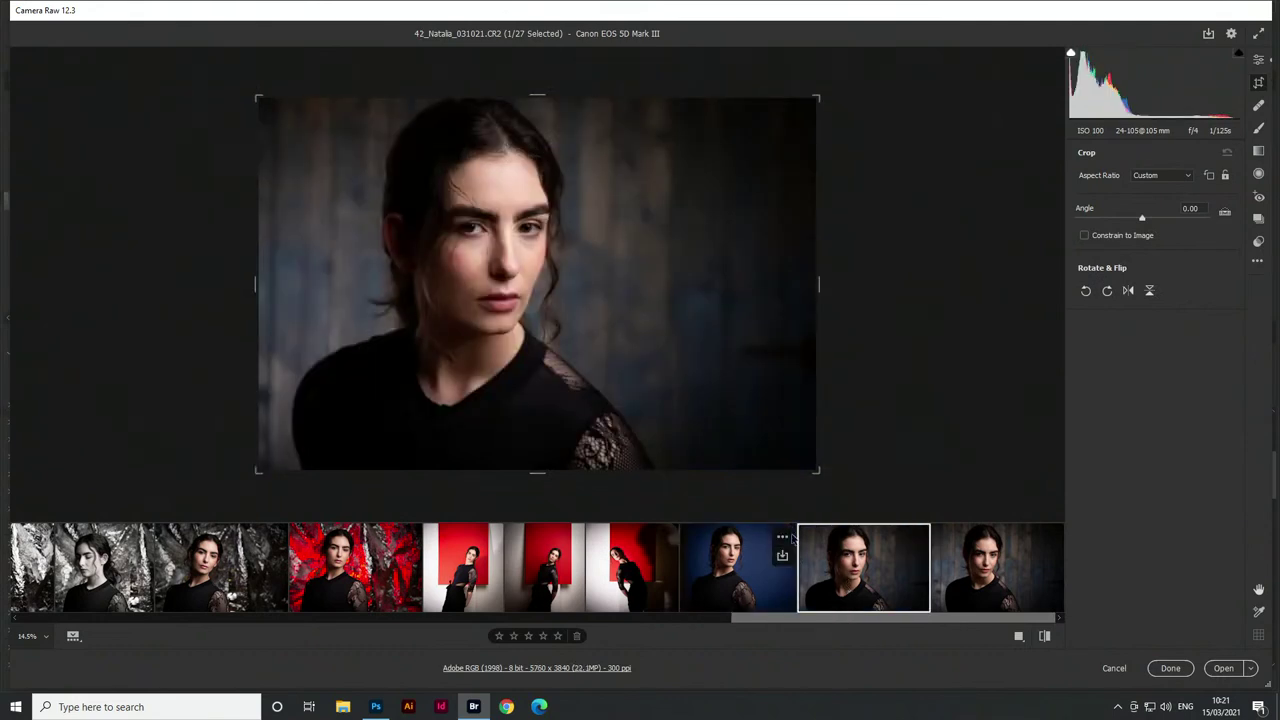
{"action": "key", "text": "k"}
{"action": "mouse_move", "coordinate": [493, 222]}
{"action": "left_mouse_down"}
{"action": "mouse_move", "coordinate": [434, 171]}
{"action": "mouse_move", "coordinate": [471, 186]}
{"action": "left_mouse_up"}
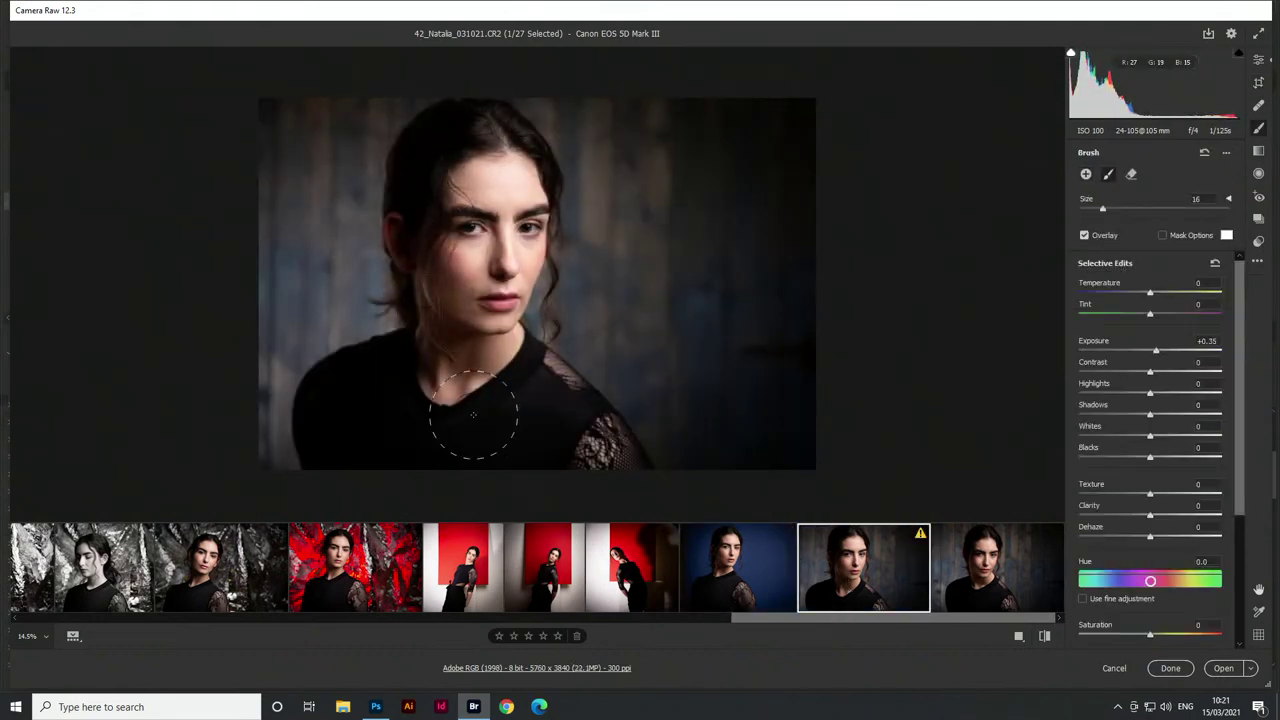
{"action": "left_click", "coordinate": [990, 590]}
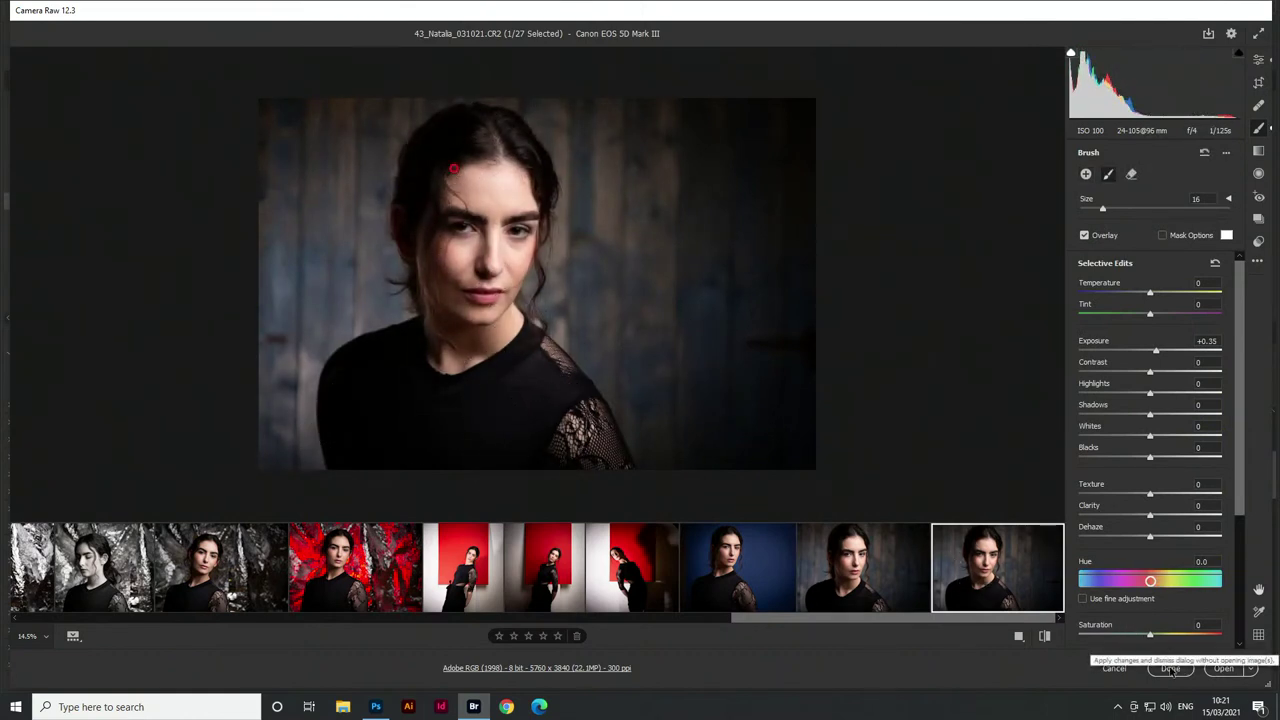
Select all 27 photos, review the JPEG save options and export the batch with those existing settings, bypassing the options dialog
{"action": "key", "text": "ctrl+a"}
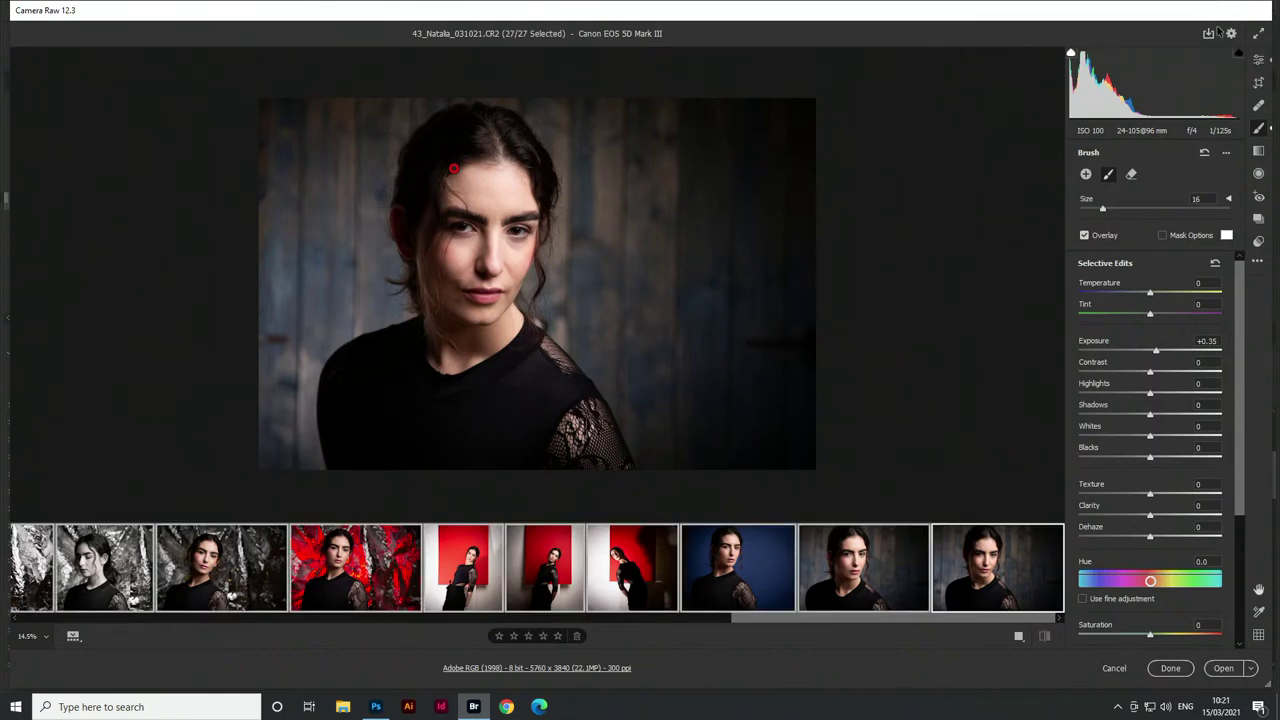
{"action": "left_click", "coordinate": [1208, 33]}
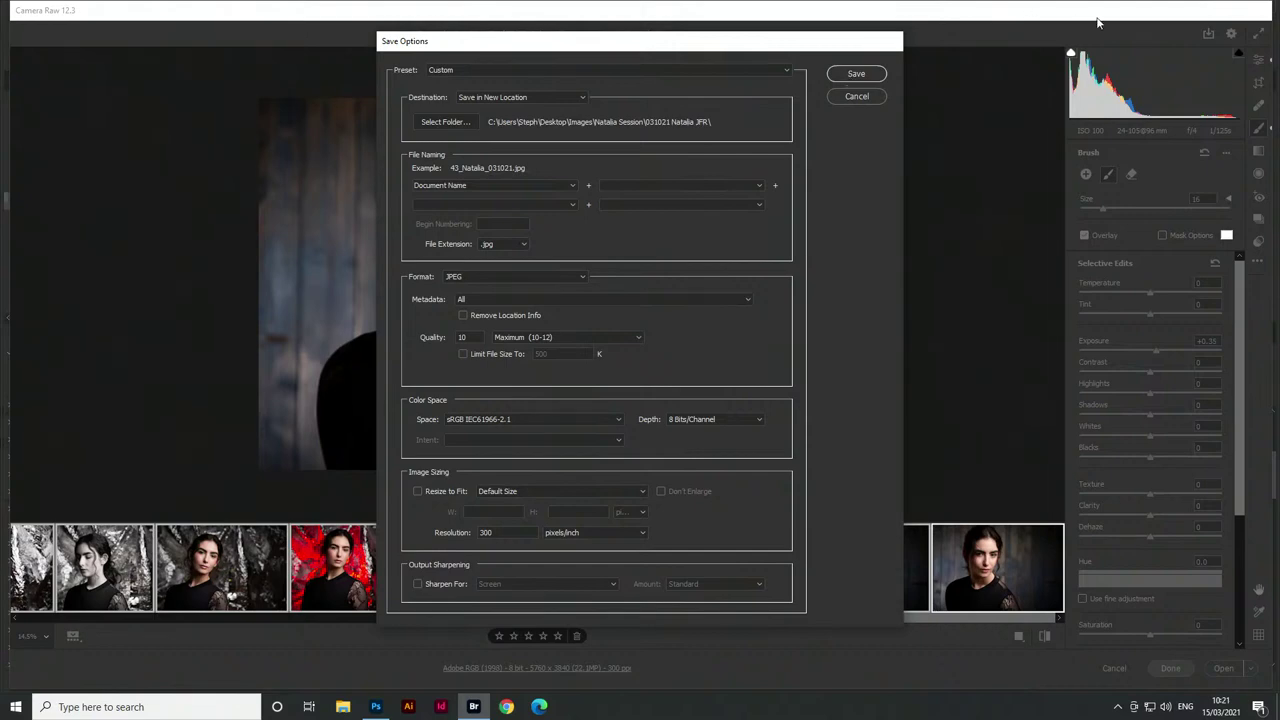
{"action": "left_click", "coordinate": [860, 96]}
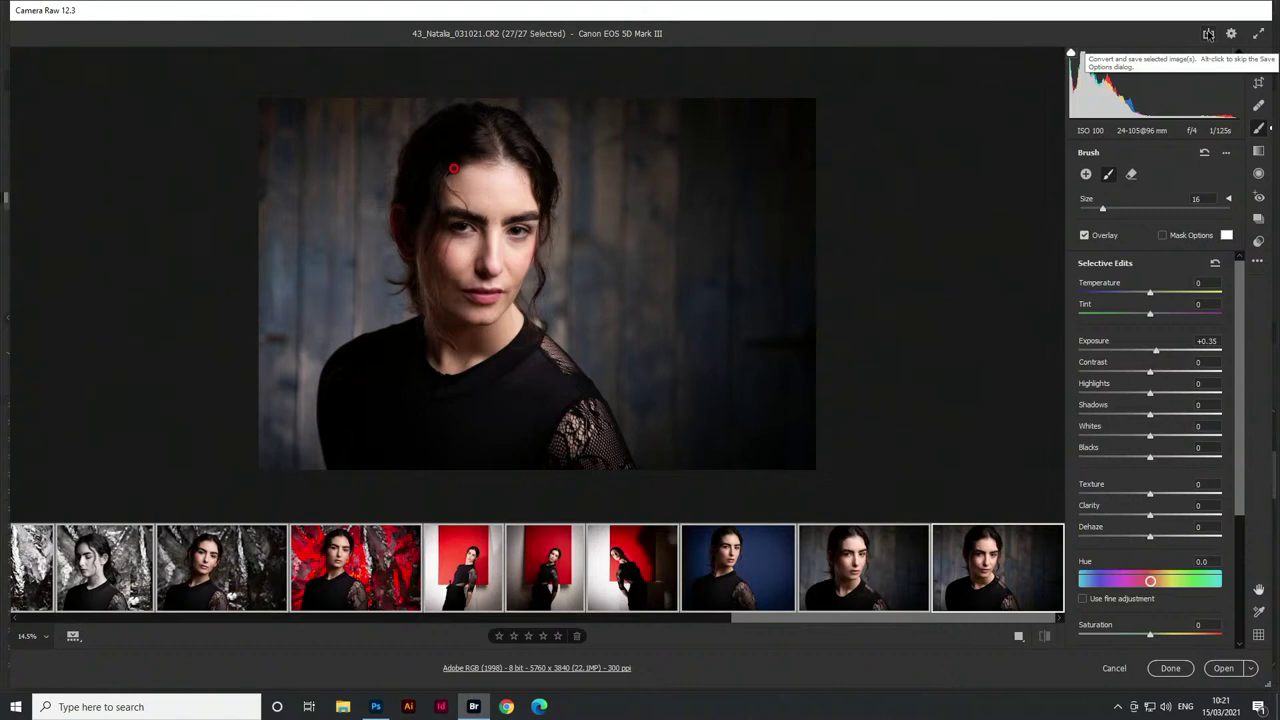
{"action": "left_click", "coordinate": [1208, 33]}
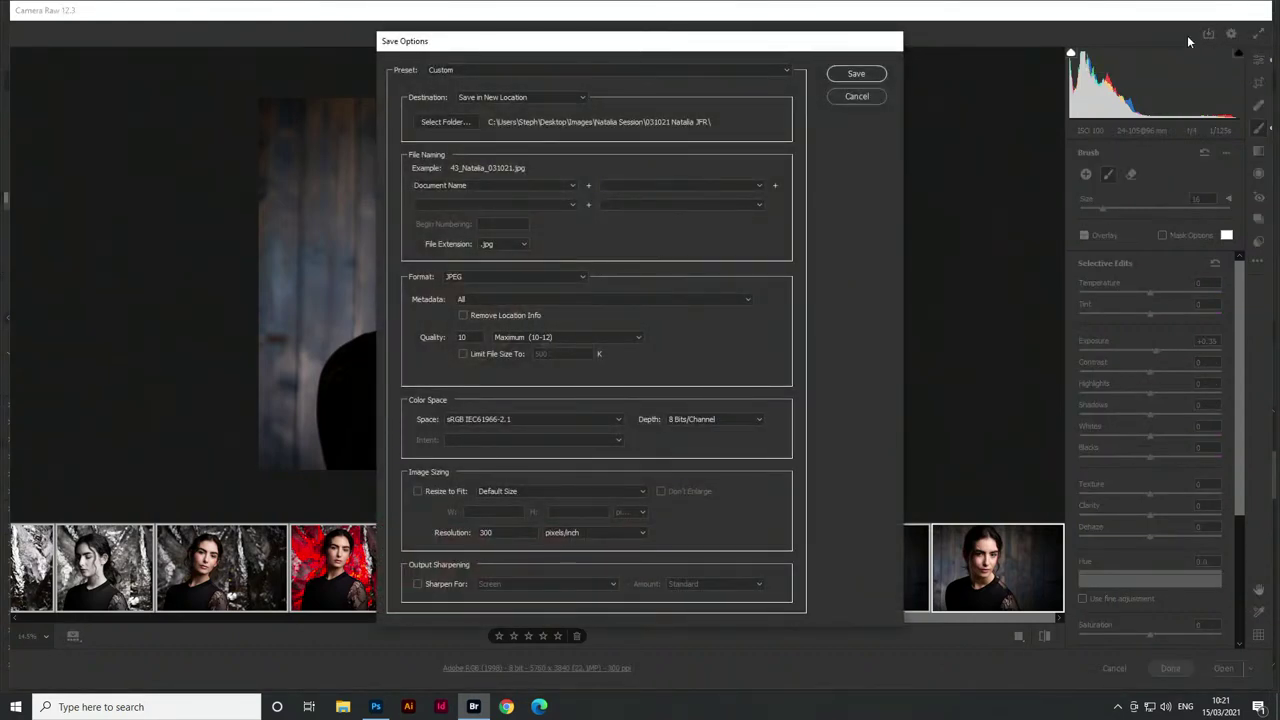
{"action": "left_click", "coordinate": [856, 97]}
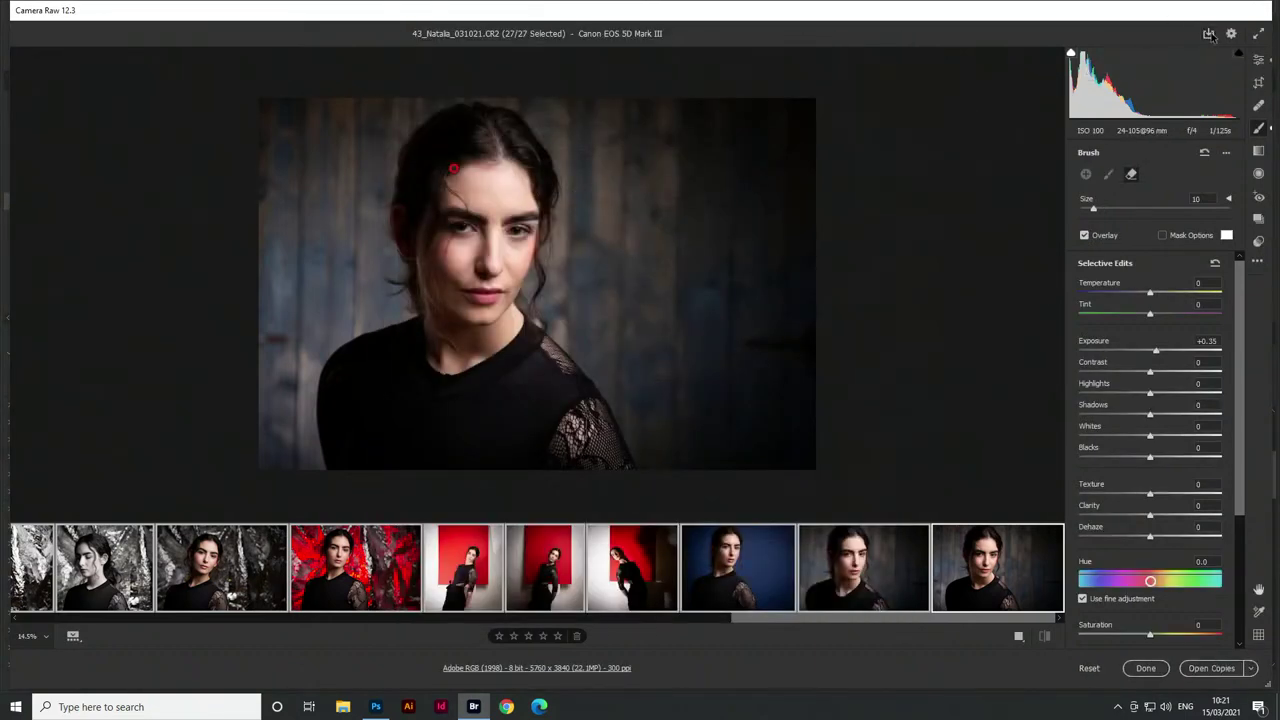
{"action": "left_click", "coordinate": [1210, 34], "text": "alt"}
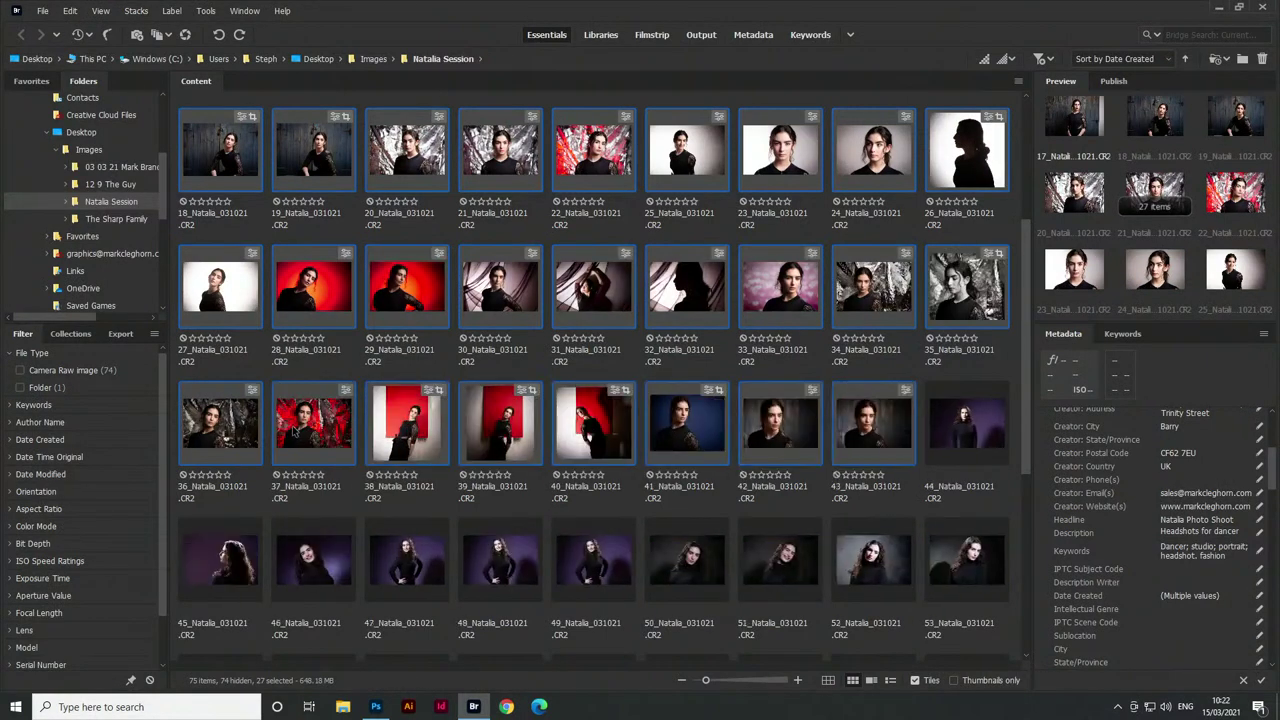
Copy the develop settings of photo 41
{"action": "left_click", "coordinate": [958, 441]}
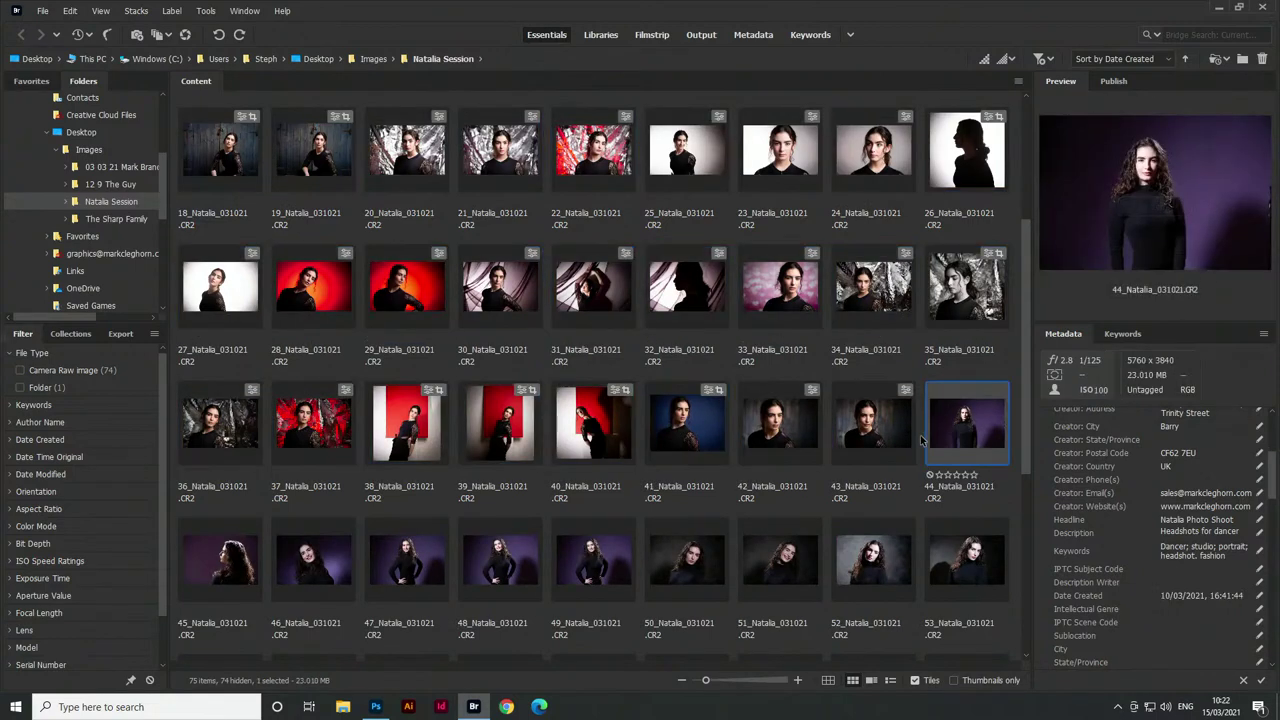
{"action": "scroll", "coordinate": [922, 440], "scroll_direction": "down", "scroll_amount": 2}
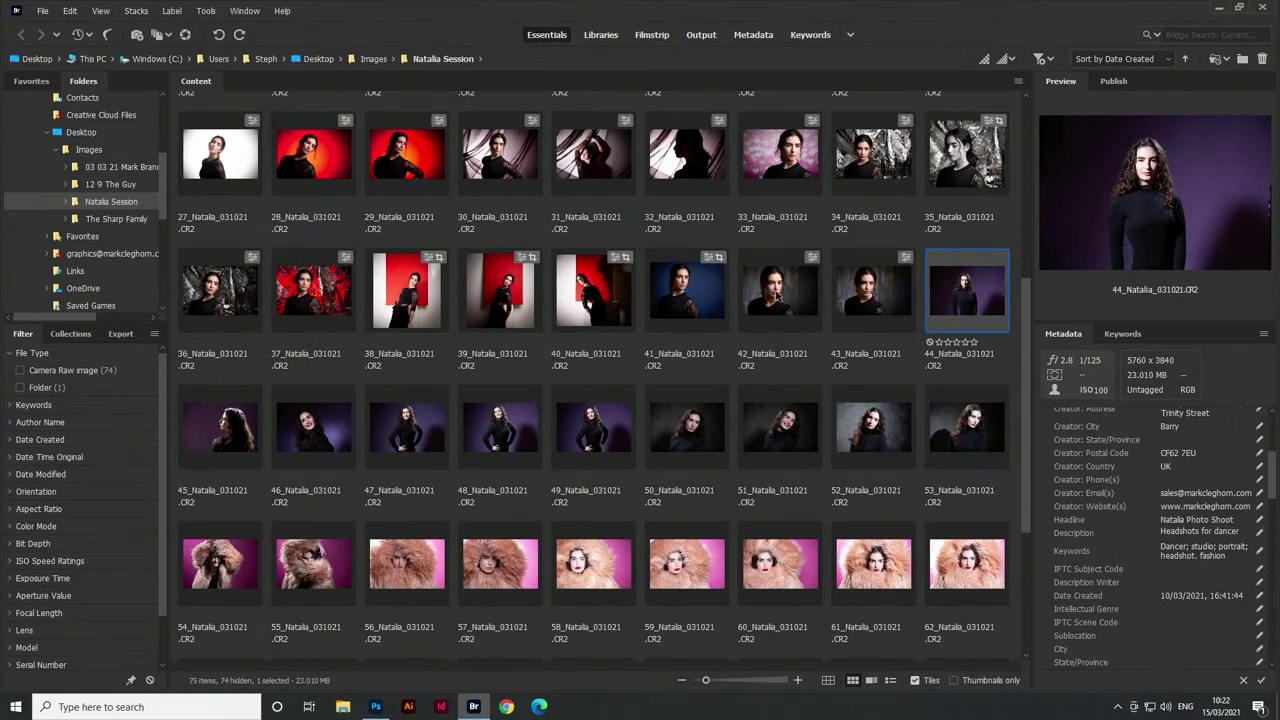
{"action": "left_click", "coordinate": [686, 290]}
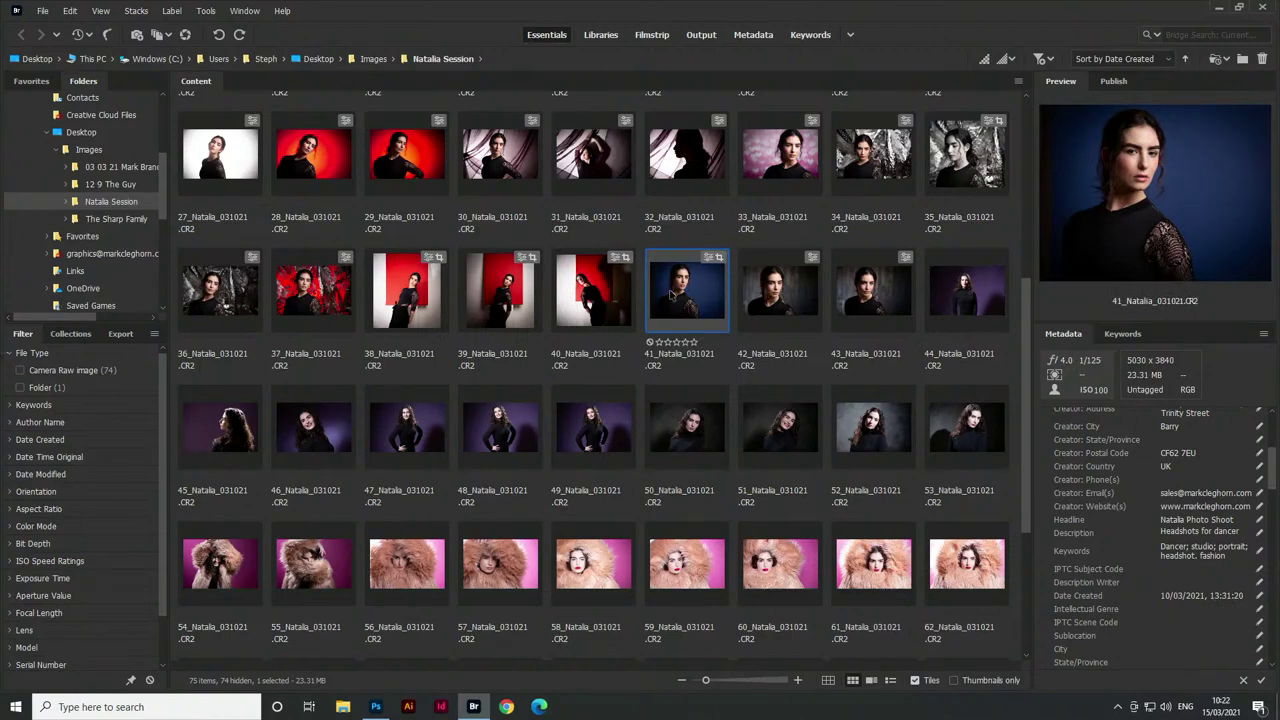
{"action": "right_click", "coordinate": [676, 290]}
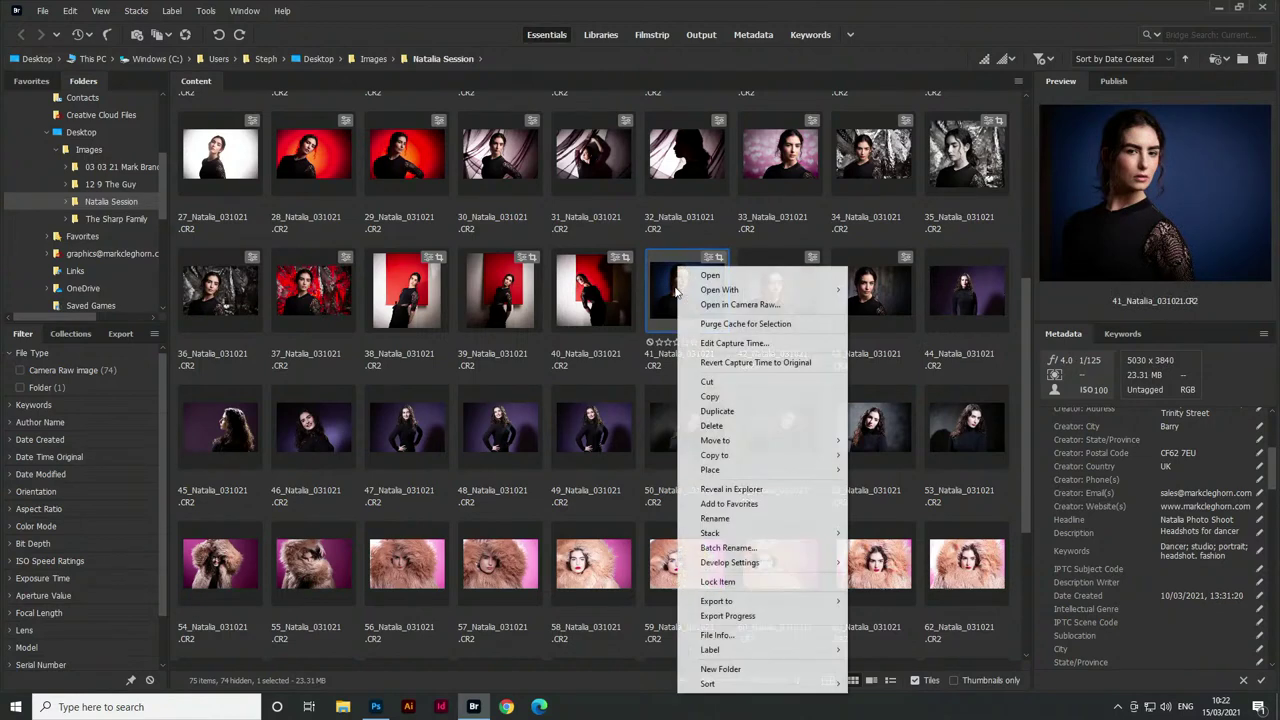
{"action": "mouse_move", "coordinate": [725, 567]}
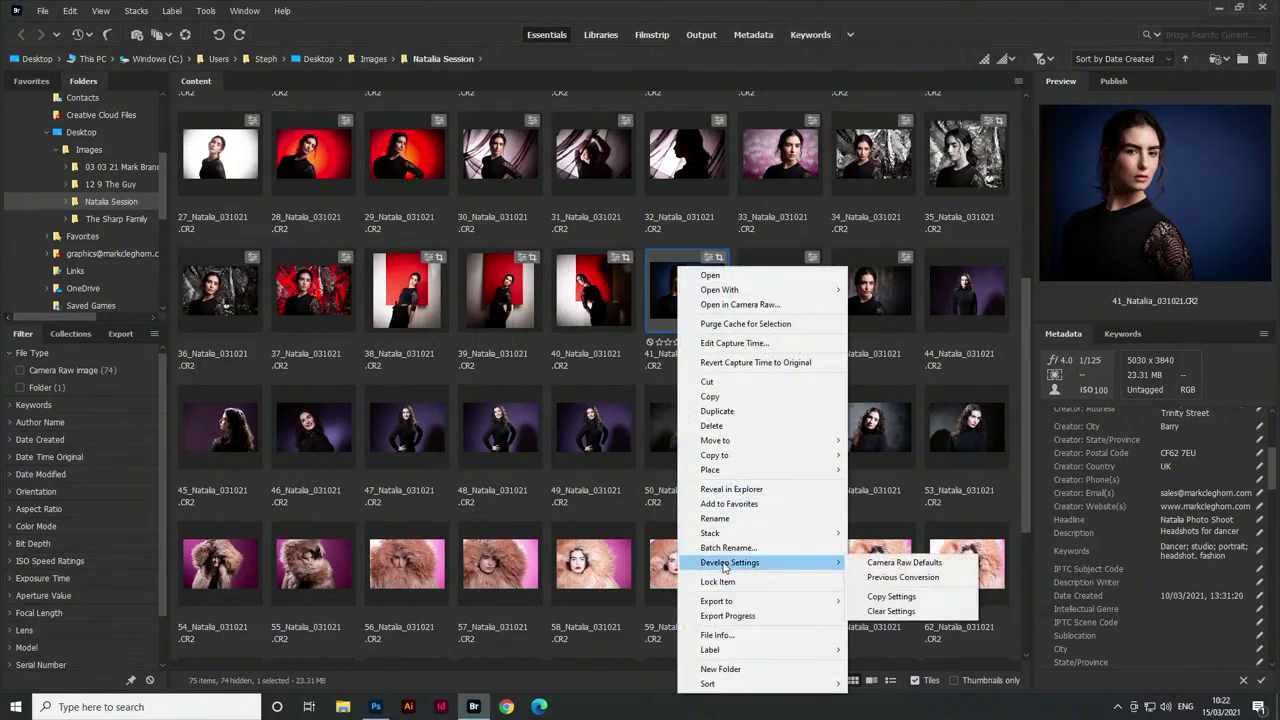
{"action": "left_click", "coordinate": [890, 597]}
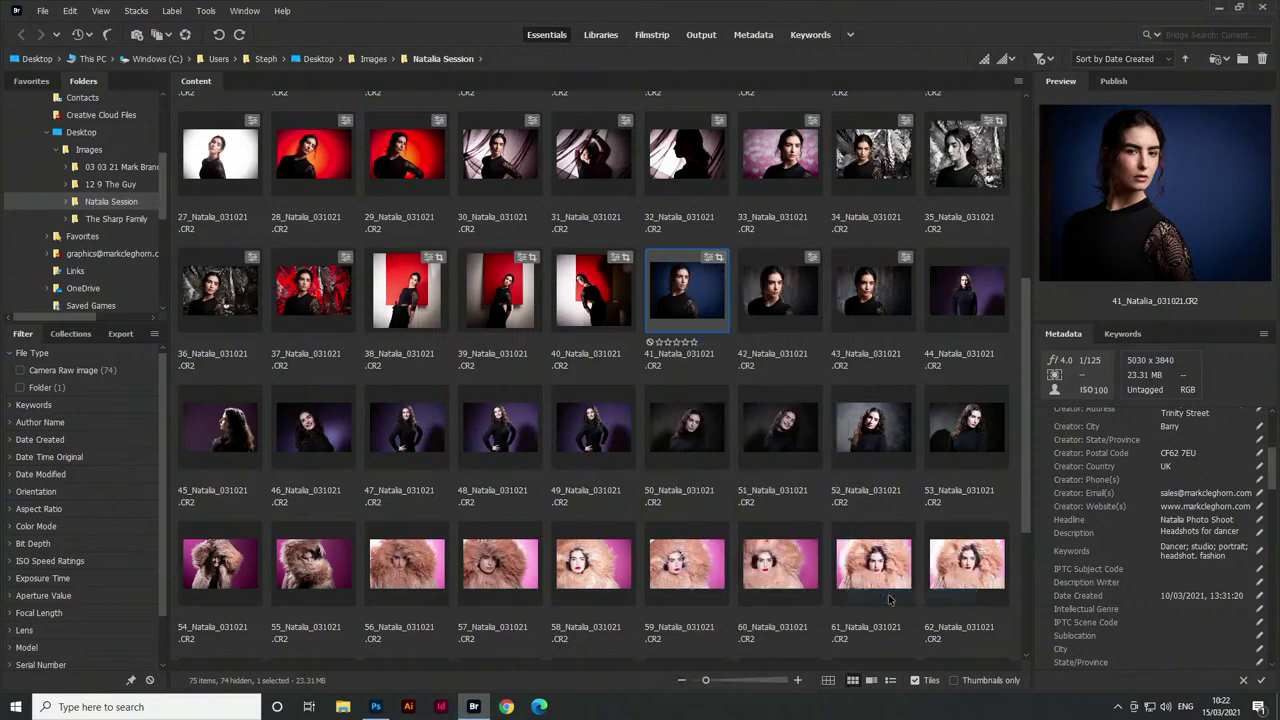
Paste the copied develop settings onto photos 44 to 53 using the Default subset, without crop or local adjustments
{"action": "left_click", "coordinate": [980, 318]}
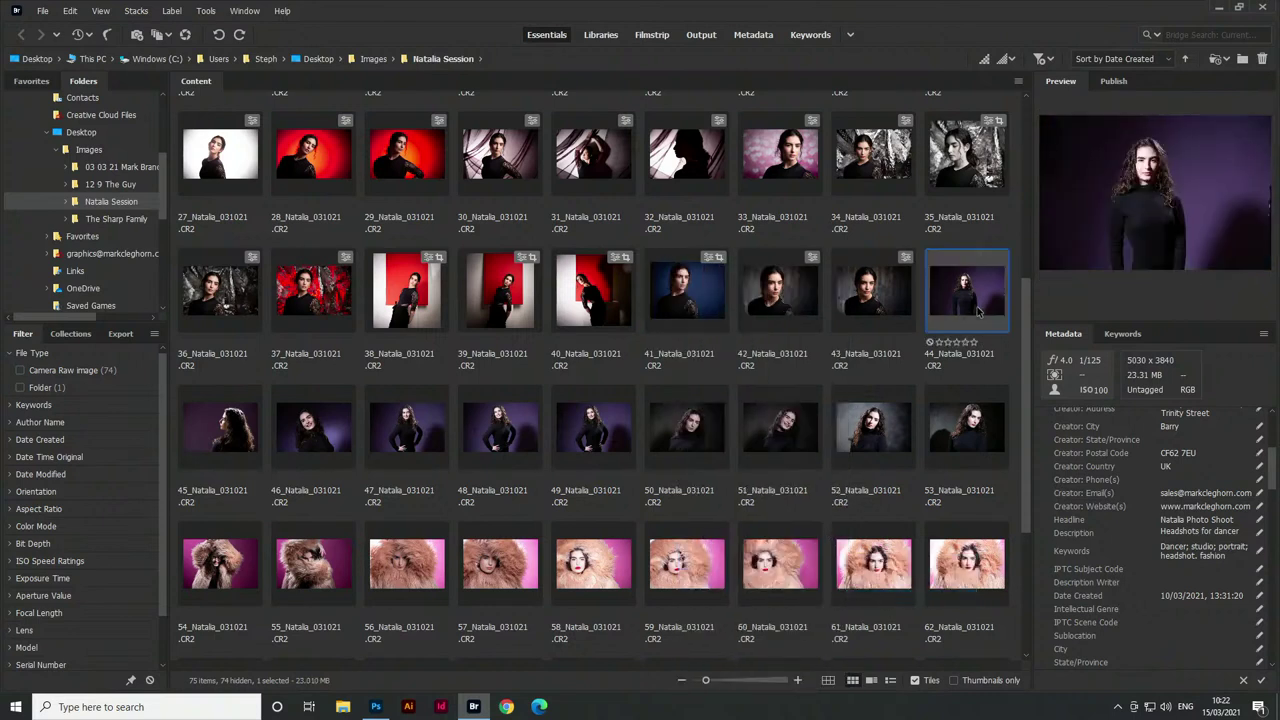
{"action": "left_click", "coordinate": [955, 425], "text": "shift"}
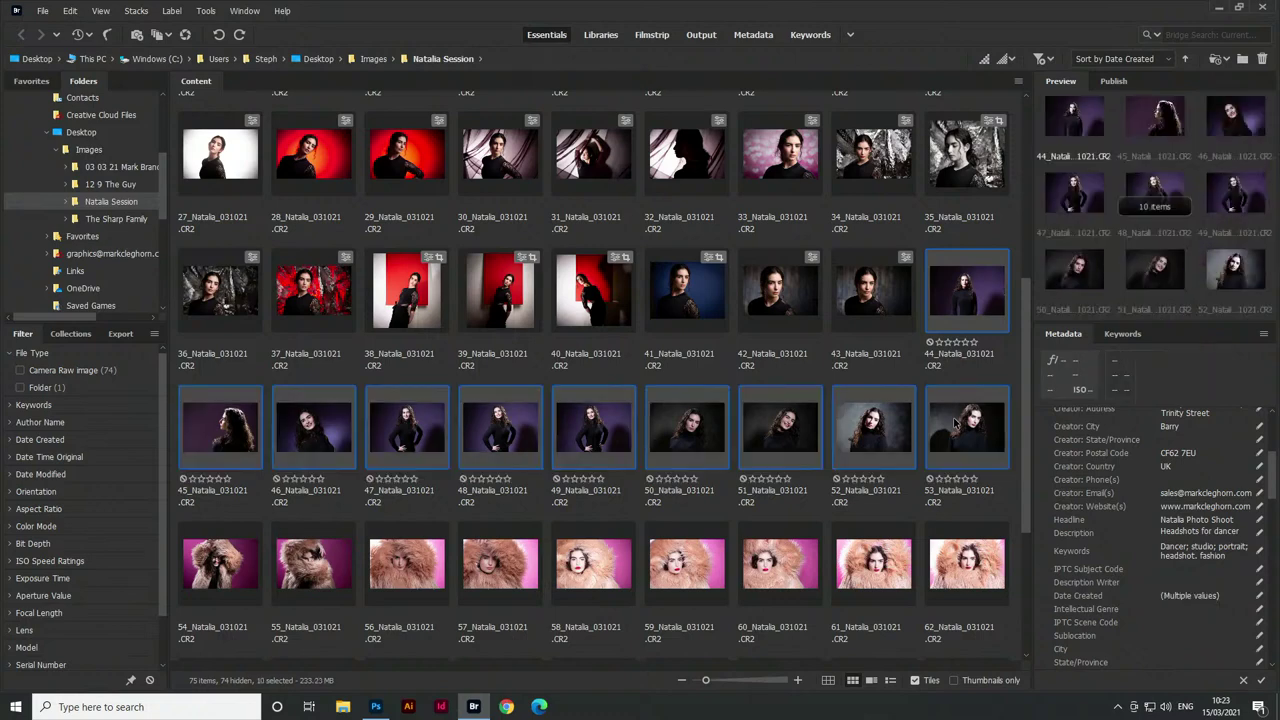
{"action": "right_click", "coordinate": [955, 425]}
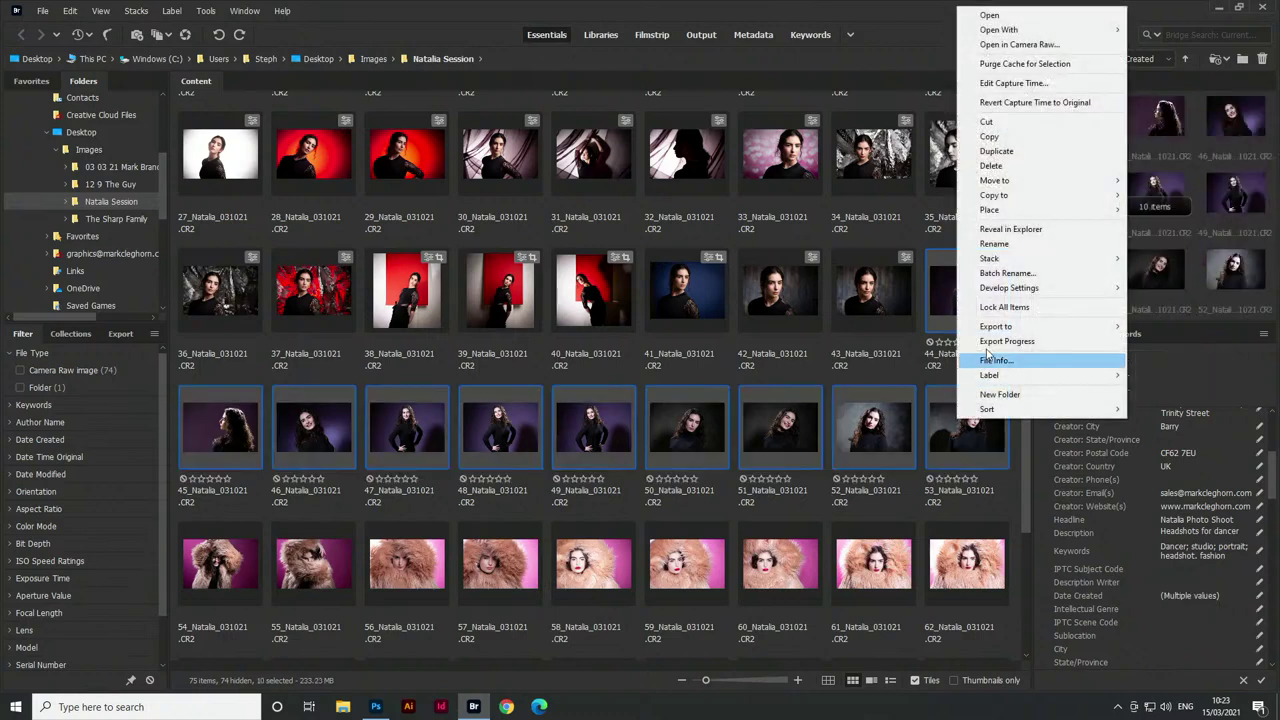
{"action": "mouse_move", "coordinate": [1012, 293]}
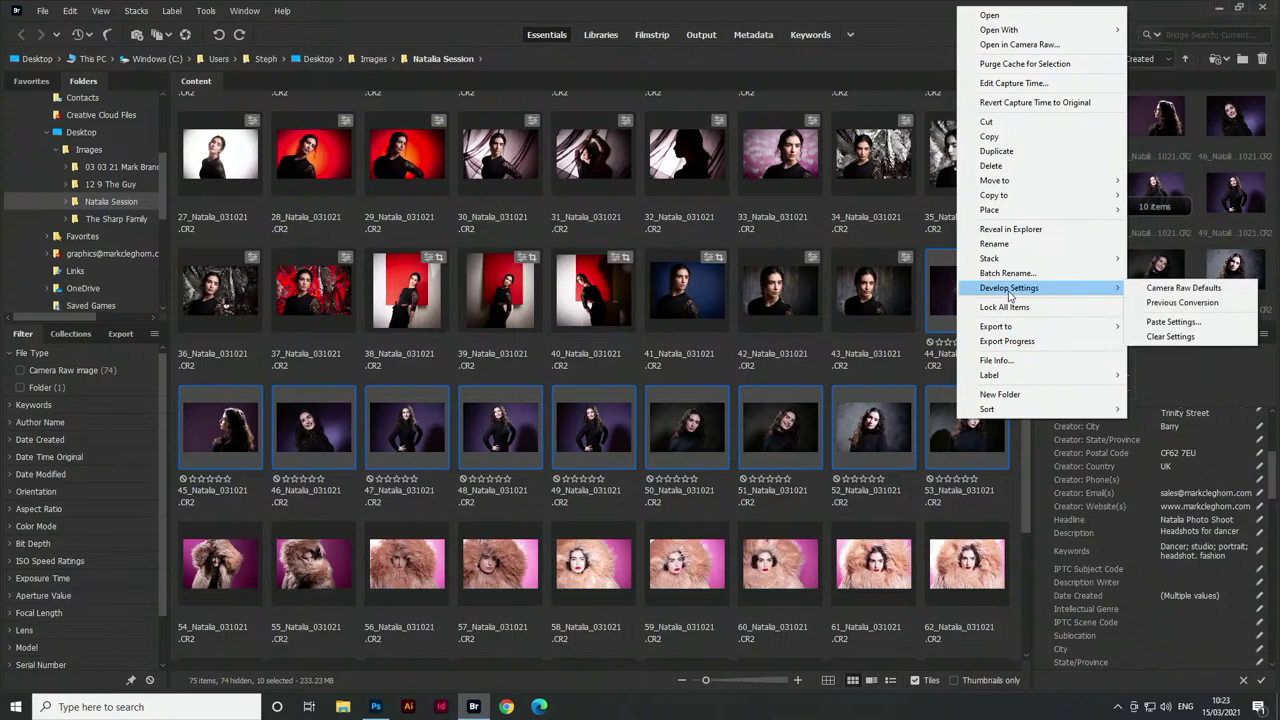
{"action": "left_click", "coordinate": [1176, 322]}
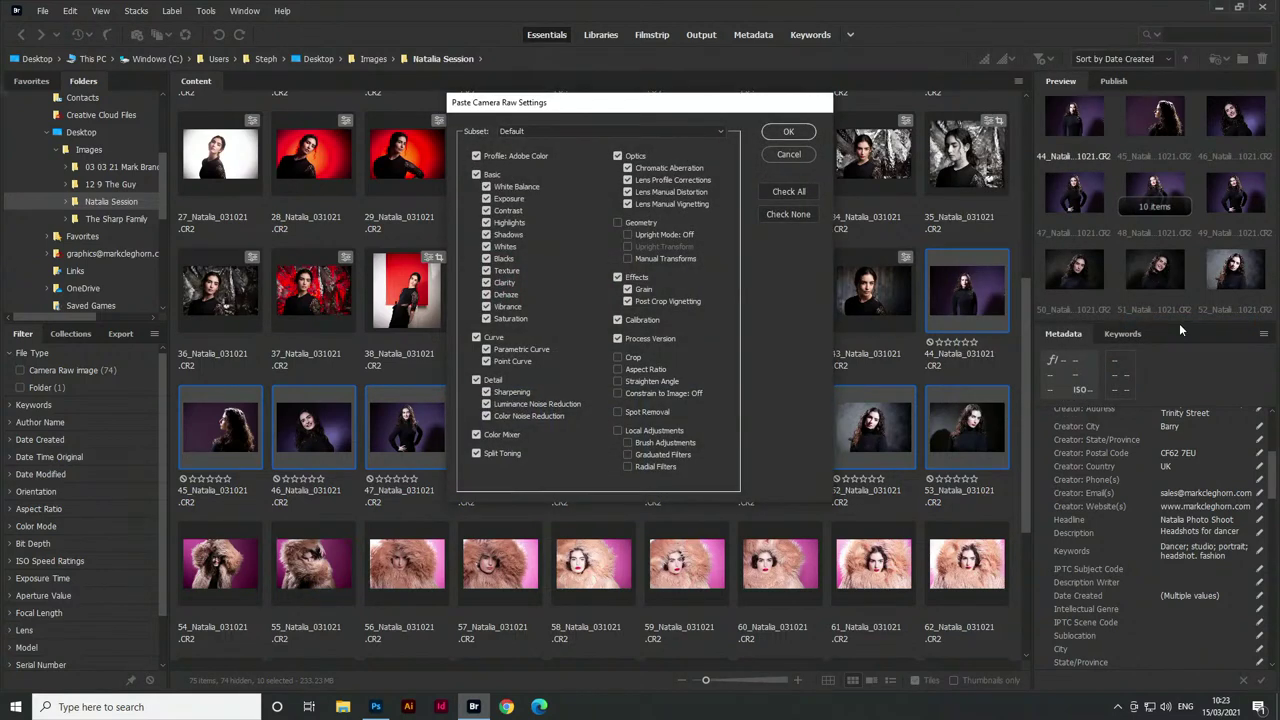
{"action": "left_click", "coordinate": [776, 134]}
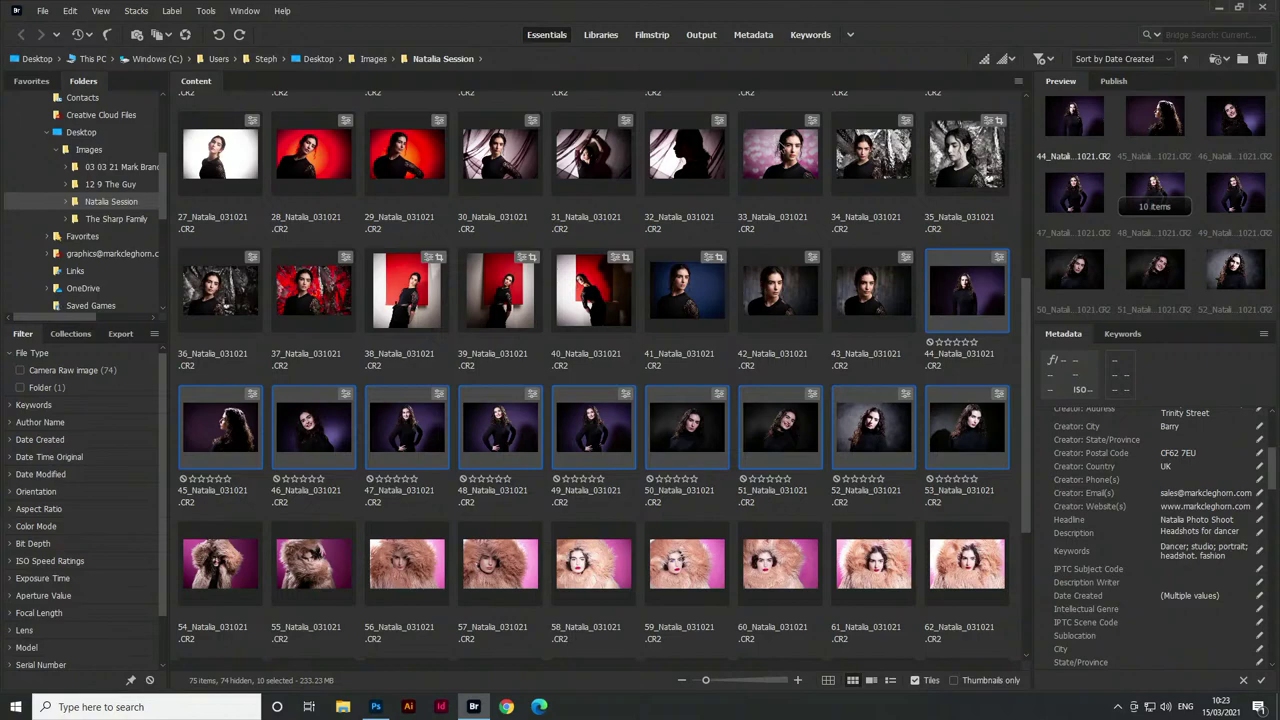
Open photos 44 to 53 in Camera Raw and brush over photo 50's face with +0.50 exposure and +16 shadows
{"action": "key", "text": "ctrl+r"}
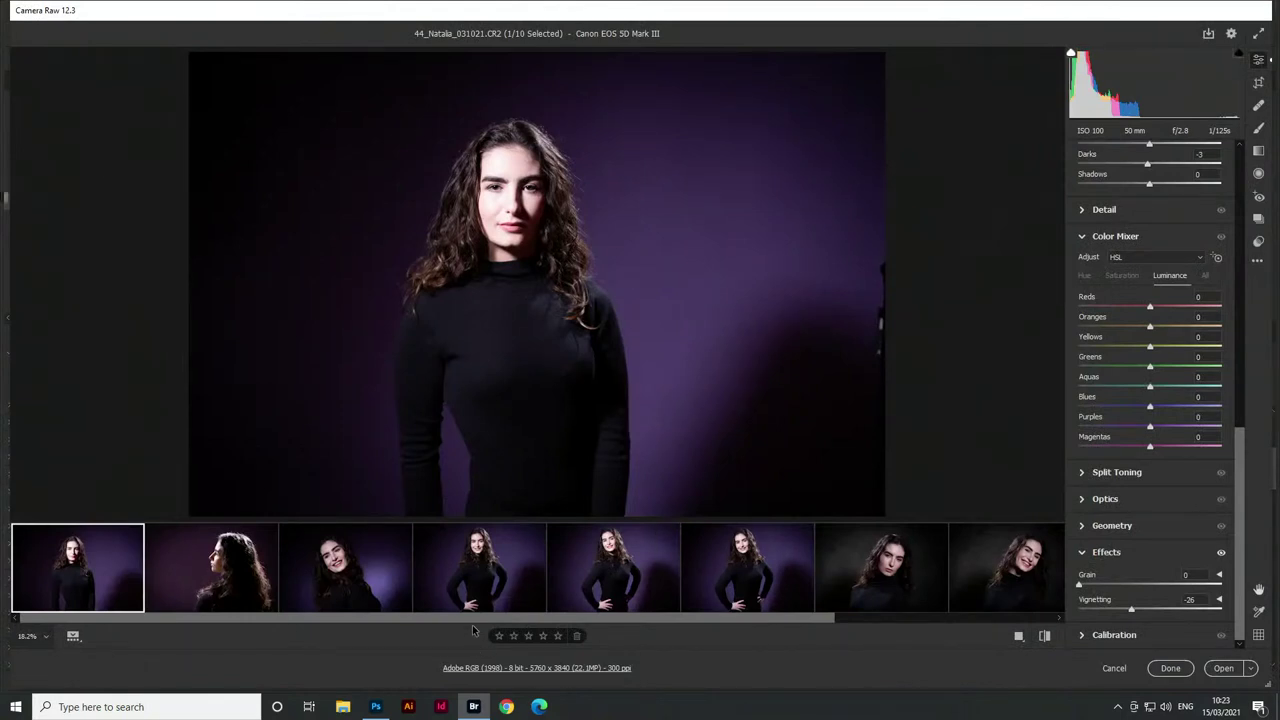
{"action": "scroll", "coordinate": [450, 570], "scroll_direction": "down", "scroll_amount": 2}
{"action": "left_click", "coordinate": [433, 590]}
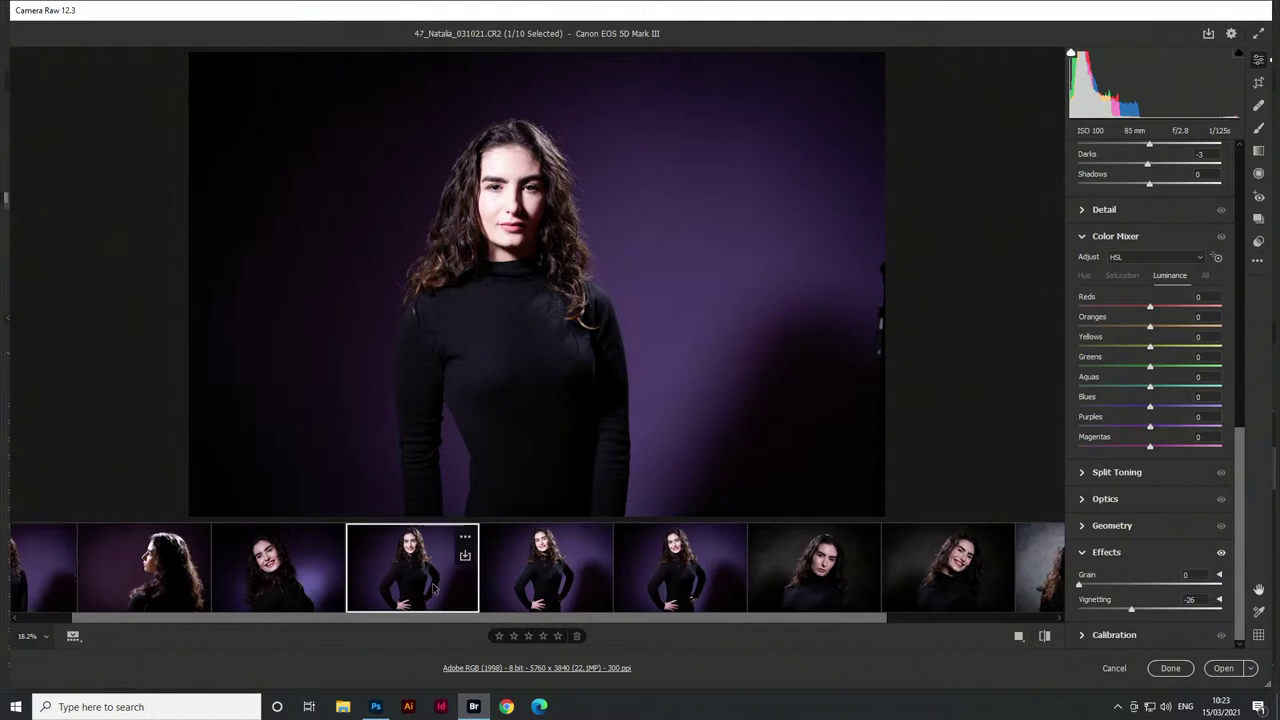
{"action": "scroll", "coordinate": [744, 627], "scroll_direction": "down", "scroll_amount": 6}
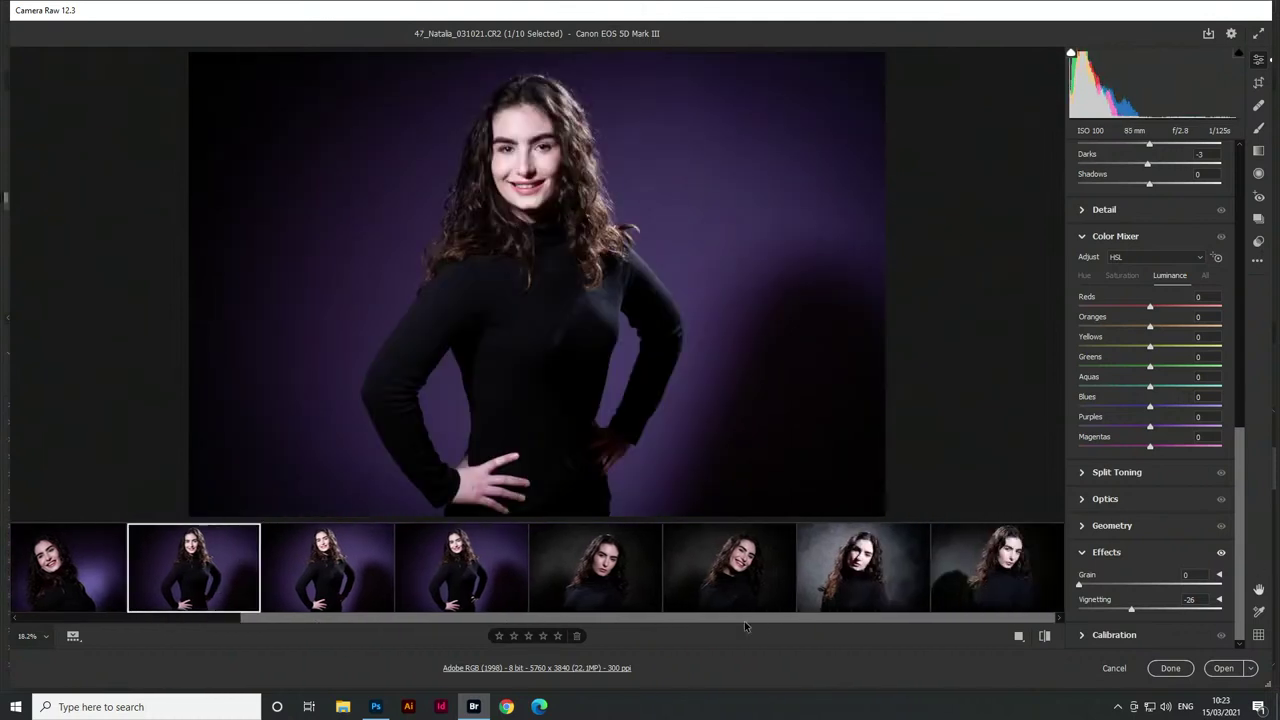
{"action": "left_click", "coordinate": [578, 575]}
{"action": "key", "text": "k"}
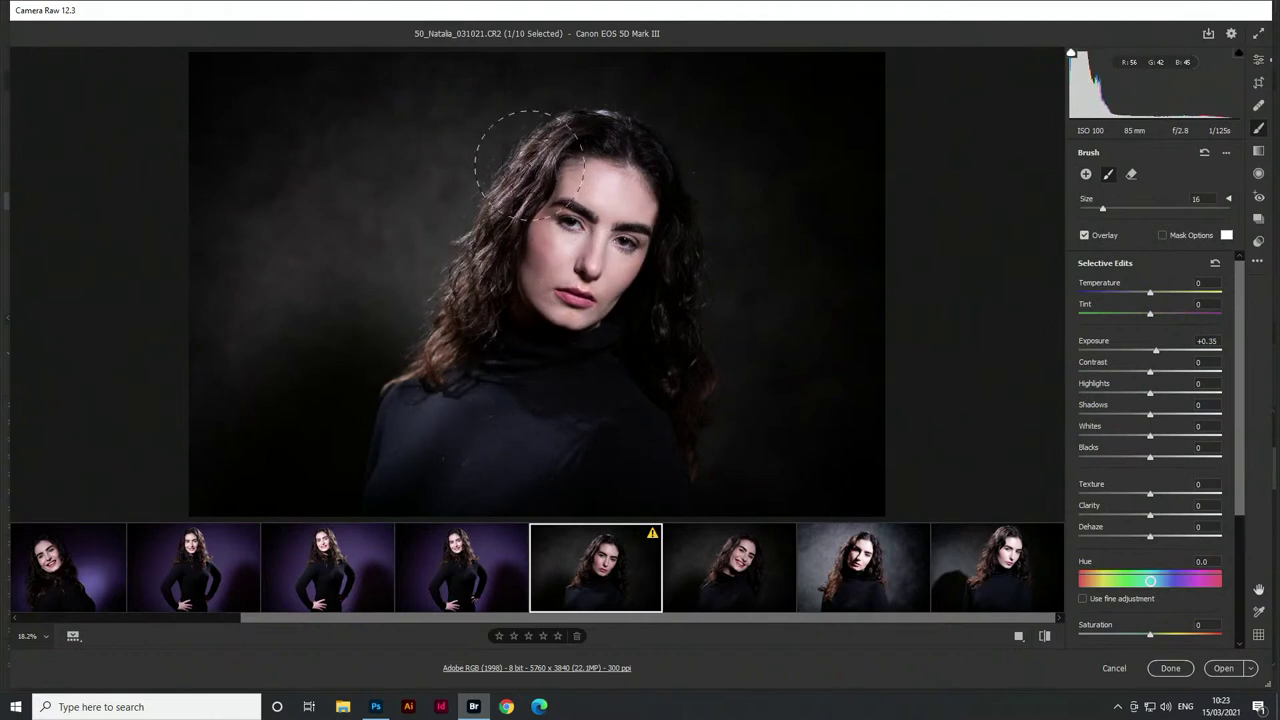
{"action": "mouse_move", "coordinate": [566, 212]}
{"action": "left_mouse_down"}
{"action": "mouse_move", "coordinate": [614, 191]}
{"action": "mouse_move", "coordinate": [570, 290]}
{"action": "mouse_move", "coordinate": [610, 275]}
{"action": "left_mouse_up"}
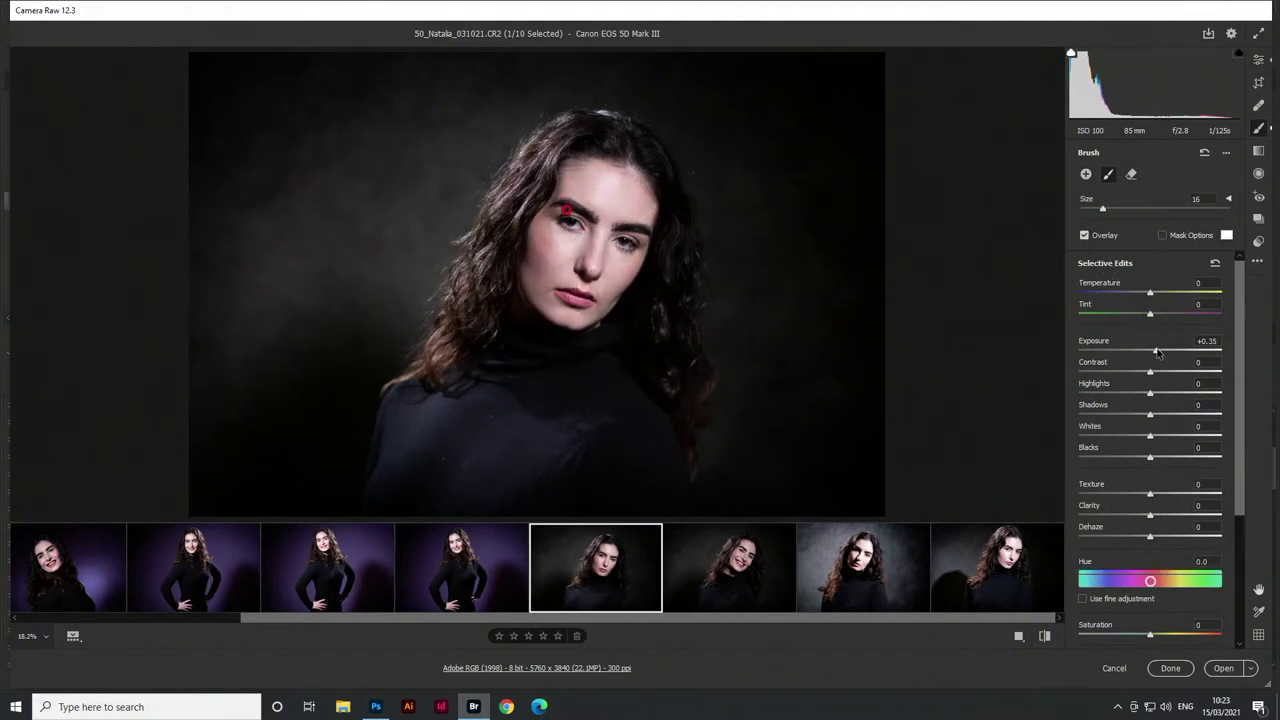
{"action": "left_click_drag", "start_coordinate": [1157, 352], "coordinate": [1160, 351]}
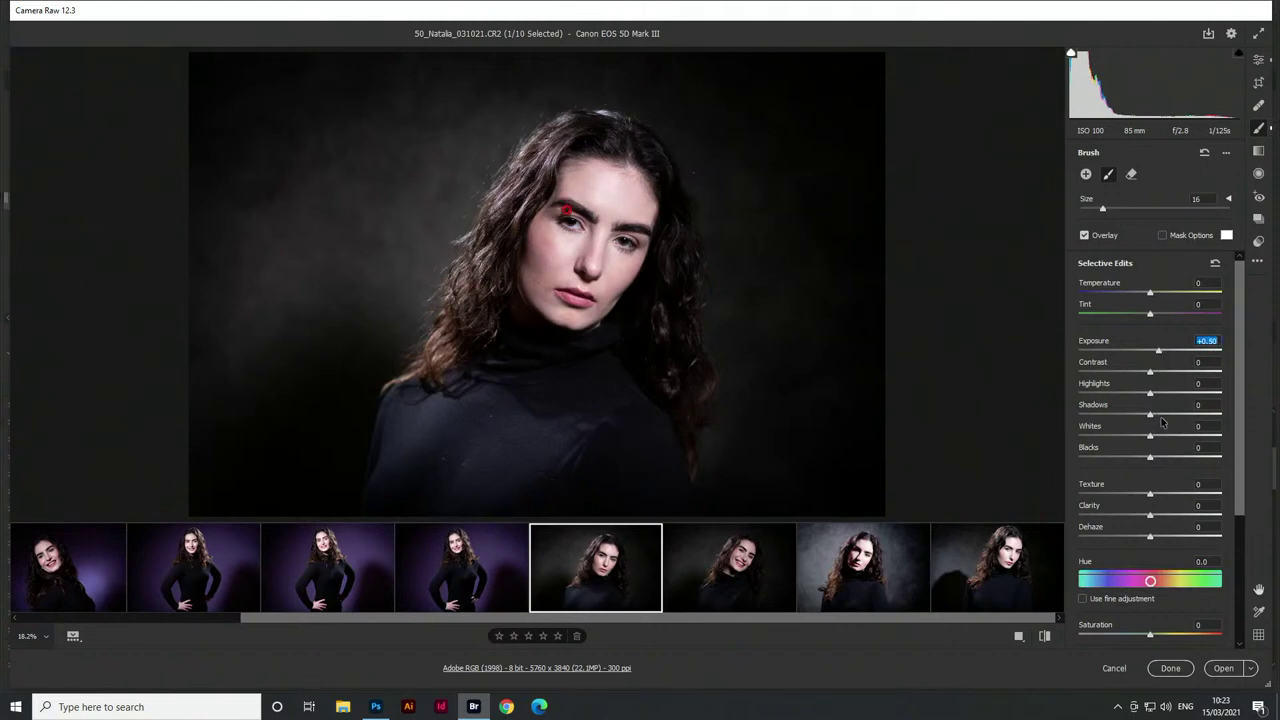
{"action": "left_click_drag", "start_coordinate": [1151, 414], "coordinate": [1158, 414]}
Brush over the faces in photos 51, 52 and 53 with the same +0.50 exposure and +16 shadows brush
{"action": "left_click", "coordinate": [783, 542]}
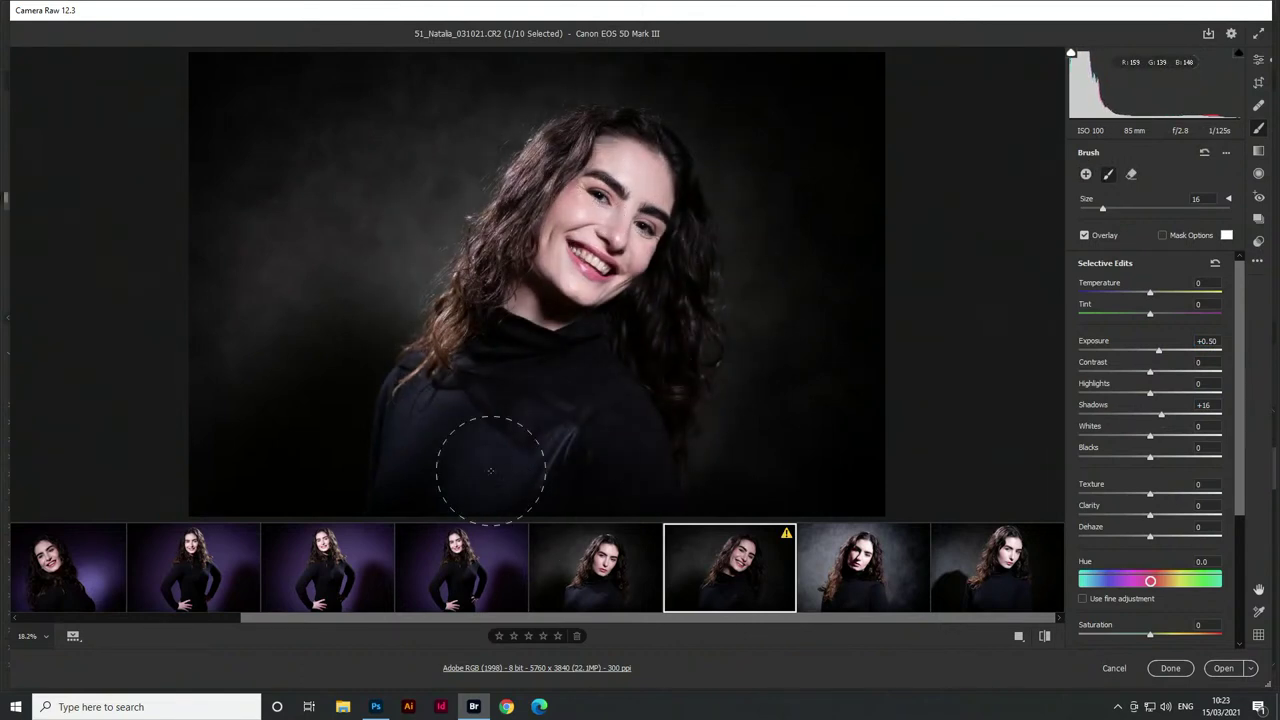
{"action": "left_click", "coordinate": [860, 567]}
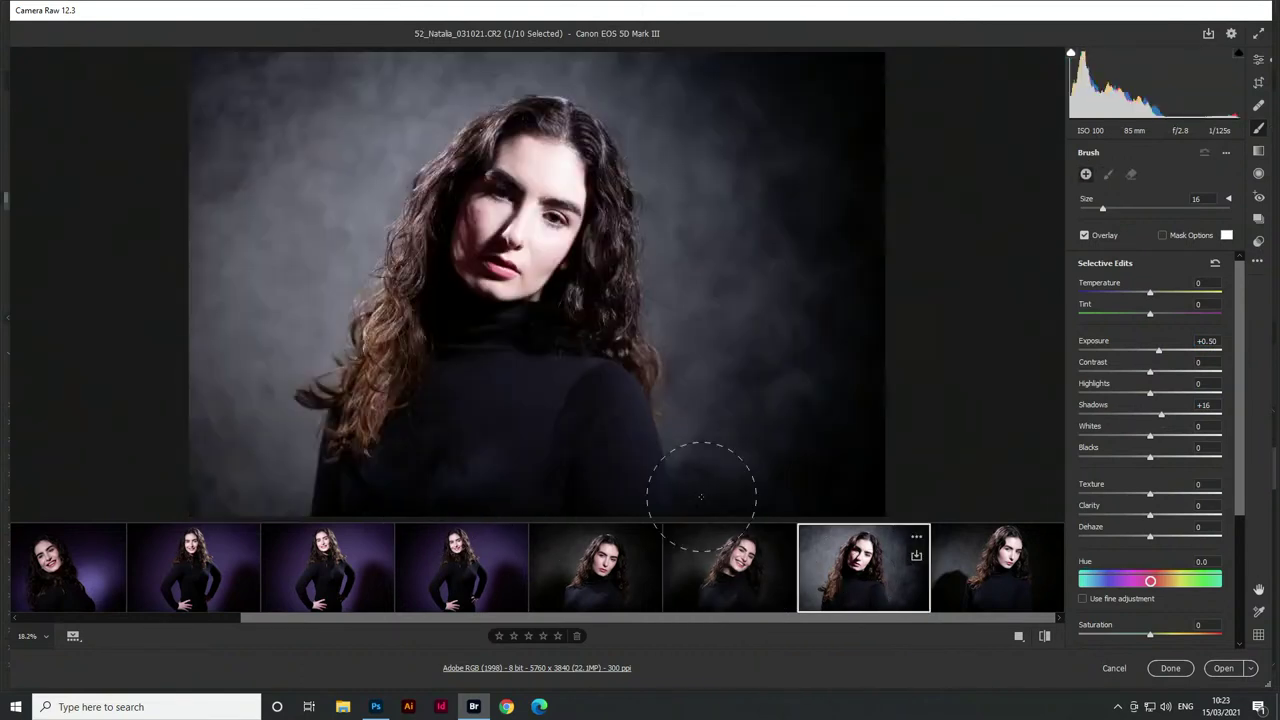
{"action": "left_click", "coordinate": [1007, 576]}
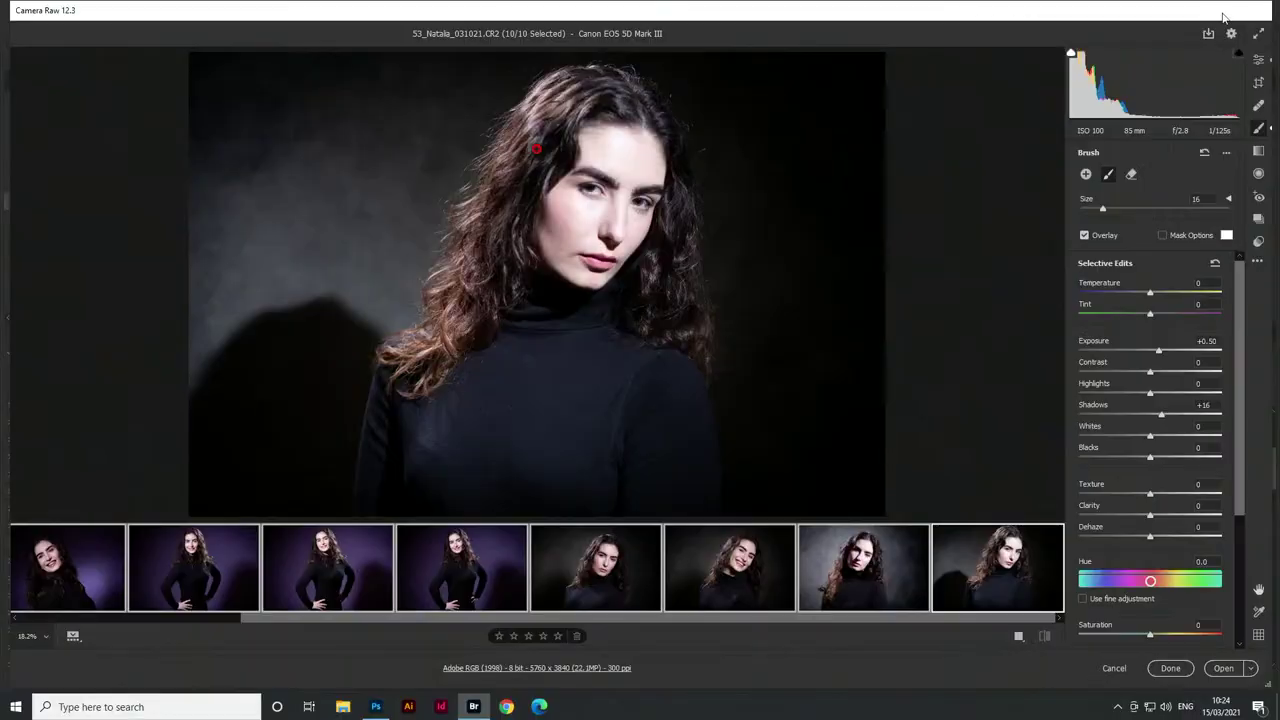
Export all ten selected photos with the existing save settings, bypassing the options dialog, and finish the raw edits
{"action": "left_click", "coordinate": [1208, 34], "text": "alt"}
{"action": "left_click", "coordinate": [1168, 672]}
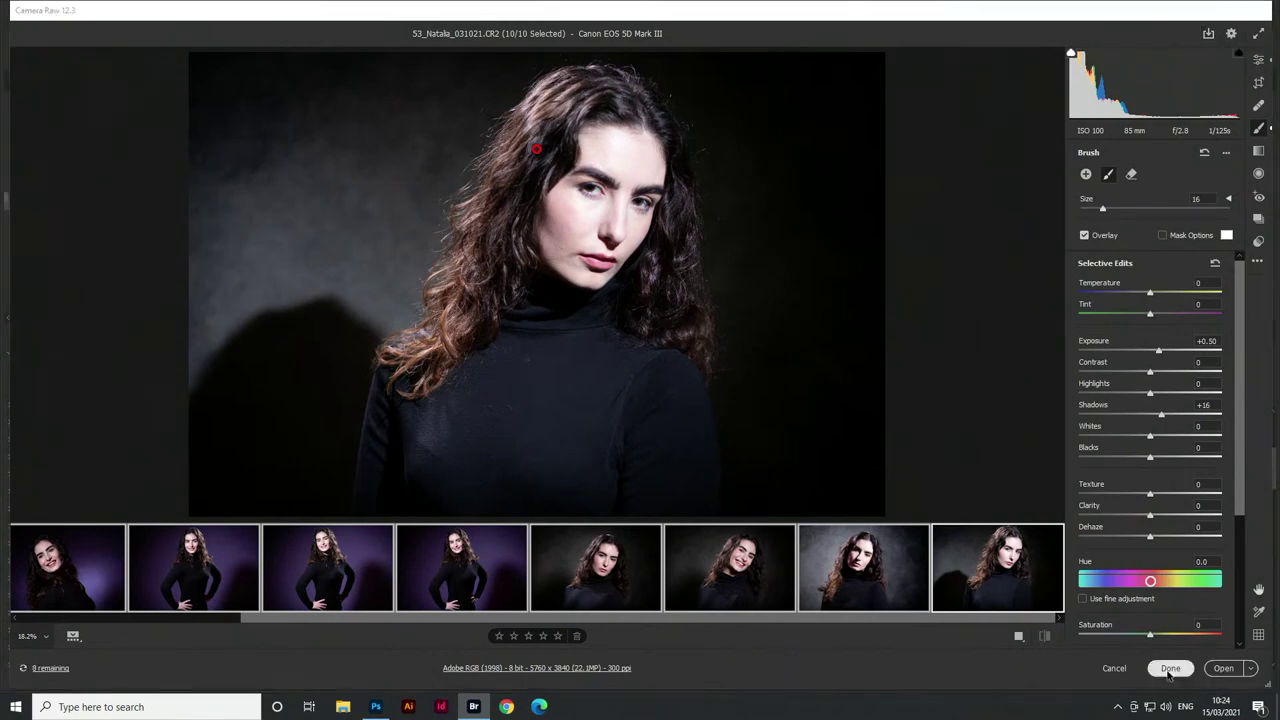
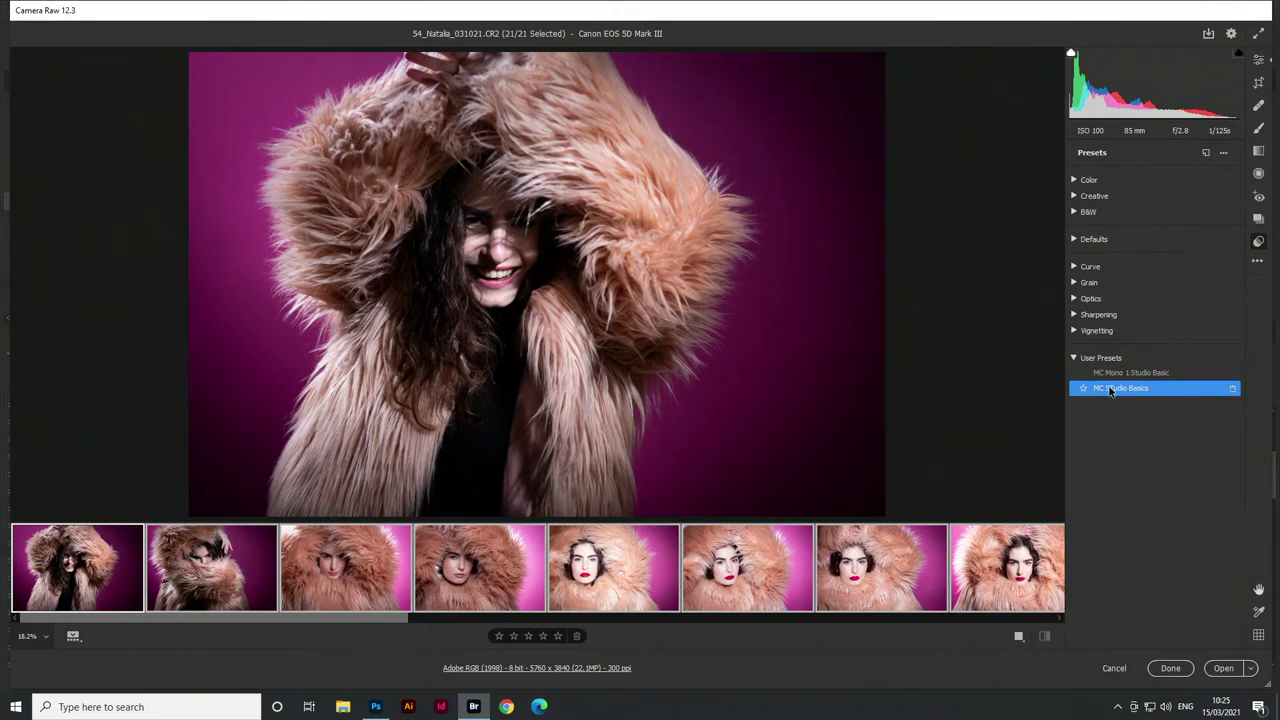
Set exposure to +0.75, shadows to +27 and texture to +21 for photos 54 to 57 together
{"action": "left_click", "coordinate": [104, 596]}
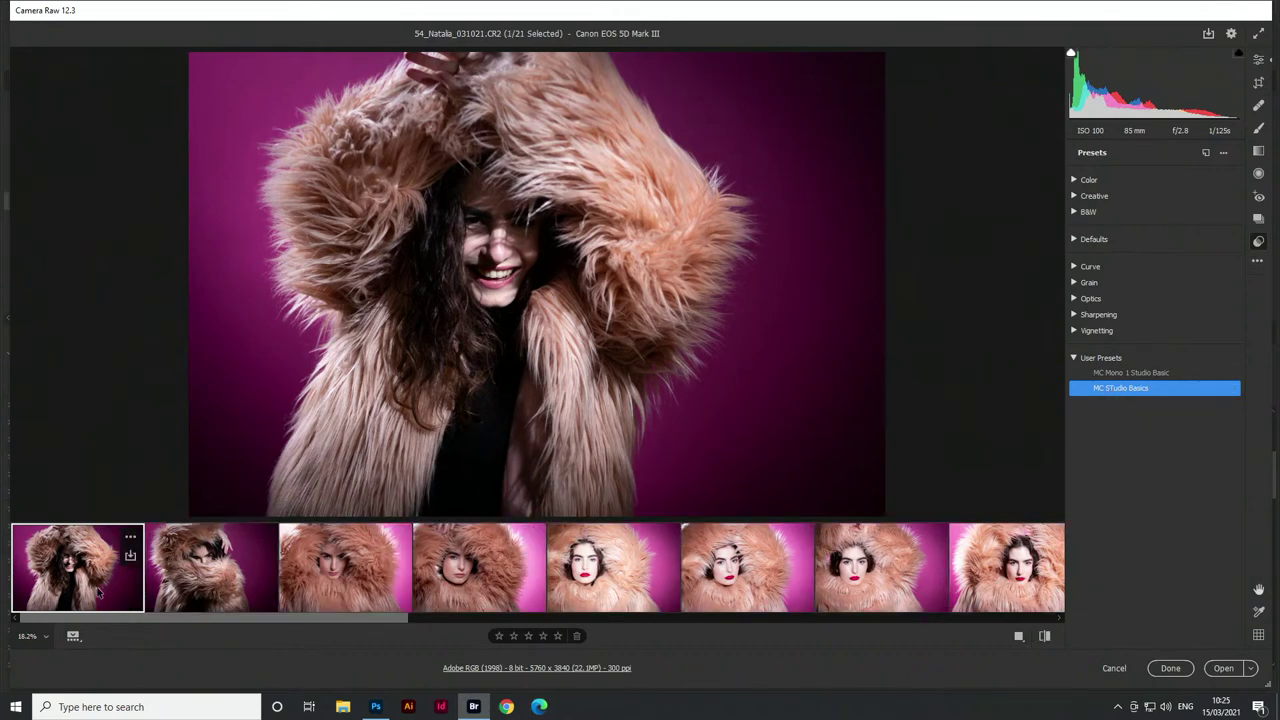
{"action": "left_click", "coordinate": [457, 573], "text": "shift"}
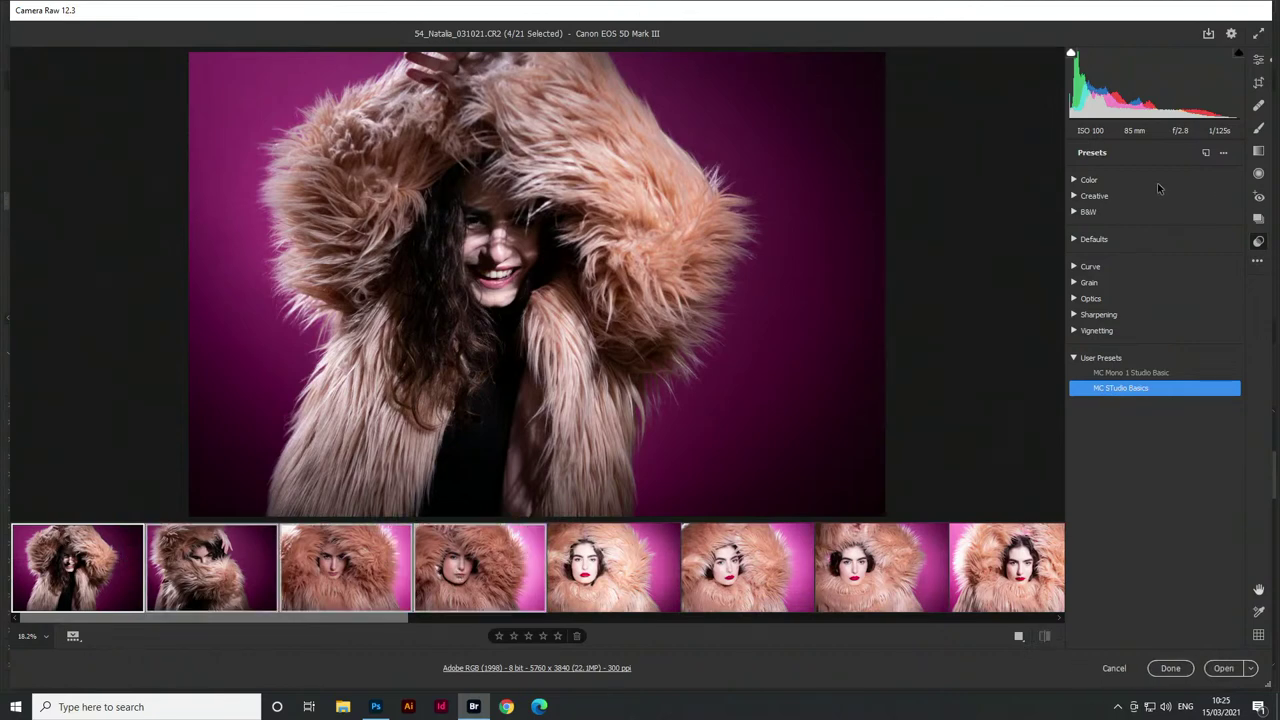
{"action": "key", "text": "e"}
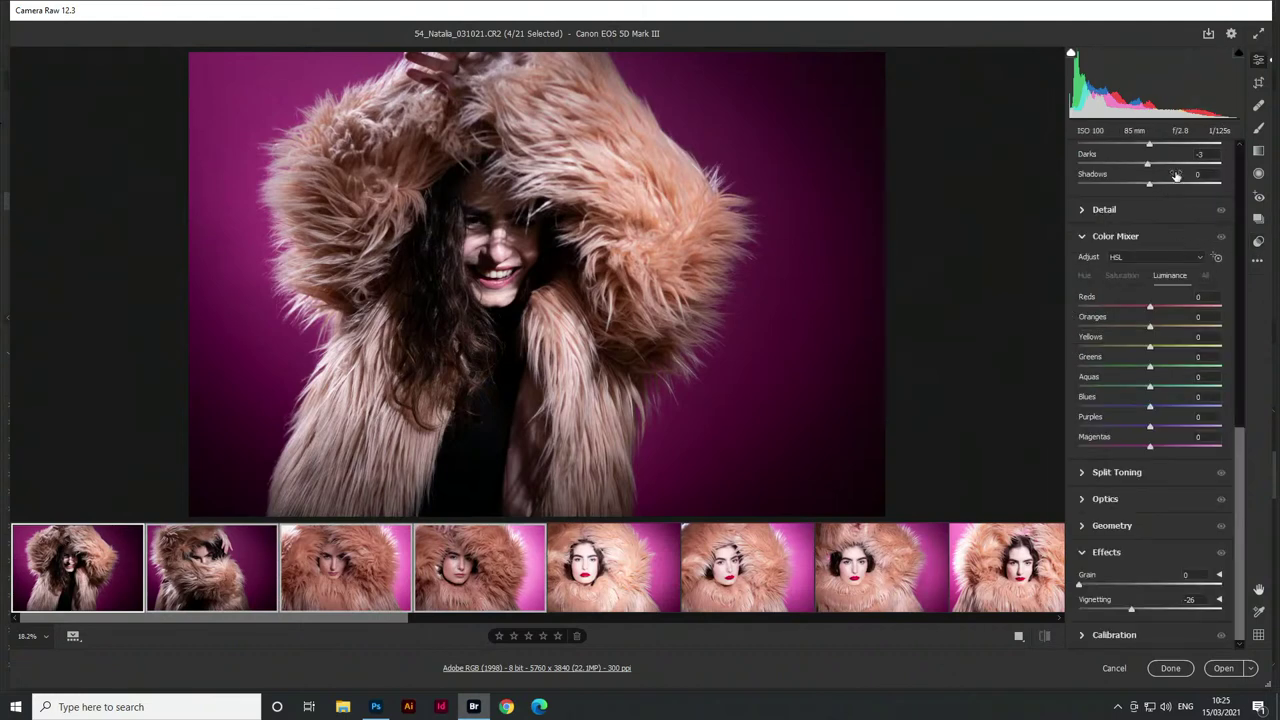
{"action": "scroll", "coordinate": [1163, 280], "scroll_direction": "up", "scroll_amount": 4}
{"action": "scroll", "coordinate": [1160, 246], "scroll_direction": "up", "scroll_amount": 6}
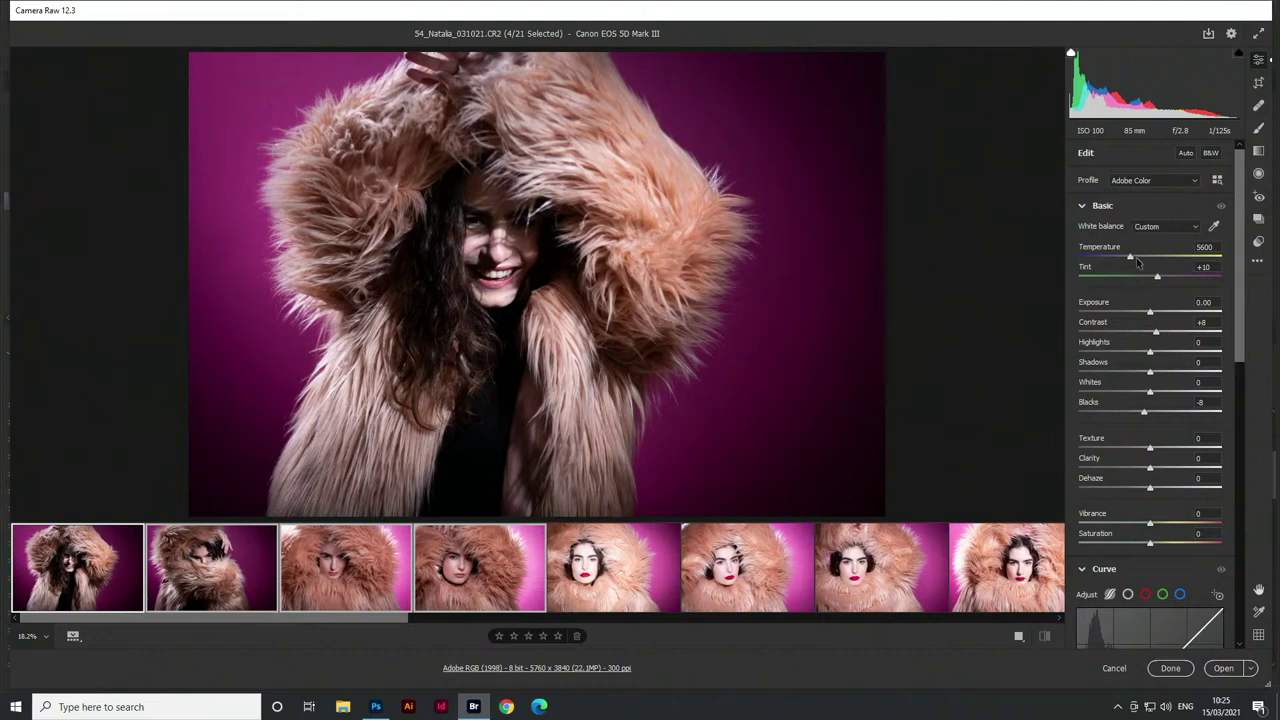
{"action": "left_click_drag", "start_coordinate": [1156, 311], "coordinate": [1162, 315]}
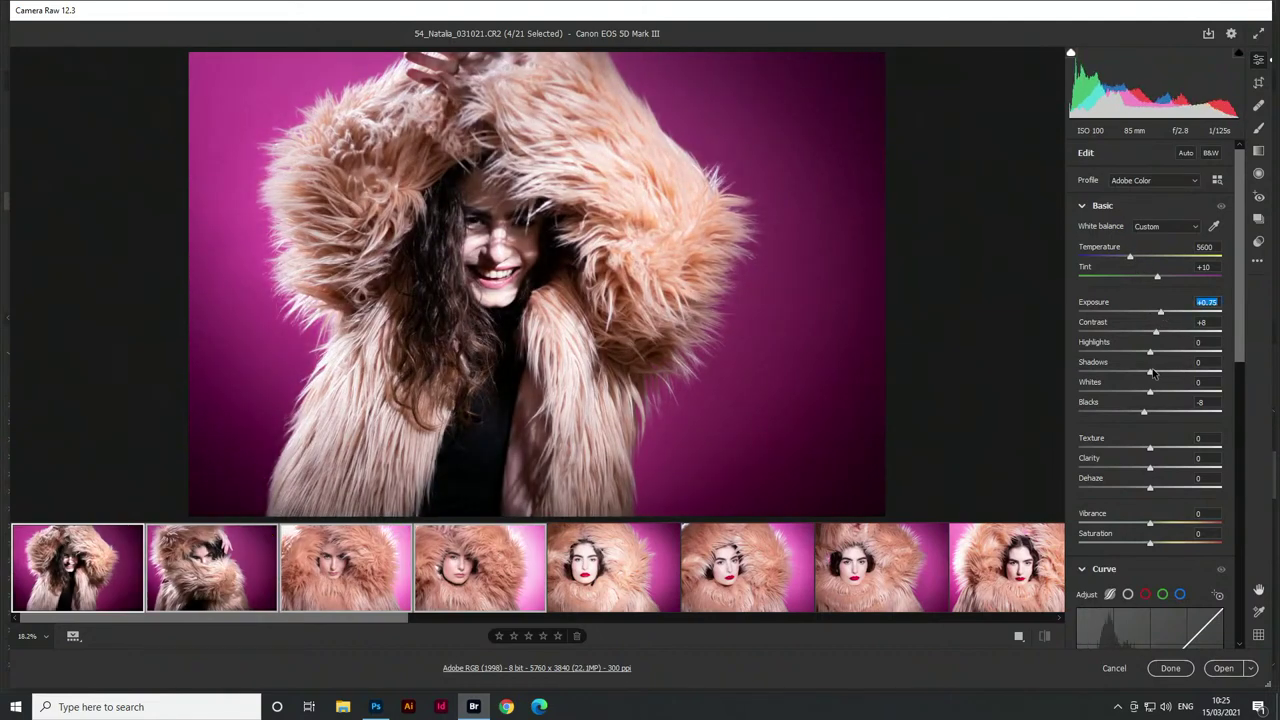
{"action": "left_click_drag", "start_coordinate": [1152, 372], "coordinate": [1171, 373]}
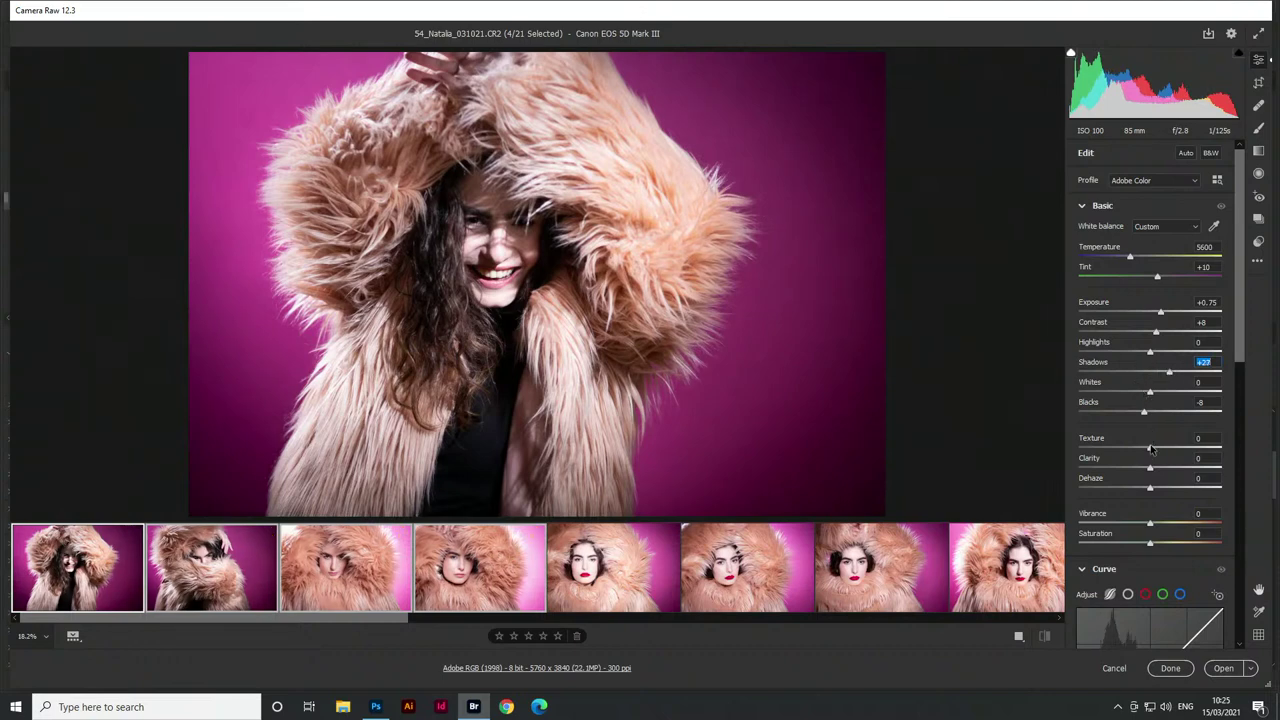
{"action": "mouse_move", "coordinate": [1151, 447]}
{"action": "left_mouse_down"}
{"action": "mouse_move", "coordinate": [1177, 453]}
{"action": "mouse_move", "coordinate": [1165, 455]}
{"action": "left_mouse_up"}
Brush over photo 54's face with +0.20 exposure and +16 shadows
{"action": "left_click", "coordinate": [76, 566]}
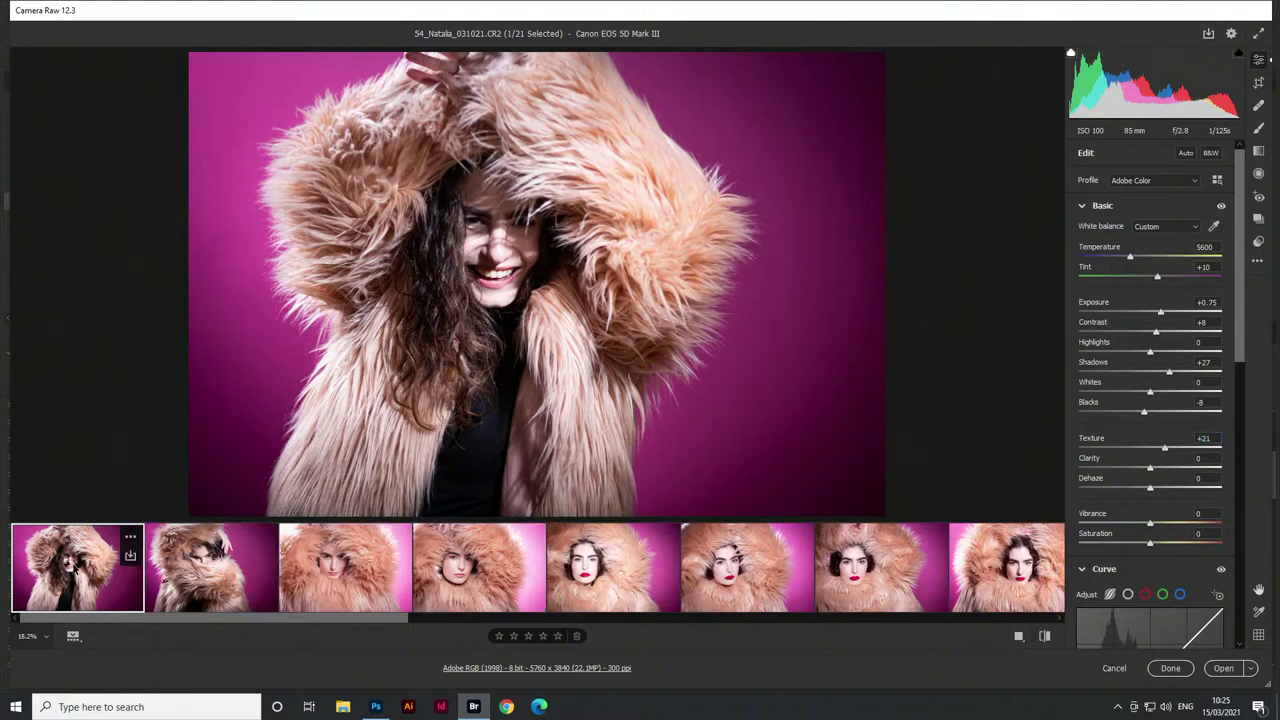
{"action": "key", "text": "k"}
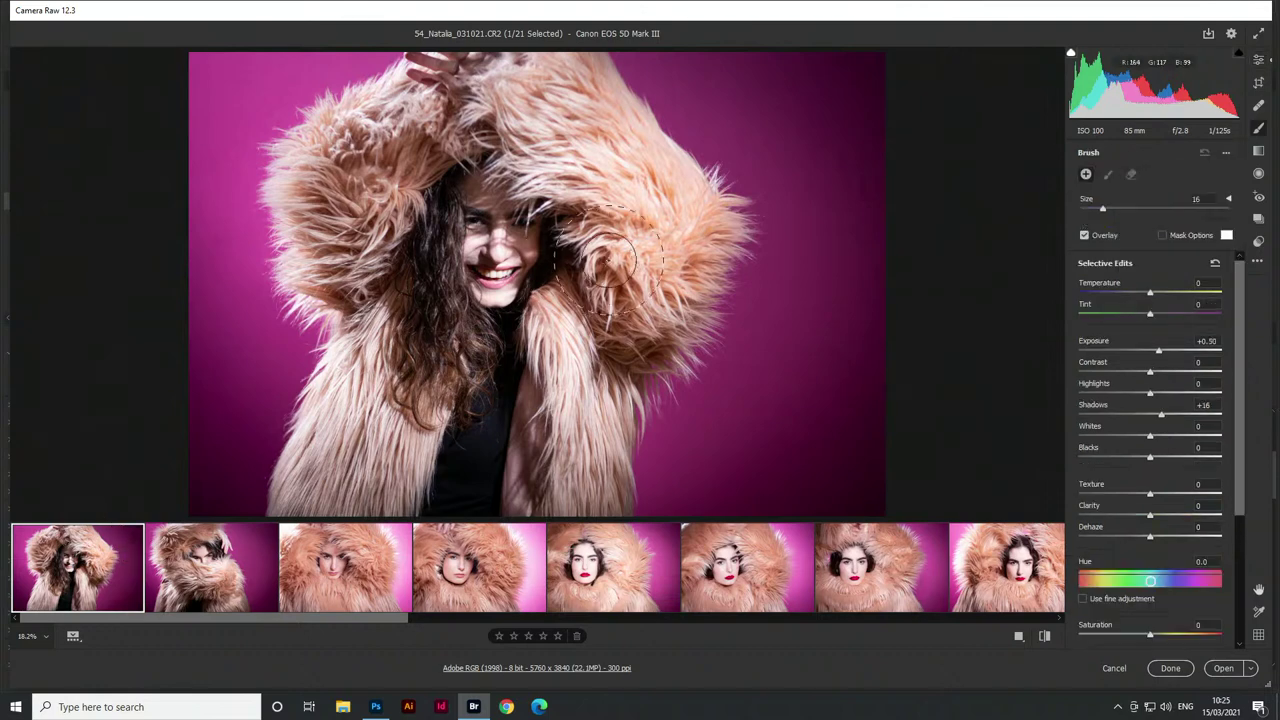
{"action": "left_click", "coordinate": [481, 236]}
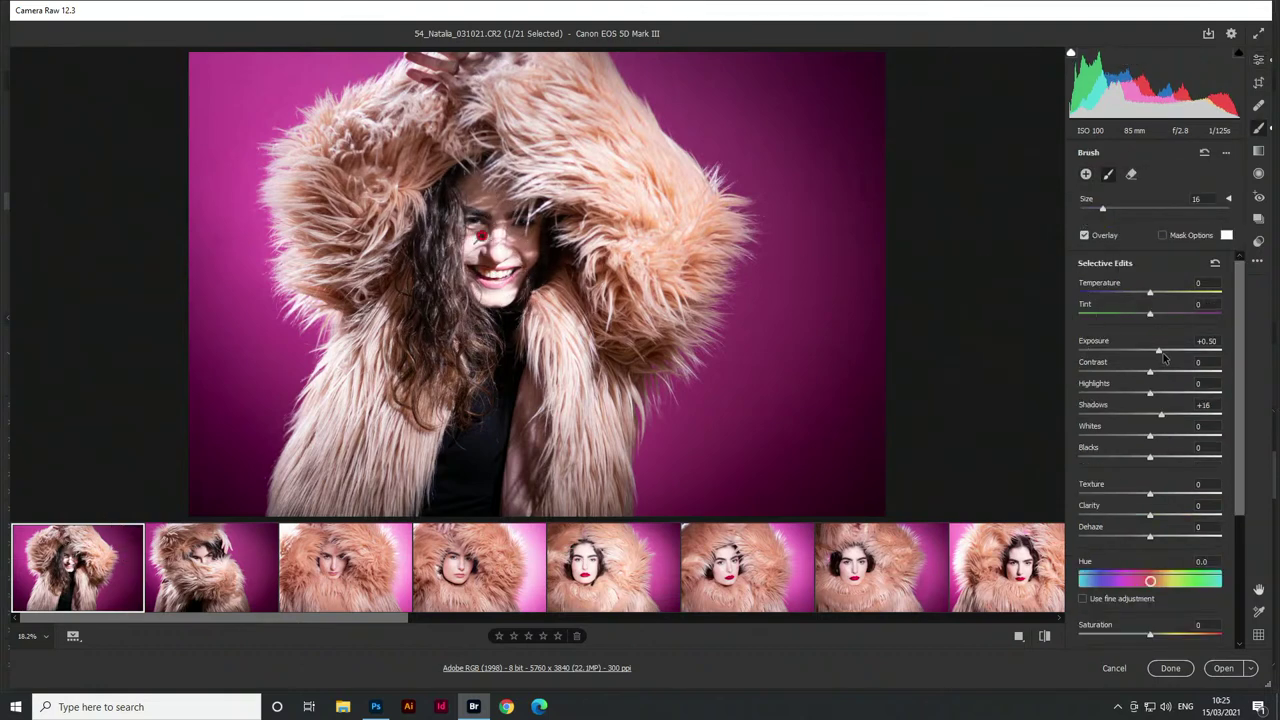
{"action": "left_click_drag", "start_coordinate": [1160, 352], "coordinate": [1154, 352]}
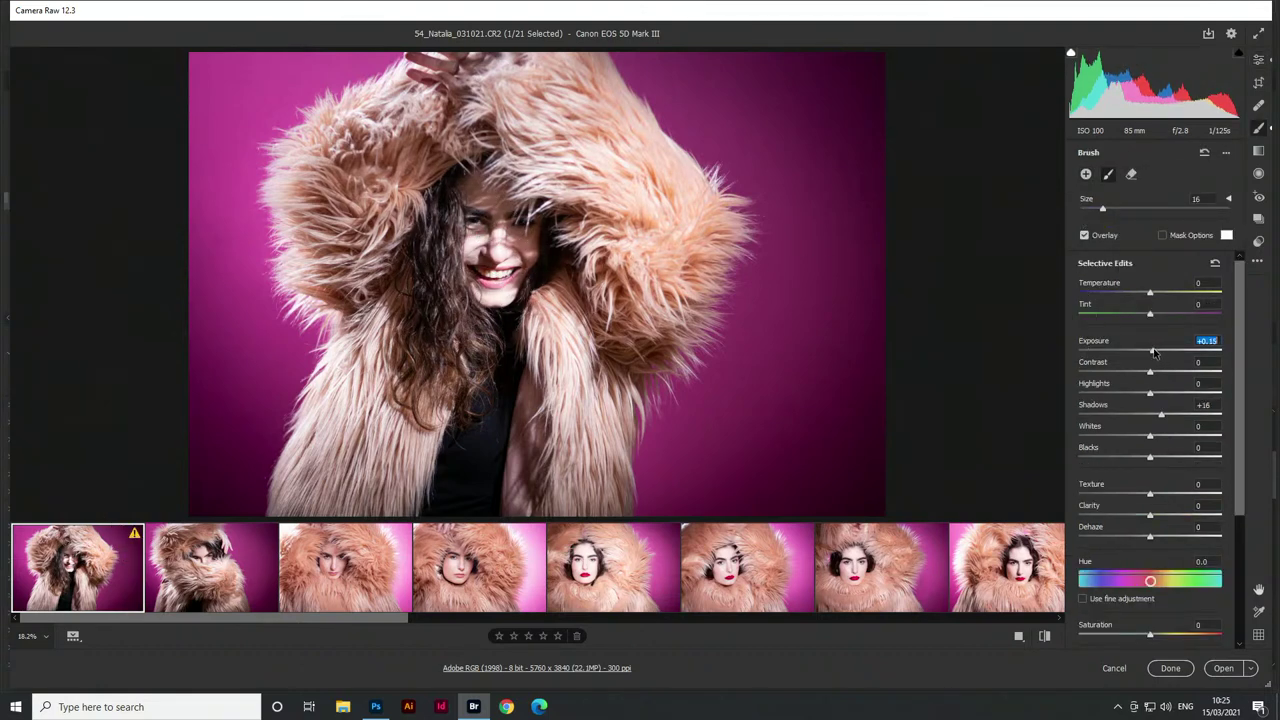
Brush over photo 55's face at brush size 8 with +0.20 exposure and +16 shadows
{"action": "left_click", "coordinate": [263, 545]}
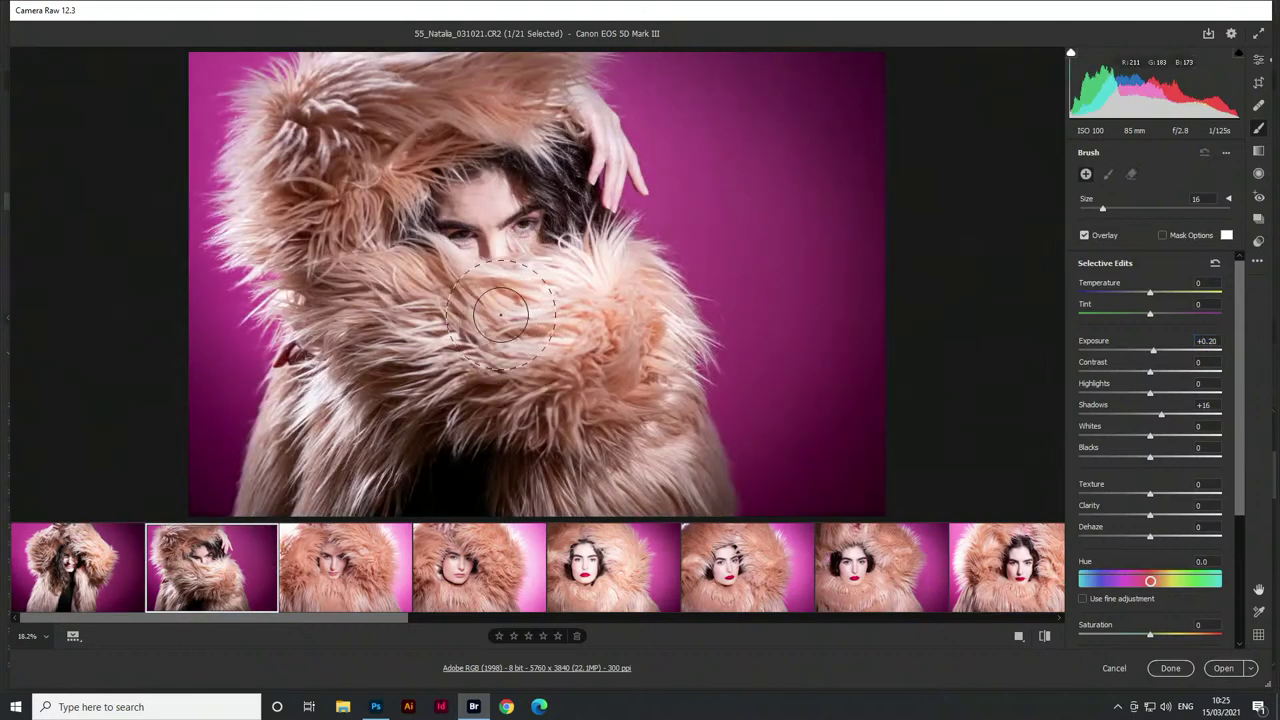
{"action": "key", "text": "bracketleft"}
{"action": "key", "text": "bracketleft"}
{"action": "key", "text": "bracketleft"}
{"action": "key", "text": "bracketleft"}
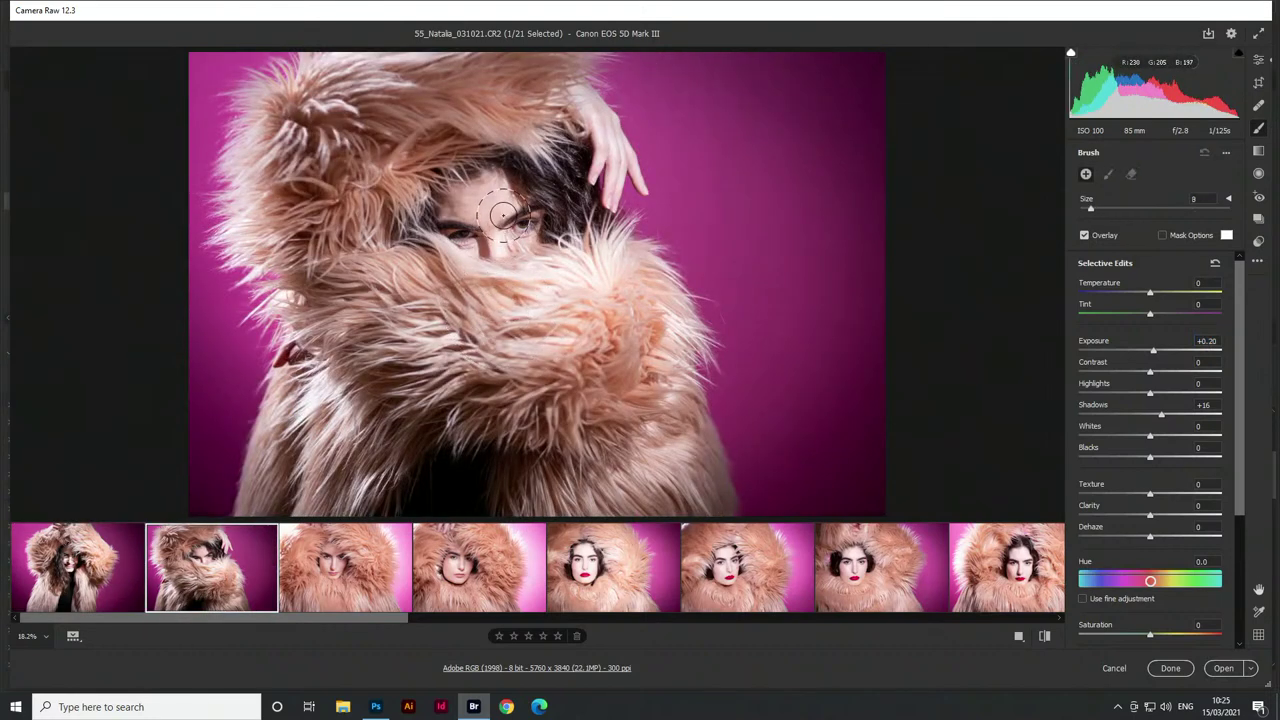
{"action": "left_click_drag", "start_coordinate": [503, 215], "coordinate": [450, 207]}
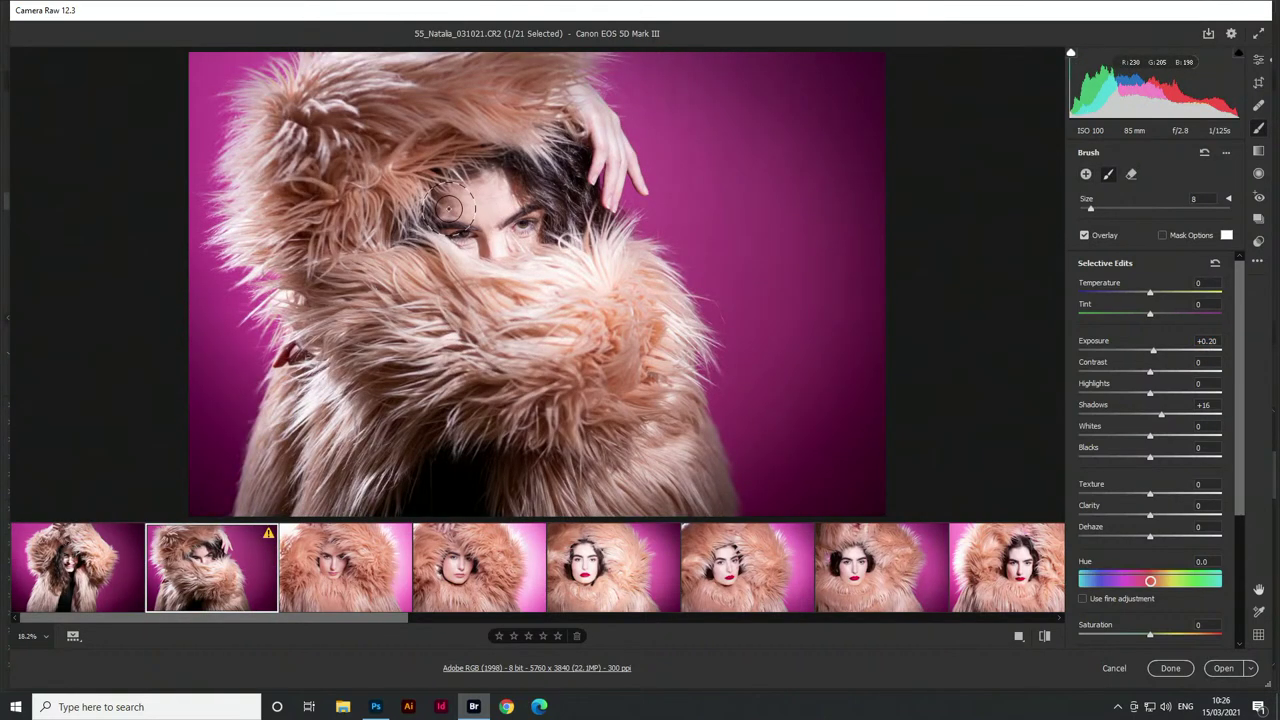
Brush over the faces in photos 56 and 57, adding texture -50 and clarity -18 to the brush adjustment
{"action": "left_click", "coordinate": [392, 574]}
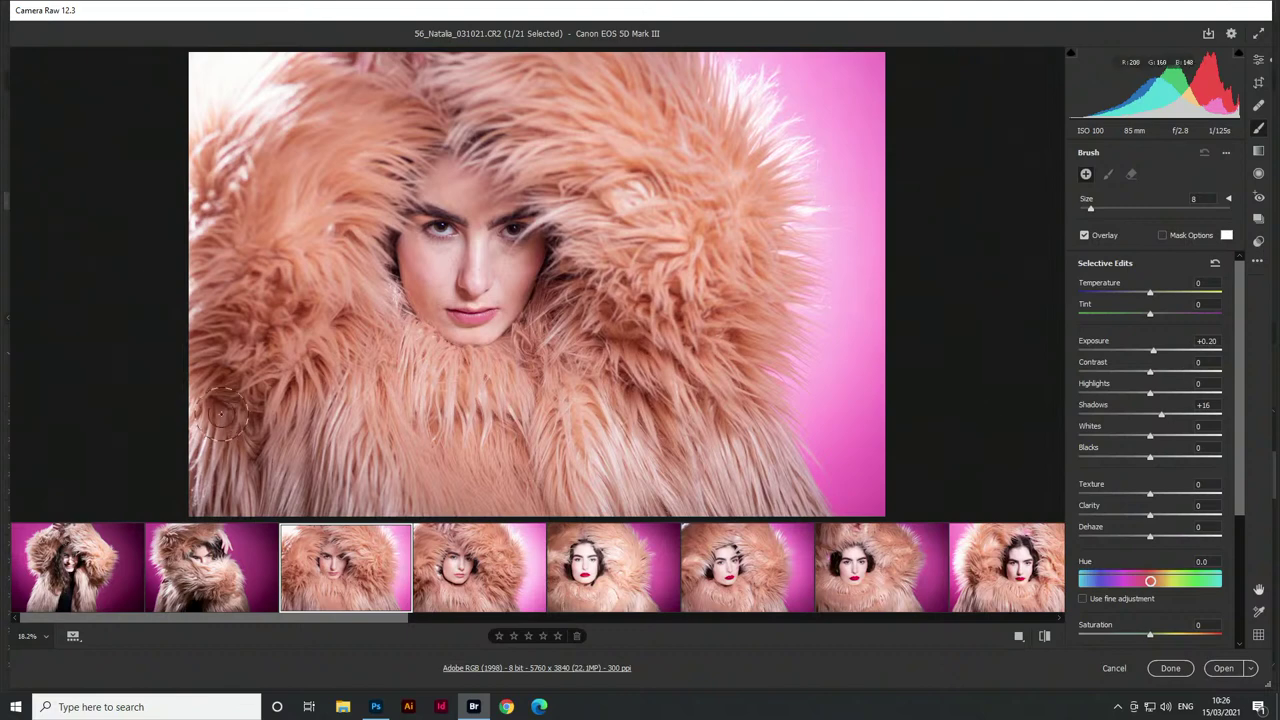
{"action": "mouse_move", "coordinate": [420, 242]}
{"action": "left_mouse_down"}
{"action": "mouse_move", "coordinate": [466, 232]}
{"action": "mouse_move", "coordinate": [434, 245]}
{"action": "mouse_move", "coordinate": [507, 240]}
{"action": "mouse_move", "coordinate": [472, 243]}
{"action": "mouse_move", "coordinate": [481, 218]}
{"action": "mouse_move", "coordinate": [499, 220]}
{"action": "mouse_move", "coordinate": [475, 235]}
{"action": "mouse_move", "coordinate": [440, 201]}
{"action": "mouse_move", "coordinate": [444, 281]}
{"action": "mouse_move", "coordinate": [499, 246]}
{"action": "mouse_move", "coordinate": [474, 285]}
{"action": "left_mouse_up"}
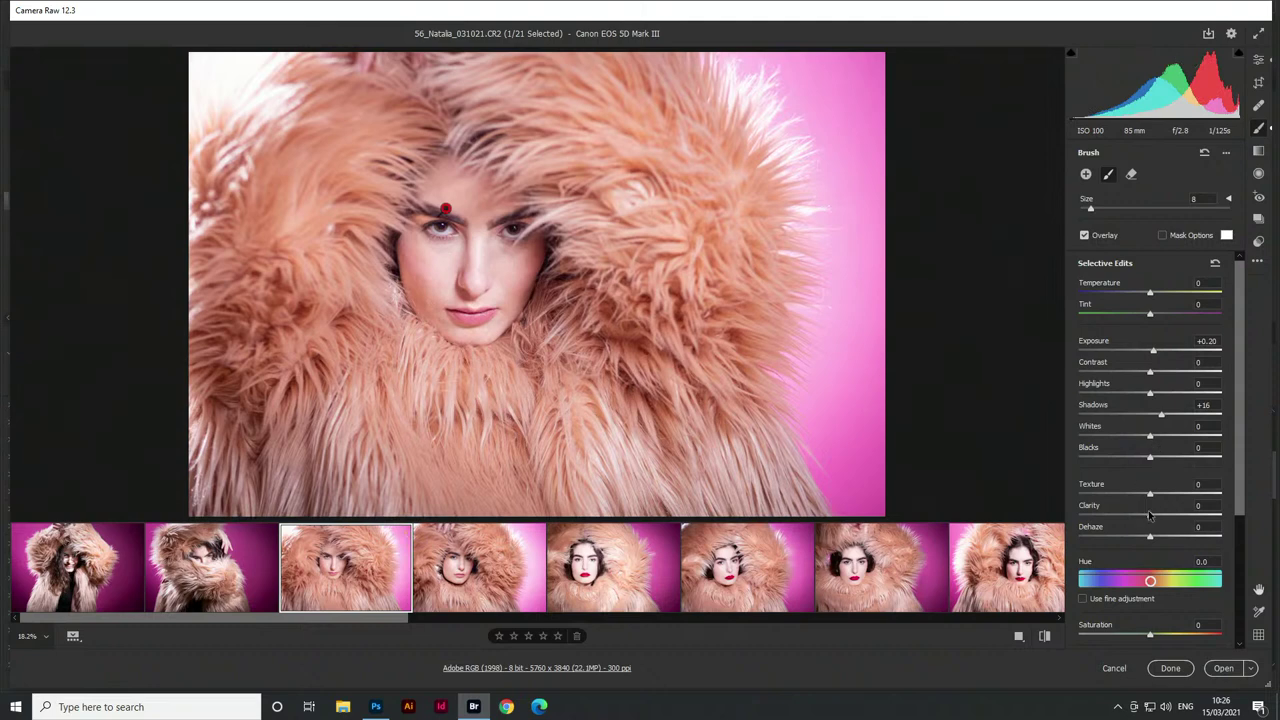
{"action": "left_click_drag", "start_coordinate": [1150, 516], "coordinate": [1125, 516]}
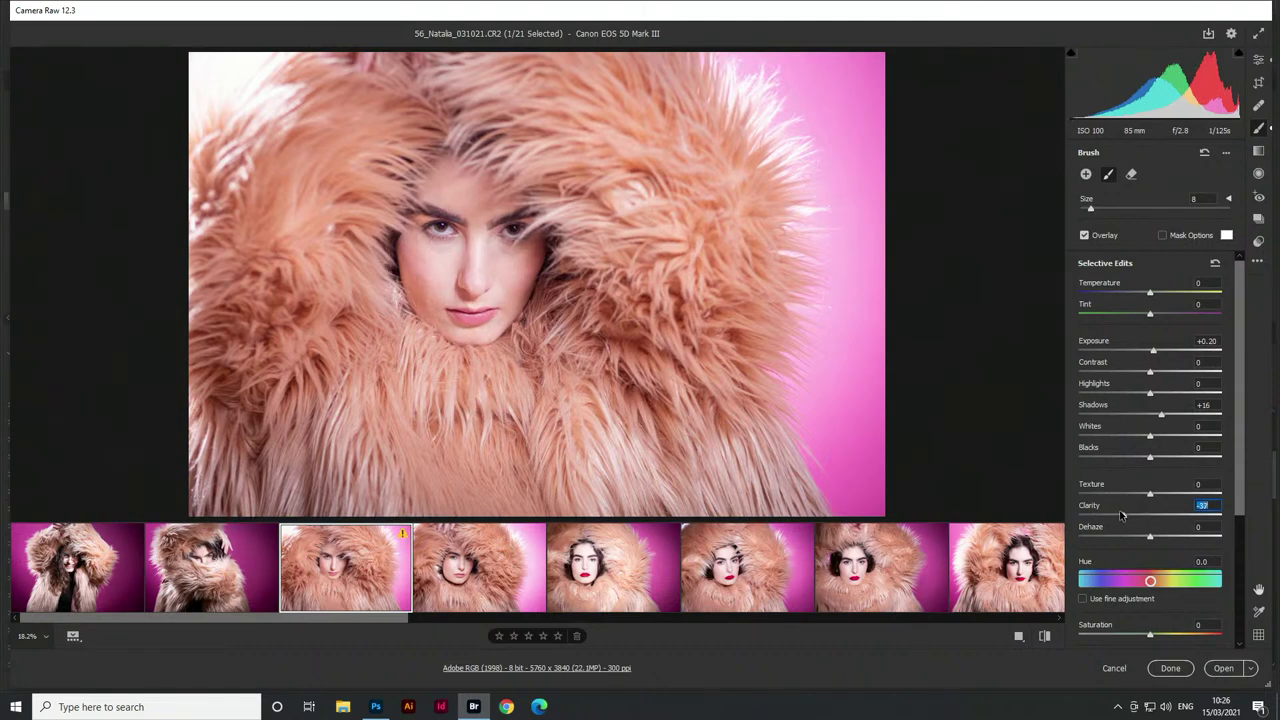
{"action": "left_click_drag", "start_coordinate": [1130, 515], "coordinate": [1145, 516]}
{"action": "left_click", "coordinate": [1113, 494]}
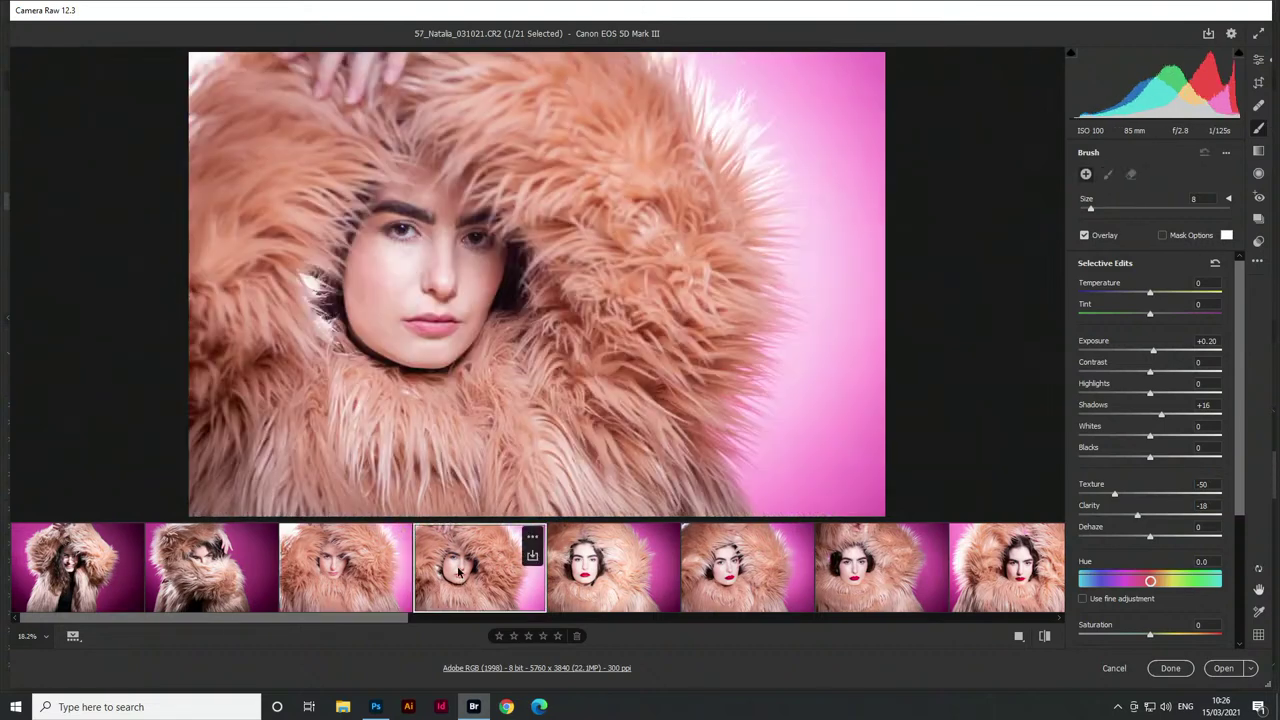
{"action": "left_click", "coordinate": [458, 577]}
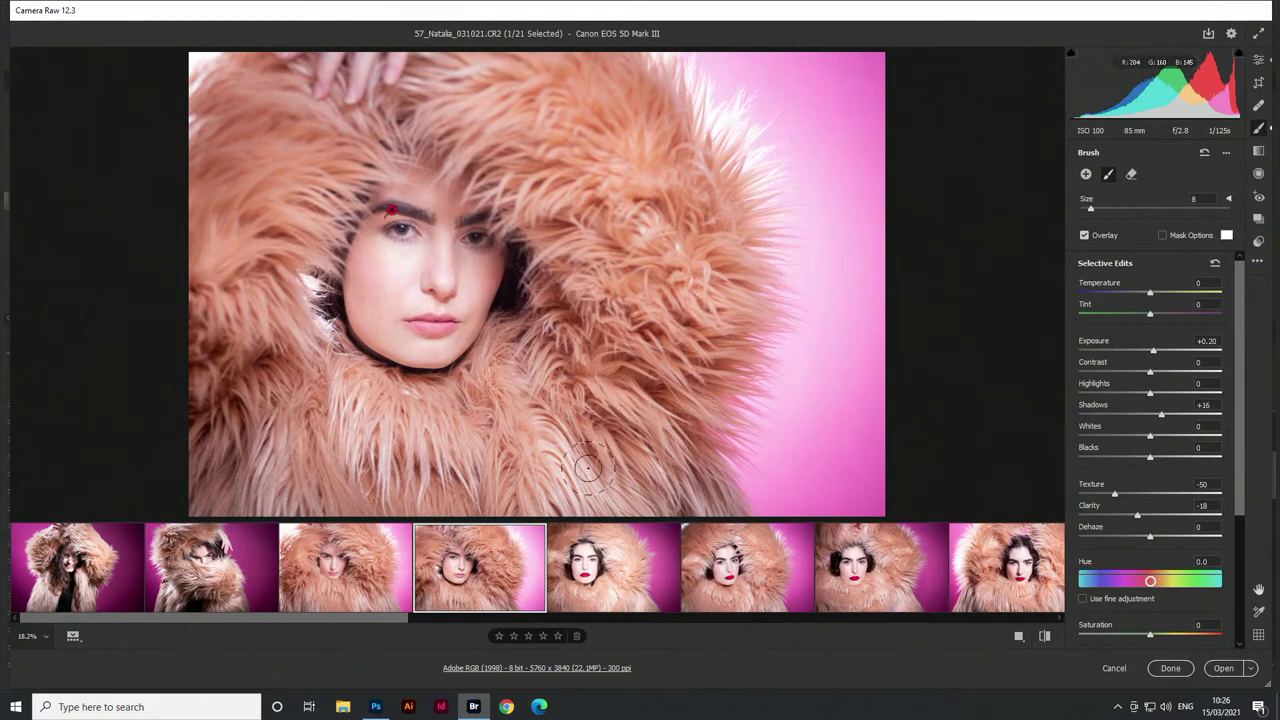
Raise the Oranges luminance of photo 58 to +20 in the Color Mixer
{"action": "left_click", "coordinate": [586, 569]}
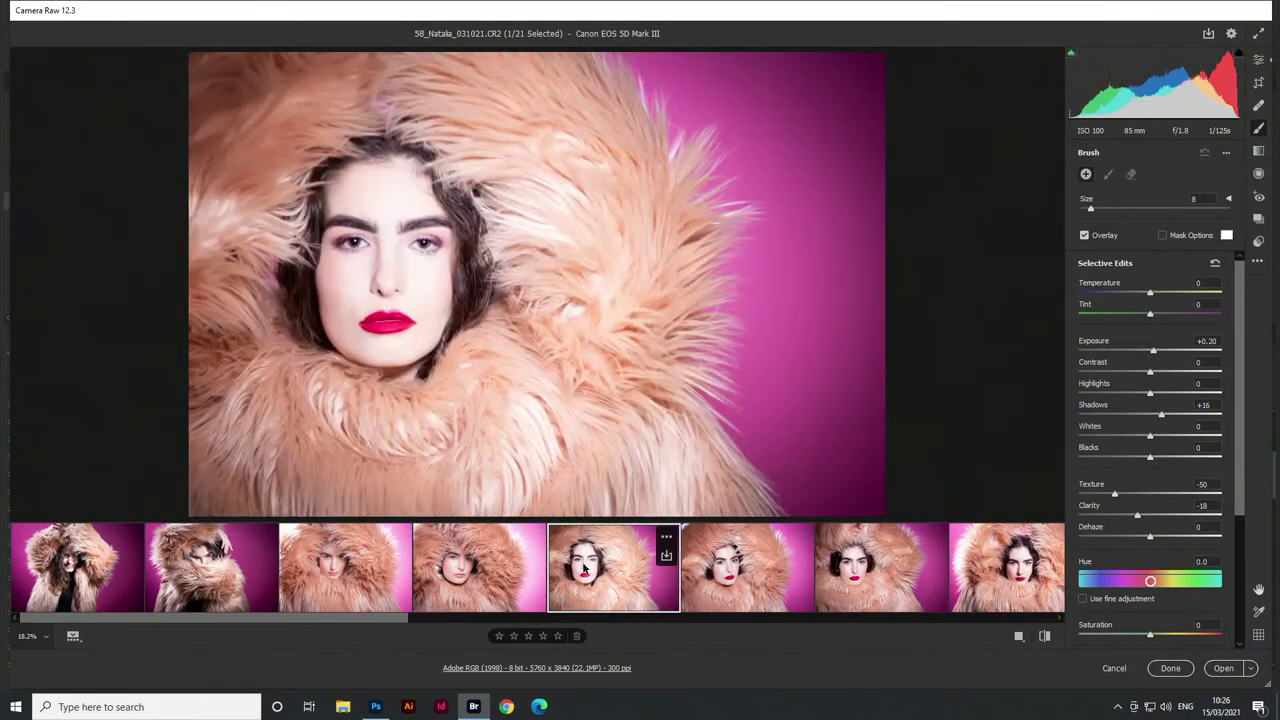
{"action": "left_click_drag", "start_coordinate": [390, 624], "coordinate": [520, 624]}
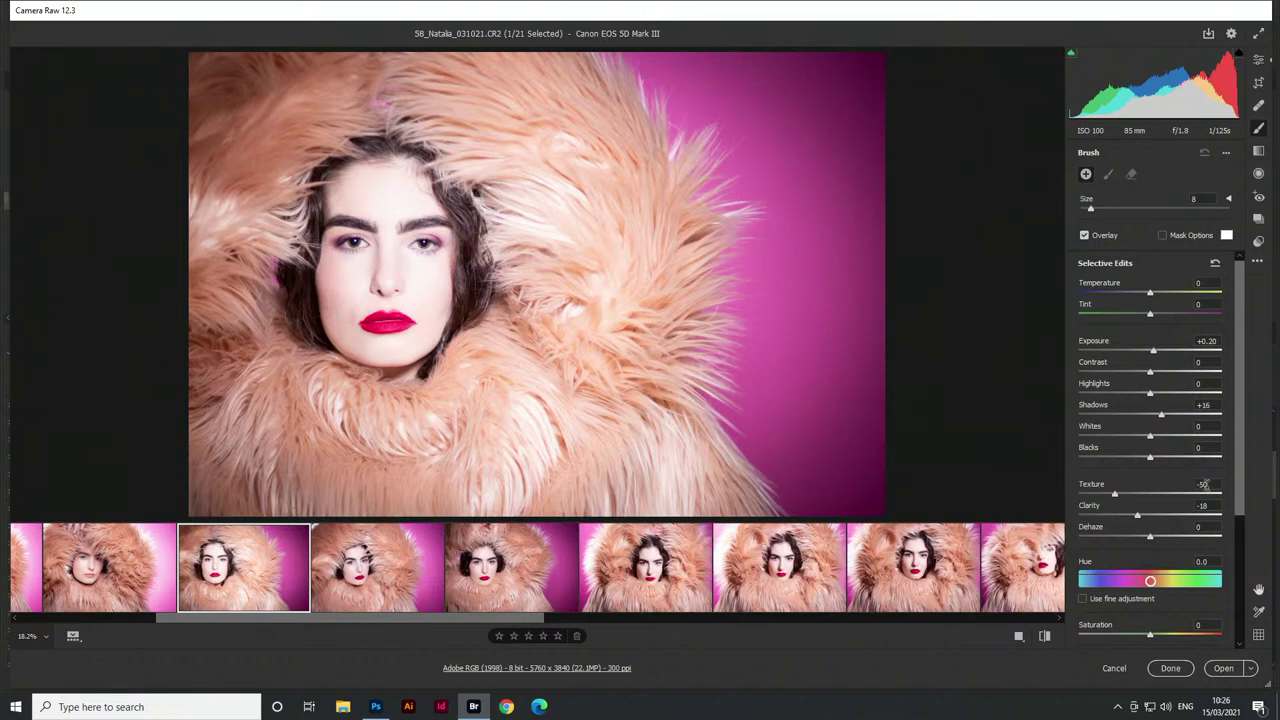
{"action": "scroll", "coordinate": [1147, 482], "scroll_direction": "down", "scroll_amount": 5}
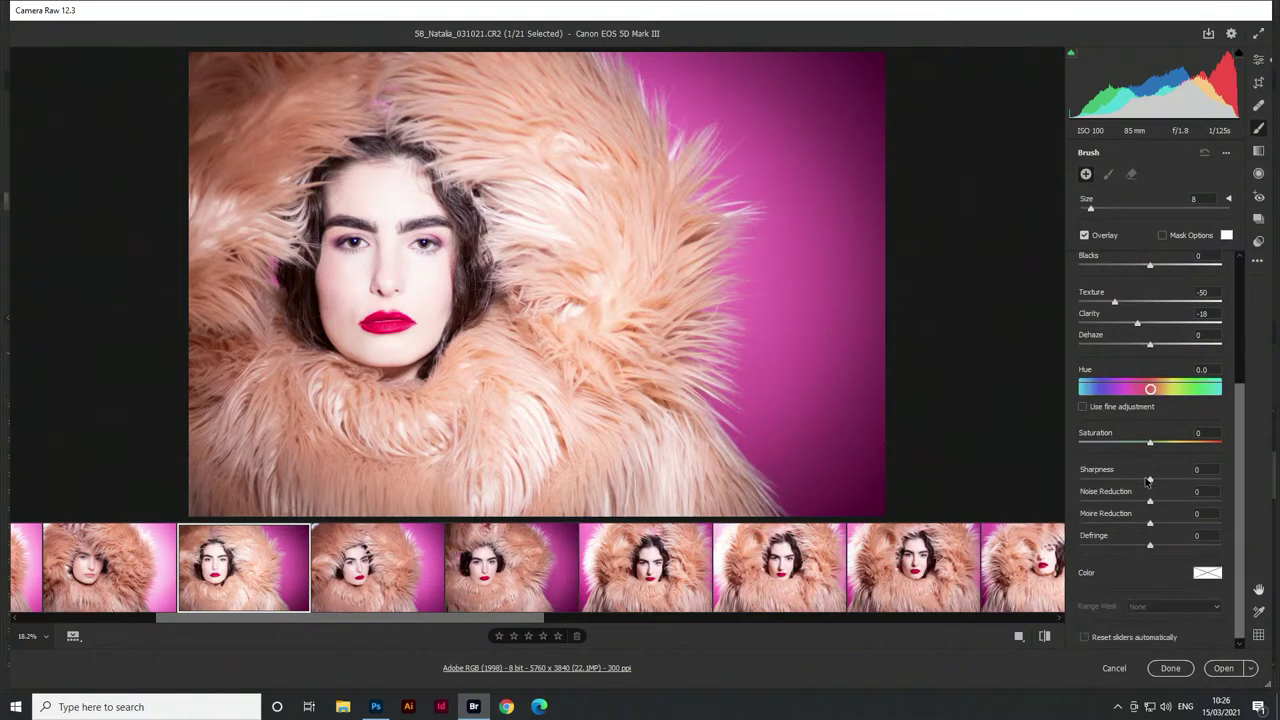
{"action": "scroll", "coordinate": [1147, 482], "scroll_direction": "up", "scroll_amount": 5}
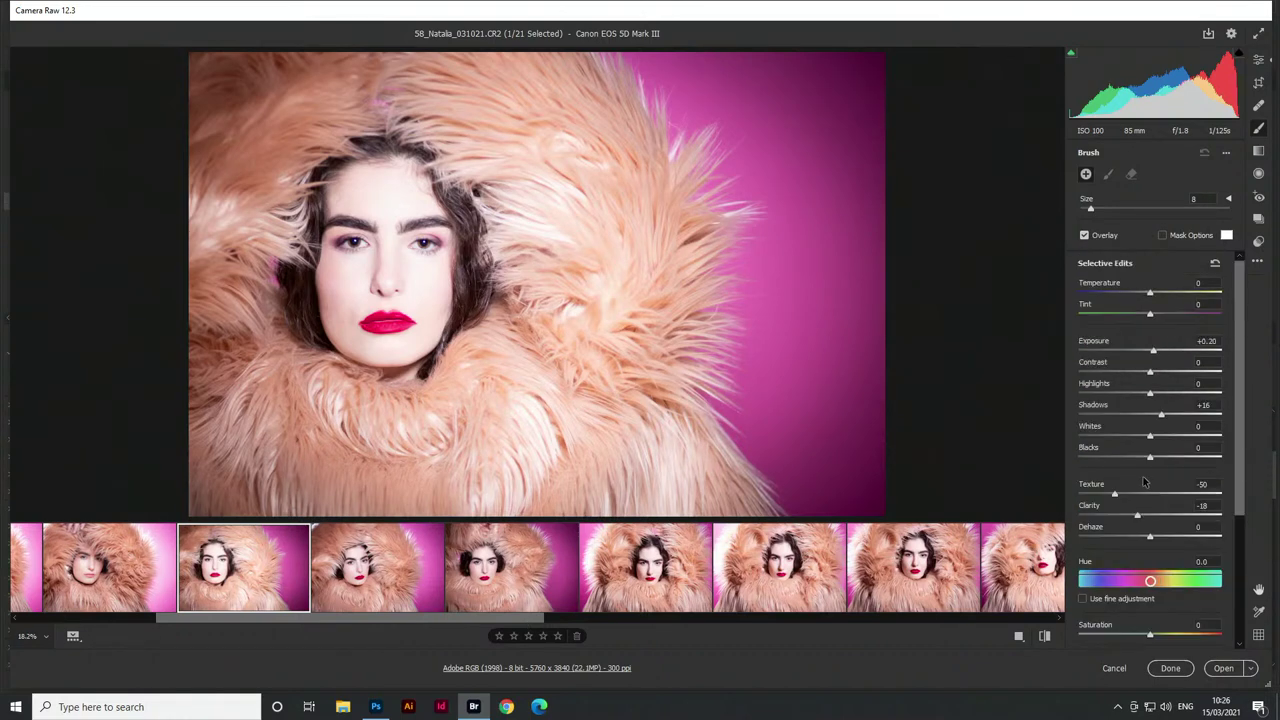
{"action": "key", "text": "e"}
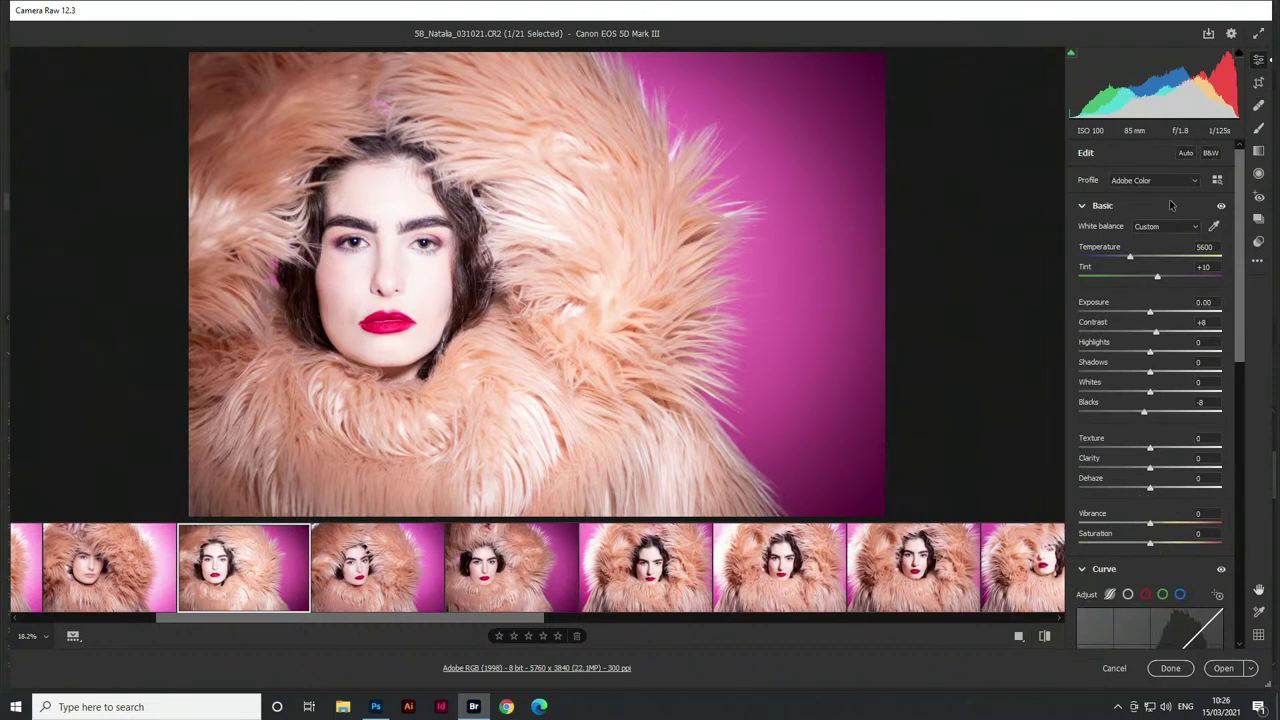
{"action": "scroll", "coordinate": [1141, 442], "scroll_direction": "down", "scroll_amount": 12}
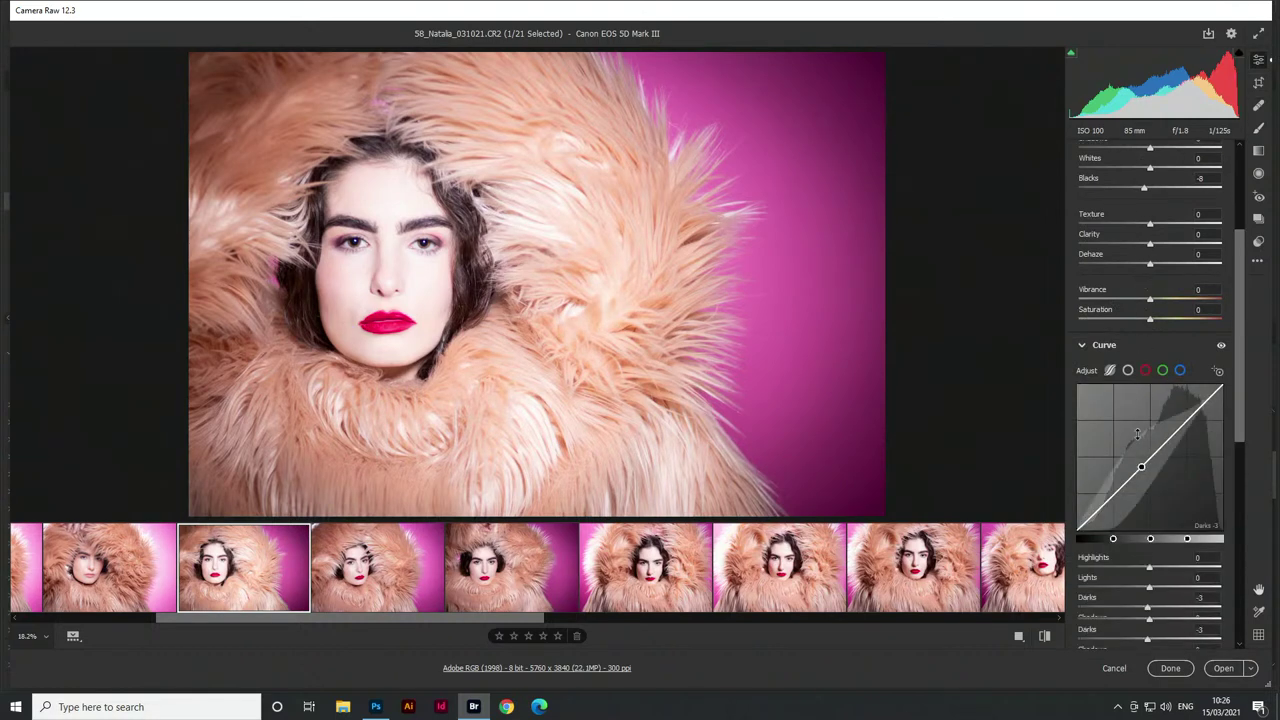
{"action": "scroll", "coordinate": [1136, 437], "scroll_direction": "down", "scroll_amount": 2}
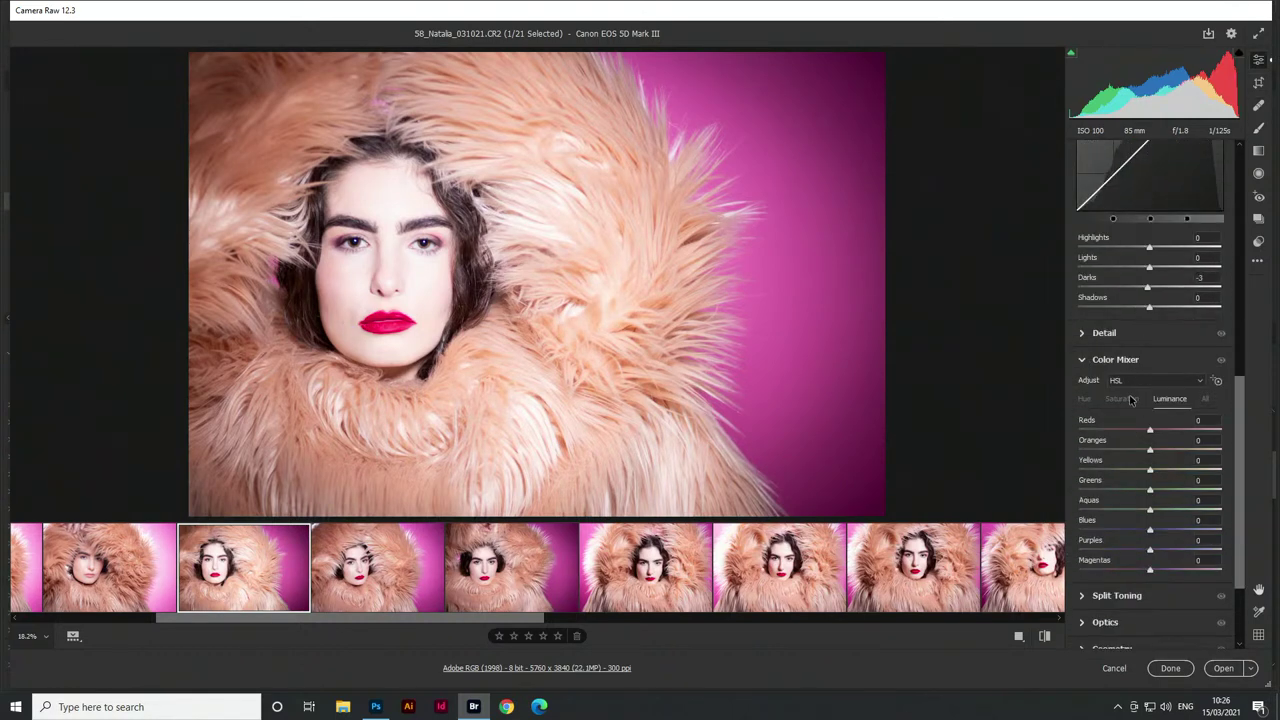
{"action": "left_click", "coordinate": [1121, 398]}
{"action": "left_click", "coordinate": [1169, 399]}
{"action": "left_click_drag", "start_coordinate": [1150, 453], "coordinate": [1174, 450]}
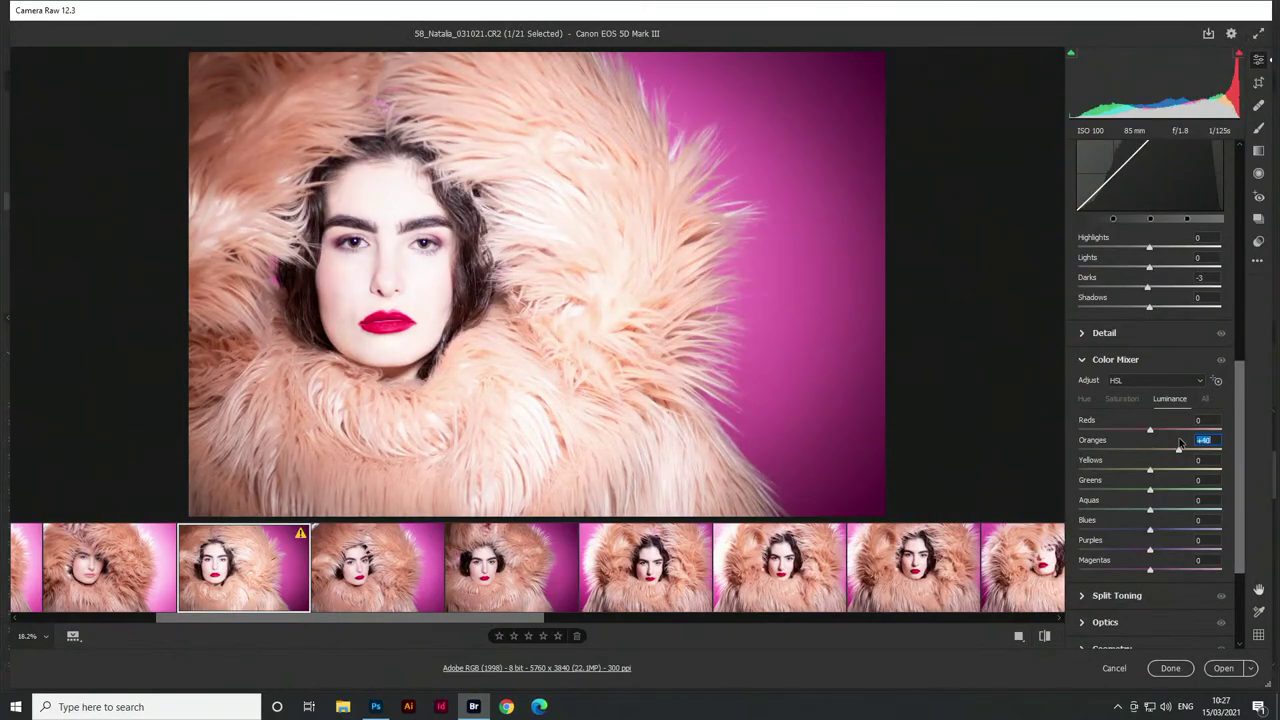
{"action": "mouse_move", "coordinate": [1180, 443]}
{"action": "left_mouse_down"}
{"action": "mouse_move", "coordinate": [1152, 437]}
{"action": "mouse_move", "coordinate": [1163, 433]}
{"action": "left_mouse_up"}
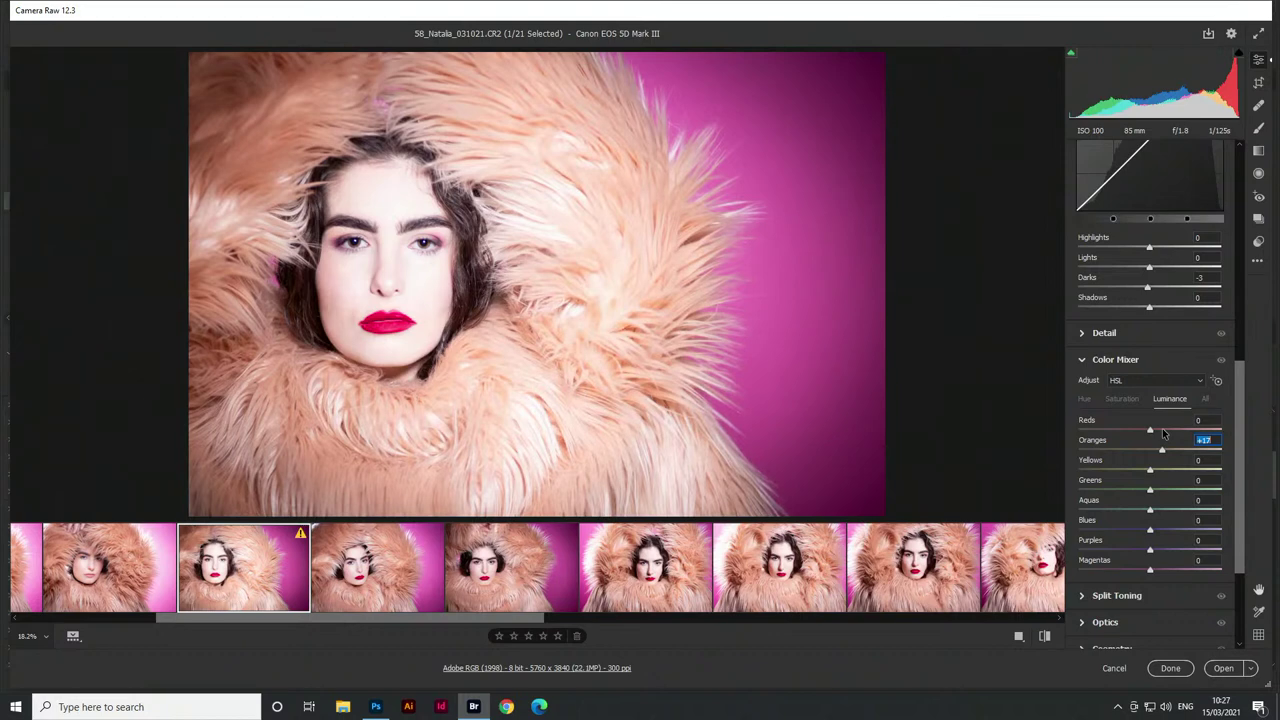
{"action": "left_click_drag", "start_coordinate": [1163, 433], "coordinate": [1161, 433]}
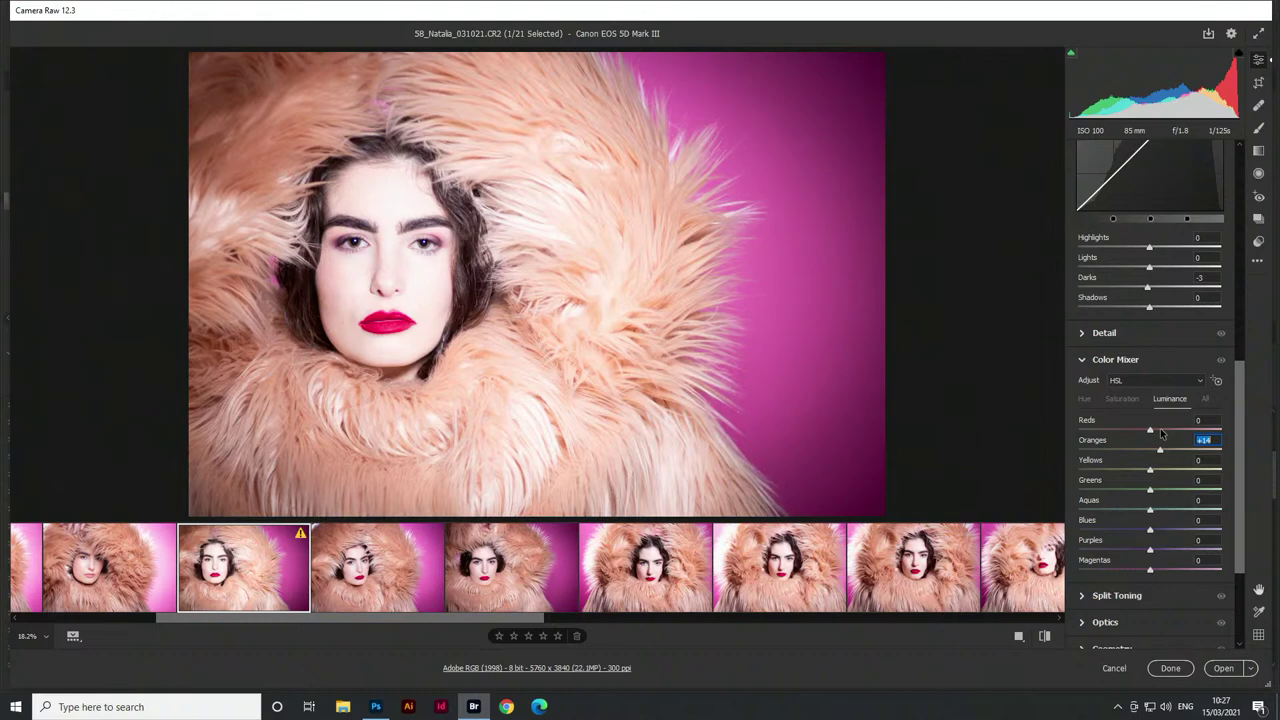
{"action": "left_click_drag", "start_coordinate": [1161, 433], "coordinate": [1164, 431]}
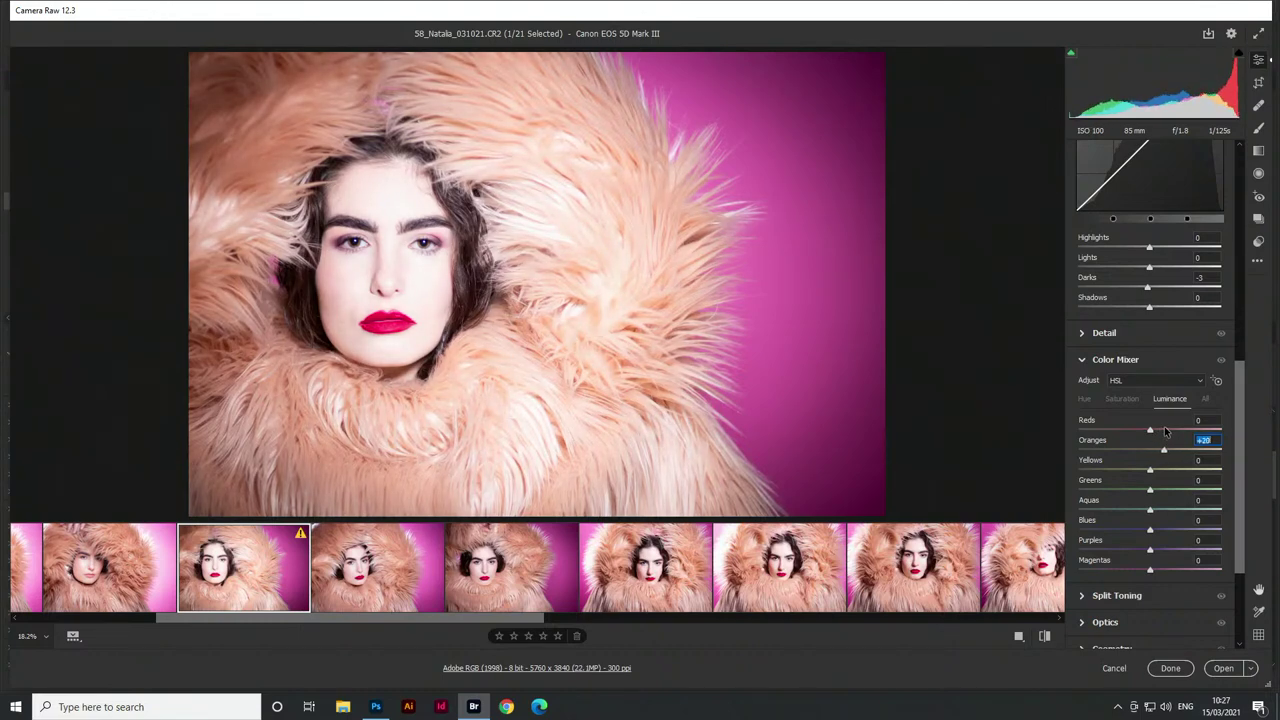
Set photo 58's overall texture to +17 and clarity to -10
{"action": "scroll", "coordinate": [1164, 431], "scroll_direction": "up", "scroll_amount": 10}
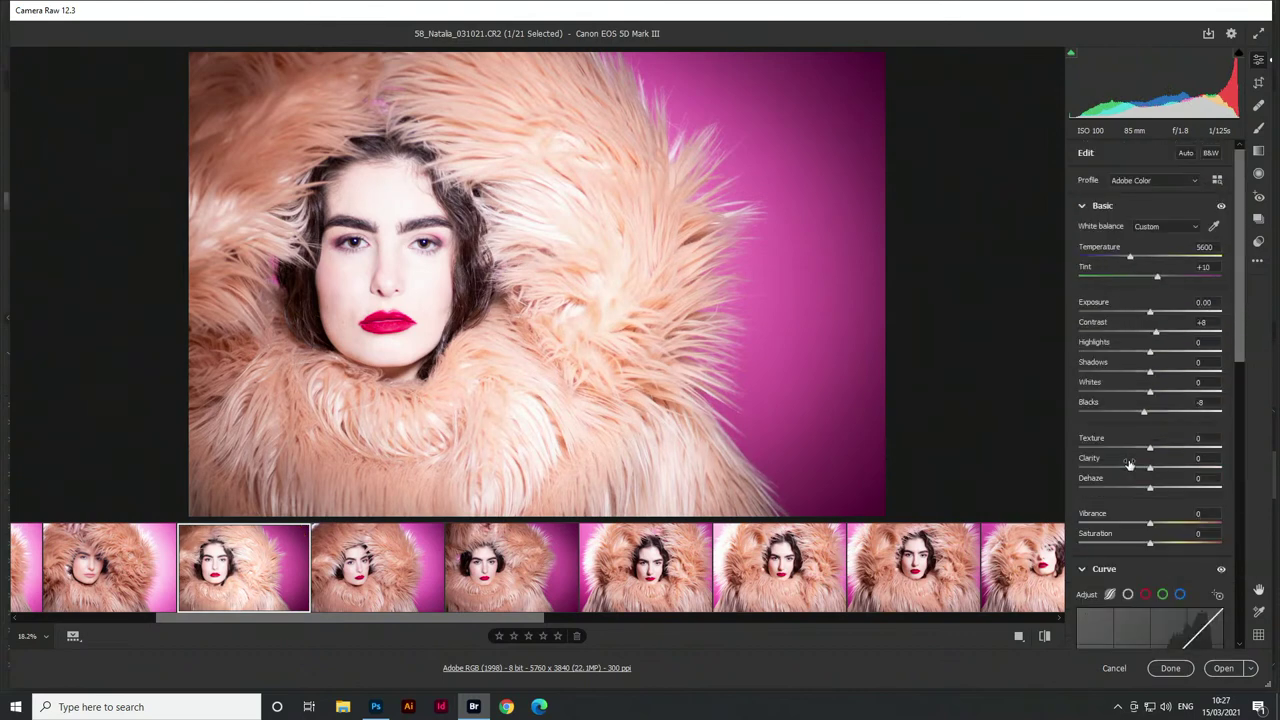
{"action": "left_click_drag", "start_coordinate": [1150, 450], "coordinate": [1184, 452]}
{"action": "left_click_drag", "start_coordinate": [1161, 451], "coordinate": [1145, 471]}
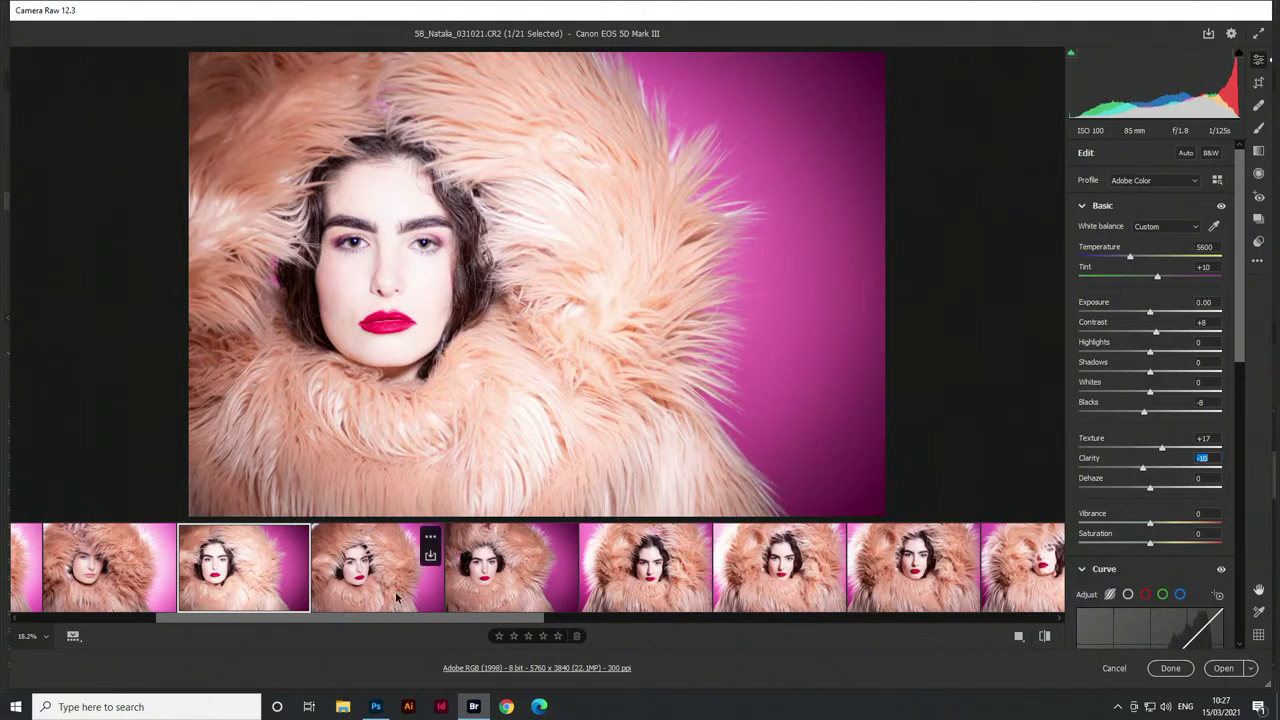
Synchronize photo 58's settings to all following photos through the last one, using the Default subset
{"action": "left_click_drag", "start_coordinate": [390, 624], "coordinate": [918, 617]}
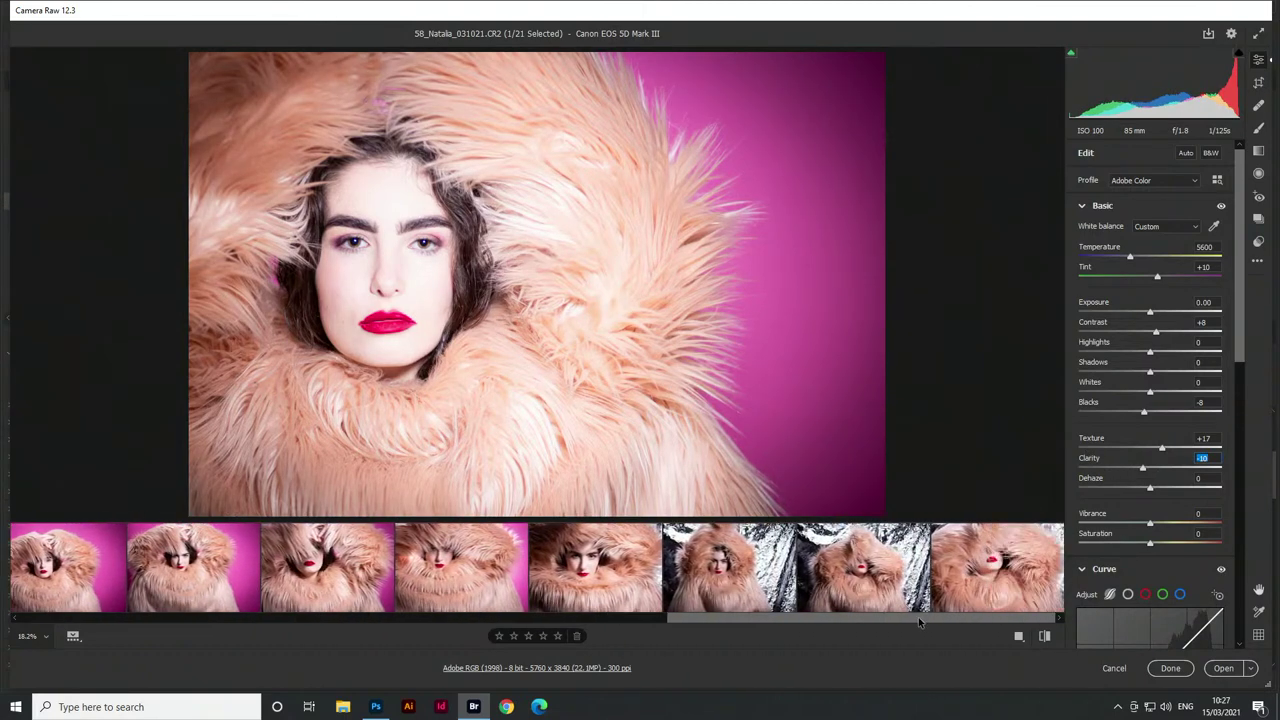
{"action": "left_click", "coordinate": [955, 573], "text": "shift"}
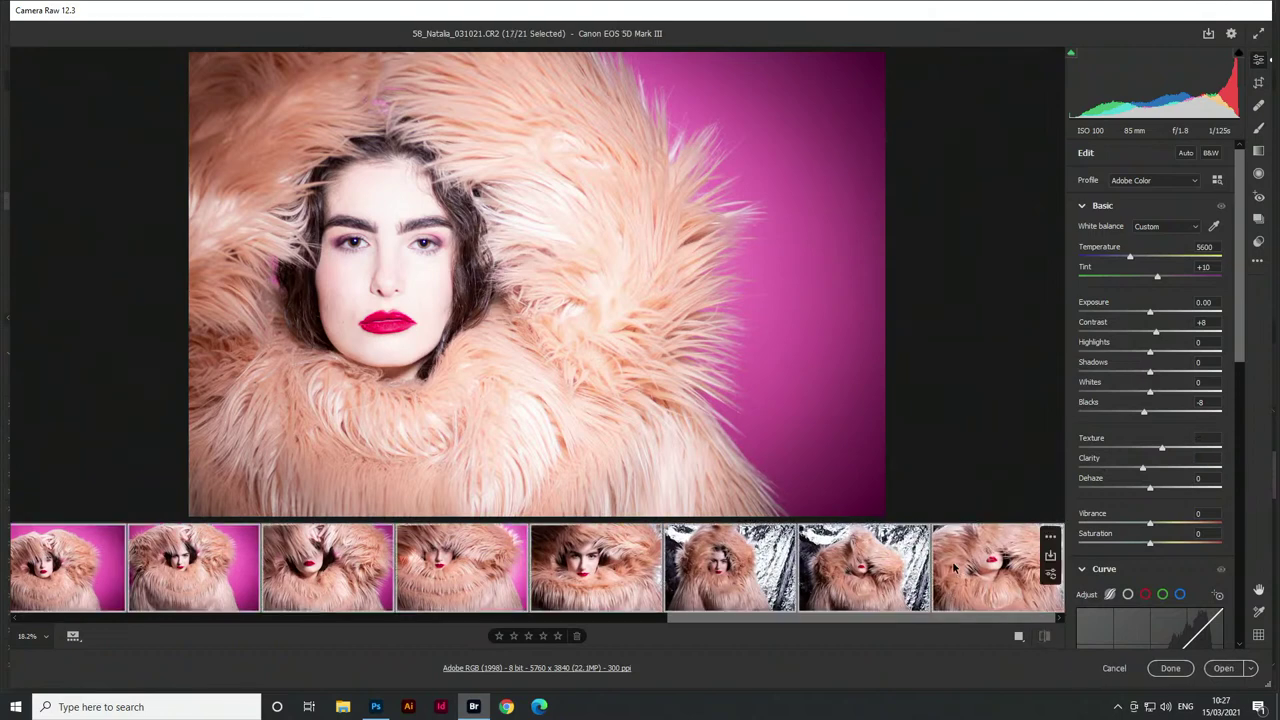
{"action": "key", "text": "alt+s"}
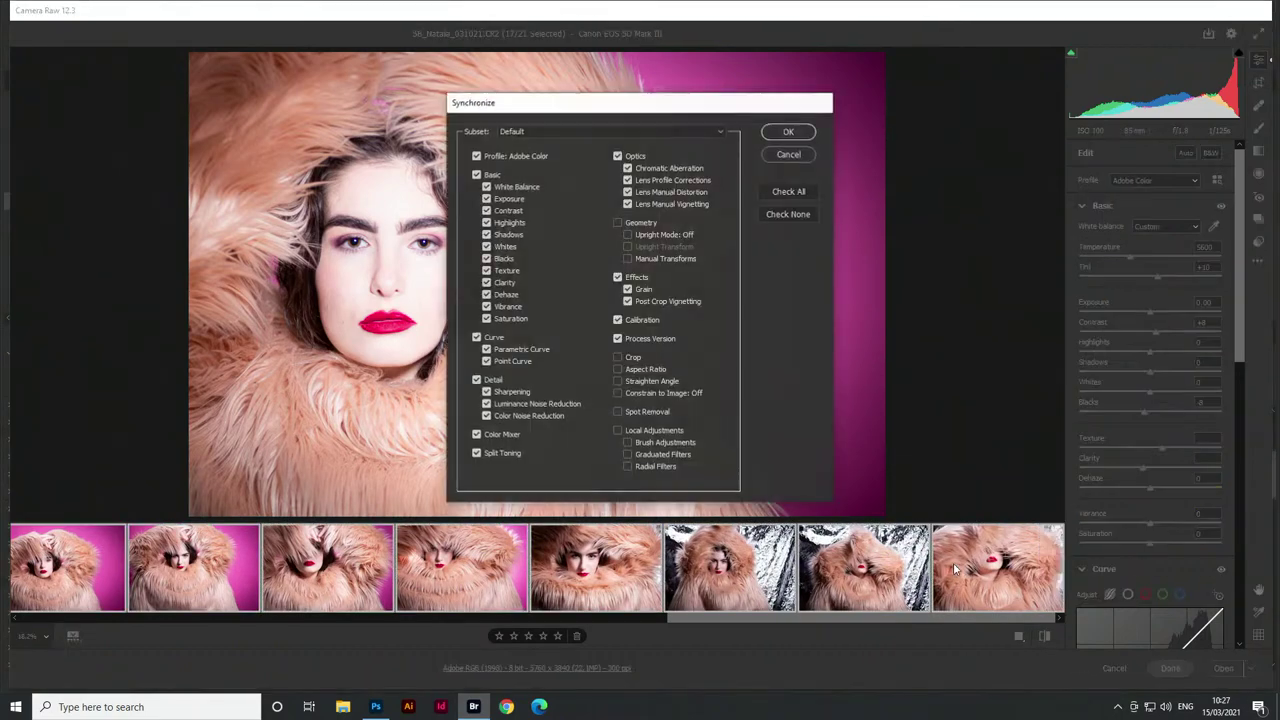
{"action": "left_click", "coordinate": [775, 134]}
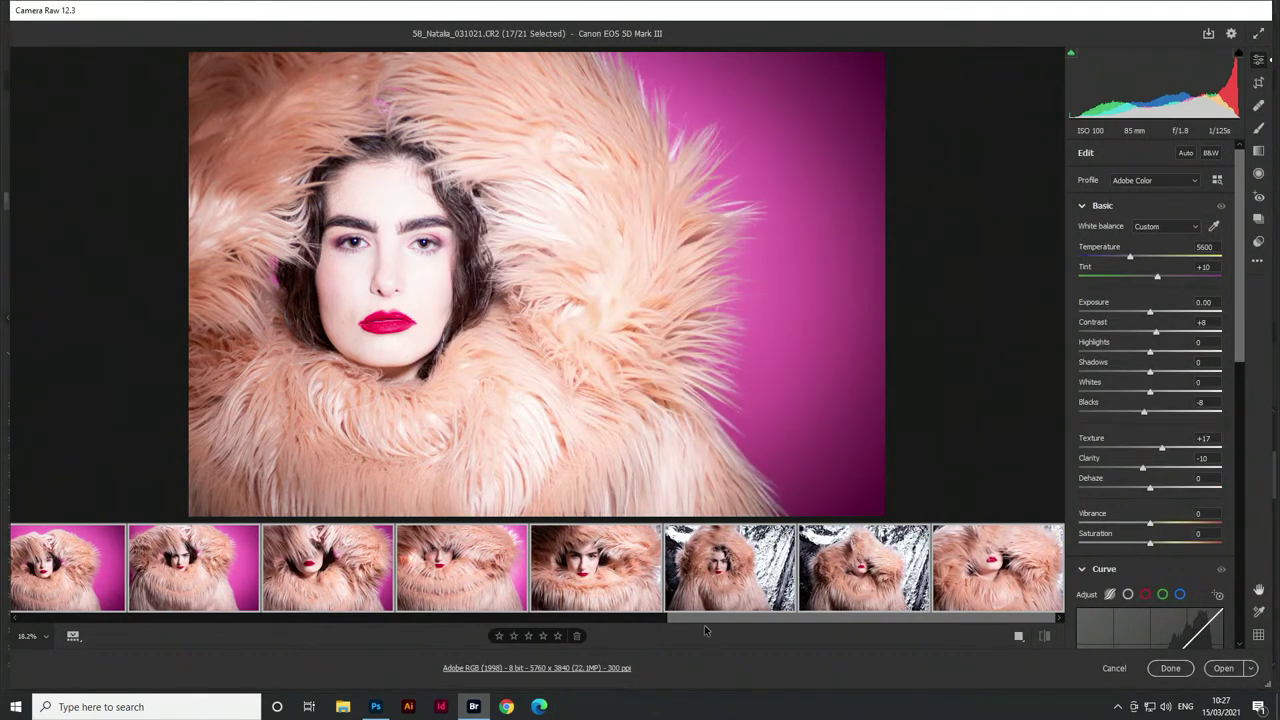
Brush over photo 59's face with +0.20 exposure, +16 shadows, -50 texture and -18 clarity
{"action": "left_click_drag", "start_coordinate": [704, 620], "coordinate": [176, 651]}
{"action": "left_click", "coordinate": [404, 574]}
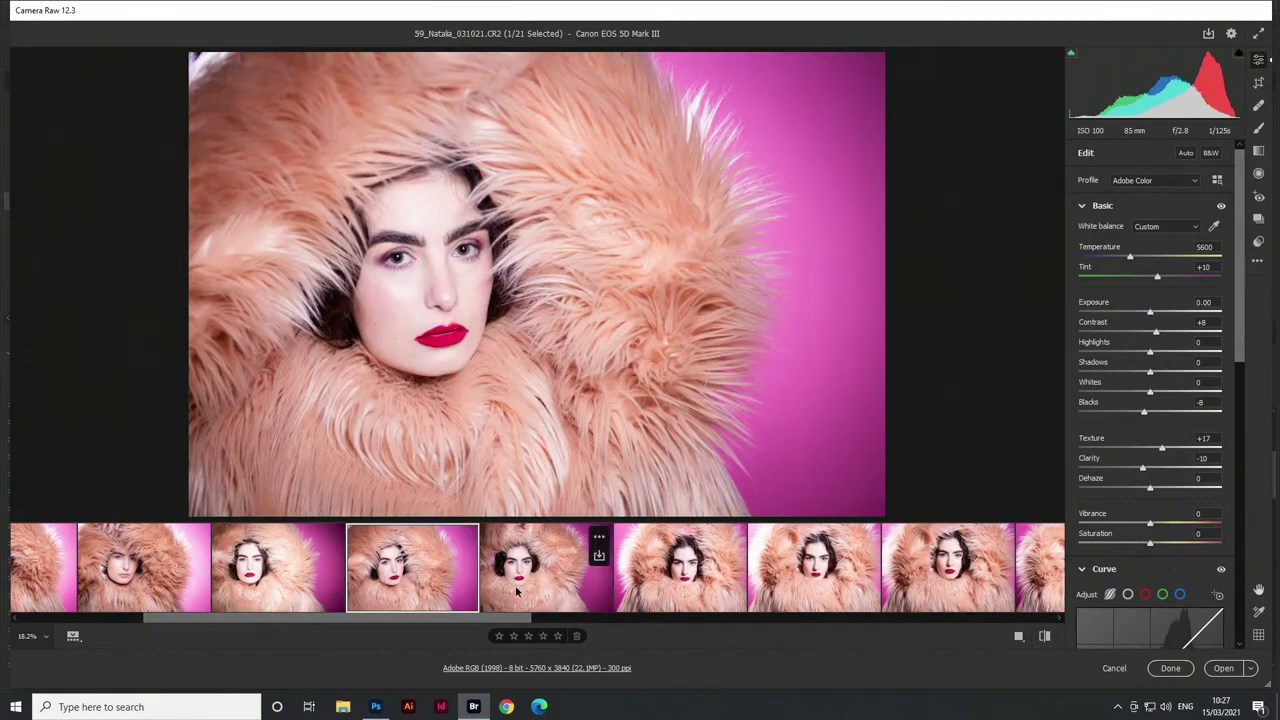
{"action": "left_click_drag", "start_coordinate": [408, 258], "coordinate": [507, 248]}
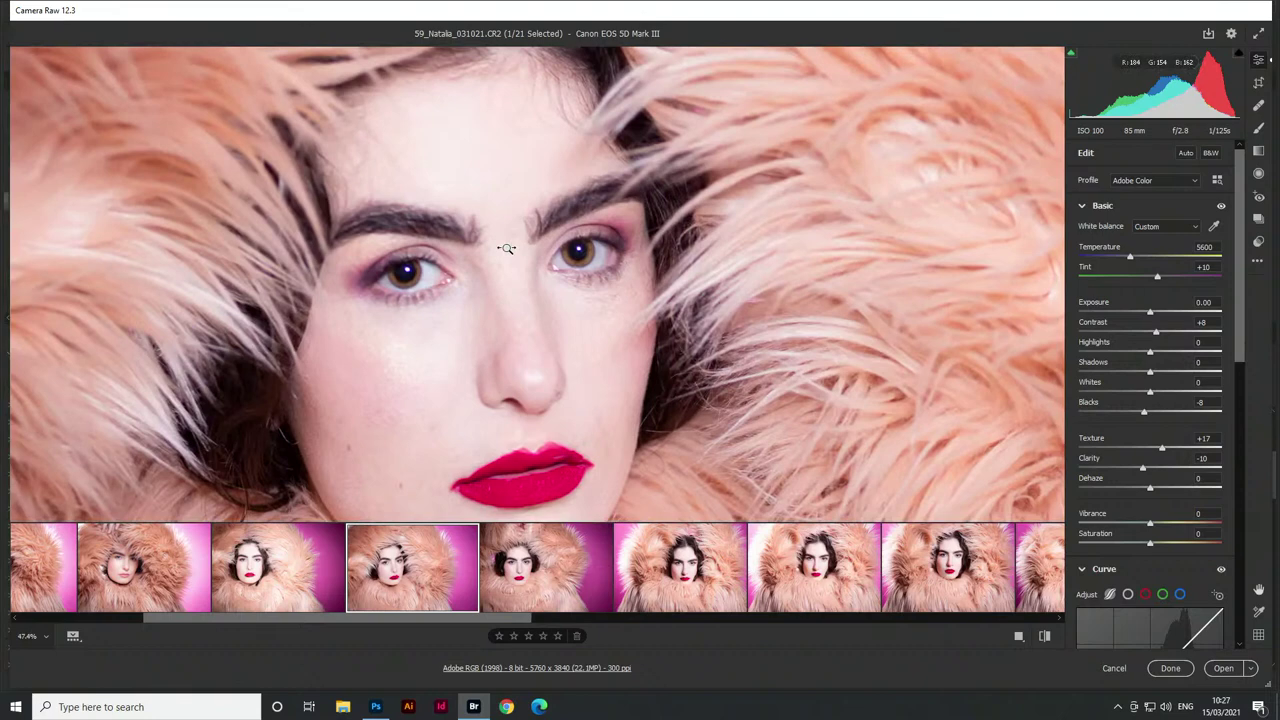
{"action": "left_click_drag", "start_coordinate": [505, 248], "coordinate": [493, 248]}
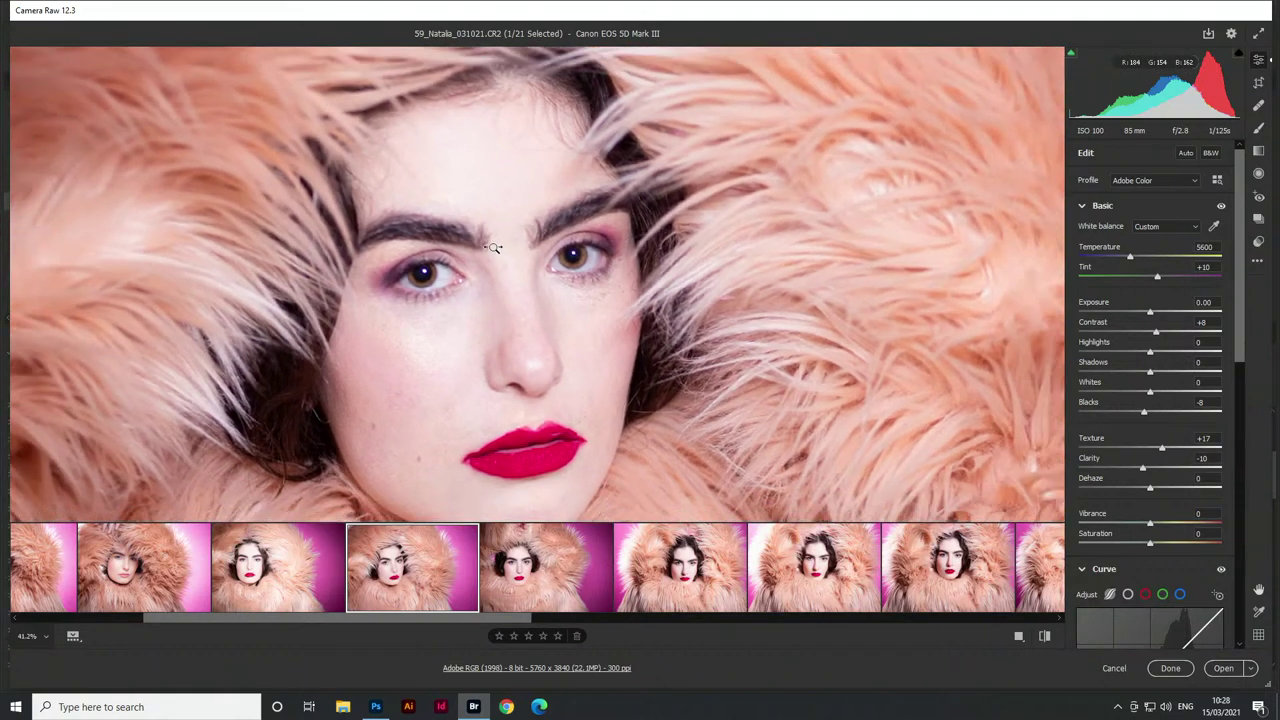
{"action": "key", "text": "k"}
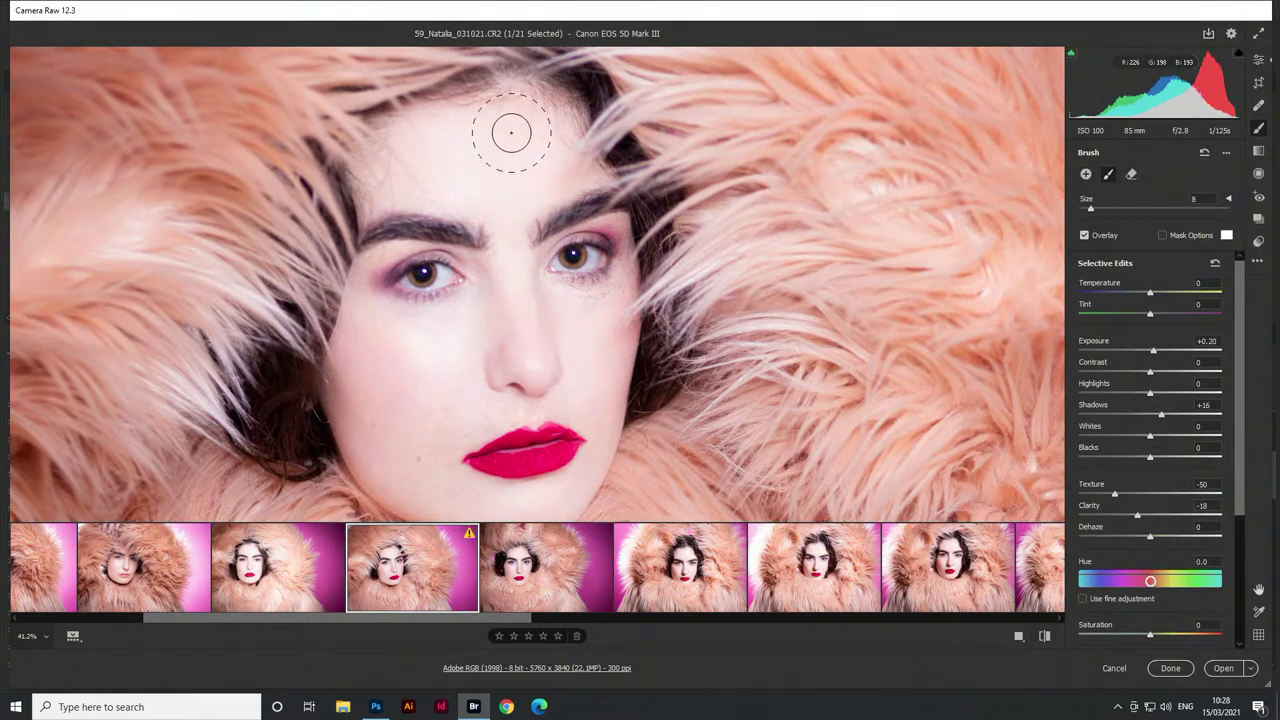
Brush over the faces in photos 60, 61 and 62 with the same skin-softening brush settings
{"action": "left_click", "coordinate": [529, 577]}
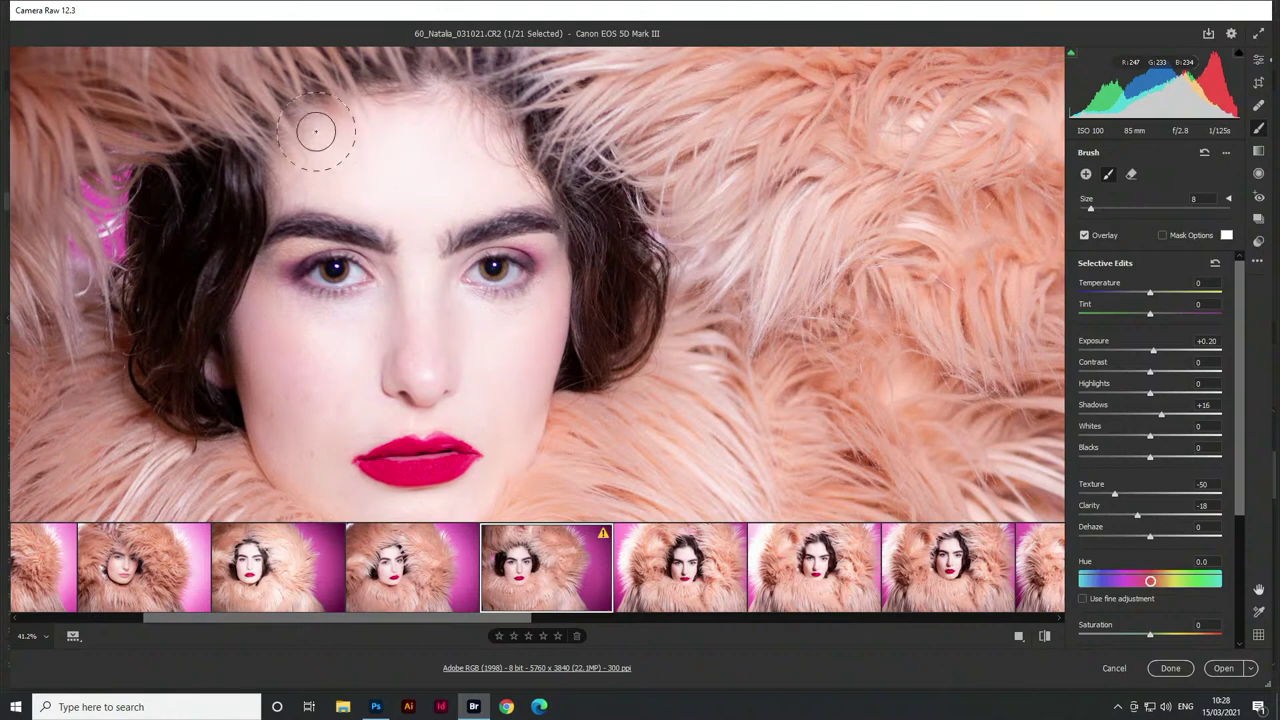
{"action": "left_click", "coordinate": [445, 163]}
{"action": "left_click", "coordinate": [680, 567]}
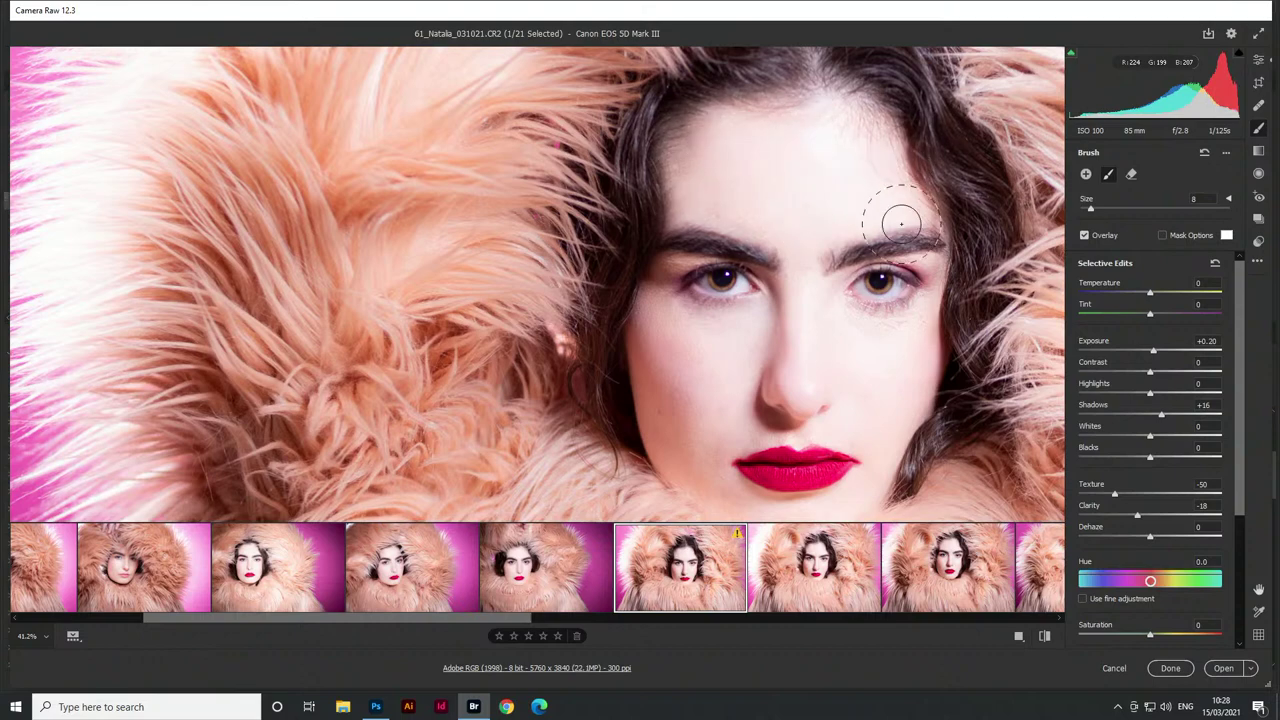
{"action": "left_click", "coordinate": [863, 545]}
{"action": "mouse_move", "coordinate": [794, 294]}
{"action": "left_mouse_down"}
{"action": "mouse_move", "coordinate": [634, 294]}
{"action": "mouse_move", "coordinate": [651, 360]}
{"action": "mouse_move", "coordinate": [803, 480]}
{"action": "mouse_move", "coordinate": [749, 343]}
{"action": "left_mouse_up"}
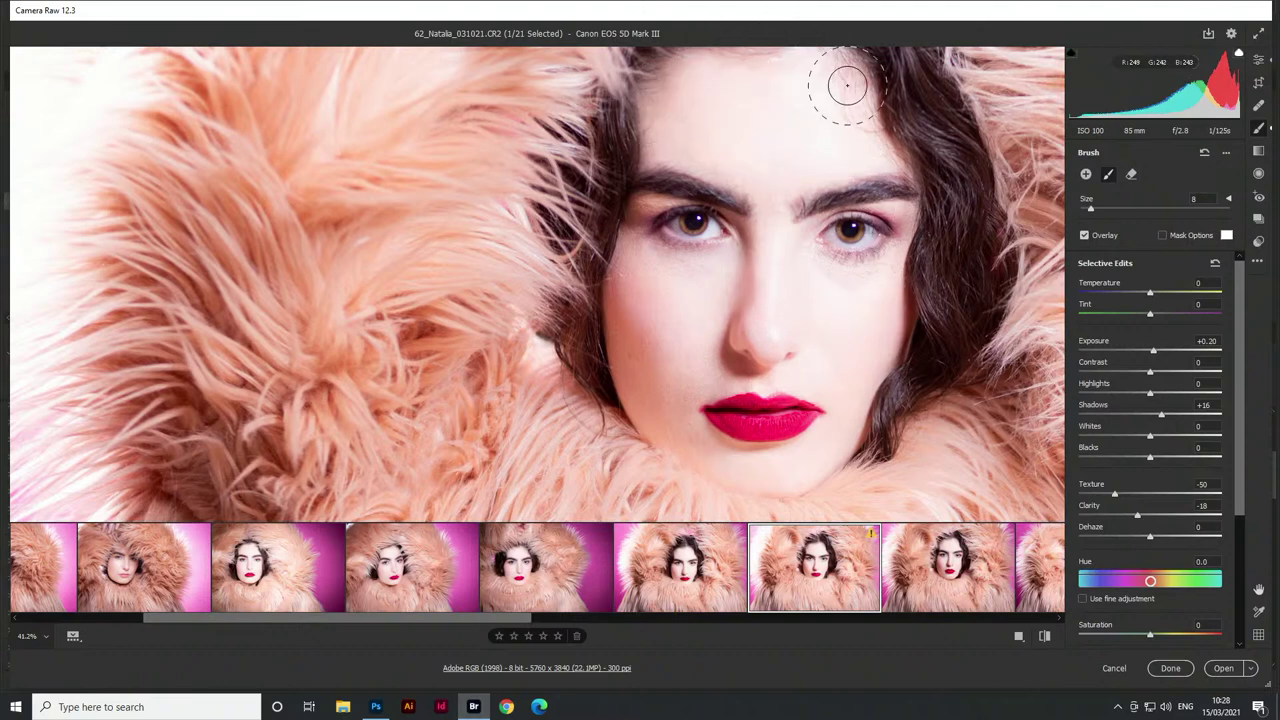
Brush over the whole face in photo 63, including forehead and cheeks, with the same softening brush
{"action": "left_click", "coordinate": [925, 540]}
{"action": "mouse_move", "coordinate": [685, 249]}
{"action": "left_mouse_down"}
{"action": "mouse_move", "coordinate": [602, 282]}
{"action": "mouse_move", "coordinate": [661, 274]}
{"action": "mouse_move", "coordinate": [666, 391]}
{"action": "mouse_move", "coordinate": [673, 349]}
{"action": "mouse_move", "coordinate": [700, 421]}
{"action": "left_mouse_up"}
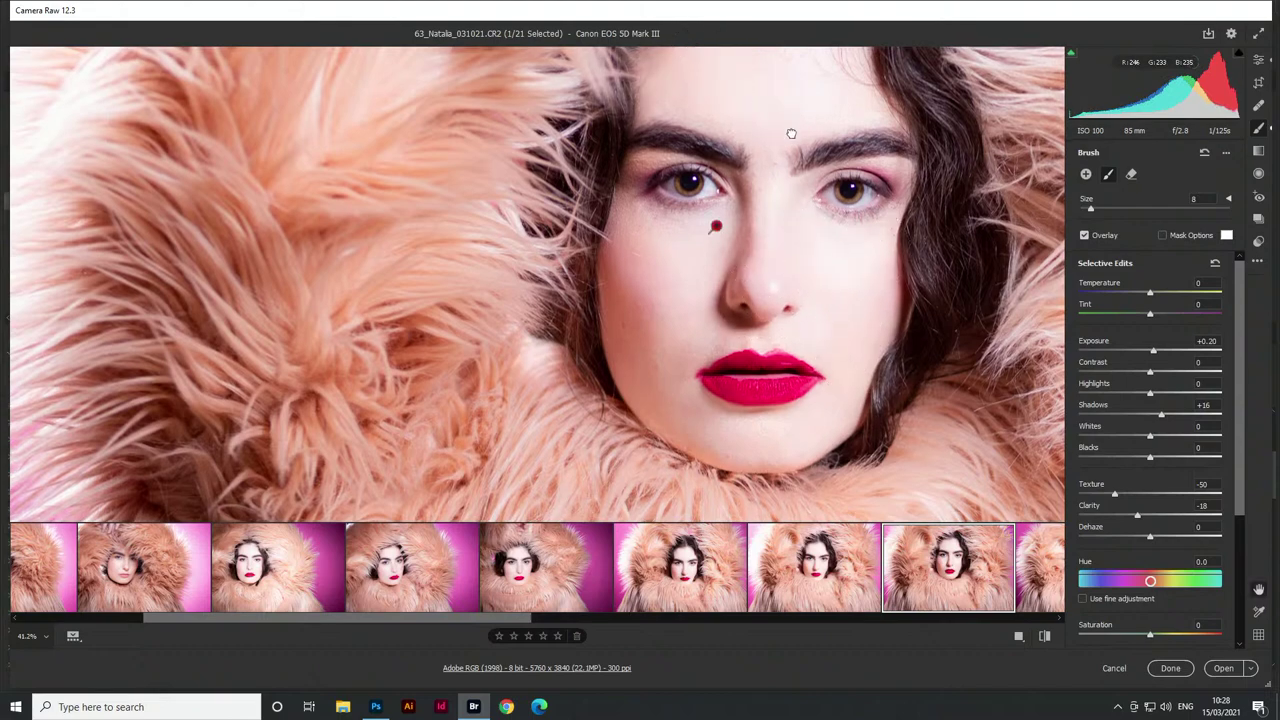
{"action": "left_click_drag", "start_coordinate": [791, 134], "coordinate": [777, 214]}
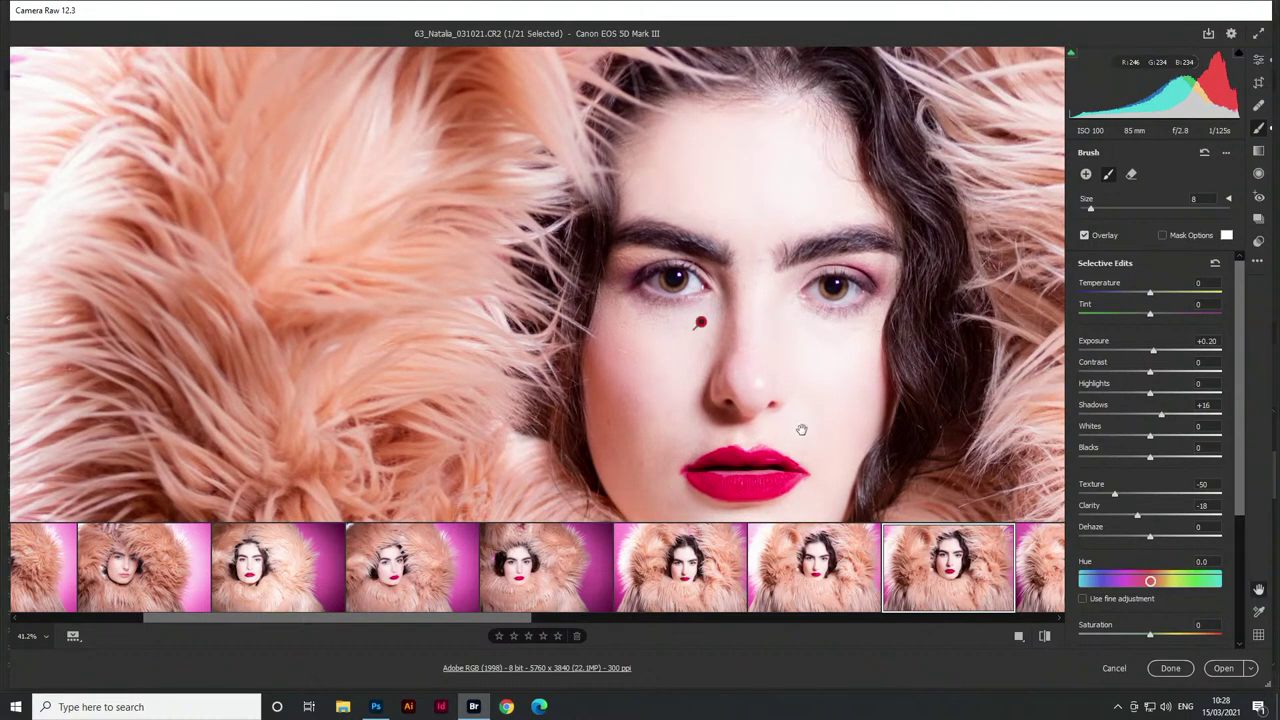
{"action": "left_click_drag", "start_coordinate": [803, 429], "coordinate": [789, 337]}
{"action": "mouse_move", "coordinate": [735, 251]}
{"action": "left_mouse_down"}
{"action": "mouse_move", "coordinate": [663, 270]}
{"action": "mouse_move", "coordinate": [615, 253]}
{"action": "mouse_move", "coordinate": [651, 254]}
{"action": "left_mouse_up"}
{"action": "left_click", "coordinate": [701, 245]}
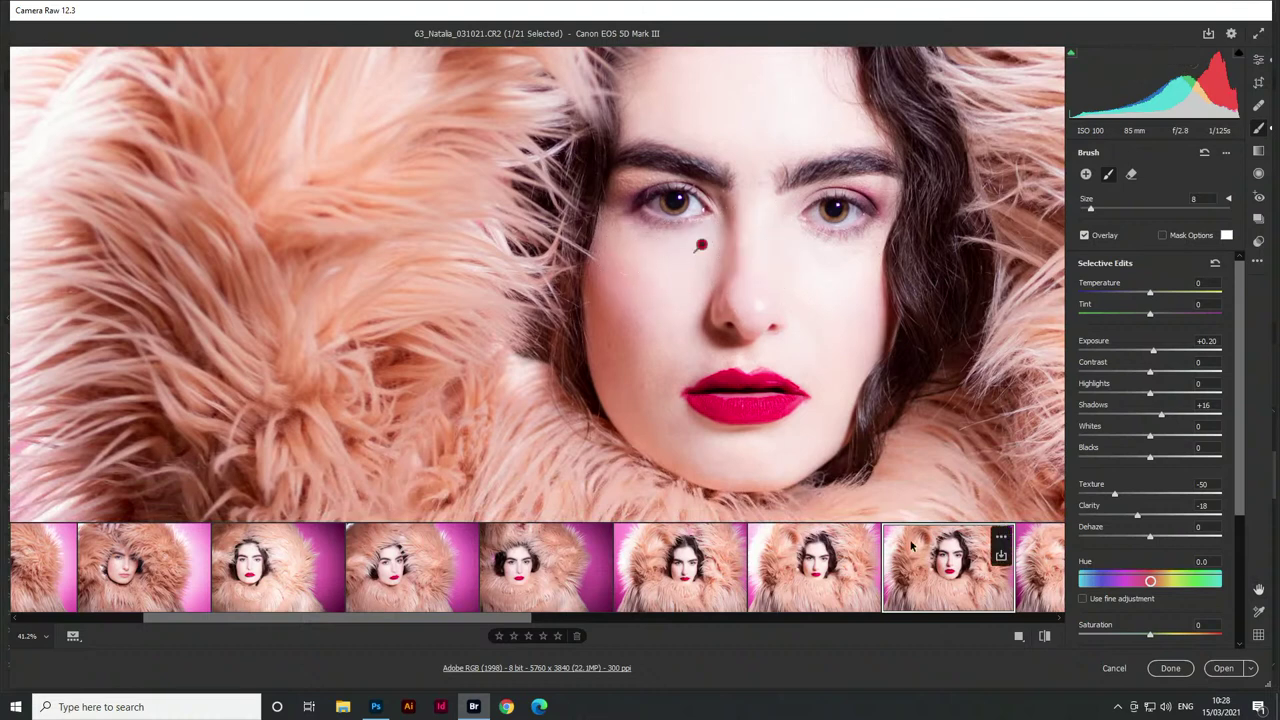
Brush over the faces in photos 64 and 65 with the softening brush at +0.20 exposure, +16 shadows, -50 texture and -18 clarity
{"action": "left_click_drag", "start_coordinate": [516, 624], "coordinate": [679, 625]}
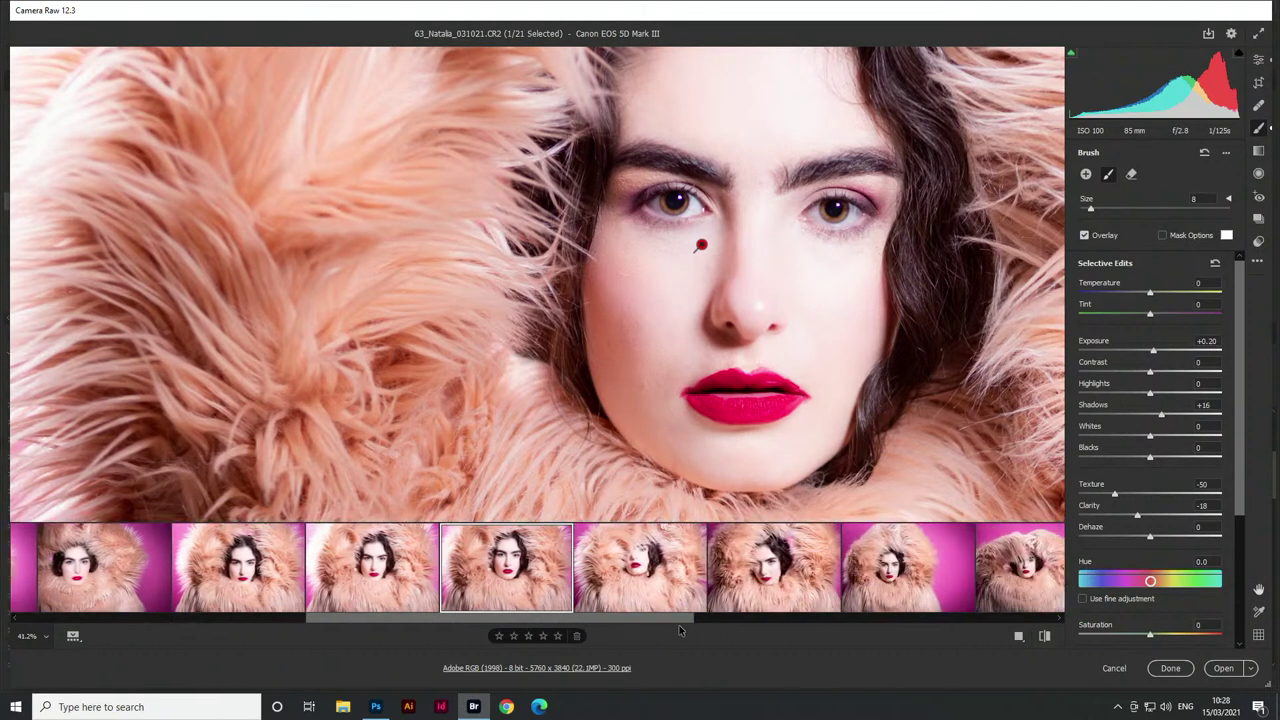
{"action": "left_click", "coordinate": [650, 597]}
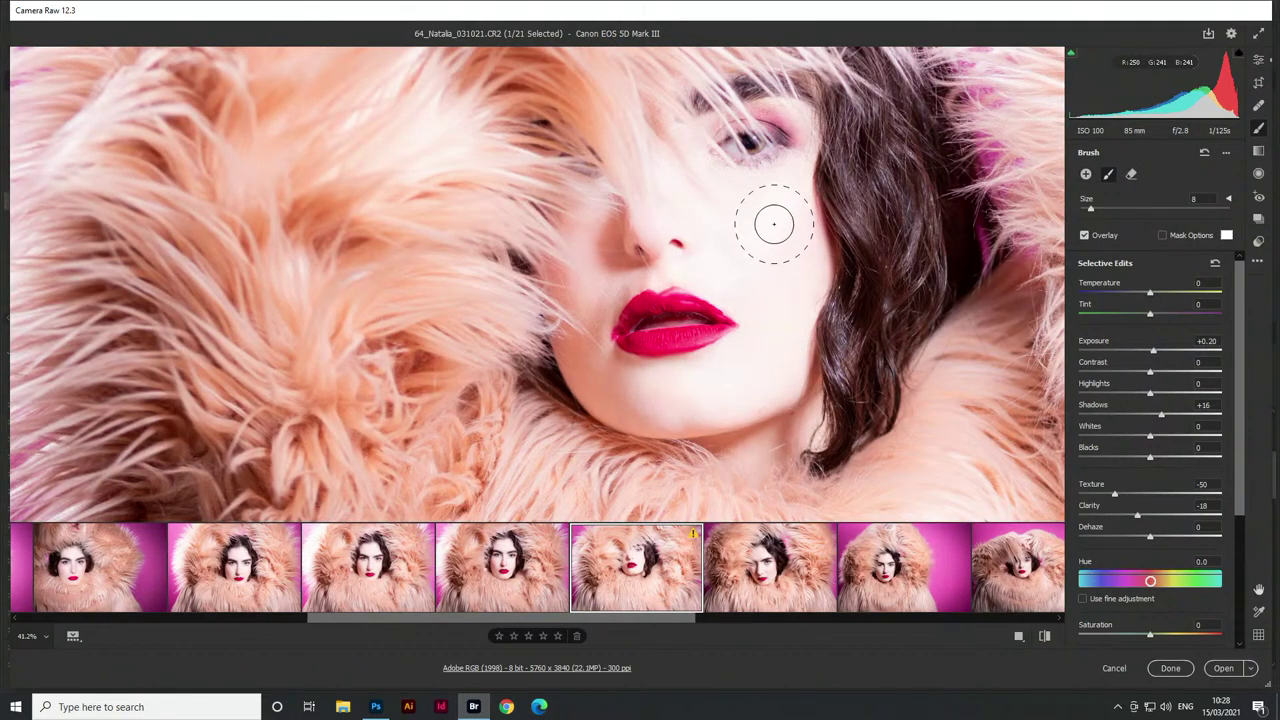
{"action": "left_click", "coordinate": [745, 218]}
{"action": "left_click", "coordinate": [762, 565]}
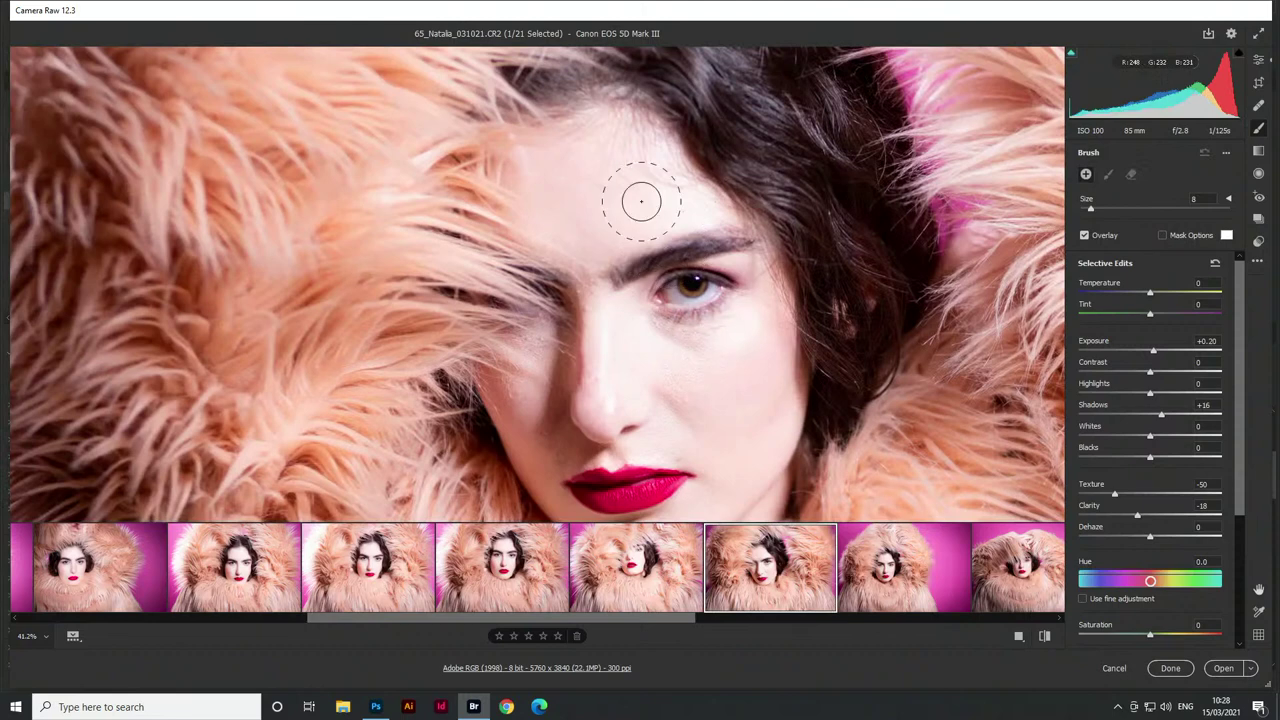
{"action": "mouse_move", "coordinate": [623, 197]}
{"action": "left_mouse_down"}
{"action": "mouse_move", "coordinate": [641, 338]}
{"action": "mouse_move", "coordinate": [608, 320]}
{"action": "mouse_move", "coordinate": [528, 395]}
{"action": "mouse_move", "coordinate": [521, 427]}
{"action": "mouse_move", "coordinate": [565, 407]}
{"action": "mouse_move", "coordinate": [700, 403]}
{"action": "left_mouse_up"}
{"action": "left_click_drag", "start_coordinate": [737, 449], "coordinate": [749, 337]}
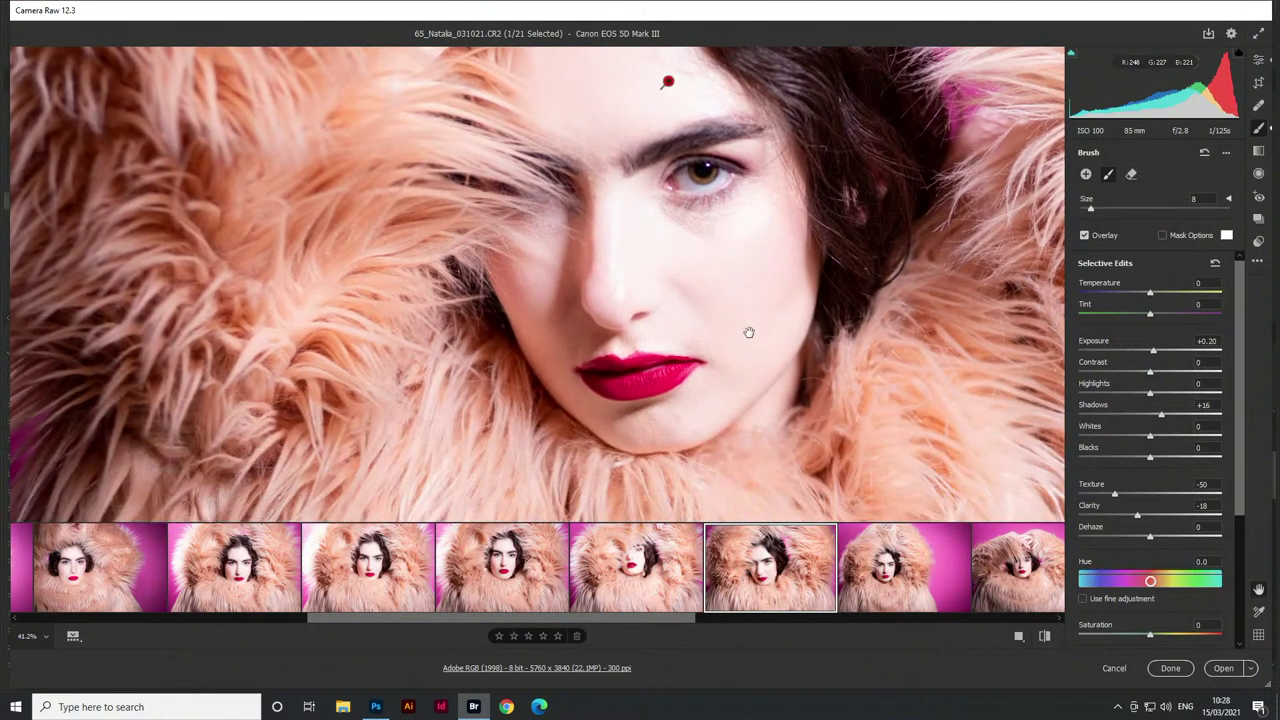
{"action": "mouse_move", "coordinate": [605, 432]}
{"action": "left_mouse_down"}
{"action": "mouse_move", "coordinate": [582, 415]}
{"action": "mouse_move", "coordinate": [729, 323]}
{"action": "left_mouse_up"}
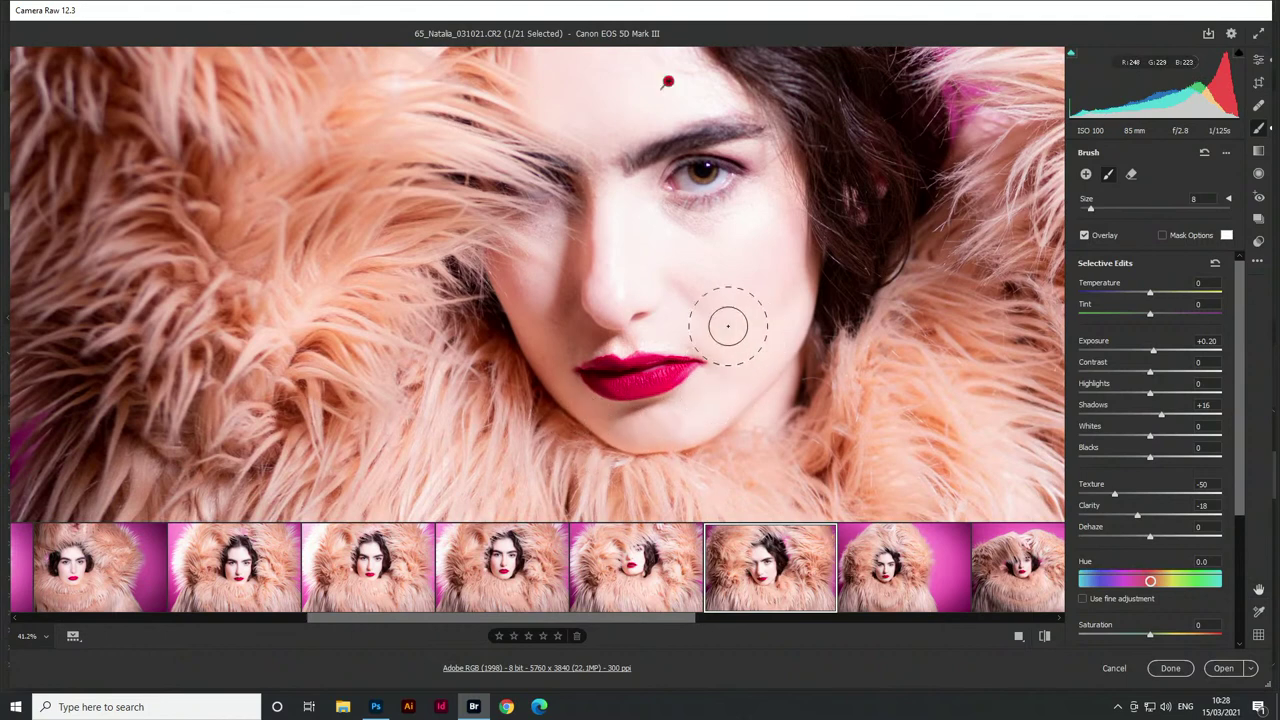
Brush over the faces in photos 66, 67 and 68 with the same size 8 softening brush
{"action": "left_click", "coordinate": [955, 548]}
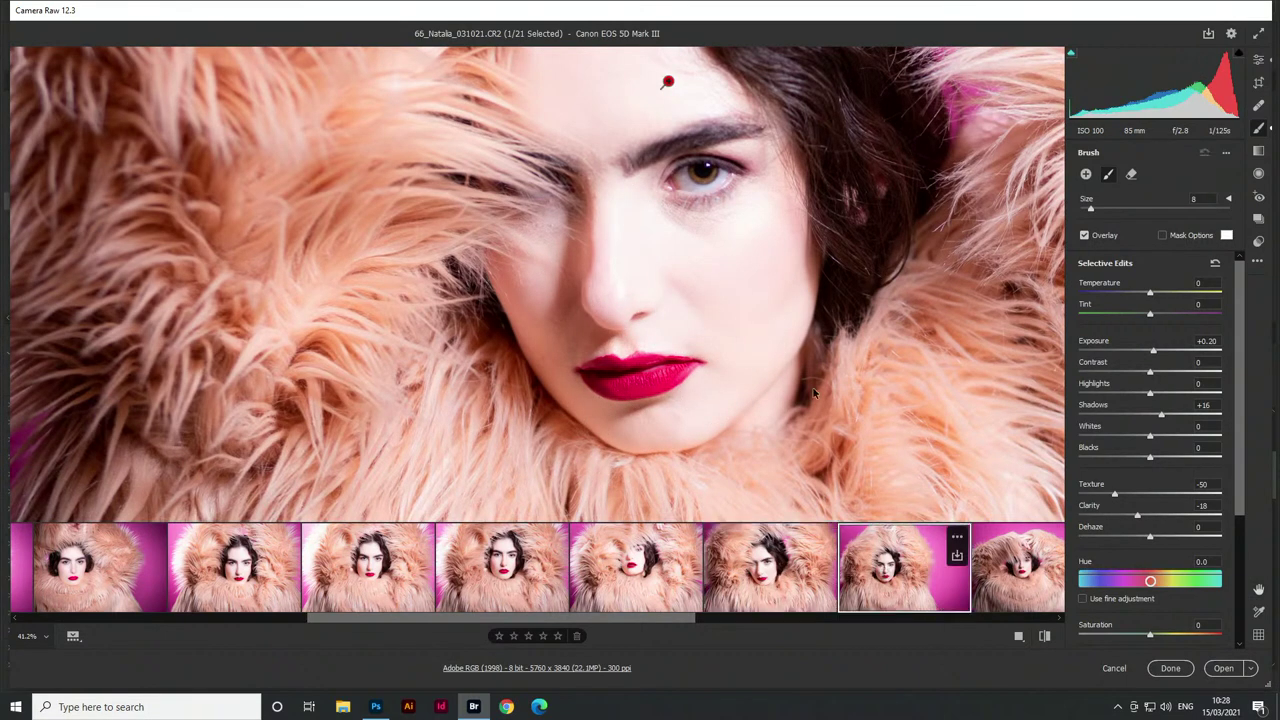
{"action": "mouse_move", "coordinate": [514, 261]}
{"action": "left_mouse_down"}
{"action": "mouse_move", "coordinate": [430, 275]}
{"action": "mouse_move", "coordinate": [436, 359]}
{"action": "mouse_move", "coordinate": [545, 395]}
{"action": "mouse_move", "coordinate": [613, 339]}
{"action": "mouse_move", "coordinate": [510, 278]}
{"action": "left_mouse_up"}
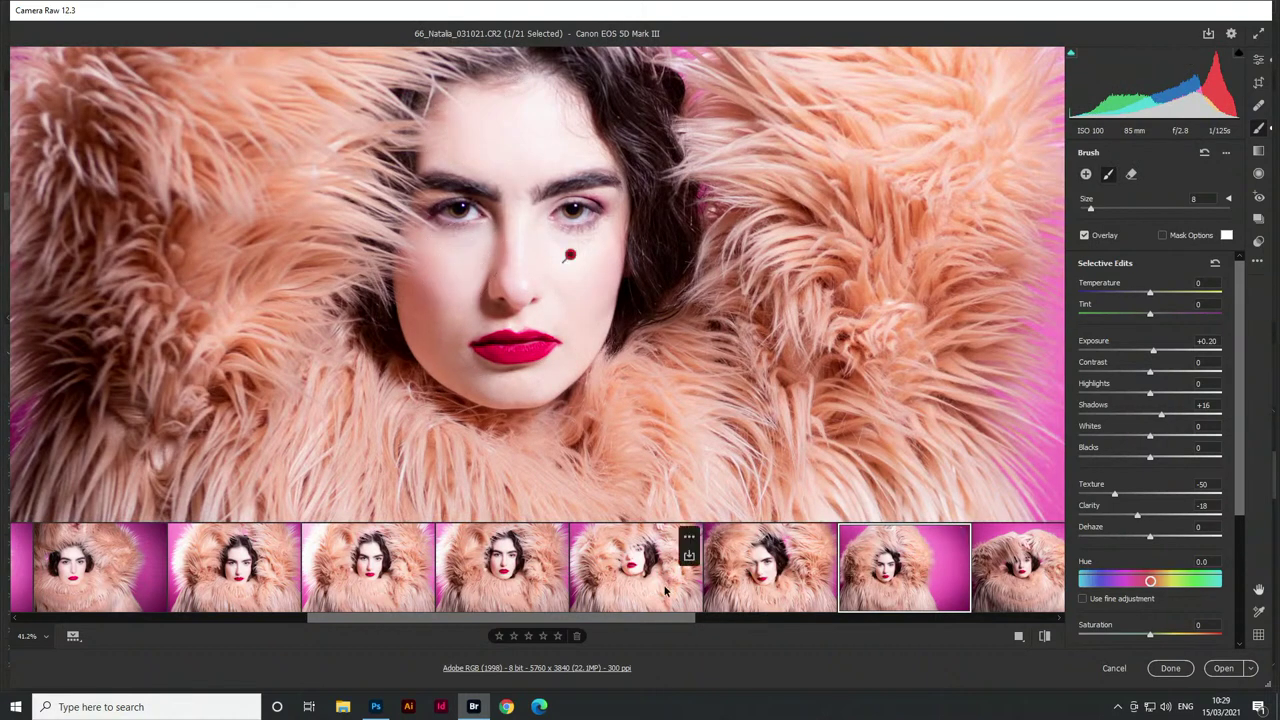
{"action": "left_click_drag", "start_coordinate": [658, 617], "coordinate": [835, 626]}
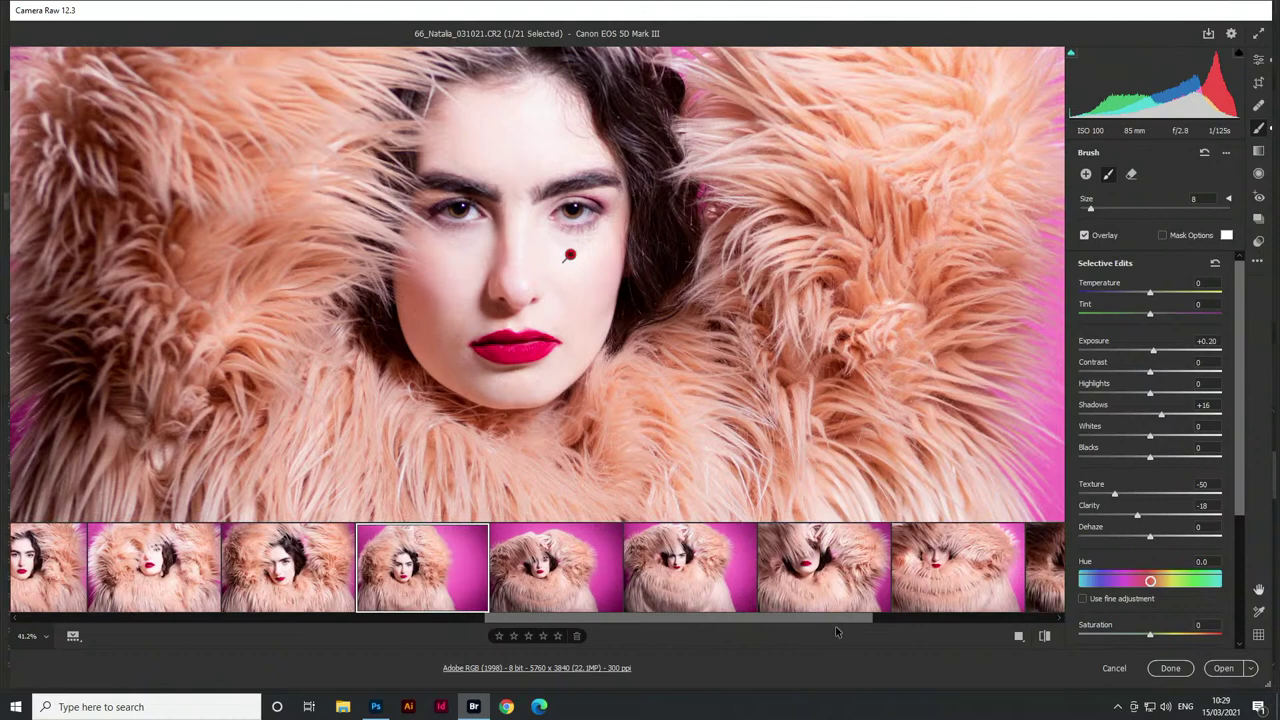
{"action": "left_click", "coordinate": [557, 585]}
{"action": "mouse_move", "coordinate": [466, 201]}
{"action": "left_mouse_down"}
{"action": "mouse_move", "coordinate": [475, 290]}
{"action": "mouse_move", "coordinate": [571, 337]}
{"action": "mouse_move", "coordinate": [537, 214]}
{"action": "mouse_move", "coordinate": [594, 190]}
{"action": "left_mouse_up"}
{"action": "left_click", "coordinate": [688, 561]}
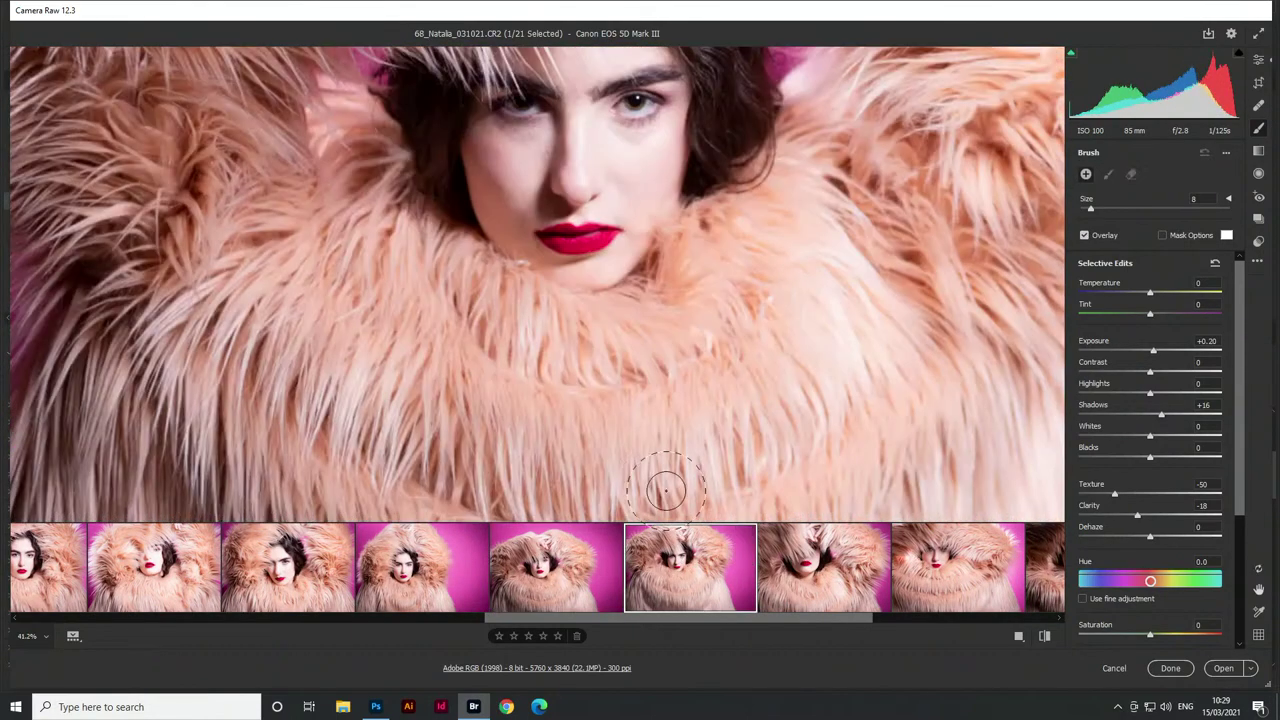
{"action": "mouse_move", "coordinate": [525, 145]}
{"action": "left_mouse_down"}
{"action": "mouse_move", "coordinate": [498, 186]}
{"action": "mouse_move", "coordinate": [510, 234]}
{"action": "mouse_move", "coordinate": [623, 257]}
{"action": "left_mouse_up"}
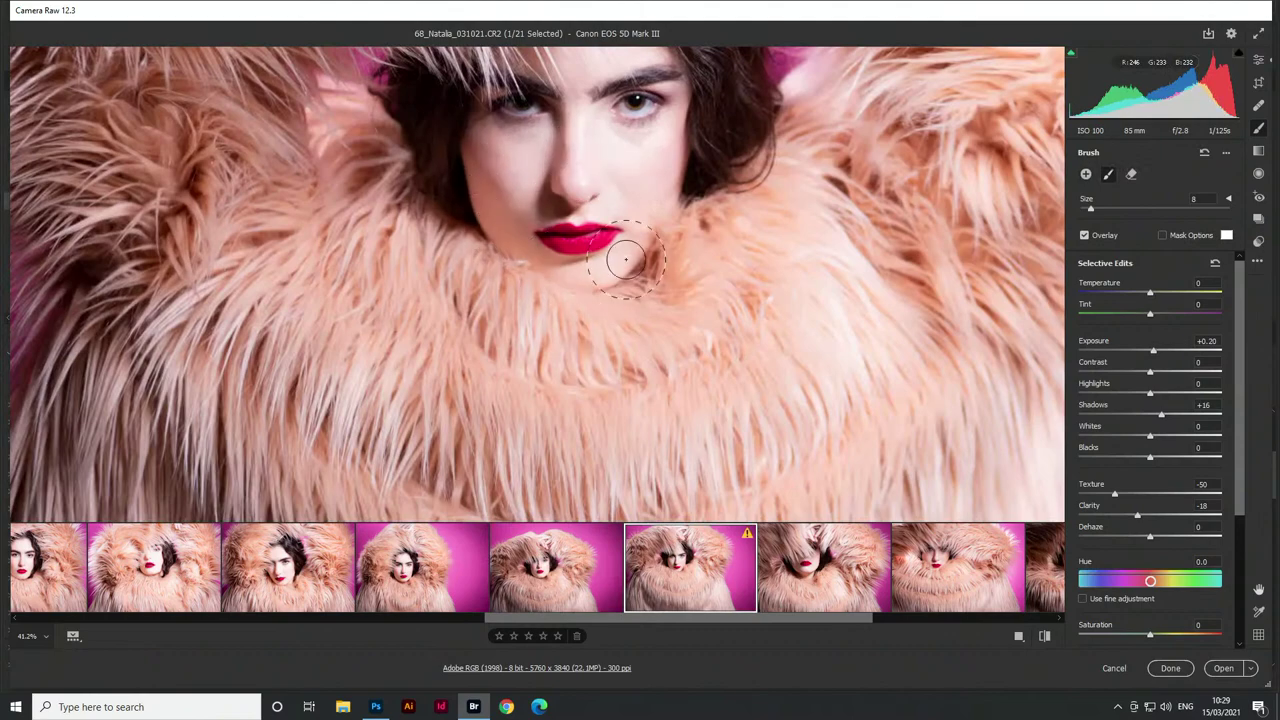
Soften the visible skin in photos 69 and 70 with the same brush settings
{"action": "left_click", "coordinate": [833, 588]}
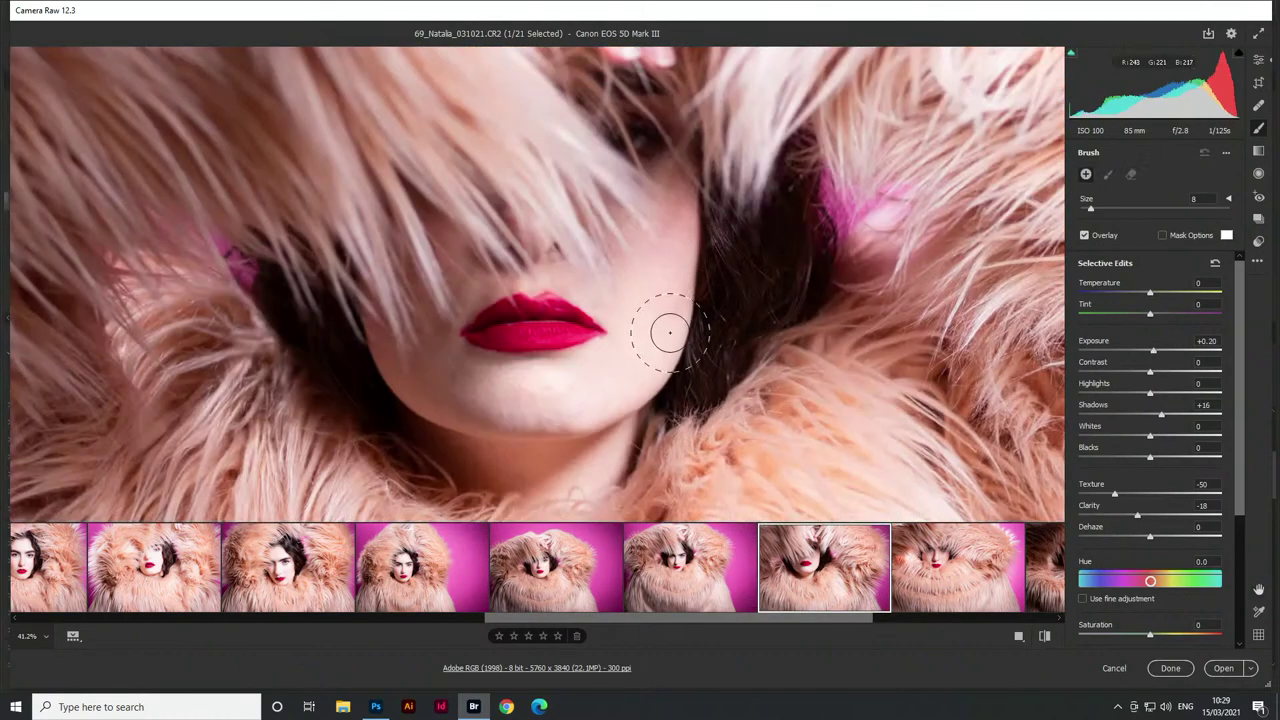
{"action": "mouse_move", "coordinate": [657, 337]}
{"action": "left_mouse_down"}
{"action": "mouse_move", "coordinate": [469, 391]}
{"action": "mouse_move", "coordinate": [382, 337]}
{"action": "left_mouse_up"}
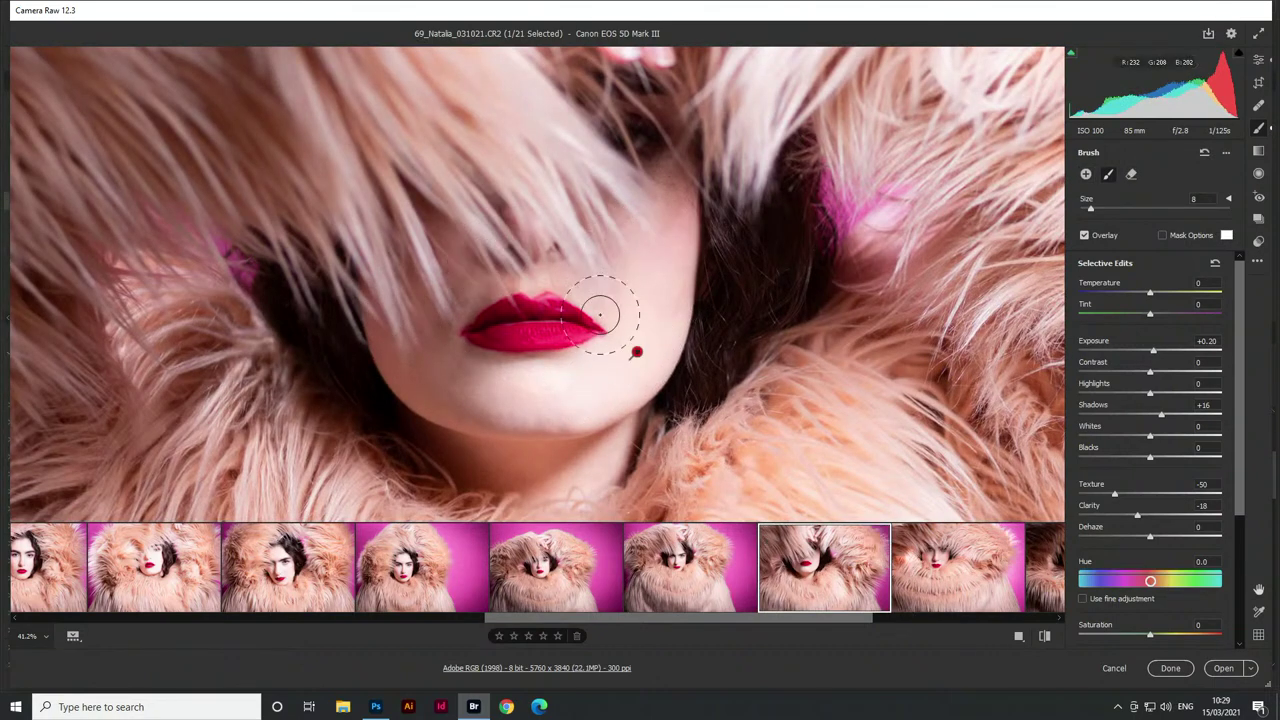
{"action": "left_click_drag", "start_coordinate": [758, 616], "coordinate": [890, 615]}
{"action": "left_click", "coordinate": [578, 554]}
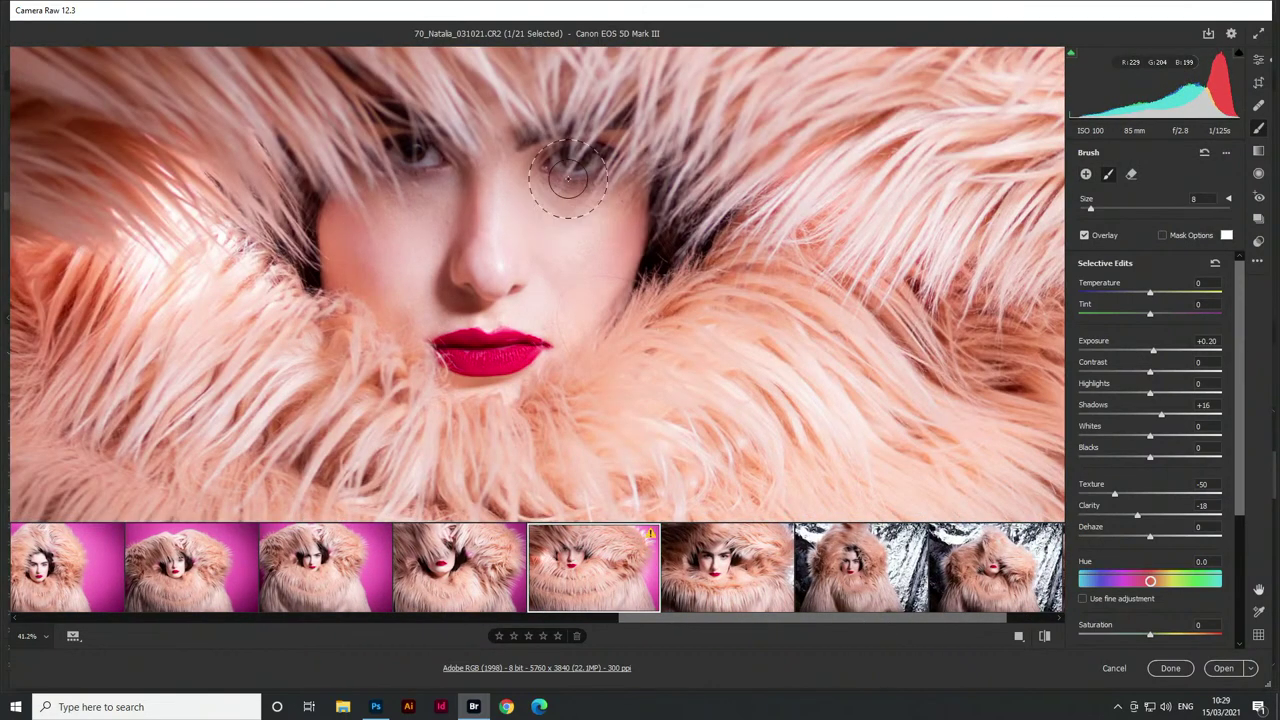
Brush over the cheeks, nose and forehead in photos 71 and 72 with the same skin-softening brush
{"action": "left_click", "coordinate": [700, 575]}
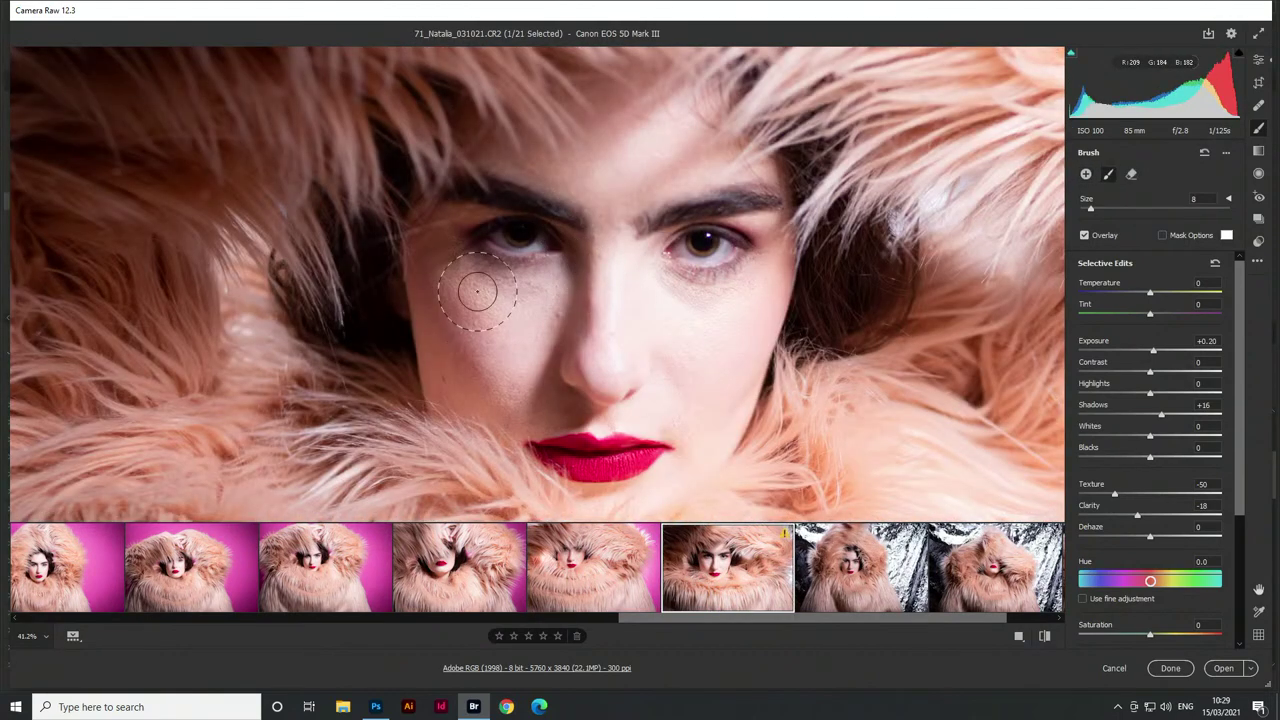
{"action": "mouse_move", "coordinate": [471, 286]}
{"action": "left_mouse_down"}
{"action": "mouse_move", "coordinate": [551, 385]}
{"action": "mouse_move", "coordinate": [416, 352]}
{"action": "mouse_move", "coordinate": [626, 334]}
{"action": "left_mouse_up"}
{"action": "left_click_drag", "start_coordinate": [675, 169], "coordinate": [499, 141]}
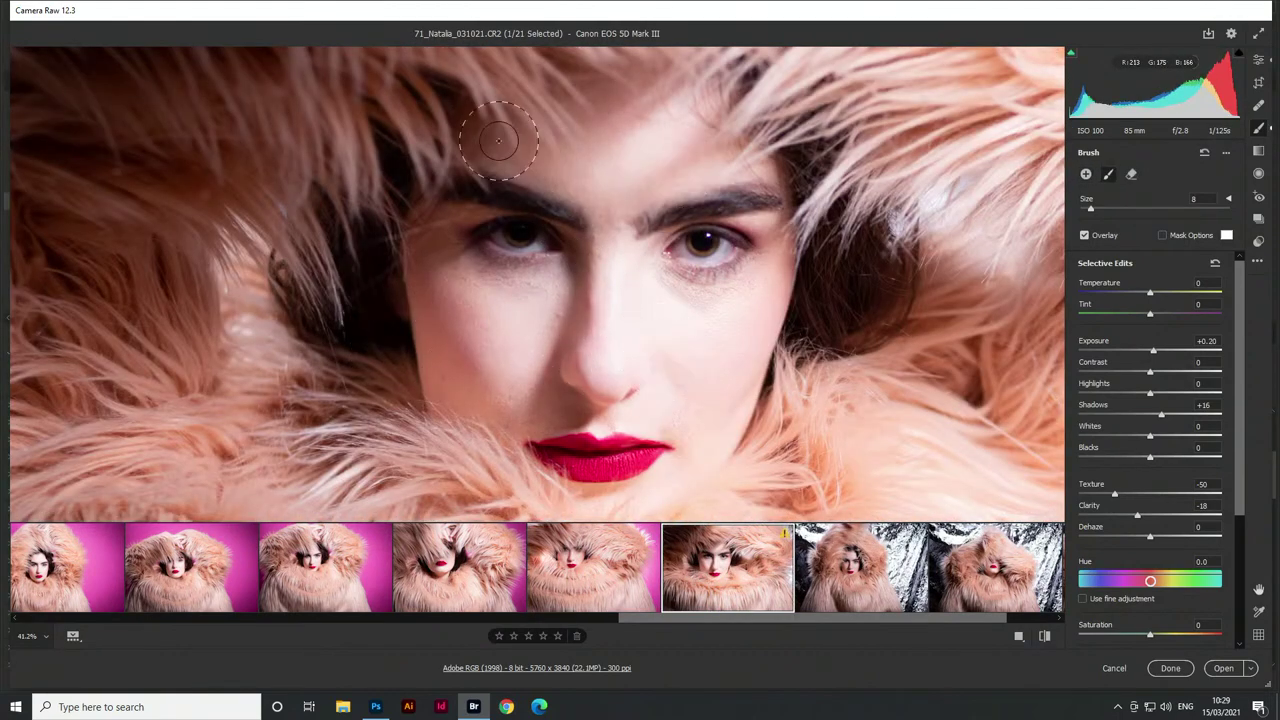
{"action": "left_click", "coordinate": [852, 594]}
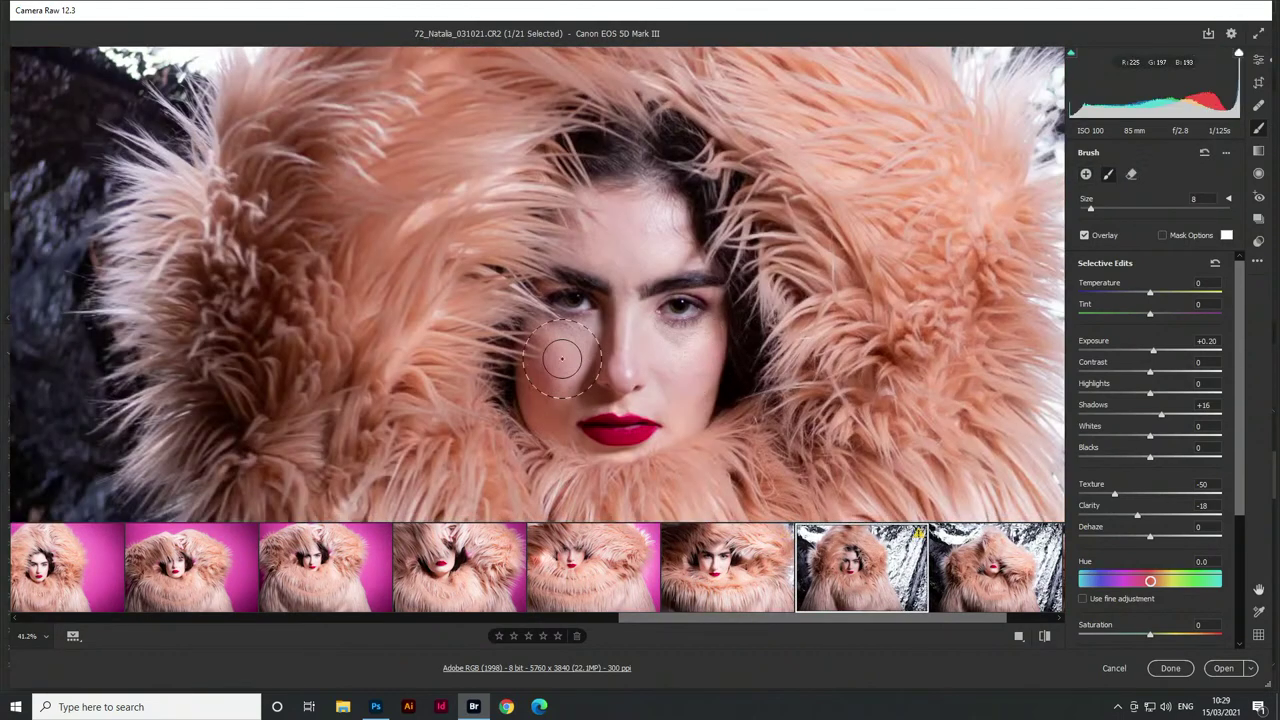
{"action": "mouse_move", "coordinate": [659, 389]}
{"action": "left_mouse_down"}
{"action": "mouse_move", "coordinate": [642, 266]}
{"action": "mouse_move", "coordinate": [600, 214]}
{"action": "left_mouse_up"}
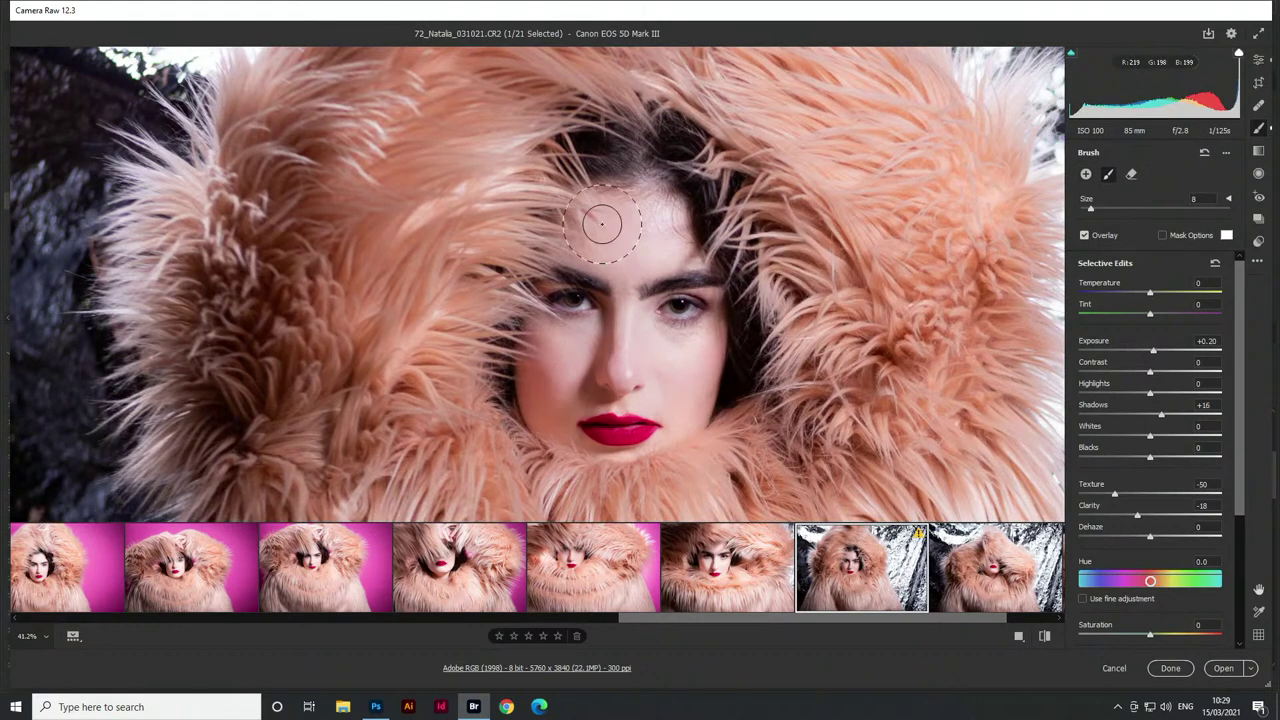
Brush over the visible lower face in photos 73 and 74 with the same skin-softening brush
{"action": "scroll", "coordinate": [824, 623], "scroll_direction": "down", "scroll_amount": 1}
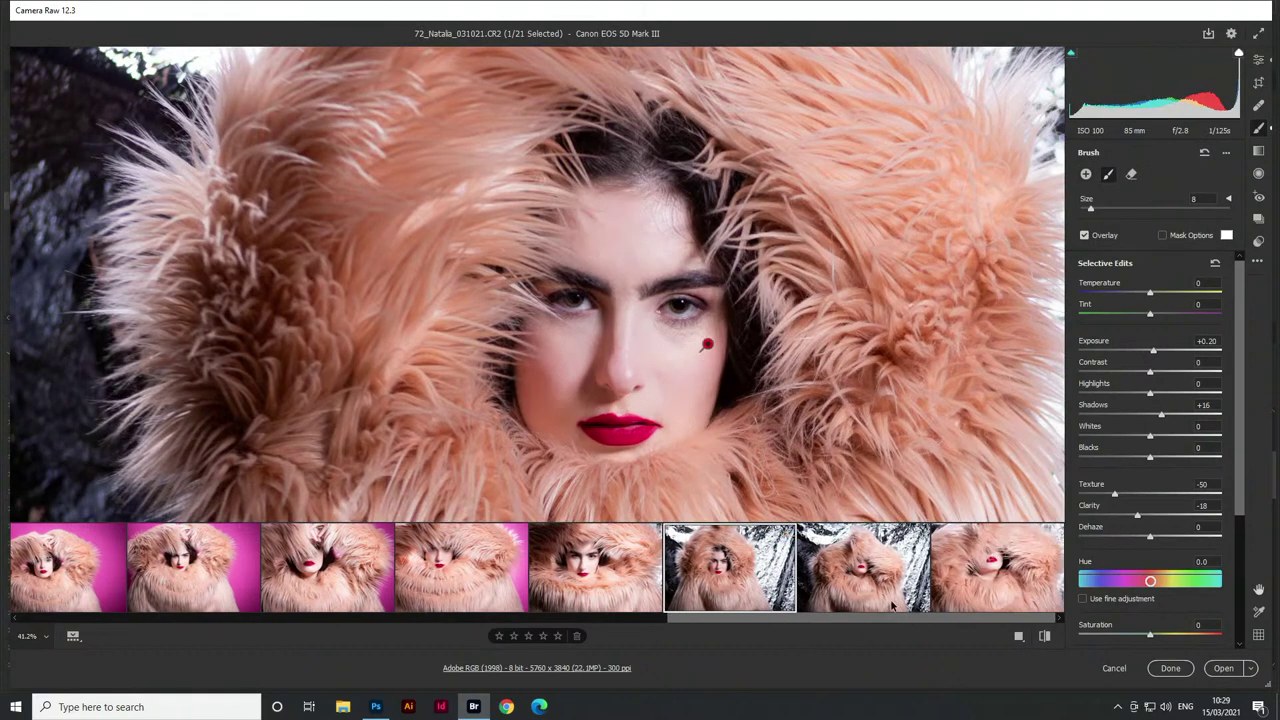
{"action": "left_click", "coordinate": [866, 580]}
{"action": "mouse_move", "coordinate": [649, 372]}
{"action": "left_mouse_down"}
{"action": "mouse_move", "coordinate": [702, 408]}
{"action": "mouse_move", "coordinate": [638, 392]}
{"action": "mouse_move", "coordinate": [782, 406]}
{"action": "mouse_move", "coordinate": [753, 419]}
{"action": "mouse_move", "coordinate": [665, 394]}
{"action": "mouse_move", "coordinate": [637, 404]}
{"action": "mouse_move", "coordinate": [720, 457]}
{"action": "left_mouse_up"}
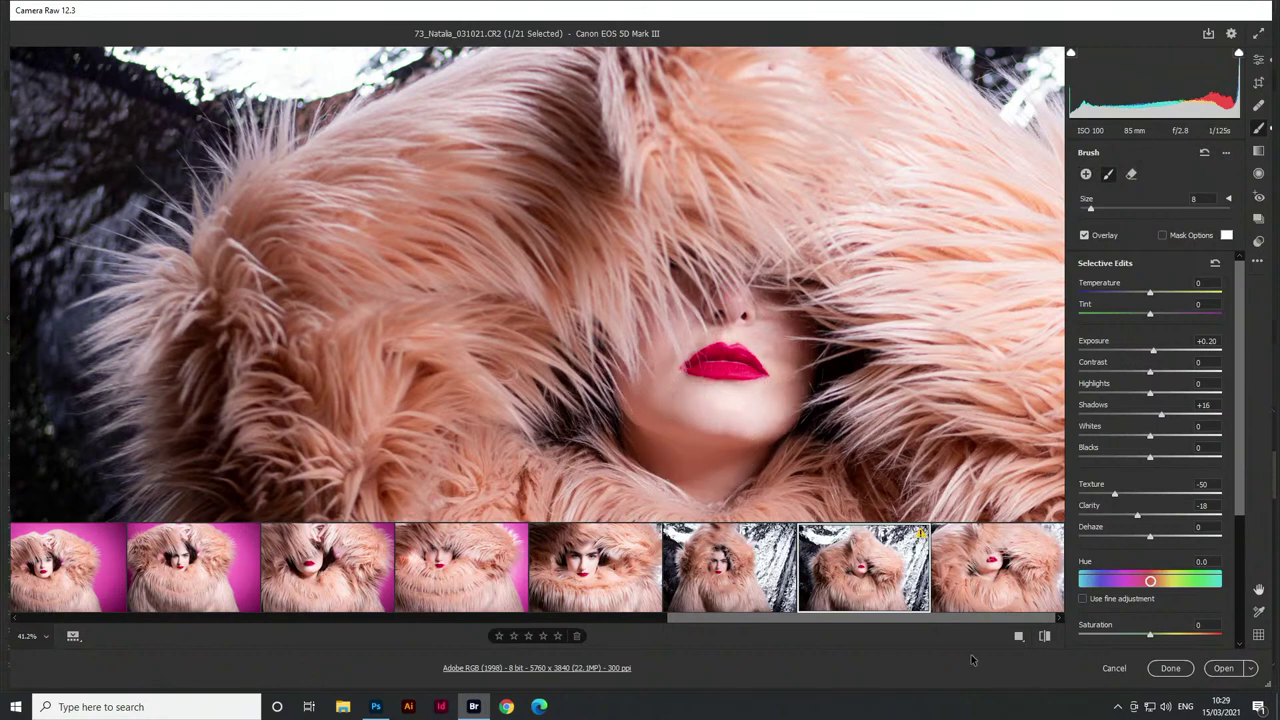
{"action": "left_click", "coordinate": [996, 578]}
{"action": "mouse_move", "coordinate": [596, 342]}
{"action": "left_mouse_down"}
{"action": "mouse_move", "coordinate": [634, 362]}
{"action": "mouse_move", "coordinate": [816, 298]}
{"action": "mouse_move", "coordinate": [764, 205]}
{"action": "mouse_move", "coordinate": [730, 348]}
{"action": "mouse_move", "coordinate": [607, 414]}
{"action": "mouse_move", "coordinate": [604, 459]}
{"action": "mouse_move", "coordinate": [730, 428]}
{"action": "mouse_move", "coordinate": [565, 430]}
{"action": "left_mouse_up"}
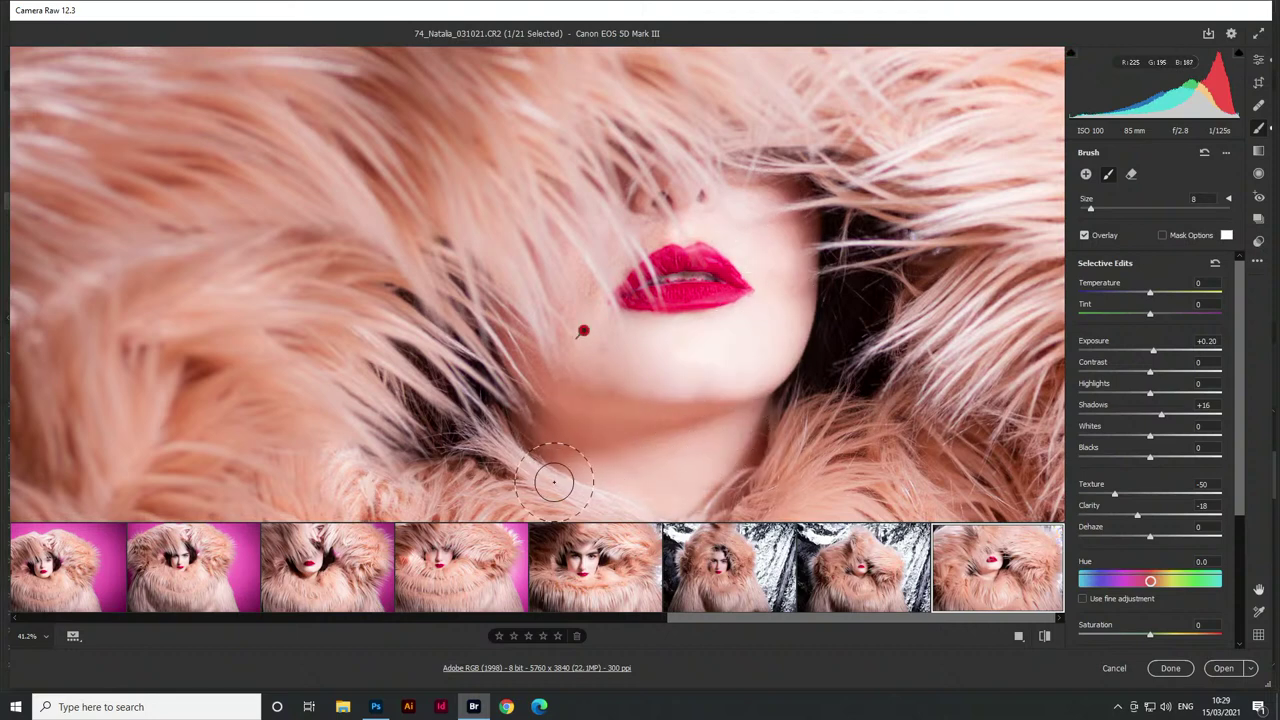
Add a size 4 brush adjustment to the lips in photo 69 with +0.20 exposure, +19 texture, 0 shadows and 0 clarity
{"action": "left_click_drag", "start_coordinate": [690, 618], "coordinate": [594, 622]}
{"action": "left_click", "coordinate": [614, 582]}
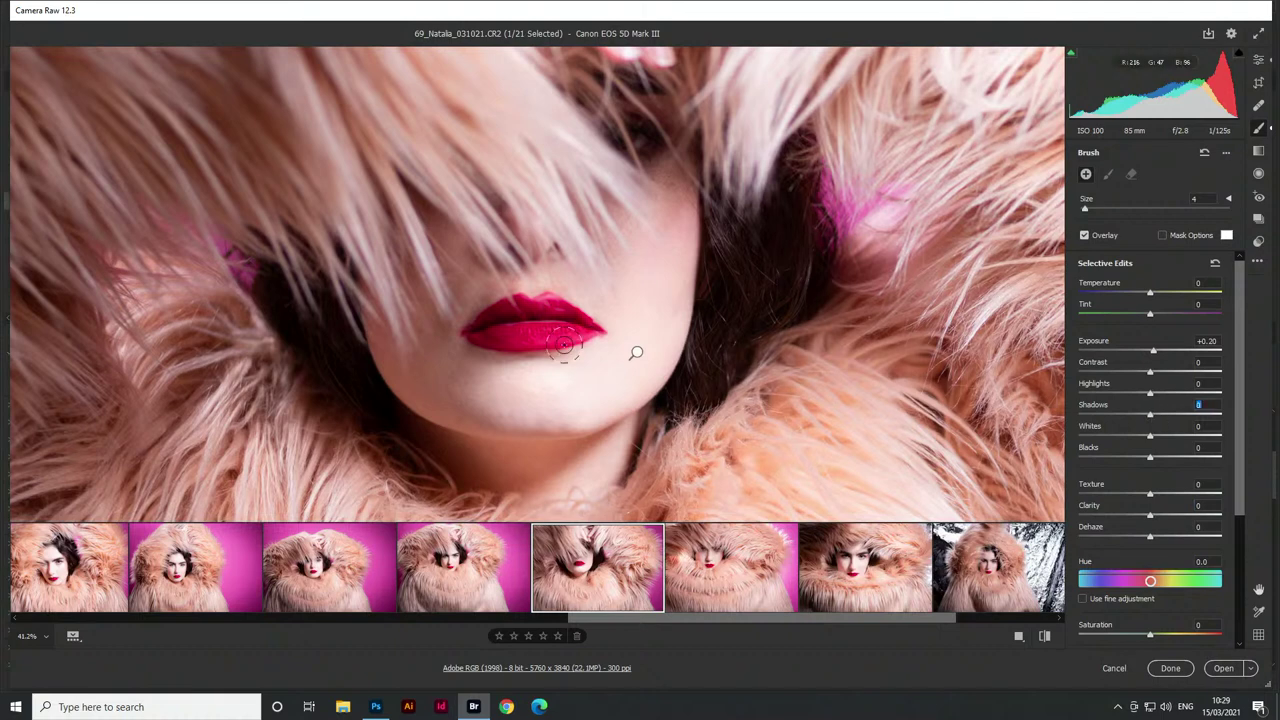
{"action": "left_click_drag", "start_coordinate": [495, 326], "coordinate": [507, 318]}
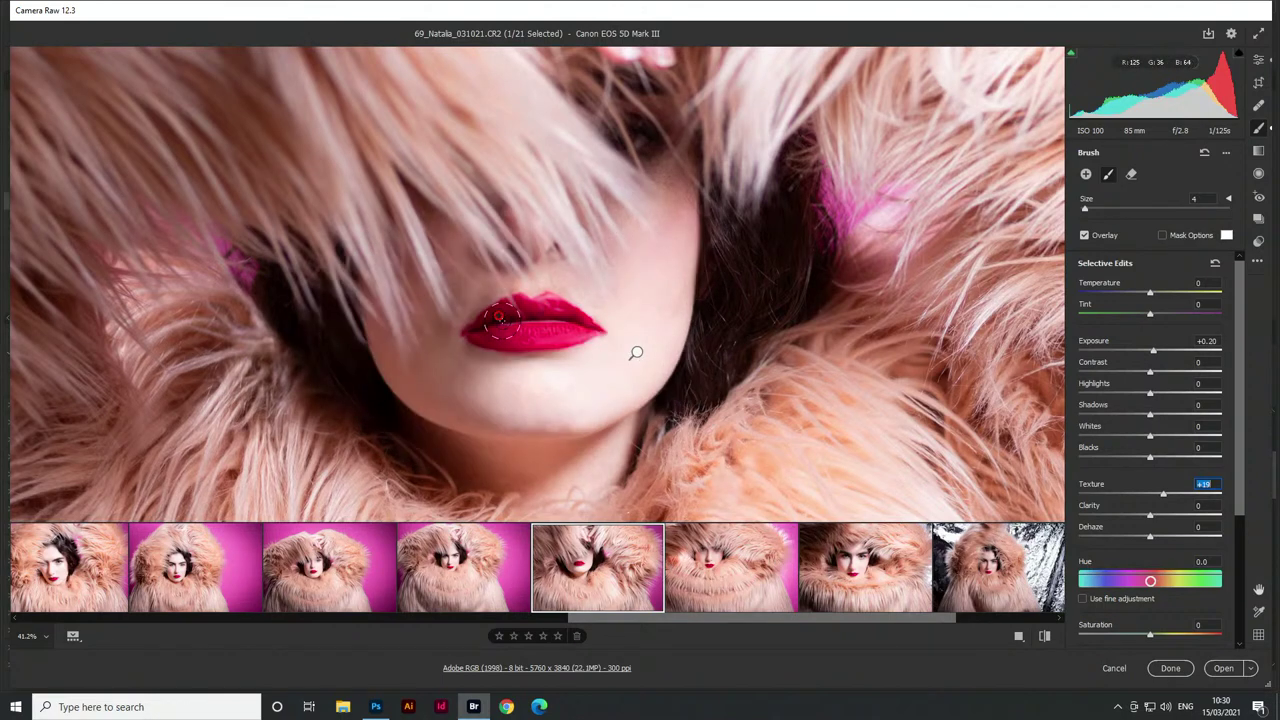
Brush over the lips in photos 70 and 71 with +0.75 exposure and +19 texture
{"action": "left_click", "coordinate": [730, 567]}
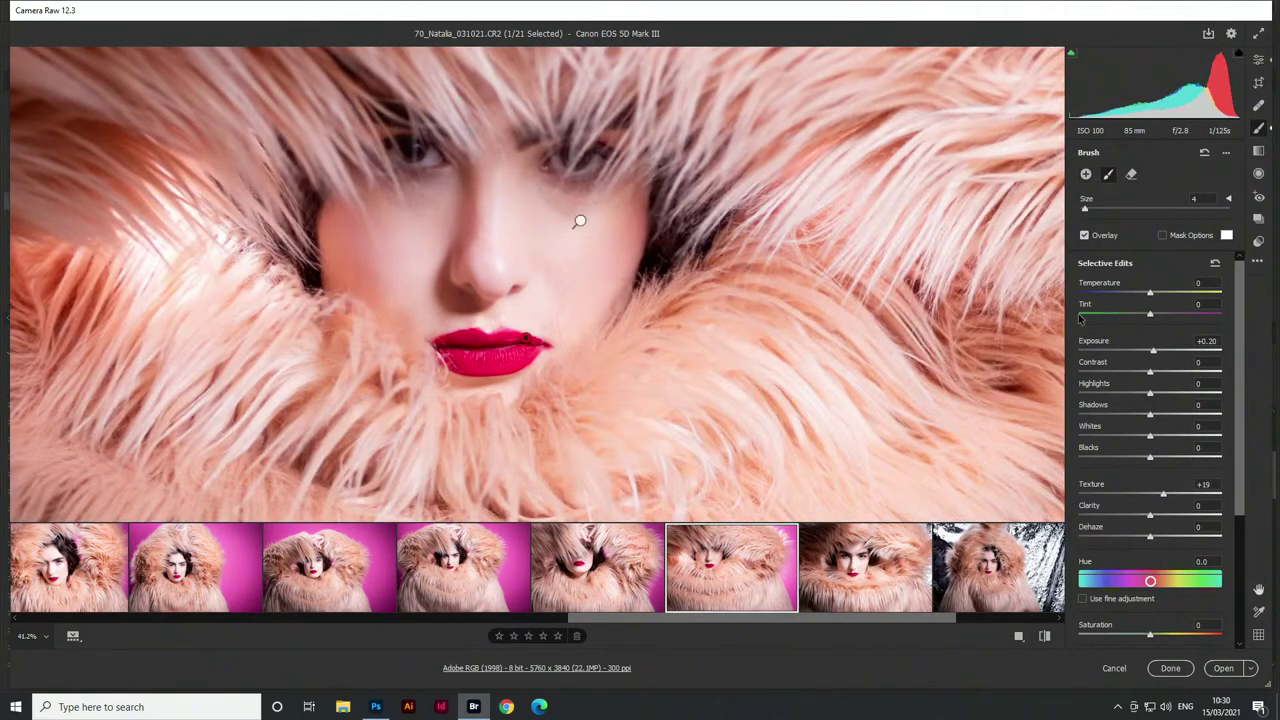
{"action": "left_click_drag", "start_coordinate": [1152, 350], "coordinate": [1166, 352]}
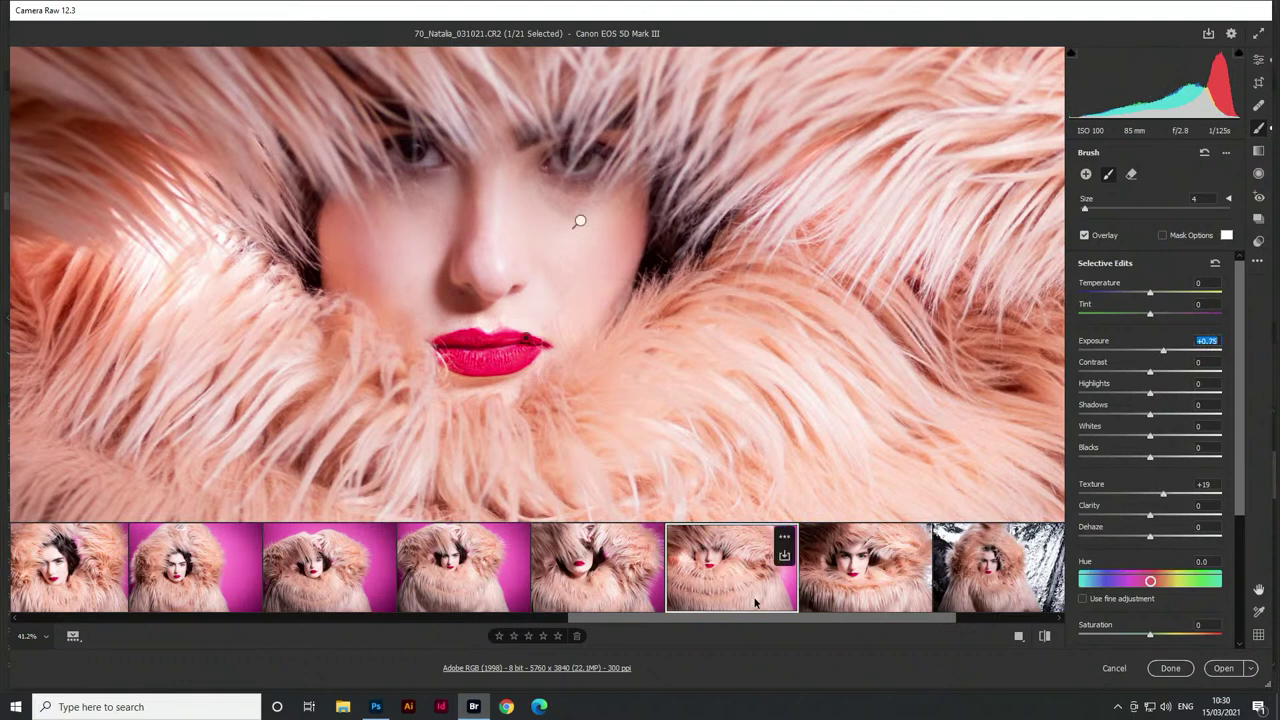
{"action": "left_click", "coordinate": [905, 565]}
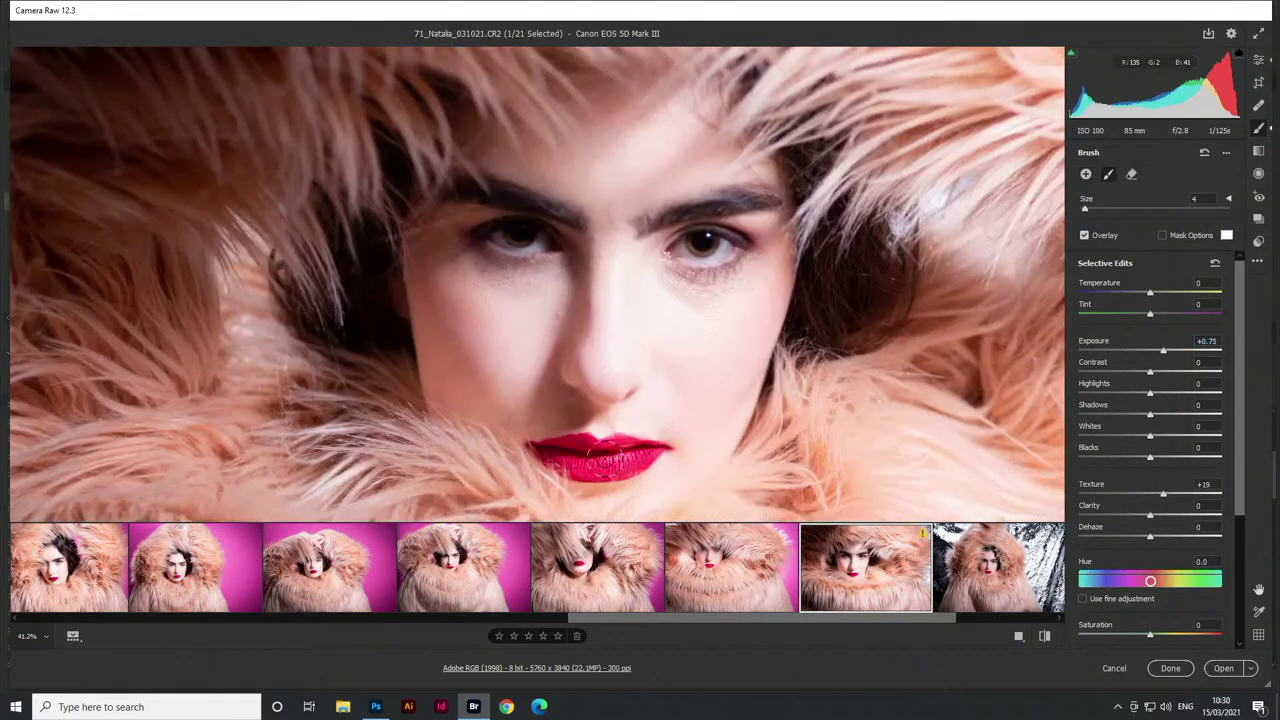
Brush over the lips in photos 72, 73 and 74 at brush size 2 with the same exposure and texture settings
{"action": "left_click", "coordinate": [968, 579]}
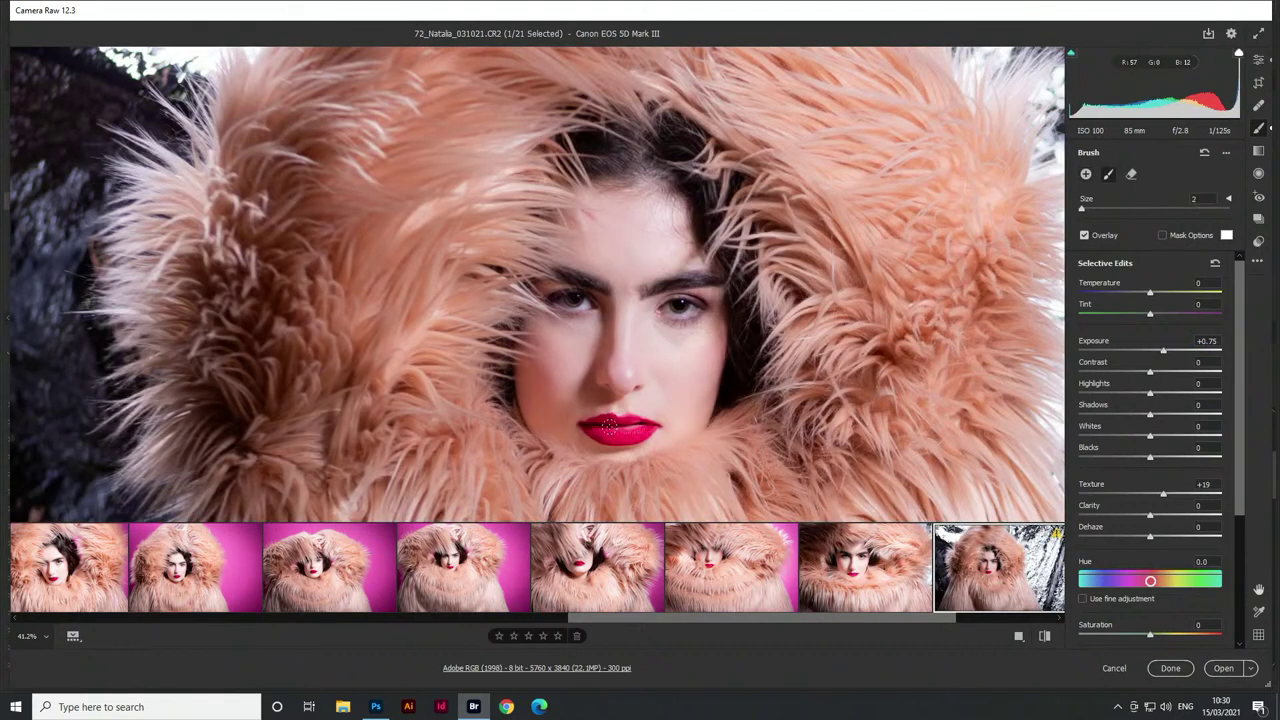
{"action": "left_click_drag", "start_coordinate": [880, 621], "coordinate": [1010, 620]}
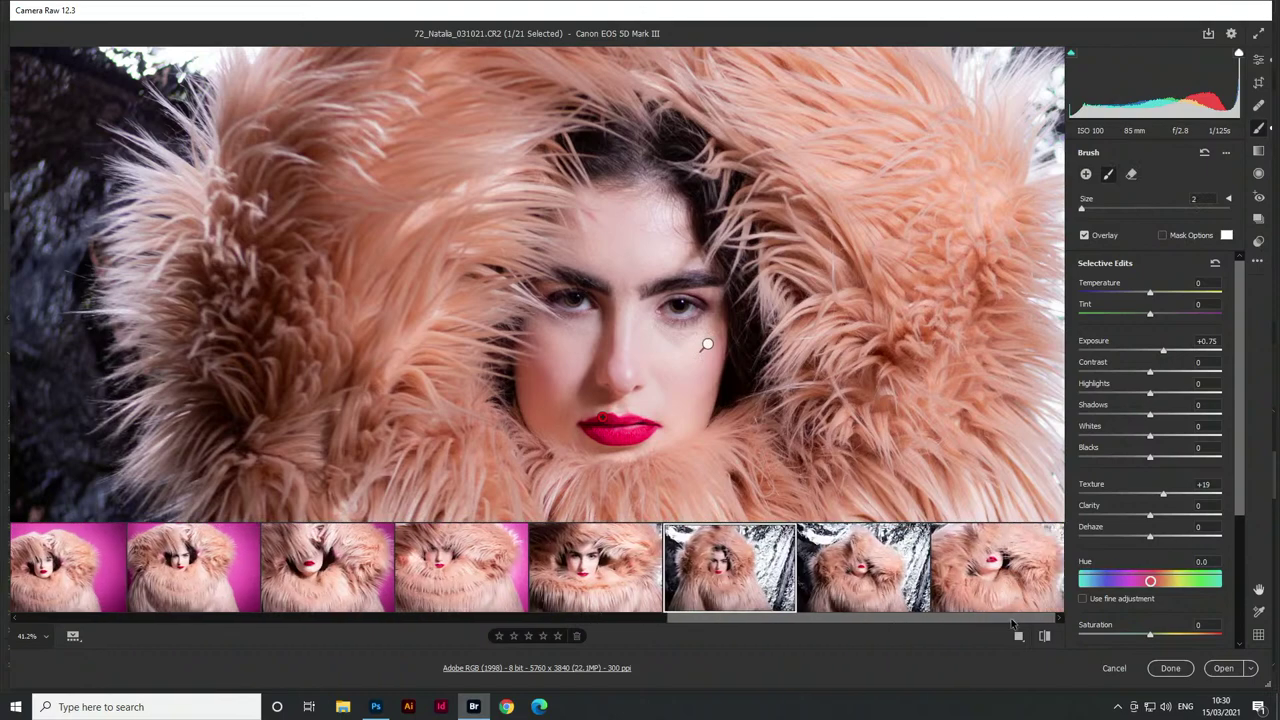
{"action": "left_click", "coordinate": [897, 563]}
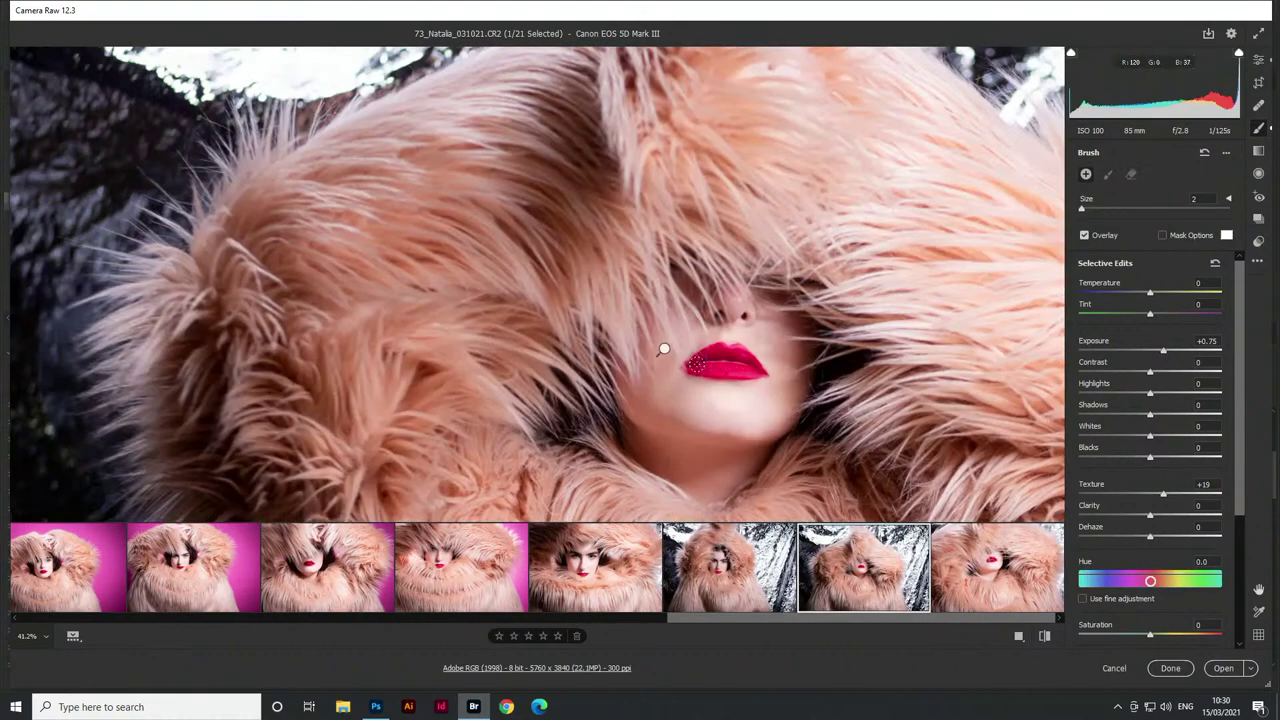
{"action": "key", "text": "Right"}
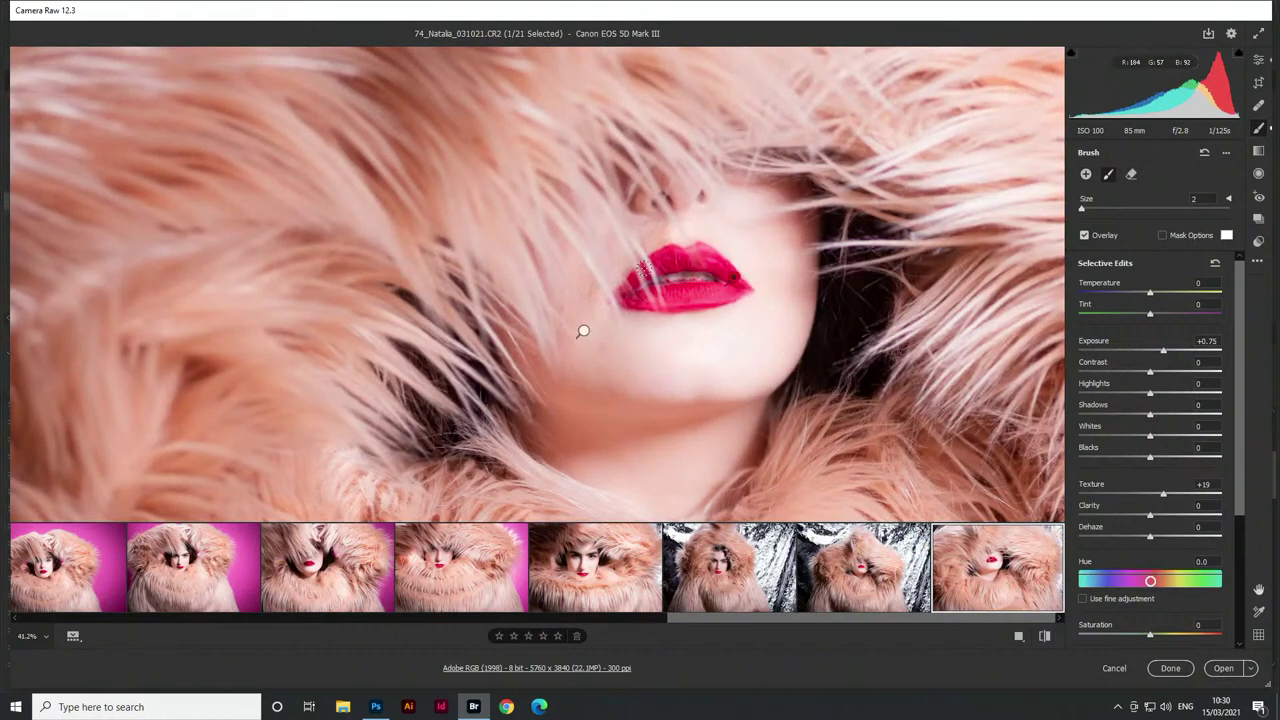
{"action": "left_click_drag", "start_coordinate": [643, 268], "coordinate": [683, 255]}
Brighten both eyes in photos 71 and 72 with a new size 2 brush adjustment at +0.75 exposure and 0 texture
{"action": "left_click", "coordinate": [628, 540]}
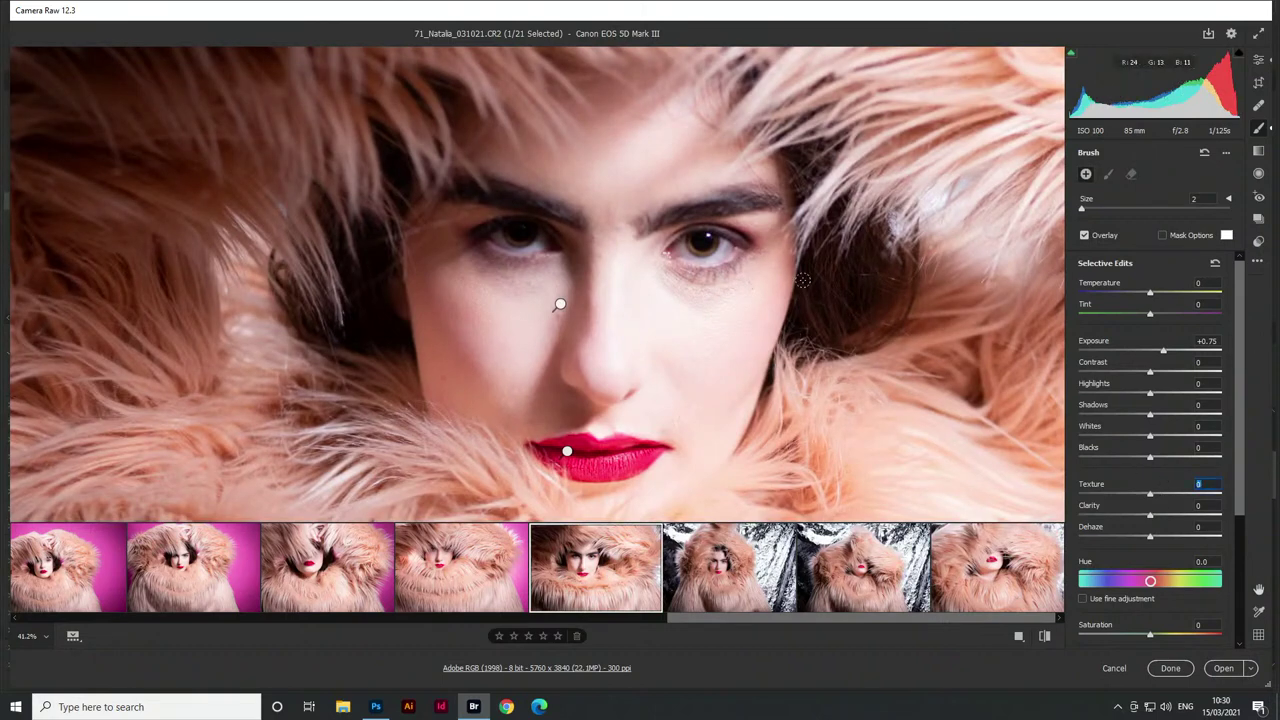
{"action": "left_click_drag", "start_coordinate": [701, 241], "coordinate": [703, 239]}
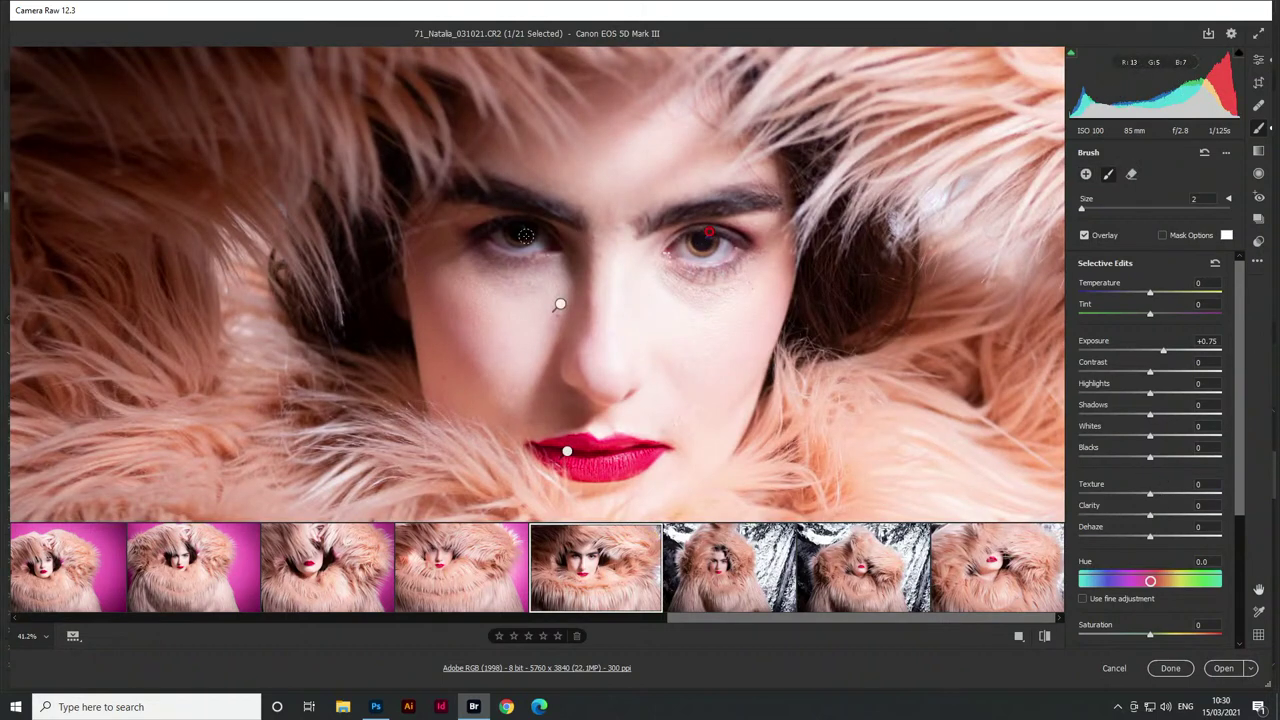
{"action": "mouse_move", "coordinate": [526, 235]}
{"action": "left_mouse_down"}
{"action": "mouse_move", "coordinate": [473, 229]}
{"action": "mouse_move", "coordinate": [546, 244]}
{"action": "left_mouse_up"}
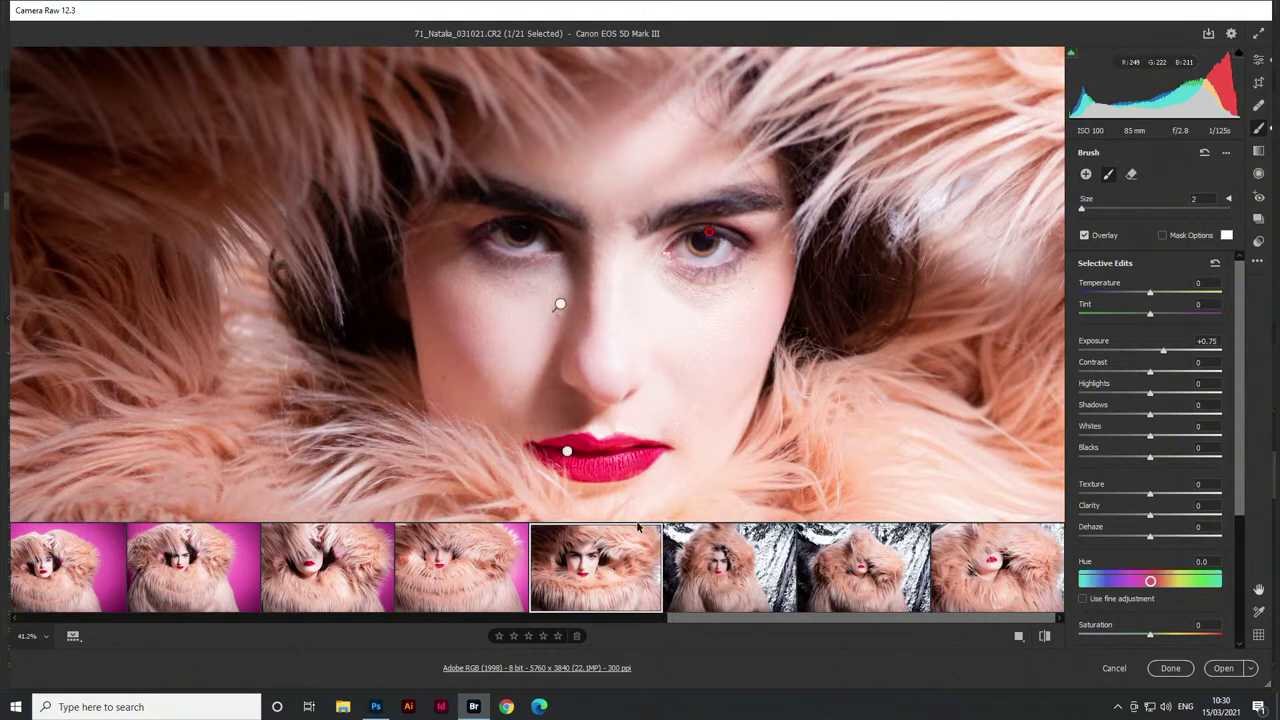
{"action": "key", "text": "Right"}
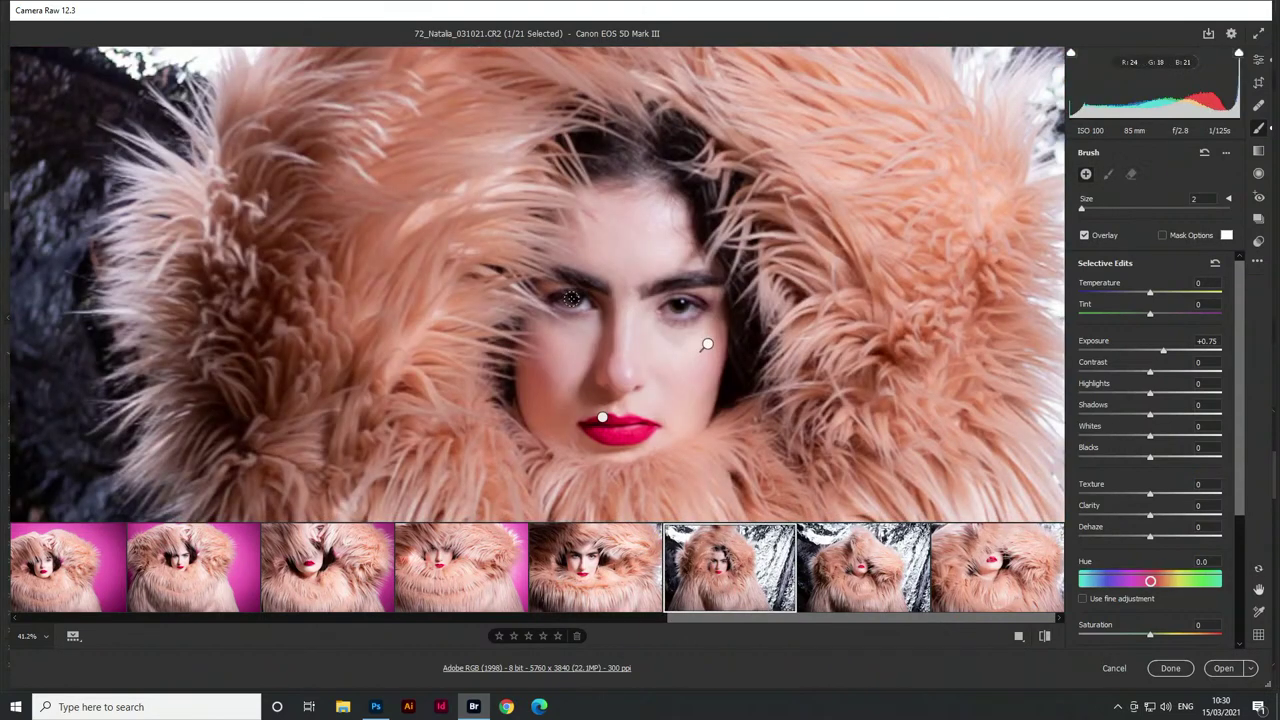
{"action": "left_click_drag", "start_coordinate": [570, 298], "coordinate": [578, 299]}
{"action": "left_click_drag", "start_coordinate": [668, 307], "coordinate": [697, 304]}
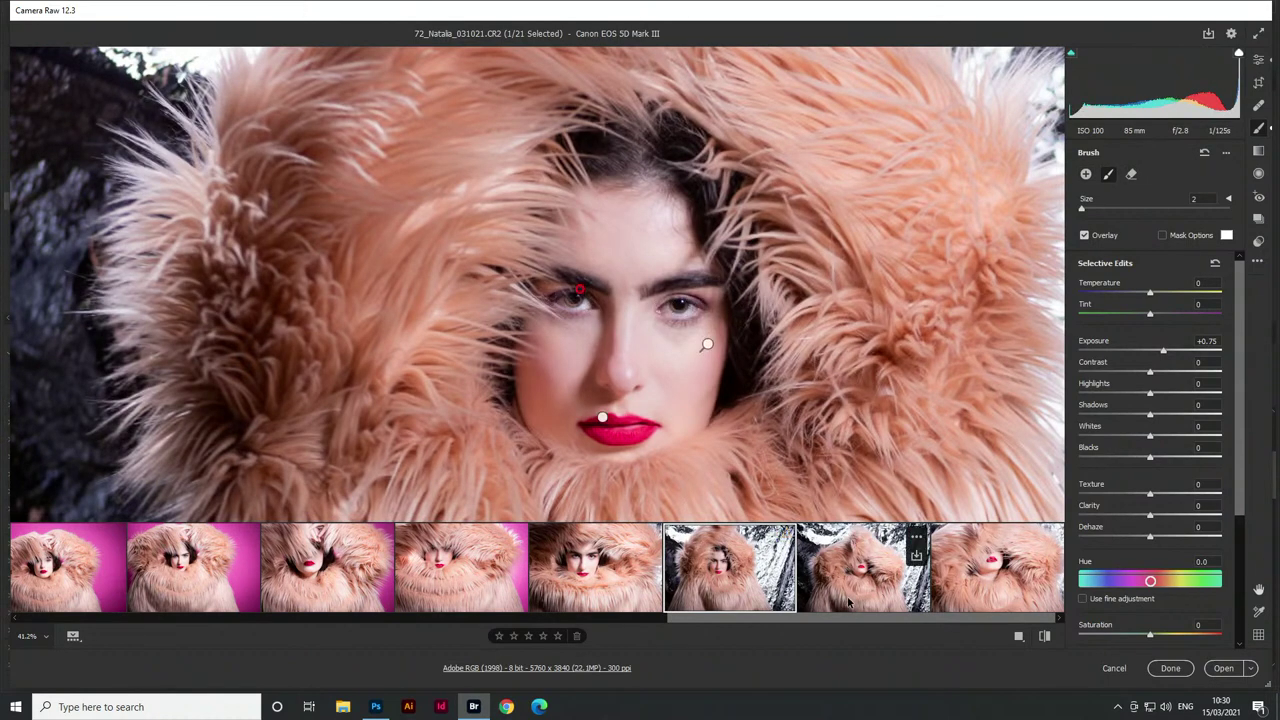
Select all 21 photos in the filmstrip and save them directly with the last used save settings
{"action": "left_click", "coordinate": [504, 586]}
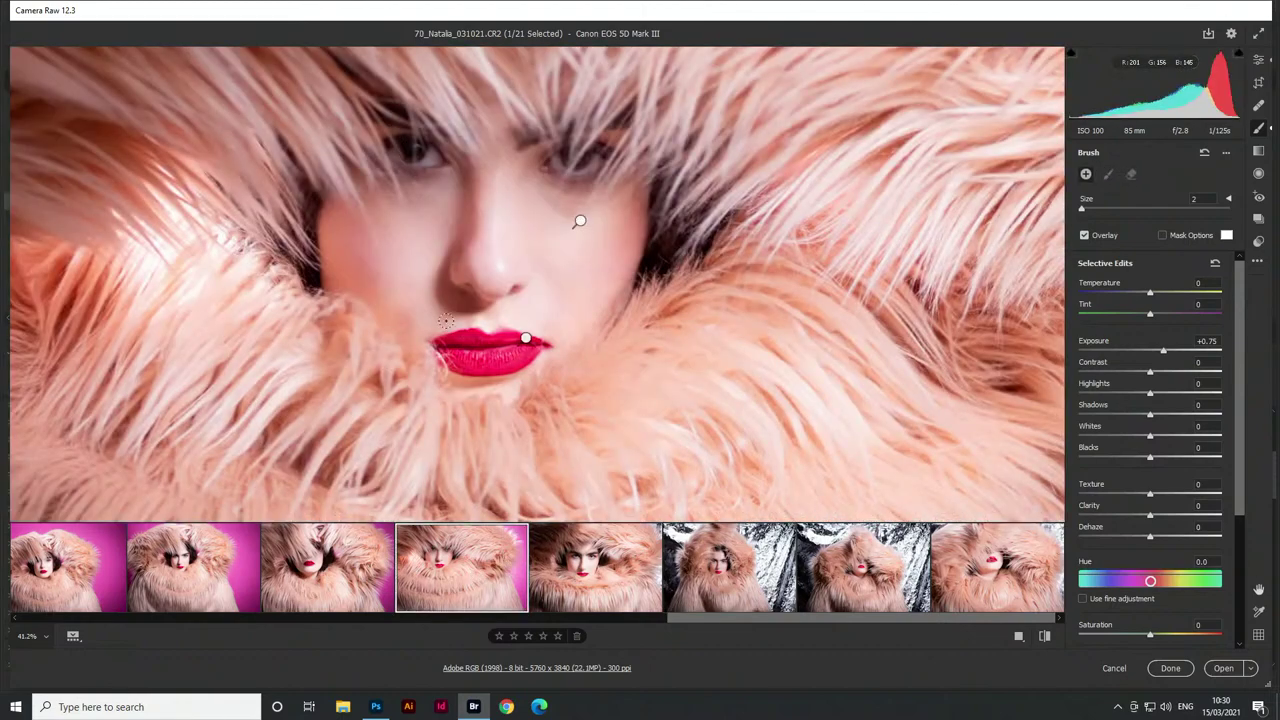
{"action": "key", "text": "ctrl+a"}
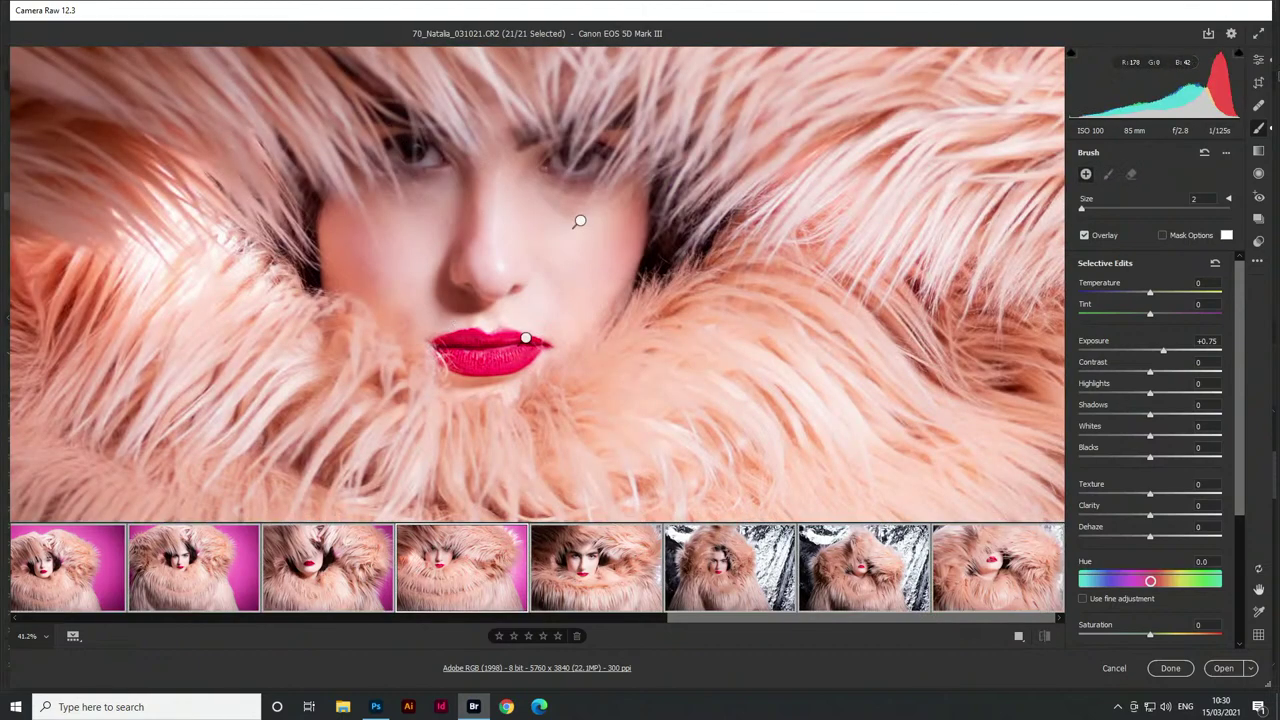
{"action": "left_click", "coordinate": [1208, 34], "text": "alt"}
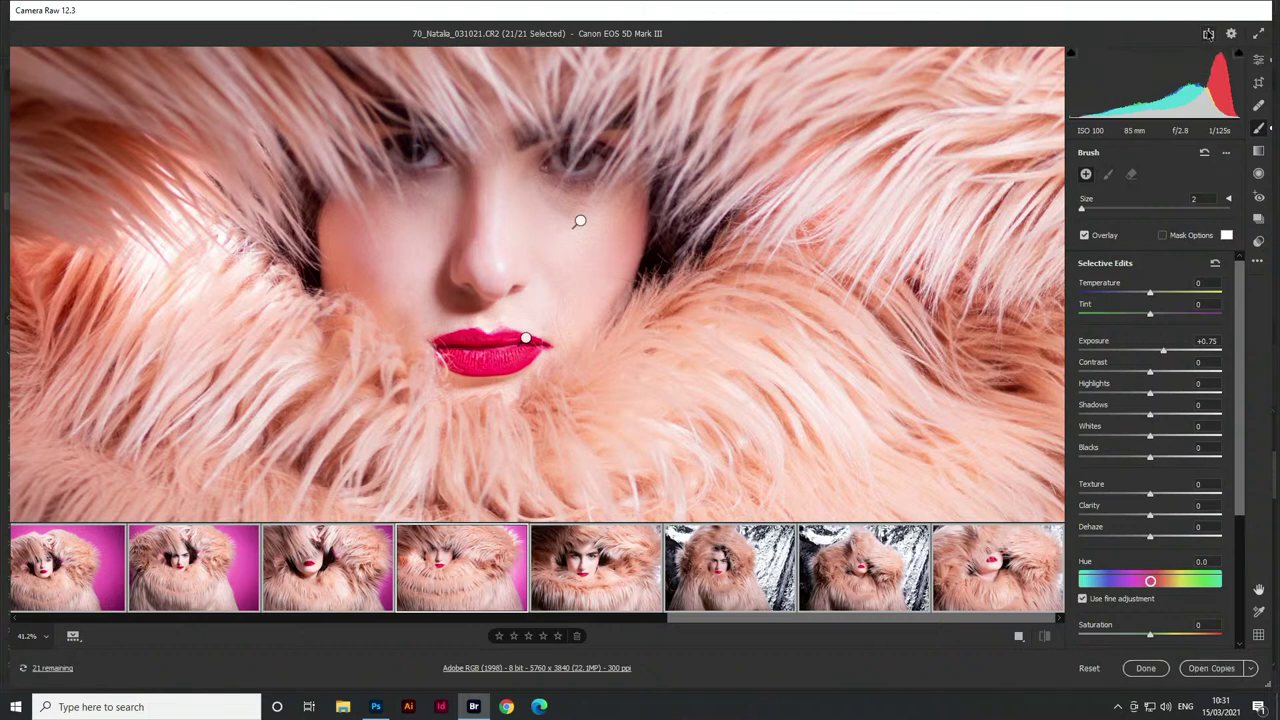